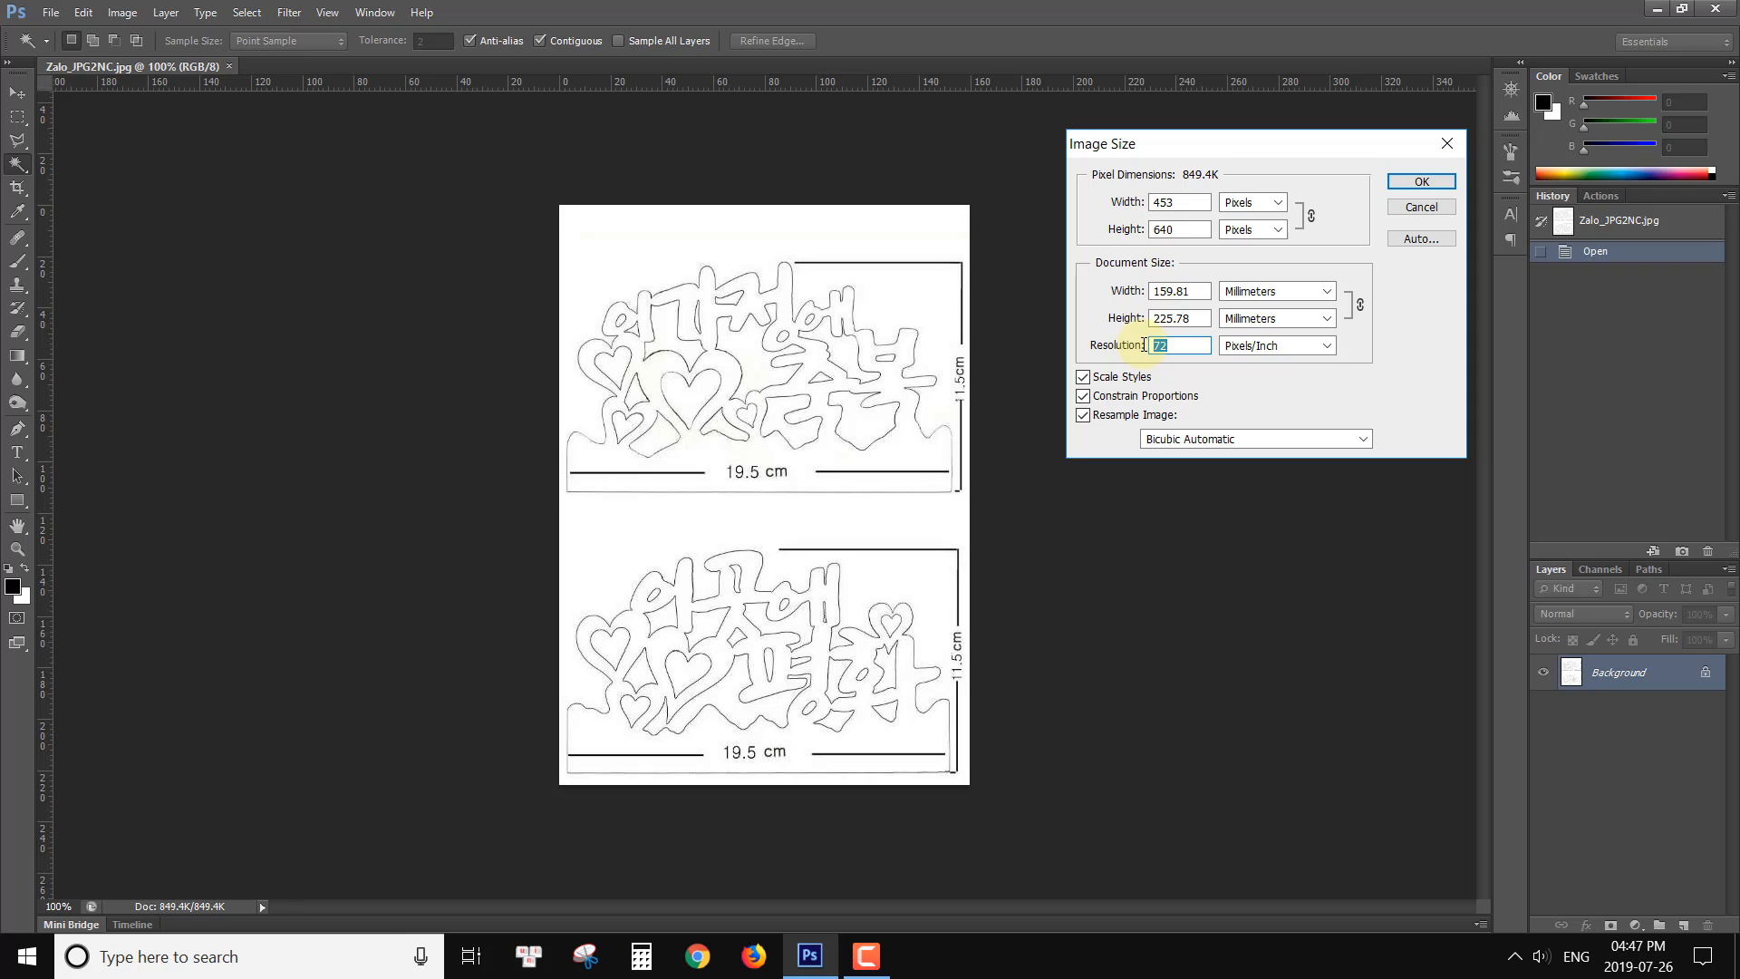
Step: Set the image resolution to 300 pixels/inch and fit the whole page in view
type("300")
left_click(1401, 183)
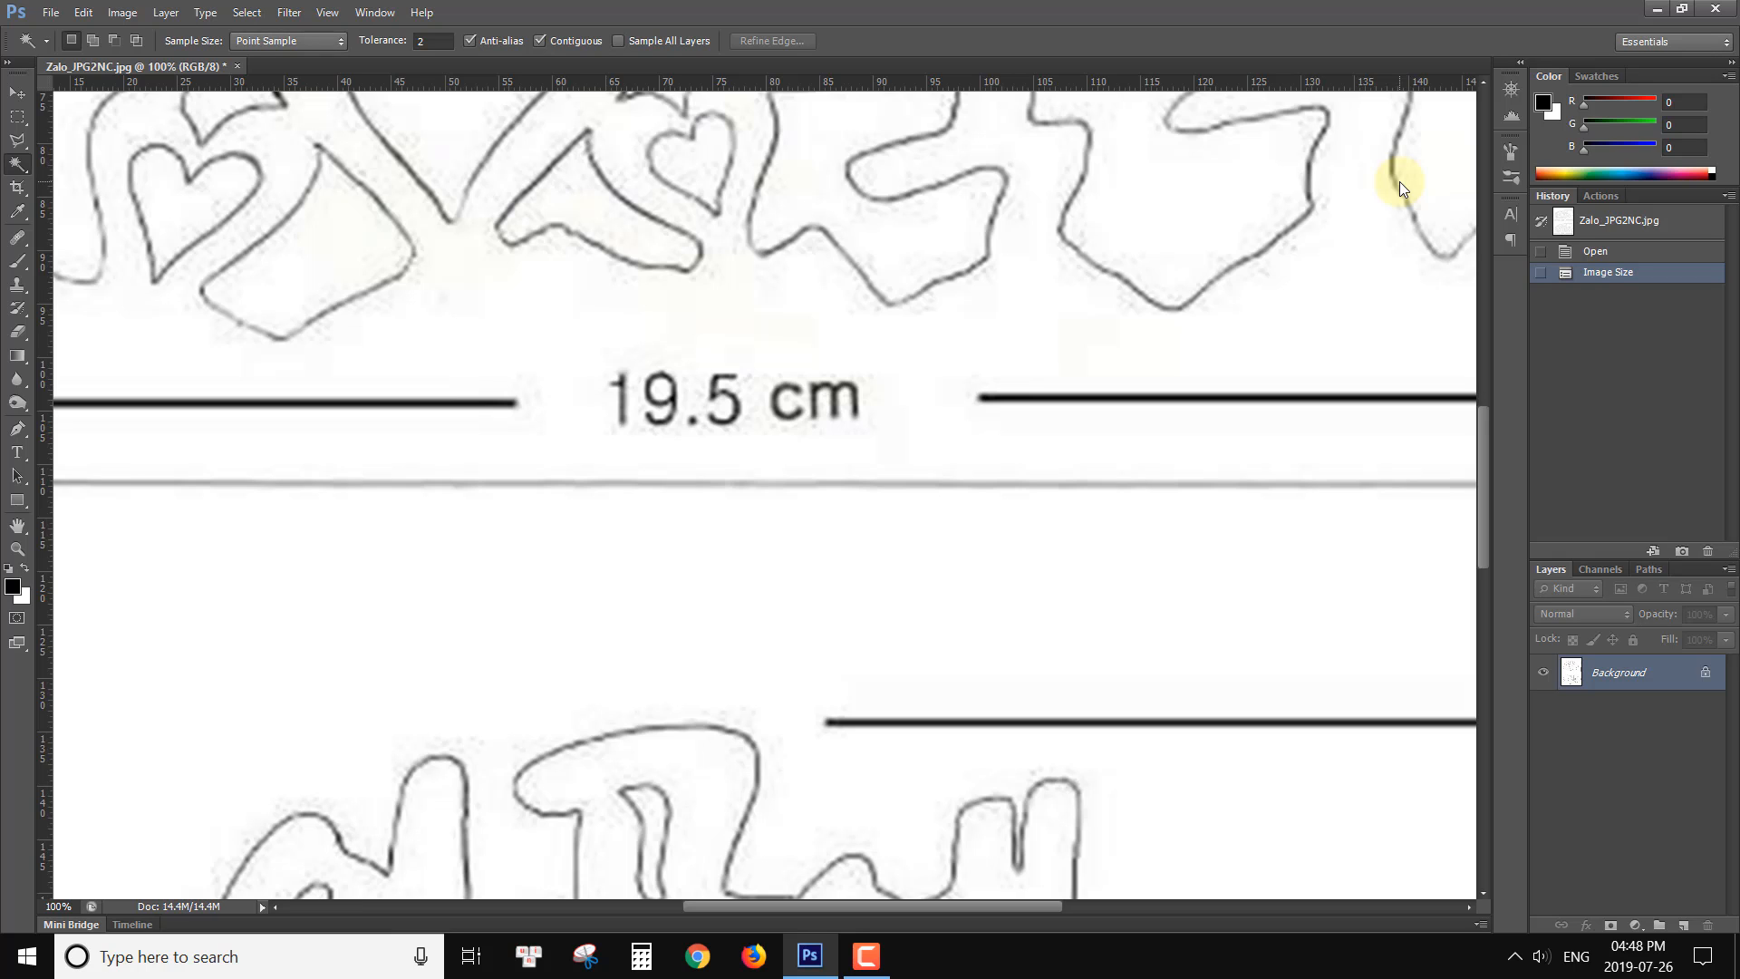
key("ctrl+0")
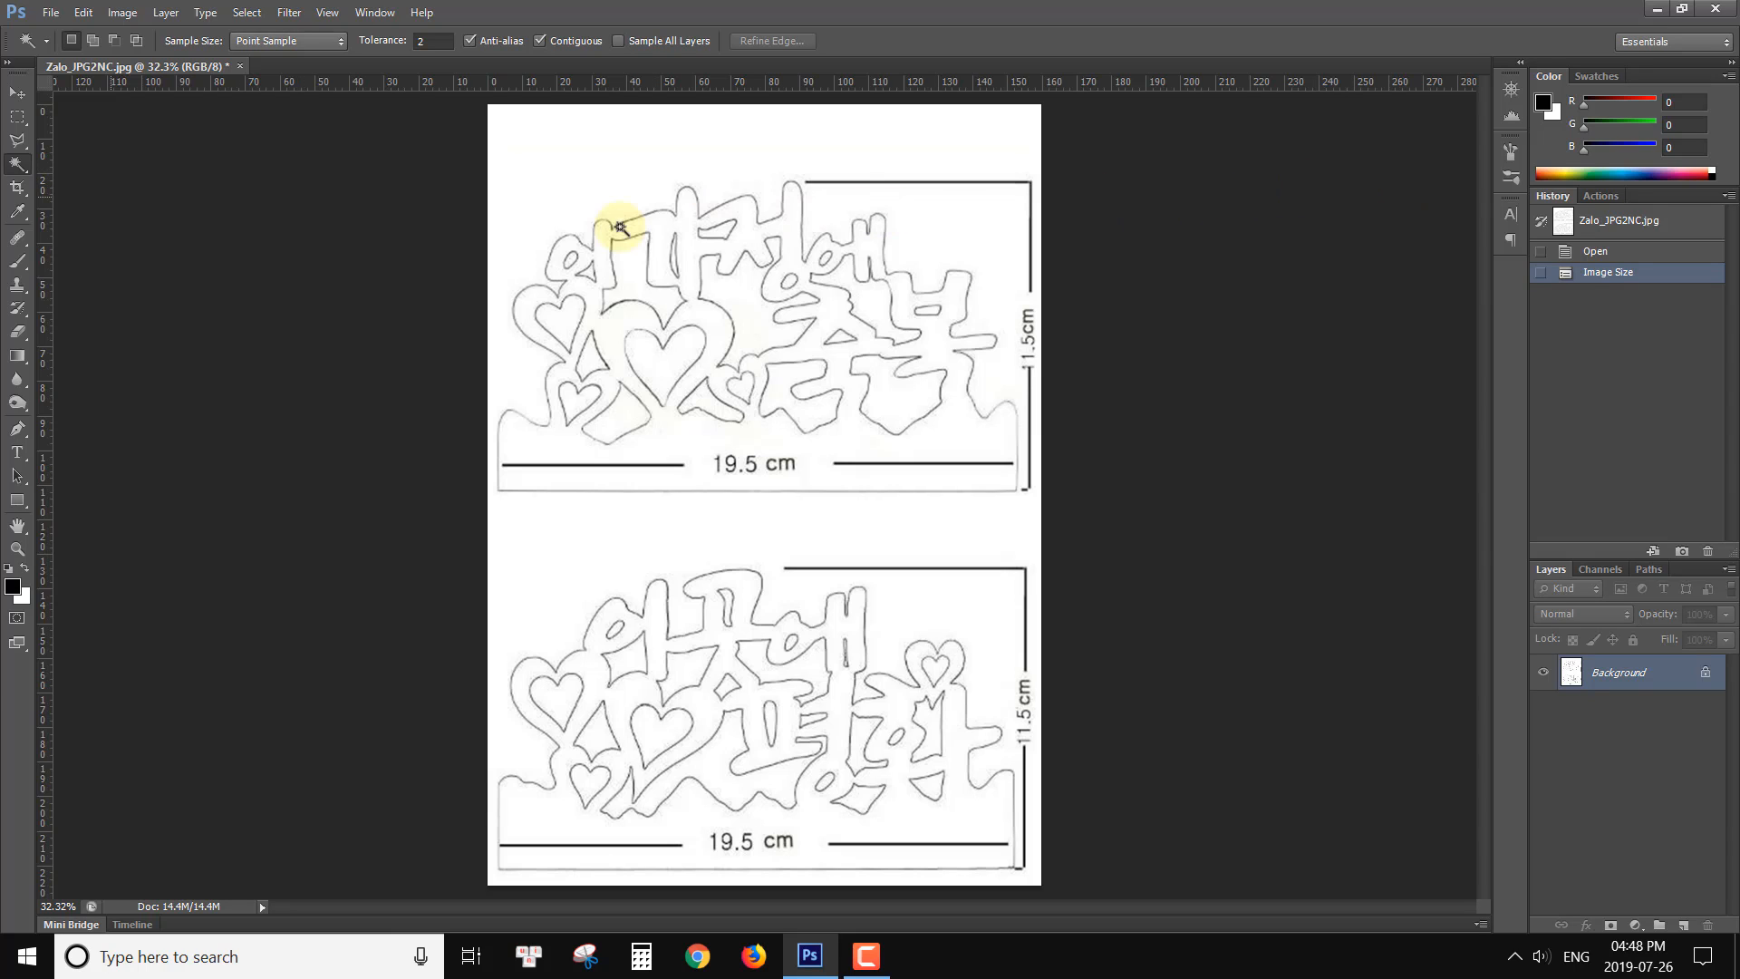
Step: Paint white with the Brush over the upper design's 11.5 cm height dimension, covering its lines and label
left_click(18, 263)
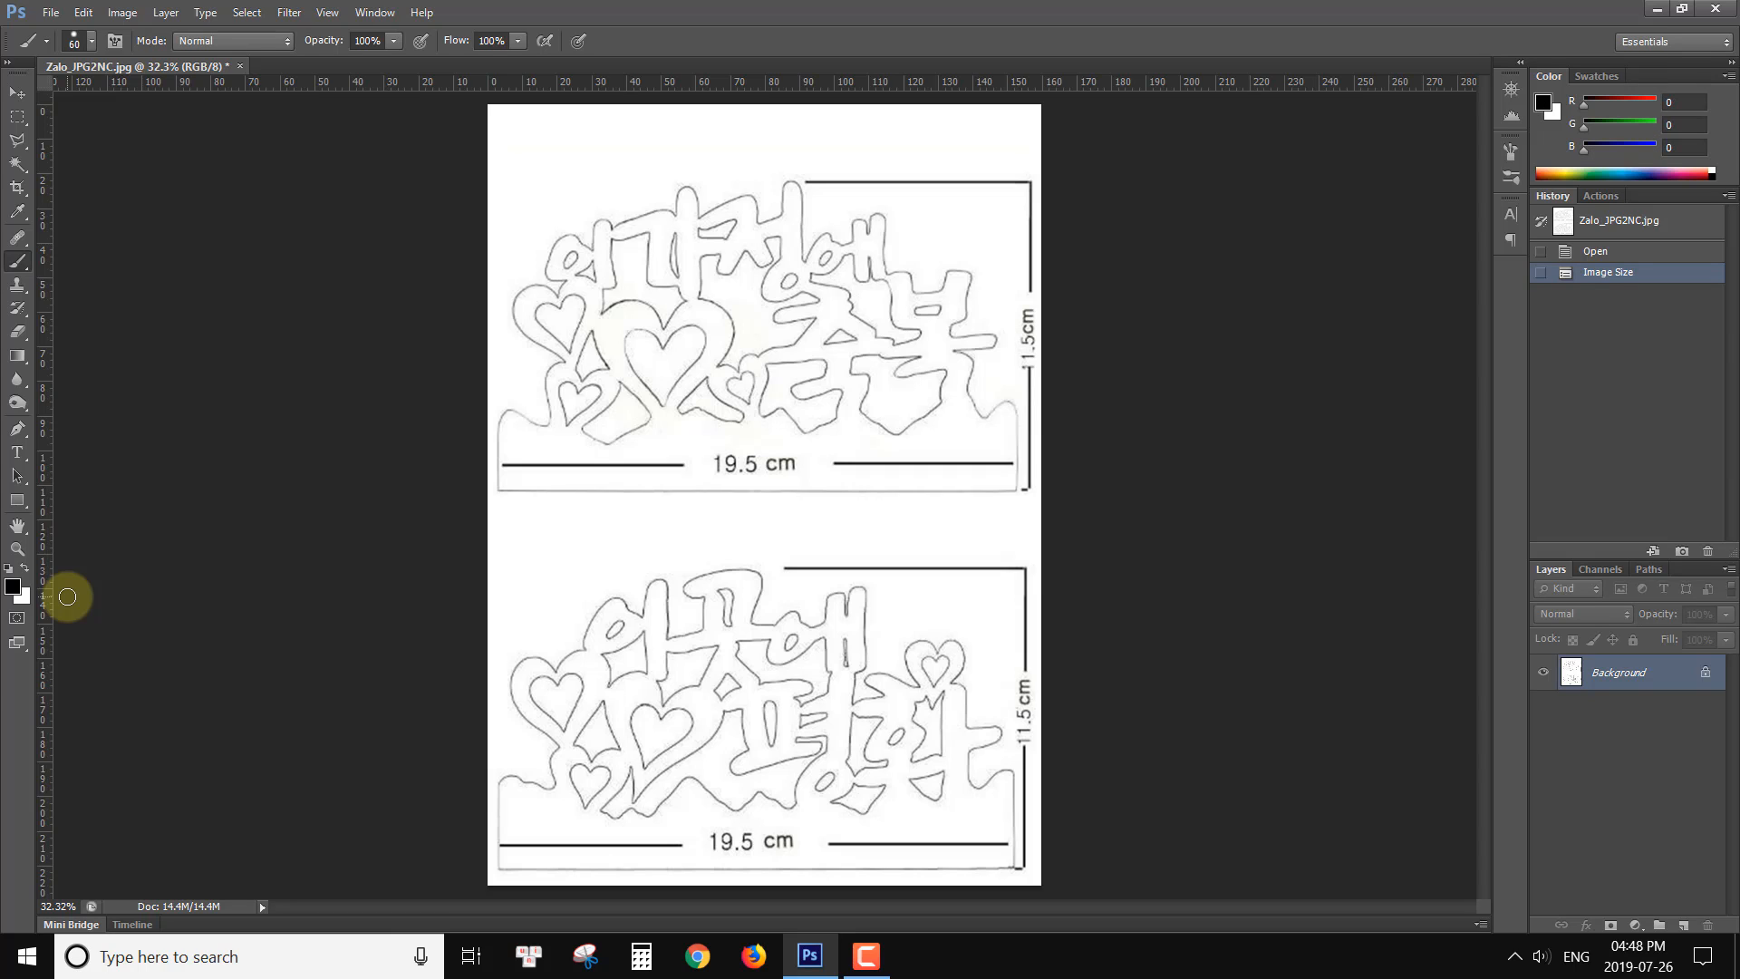
key("x")
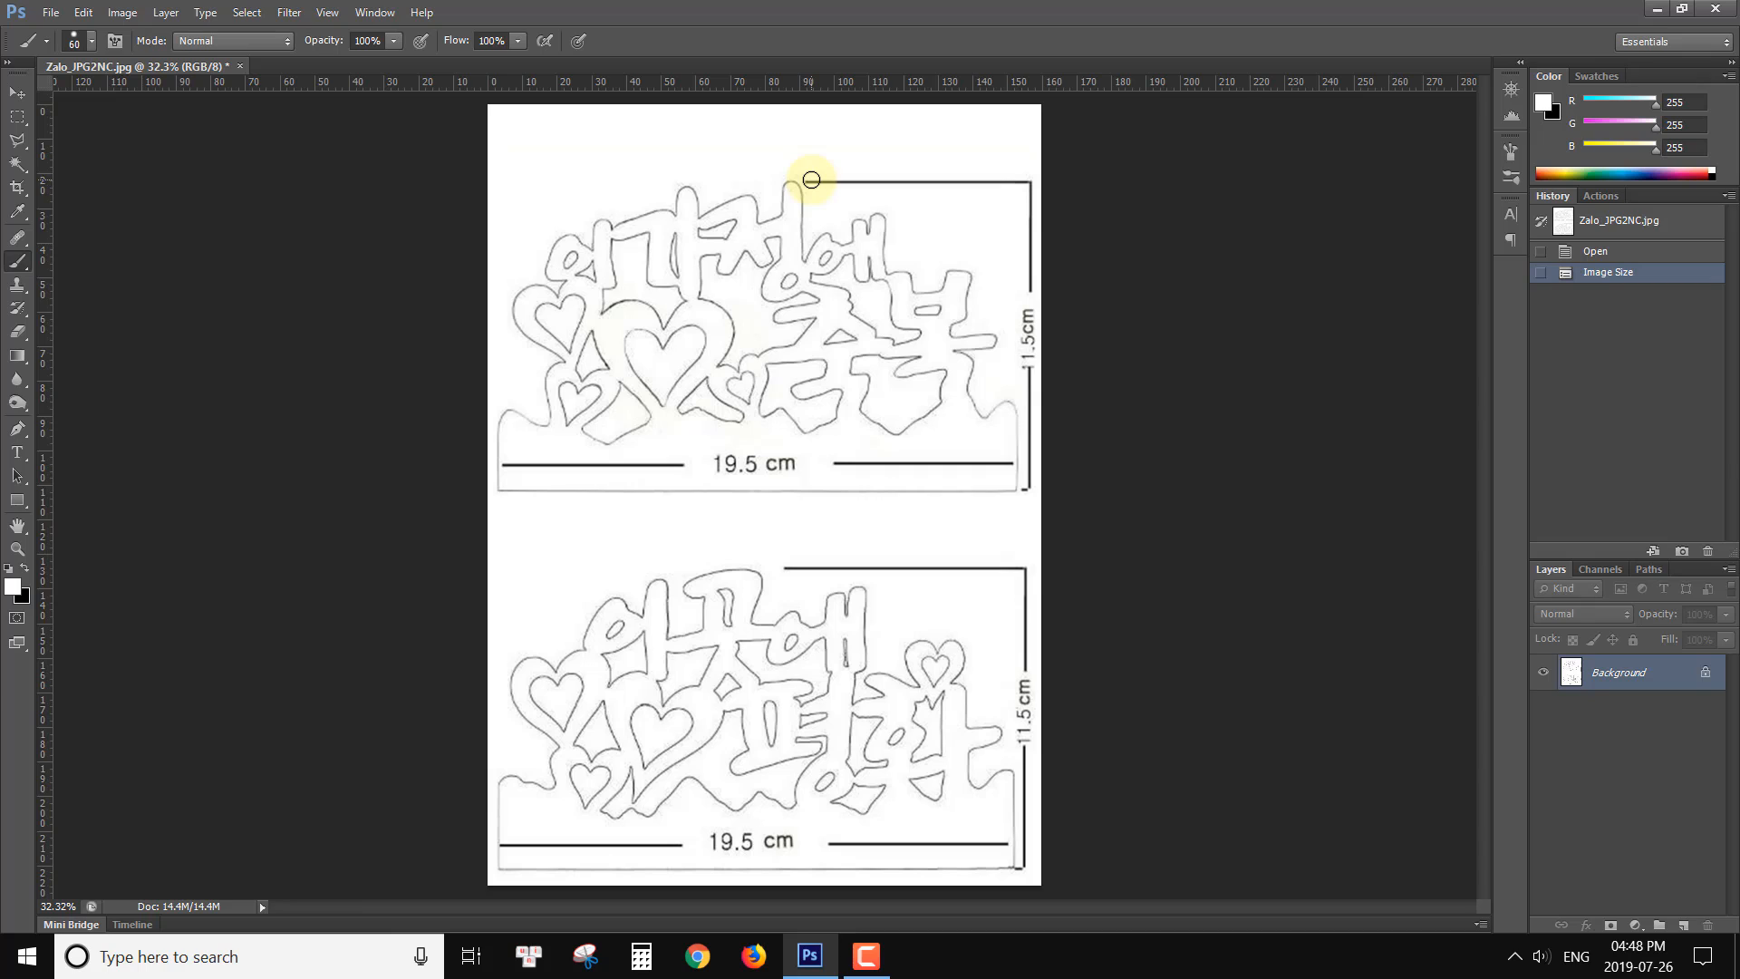
mouse_move(811, 179)
left_mouse_down()
mouse_move(1024, 187)
mouse_move(925, 171)
mouse_move(1030, 171)
mouse_move(1036, 519)
left_mouse_up()
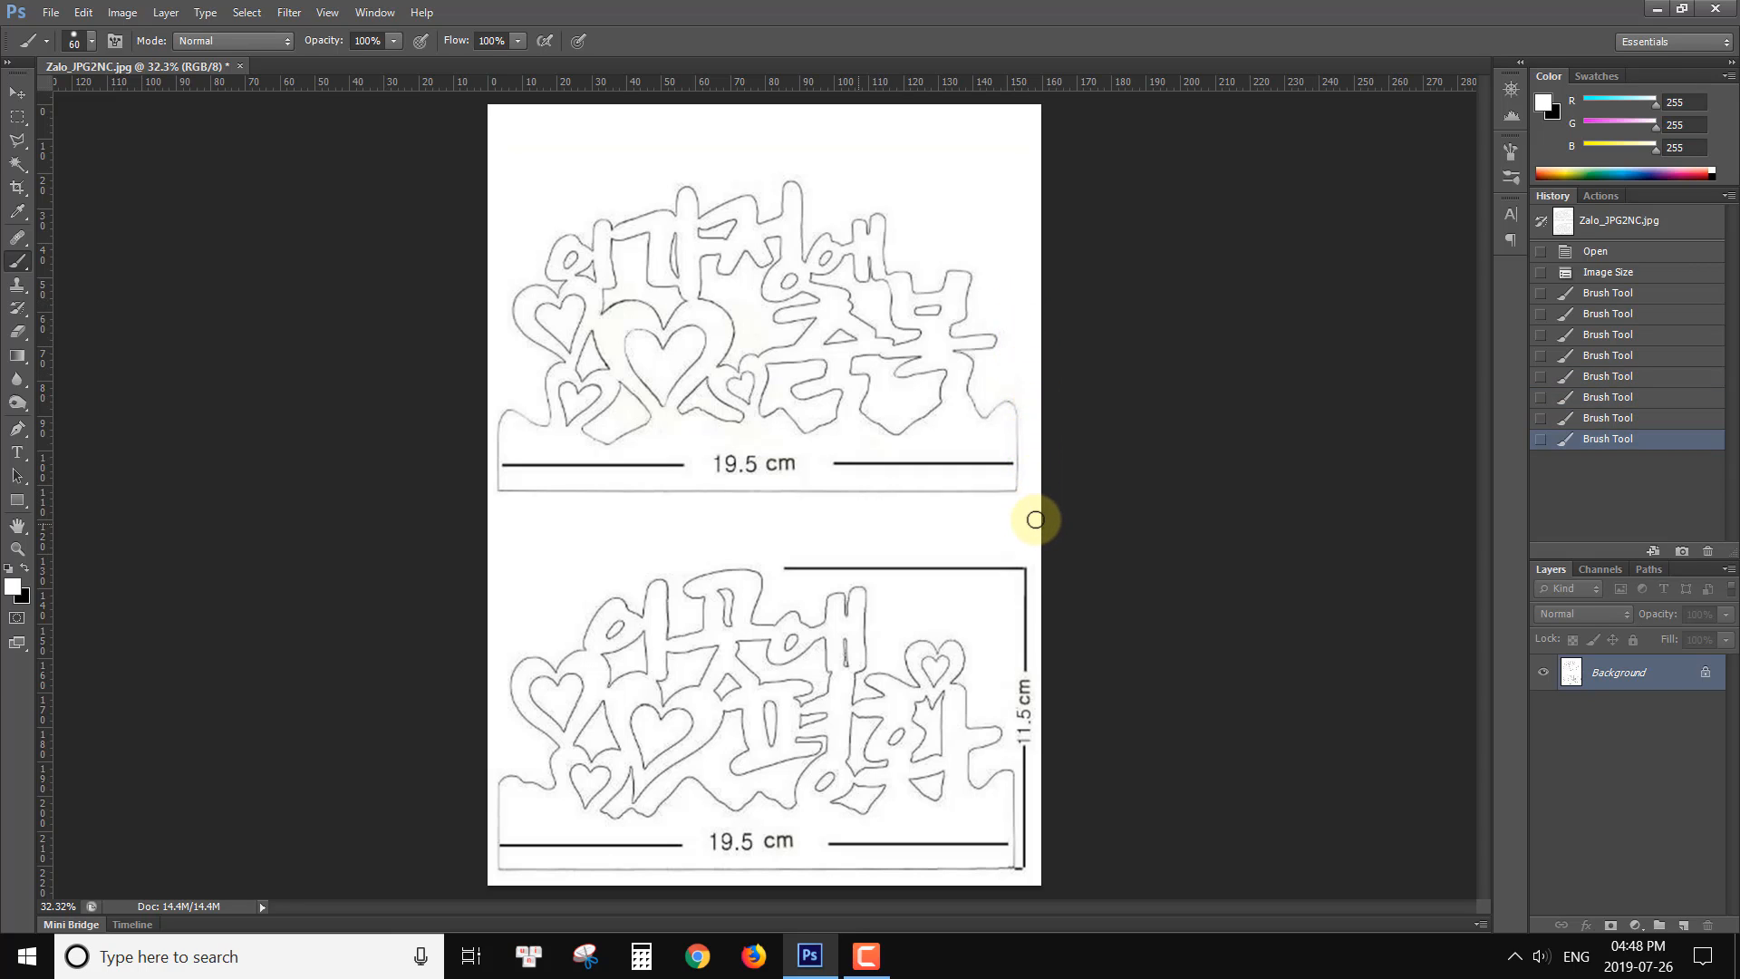
Step: Paint out the 19.5 cm width label and both its dimension lines inside the upper design's base in white
left_click_drag(824, 458, 1008, 463)
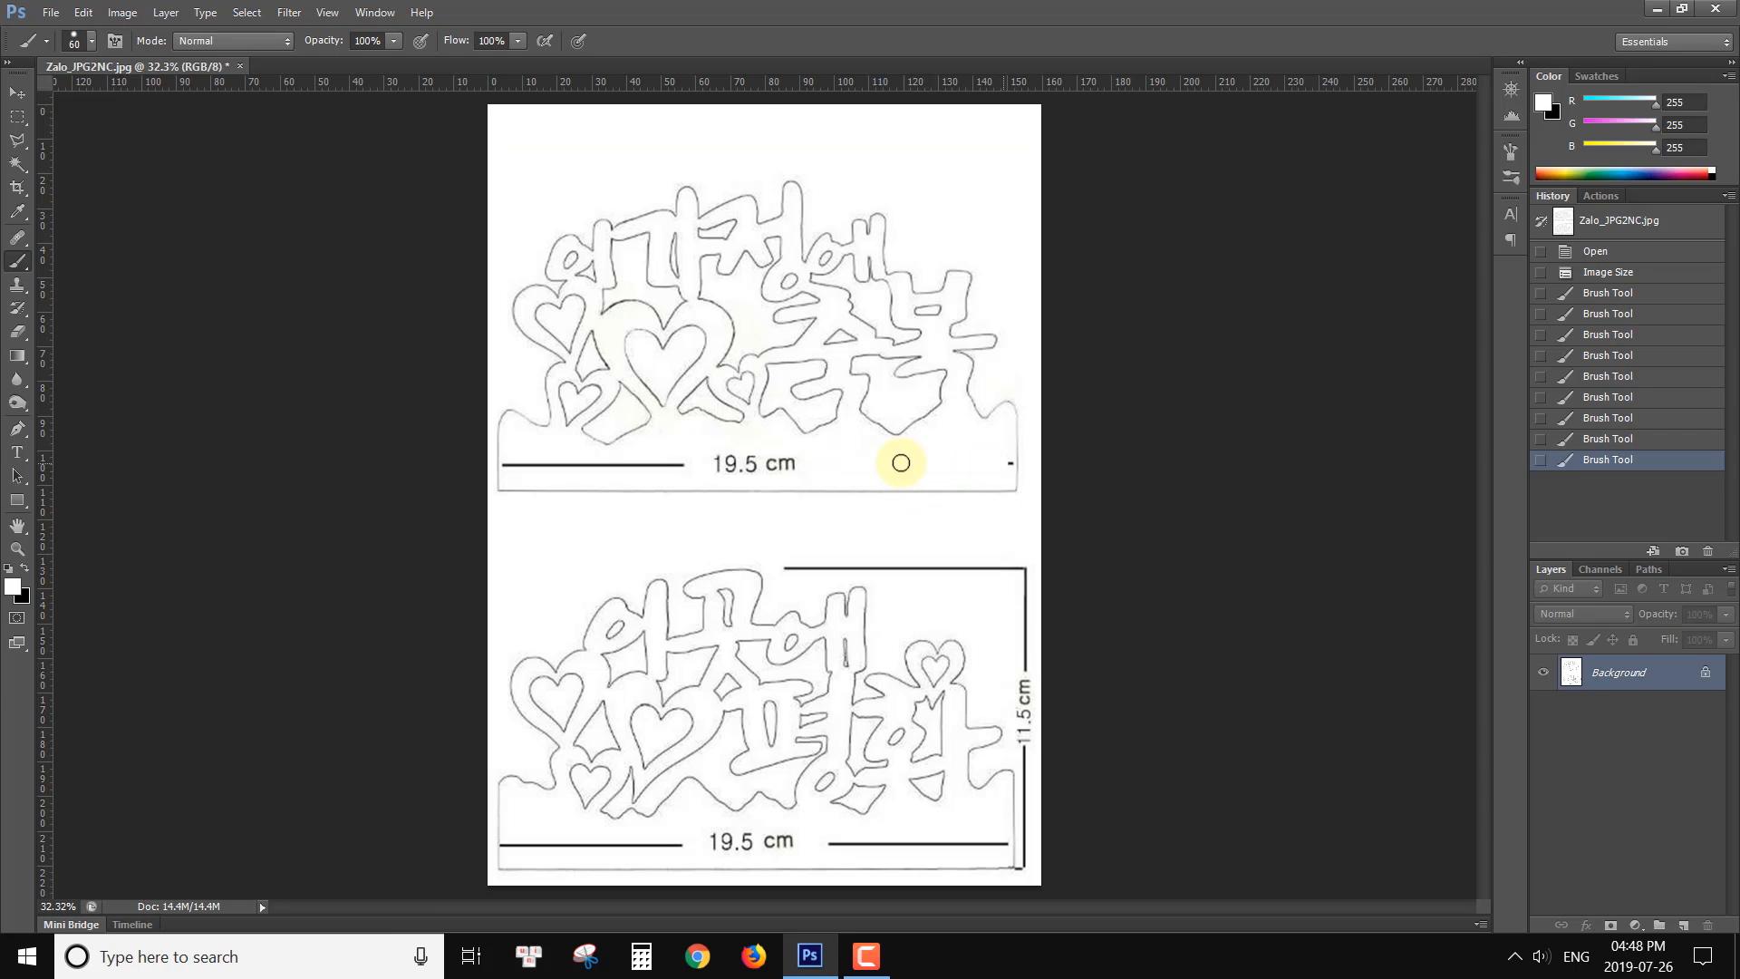
left_click(1008, 464)
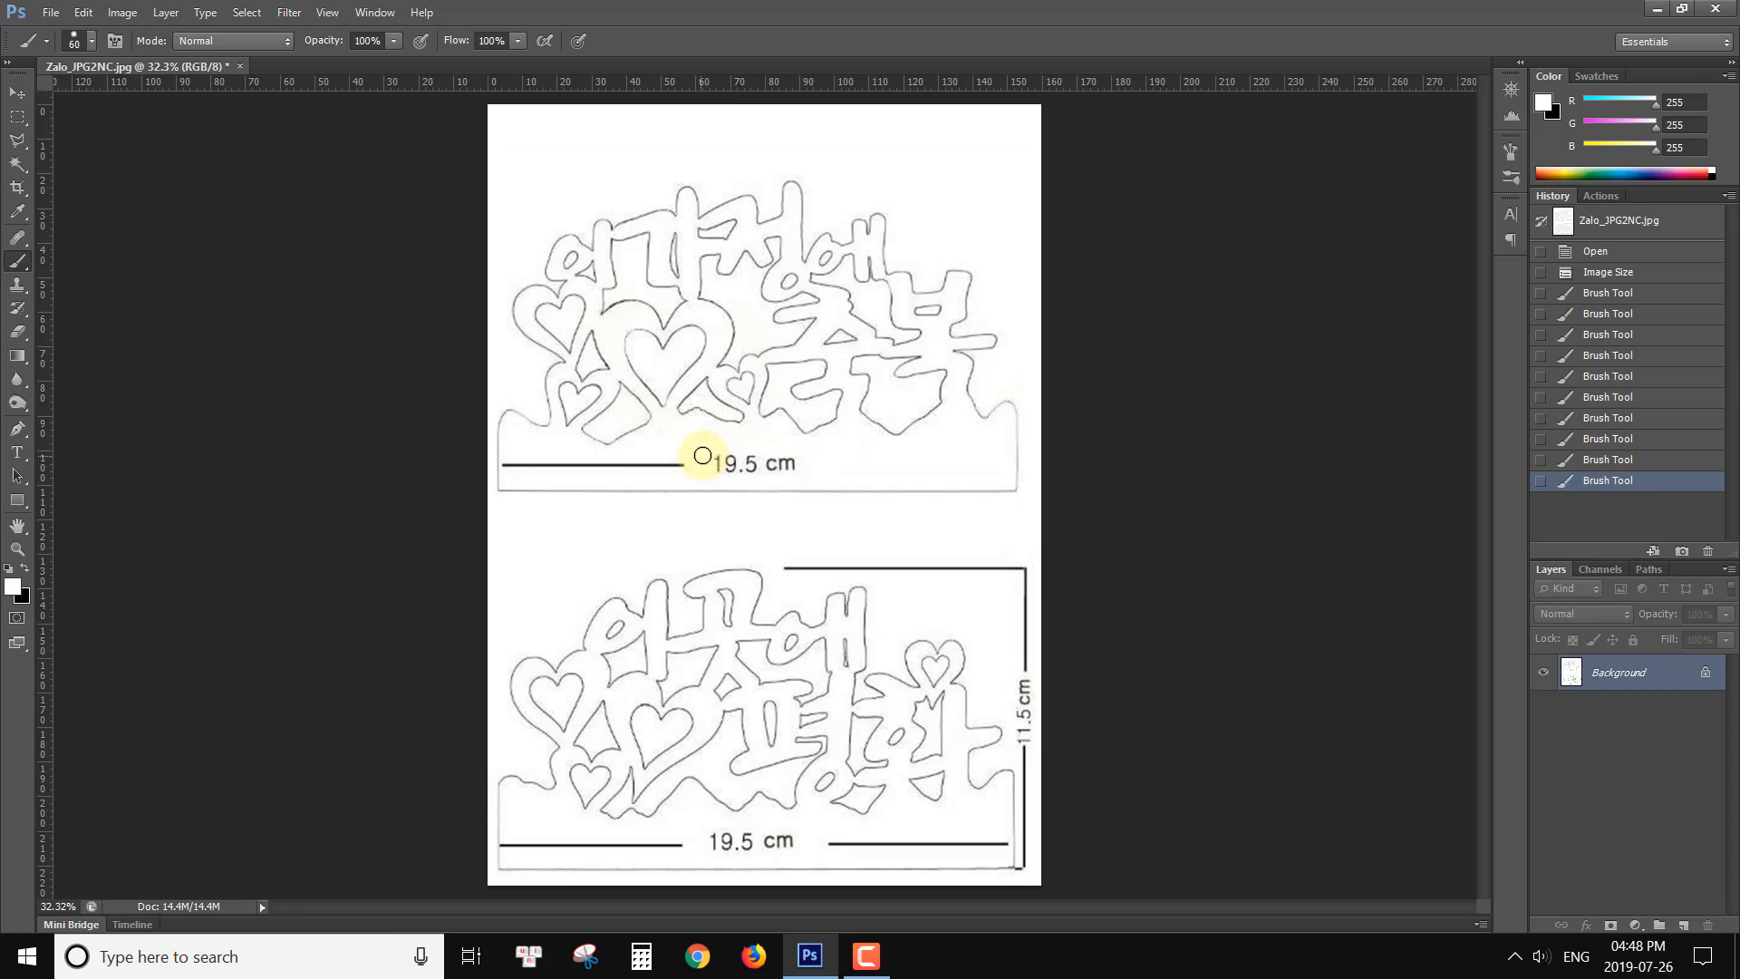
mouse_move(702, 455)
left_mouse_down()
mouse_move(789, 454)
mouse_move(716, 459)
mouse_move(737, 475)
mouse_move(811, 470)
left_mouse_up()
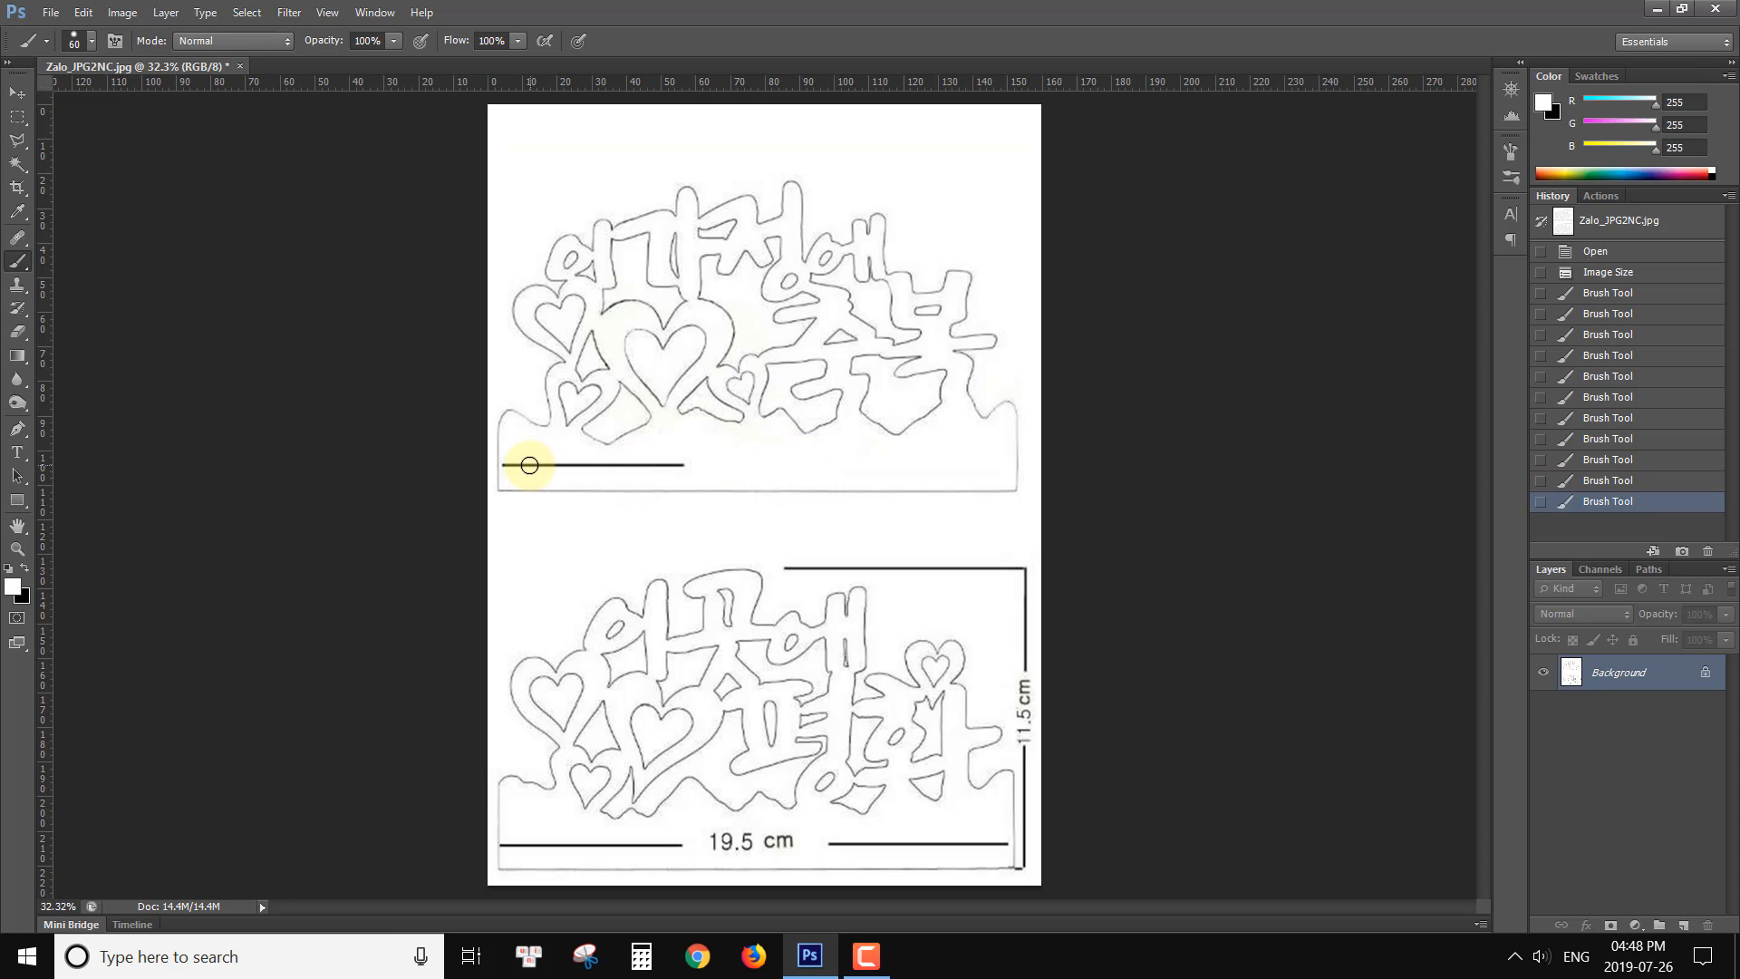
left_click_drag(529, 465, 691, 459)
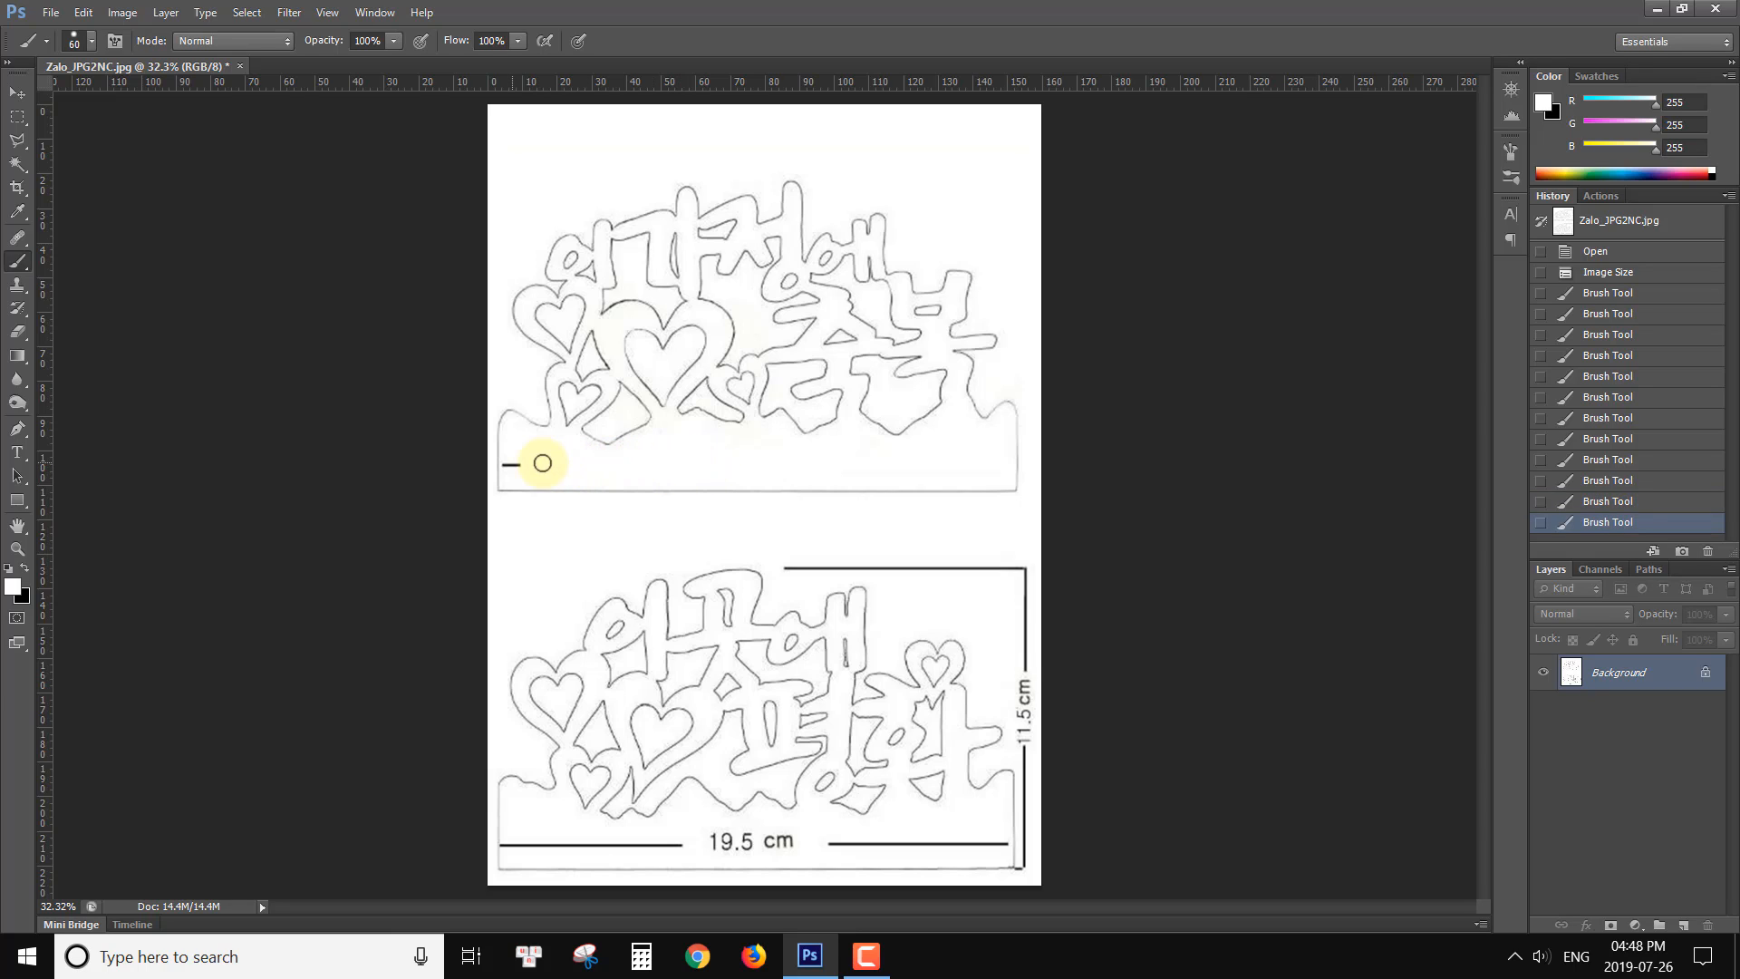
left_click_drag(542, 464, 512, 462)
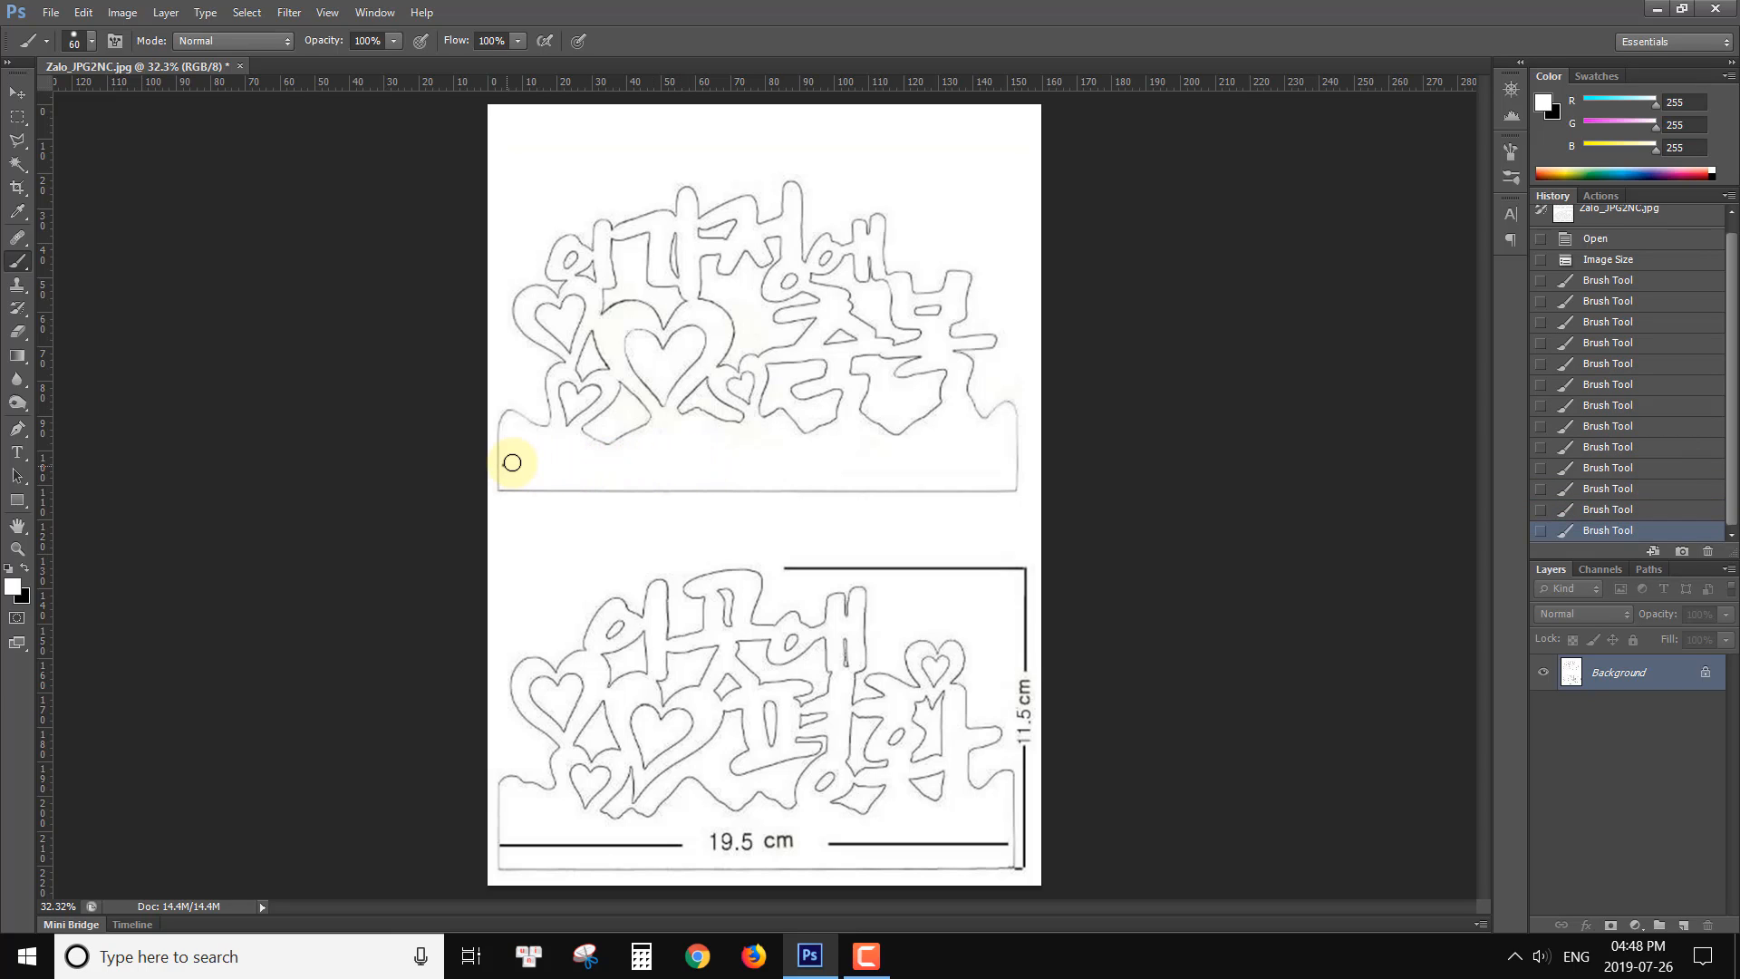
left_click(510, 467)
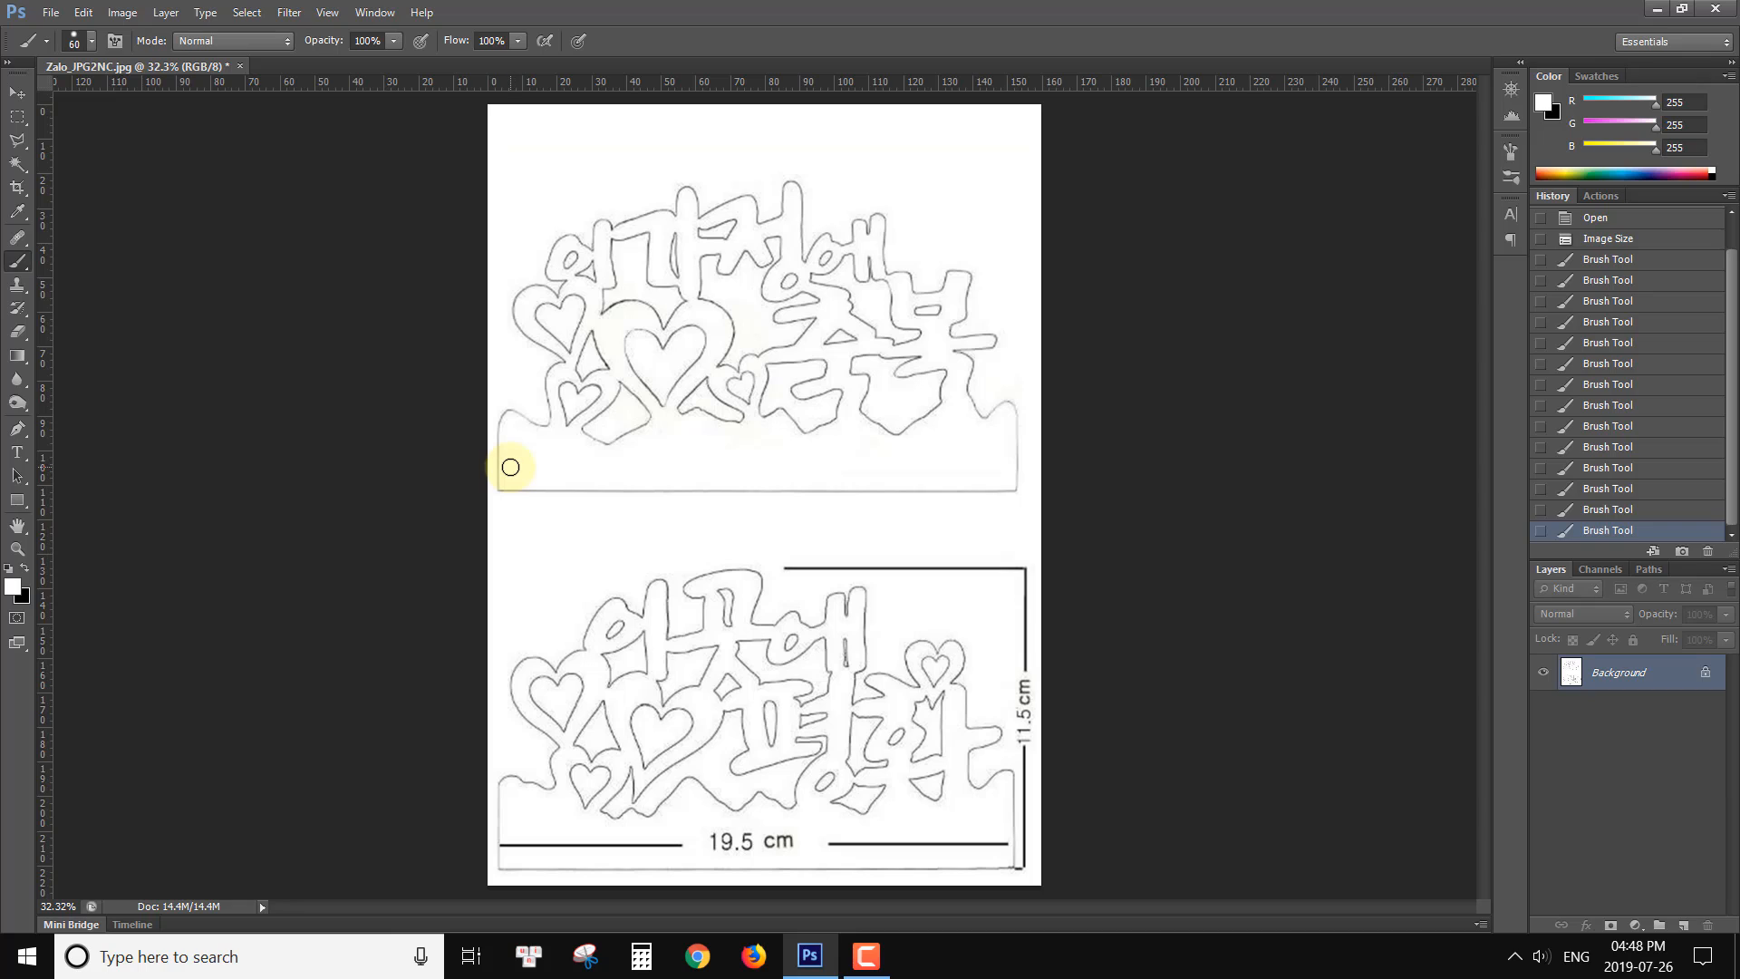
left_click(507, 466)
left_click(505, 470)
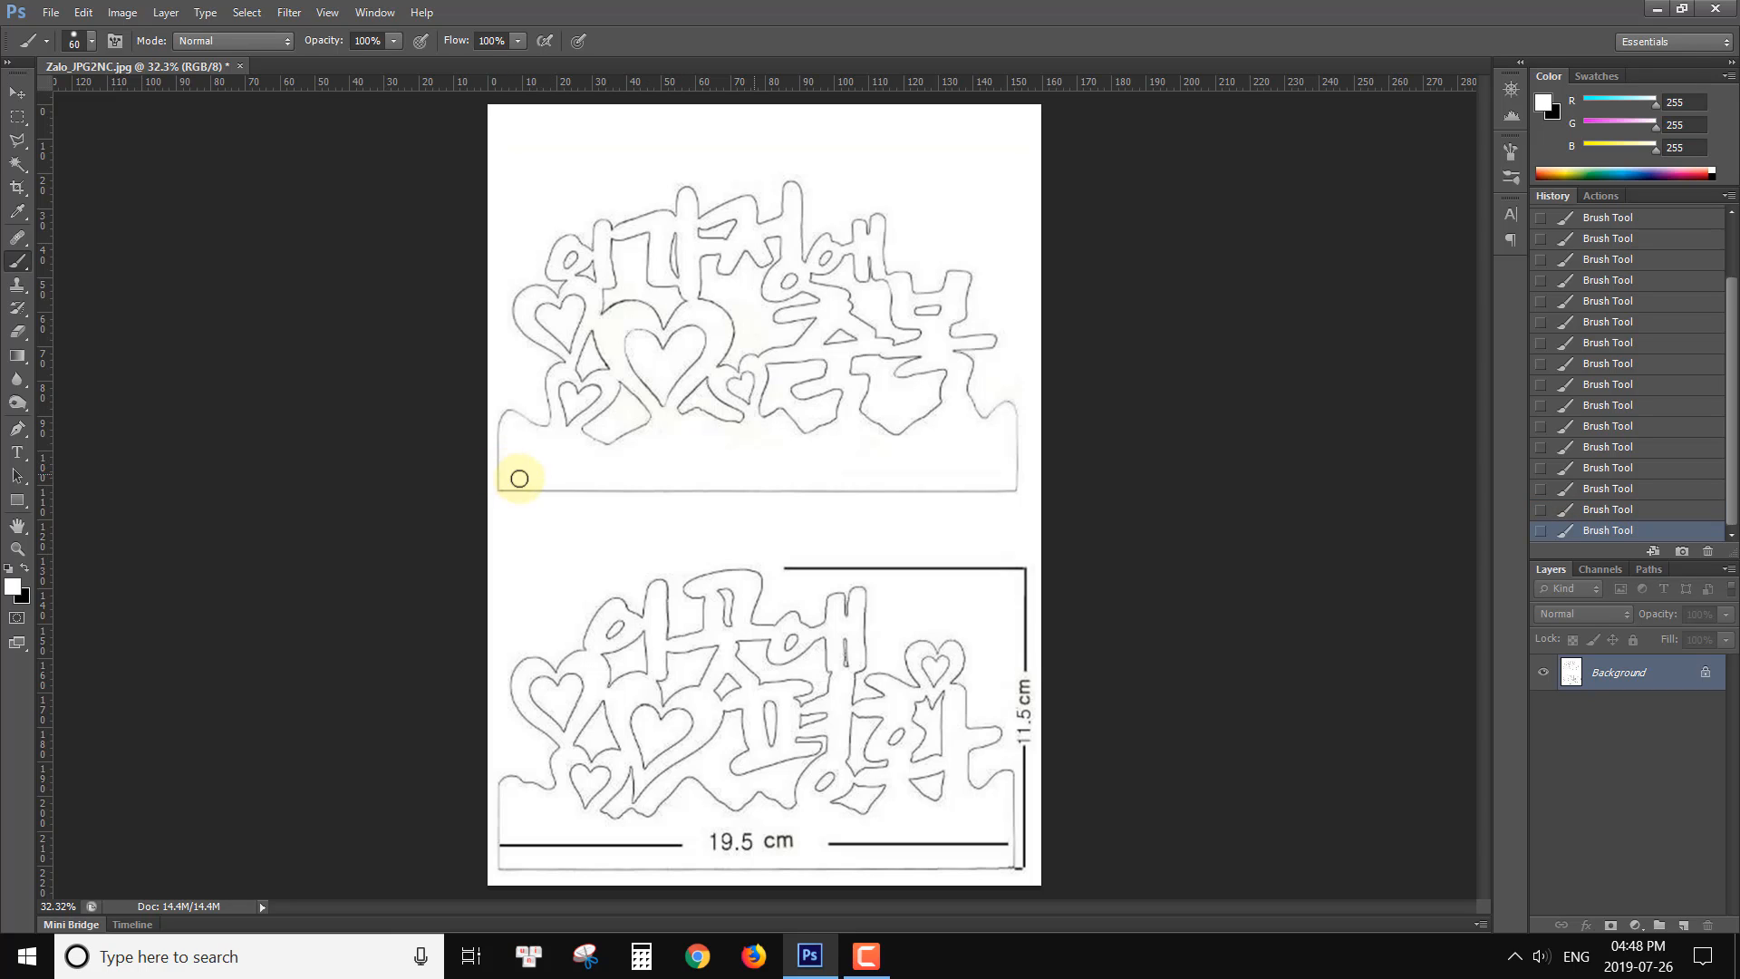
Step: Paint white over the lower design's 11.5 cm and 19.5 cm dimension lines and labels
mouse_move(785, 569)
left_mouse_down()
mouse_move(1030, 561)
mouse_move(1030, 745)
left_mouse_up()
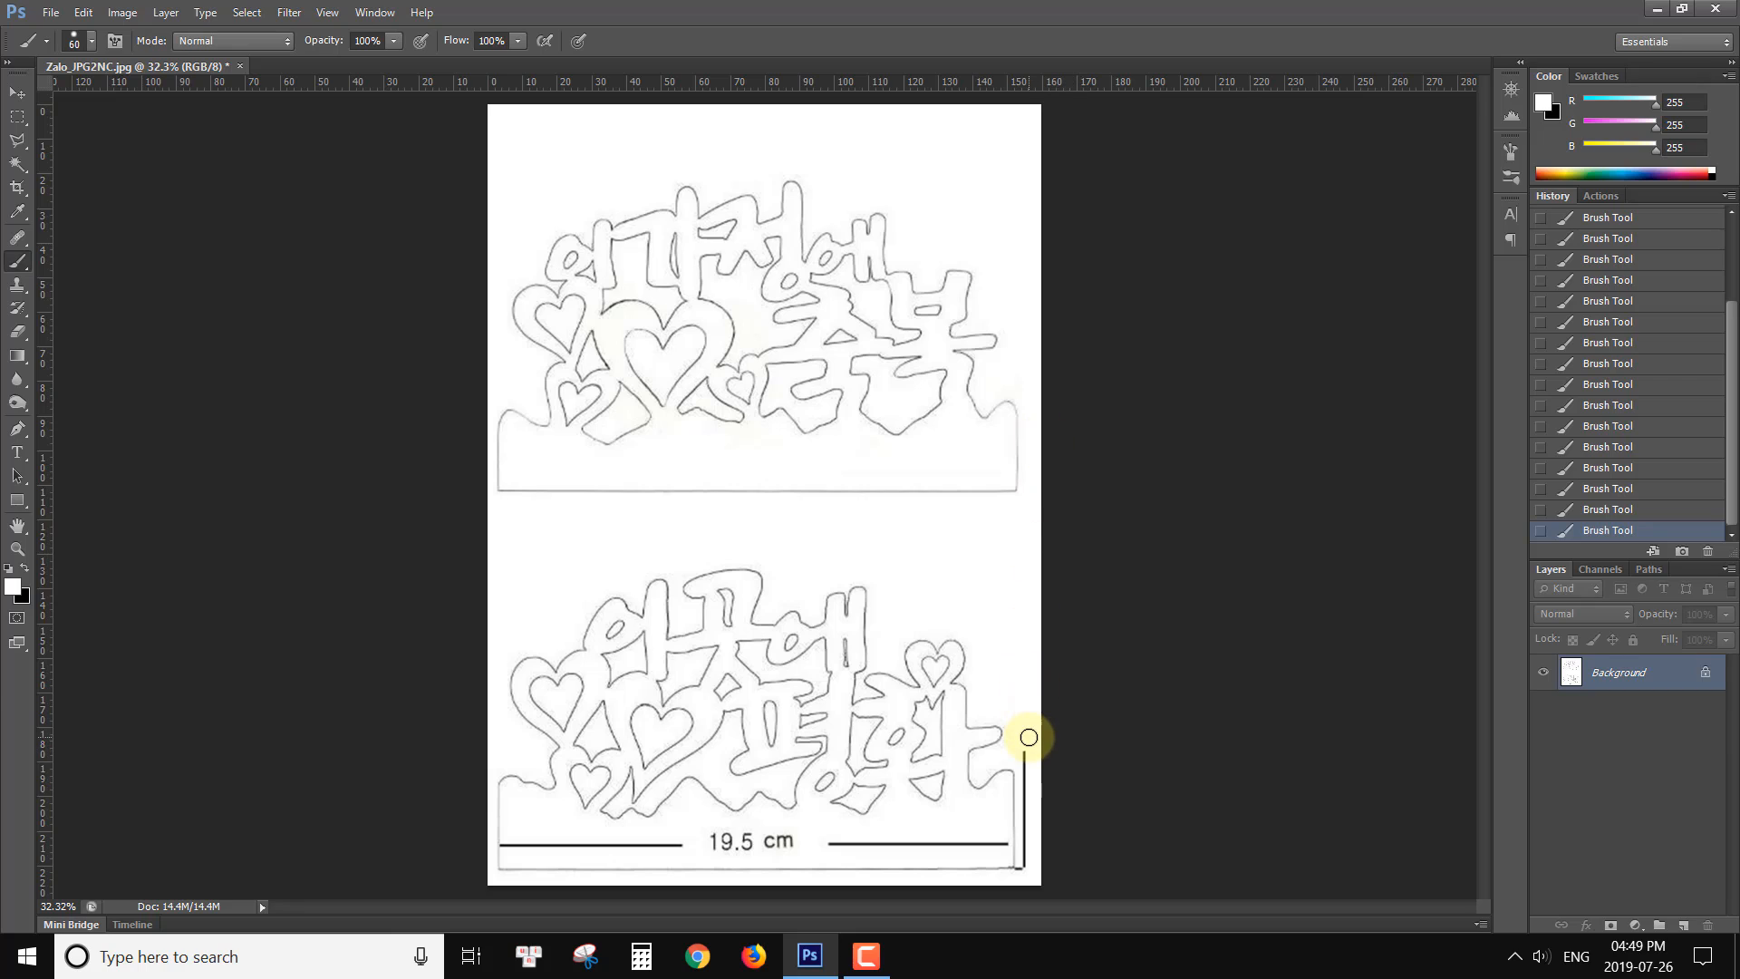
left_click_drag(1028, 737, 1029, 878)
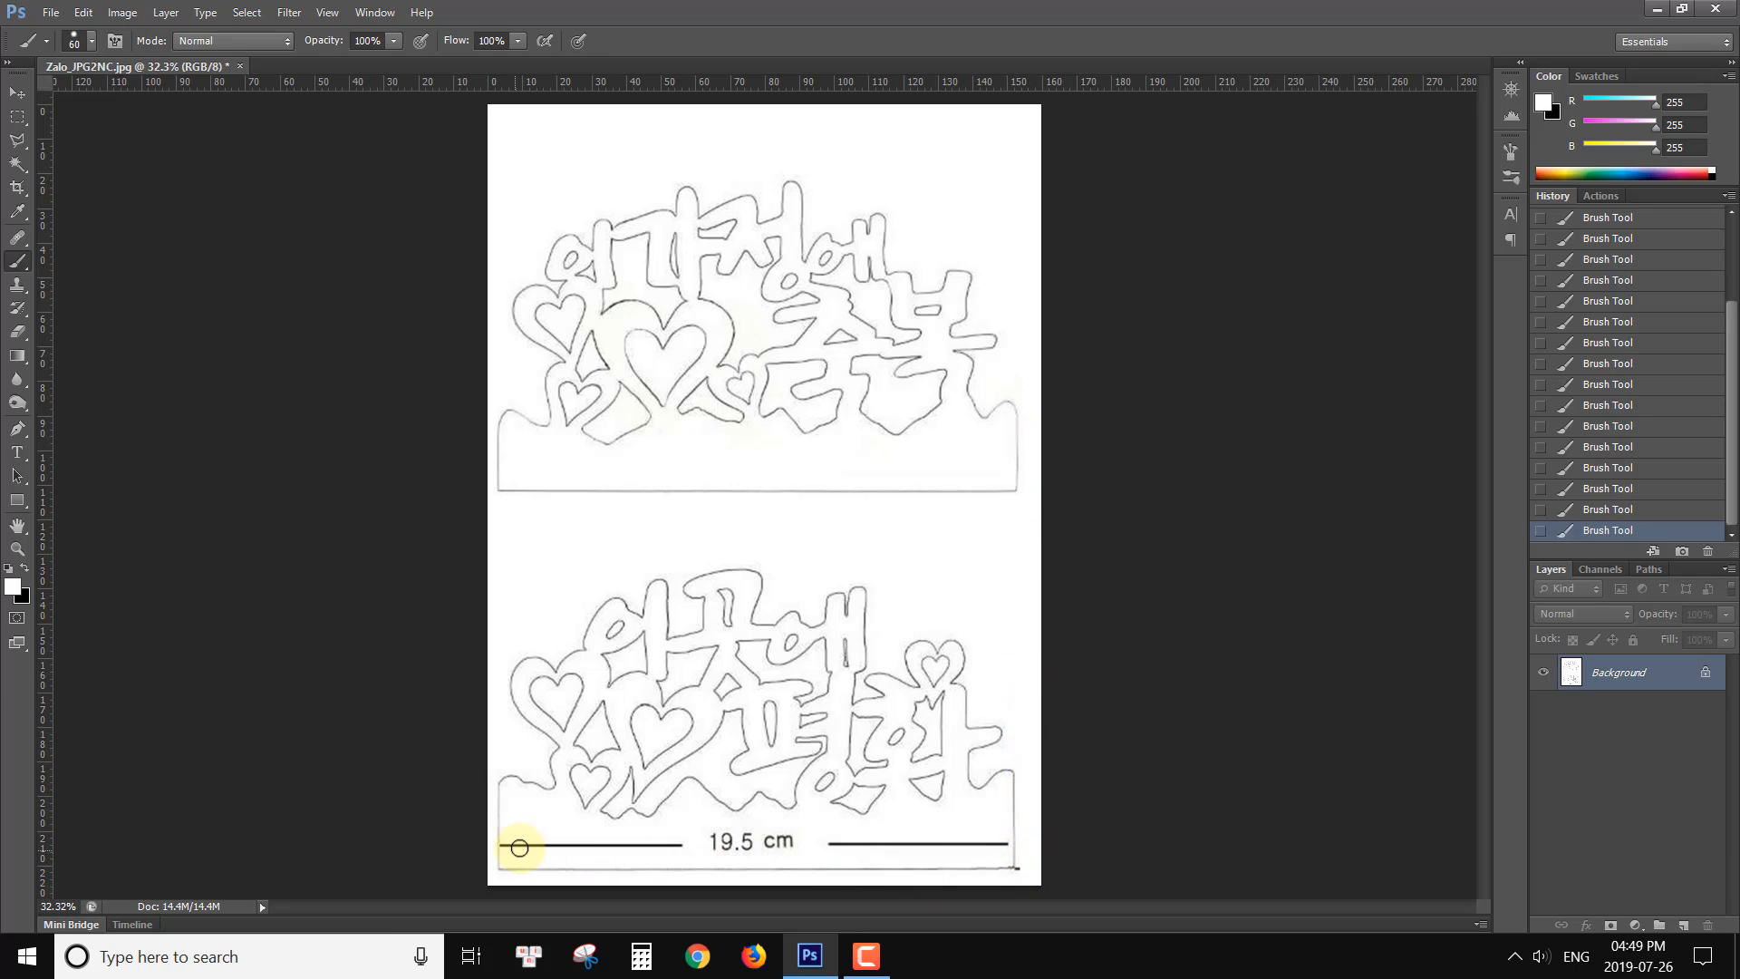
left_click_drag(522, 847, 1001, 843)
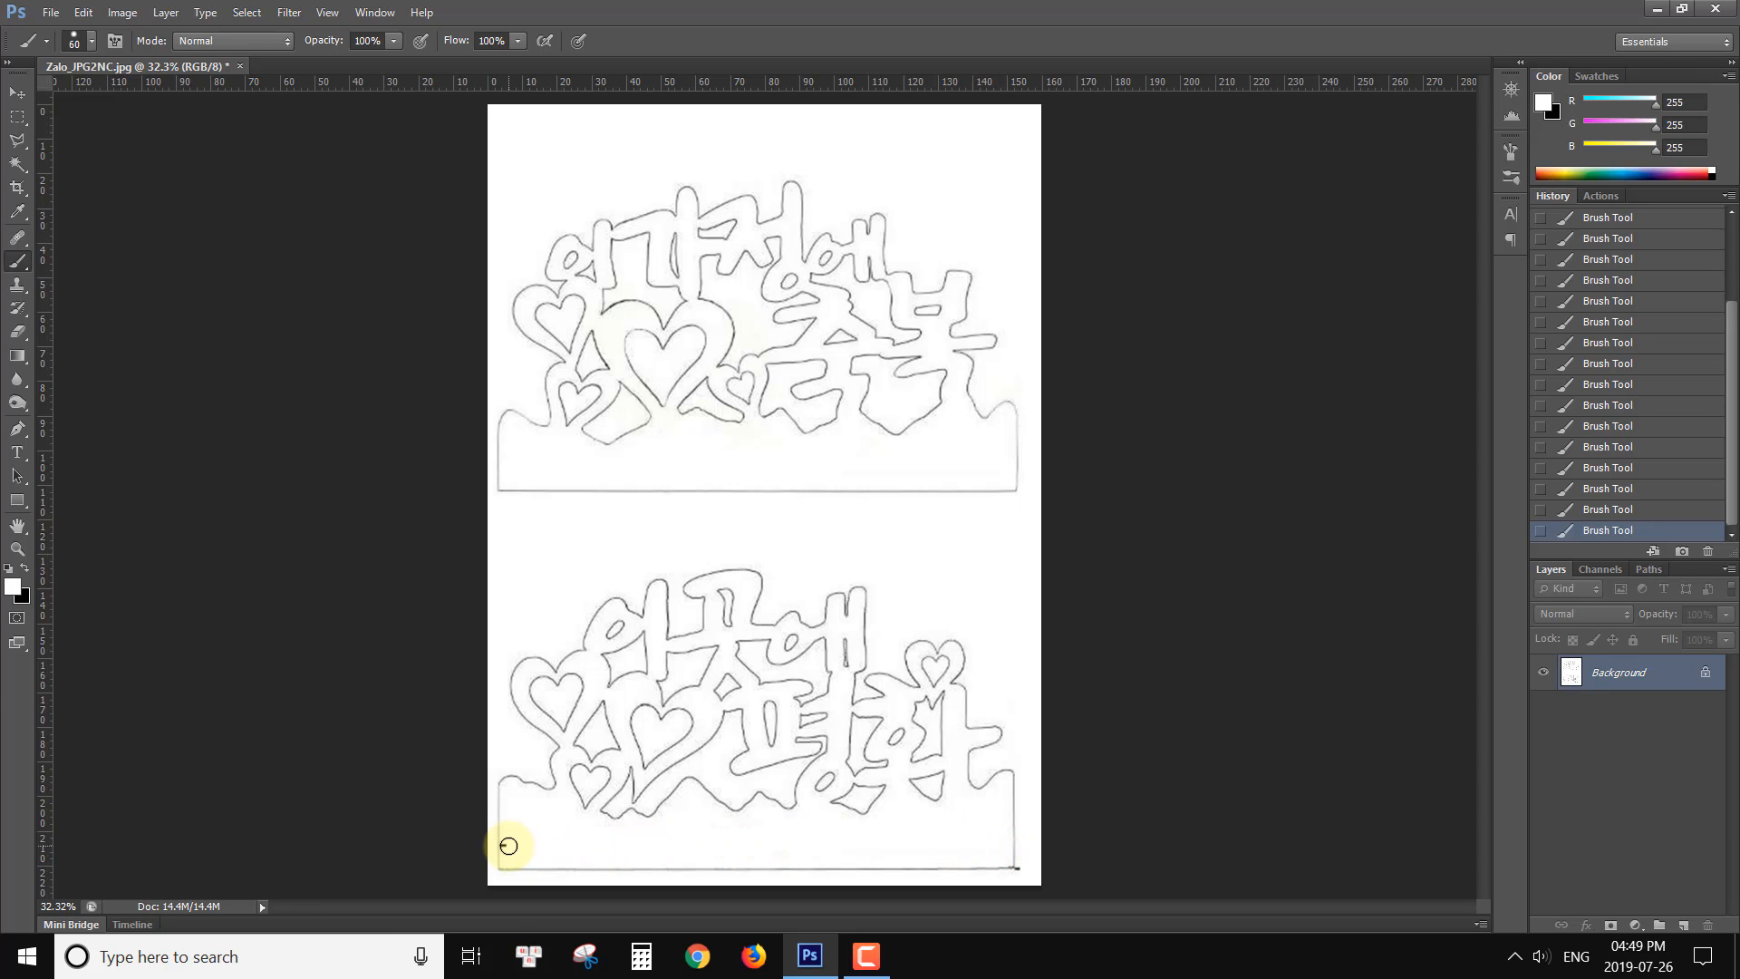
left_click_drag(508, 846, 571, 847)
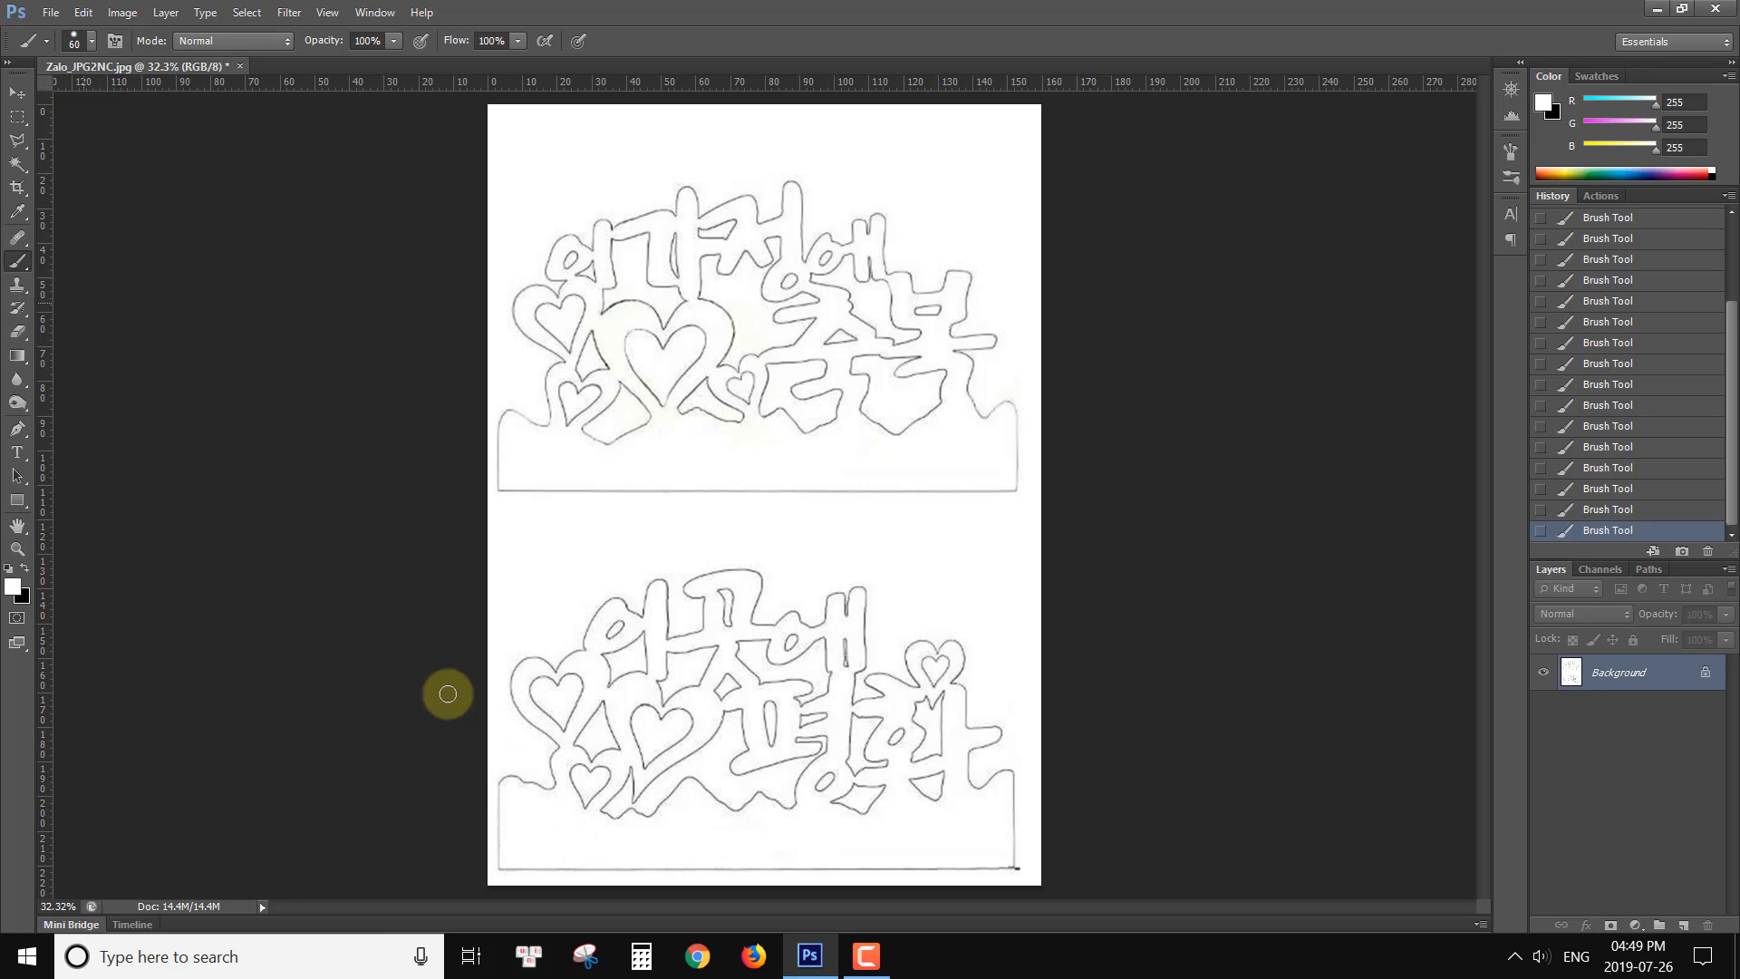
Step: Select the inside of the lower lettering design with the Magic Wand at a tolerance of 25
left_click(17, 164)
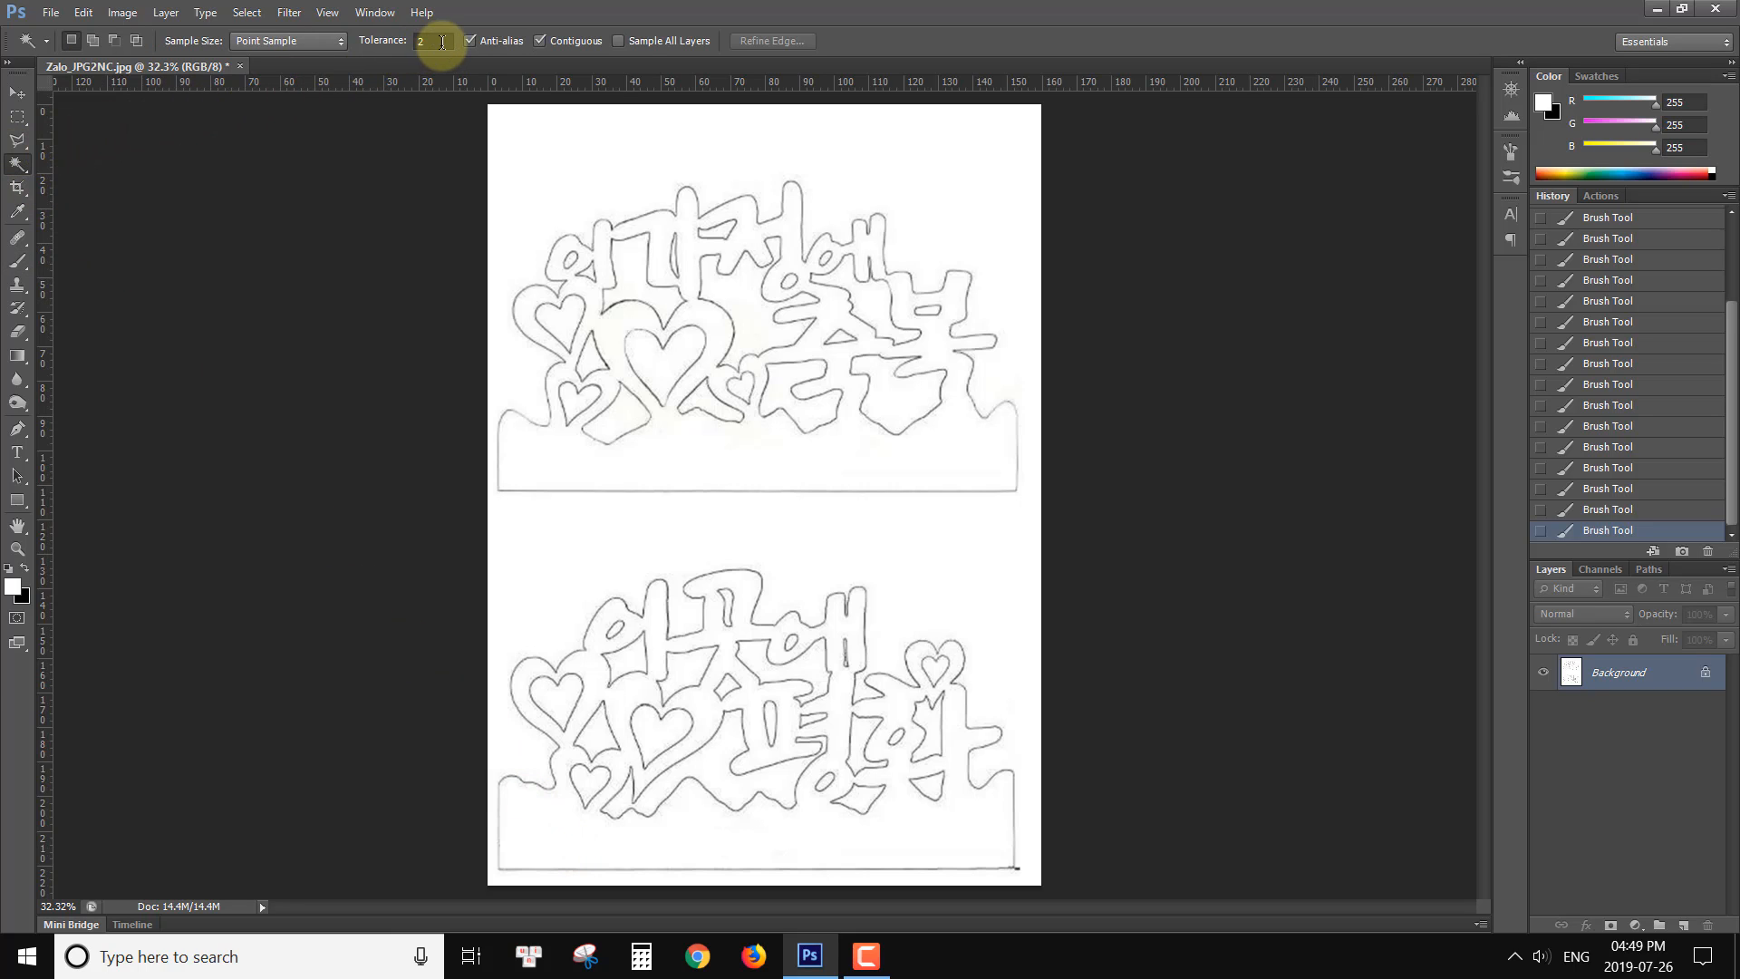
left_click(396, 50)
type("5")
key("Return")
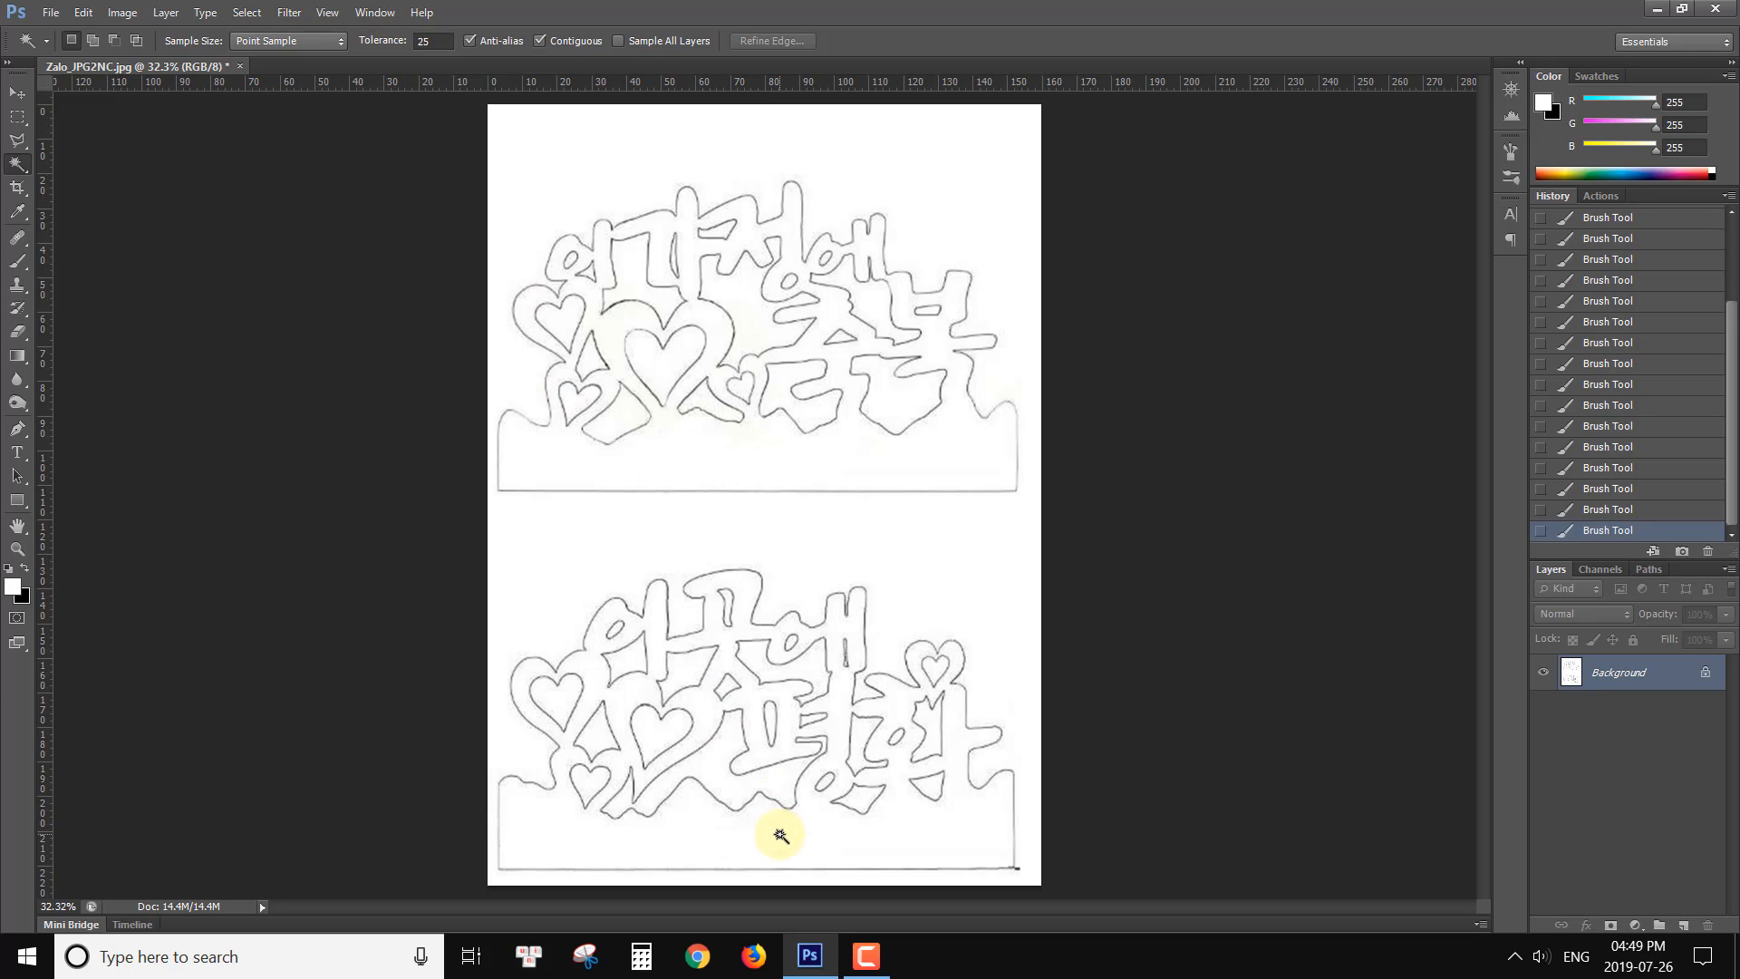
left_click(780, 835)
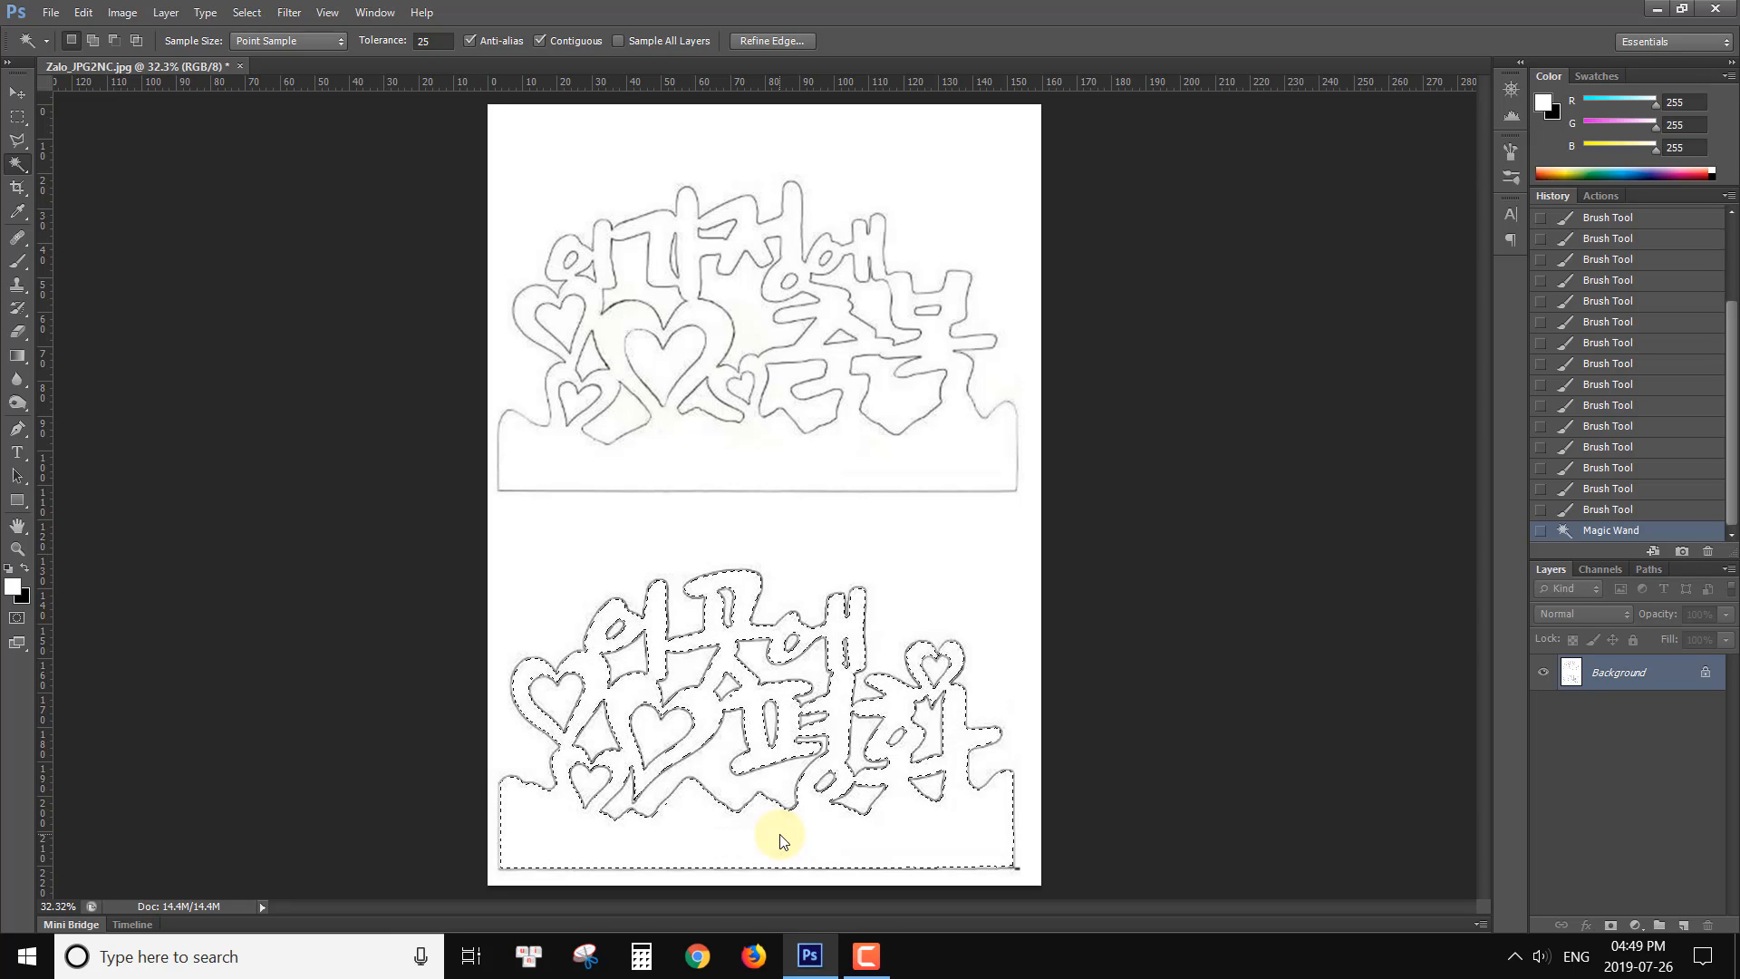
Step: Expand the lower design's selection by 3 pixels and feather its edges
key("ctrl+plus")
key("ctrl+plus")
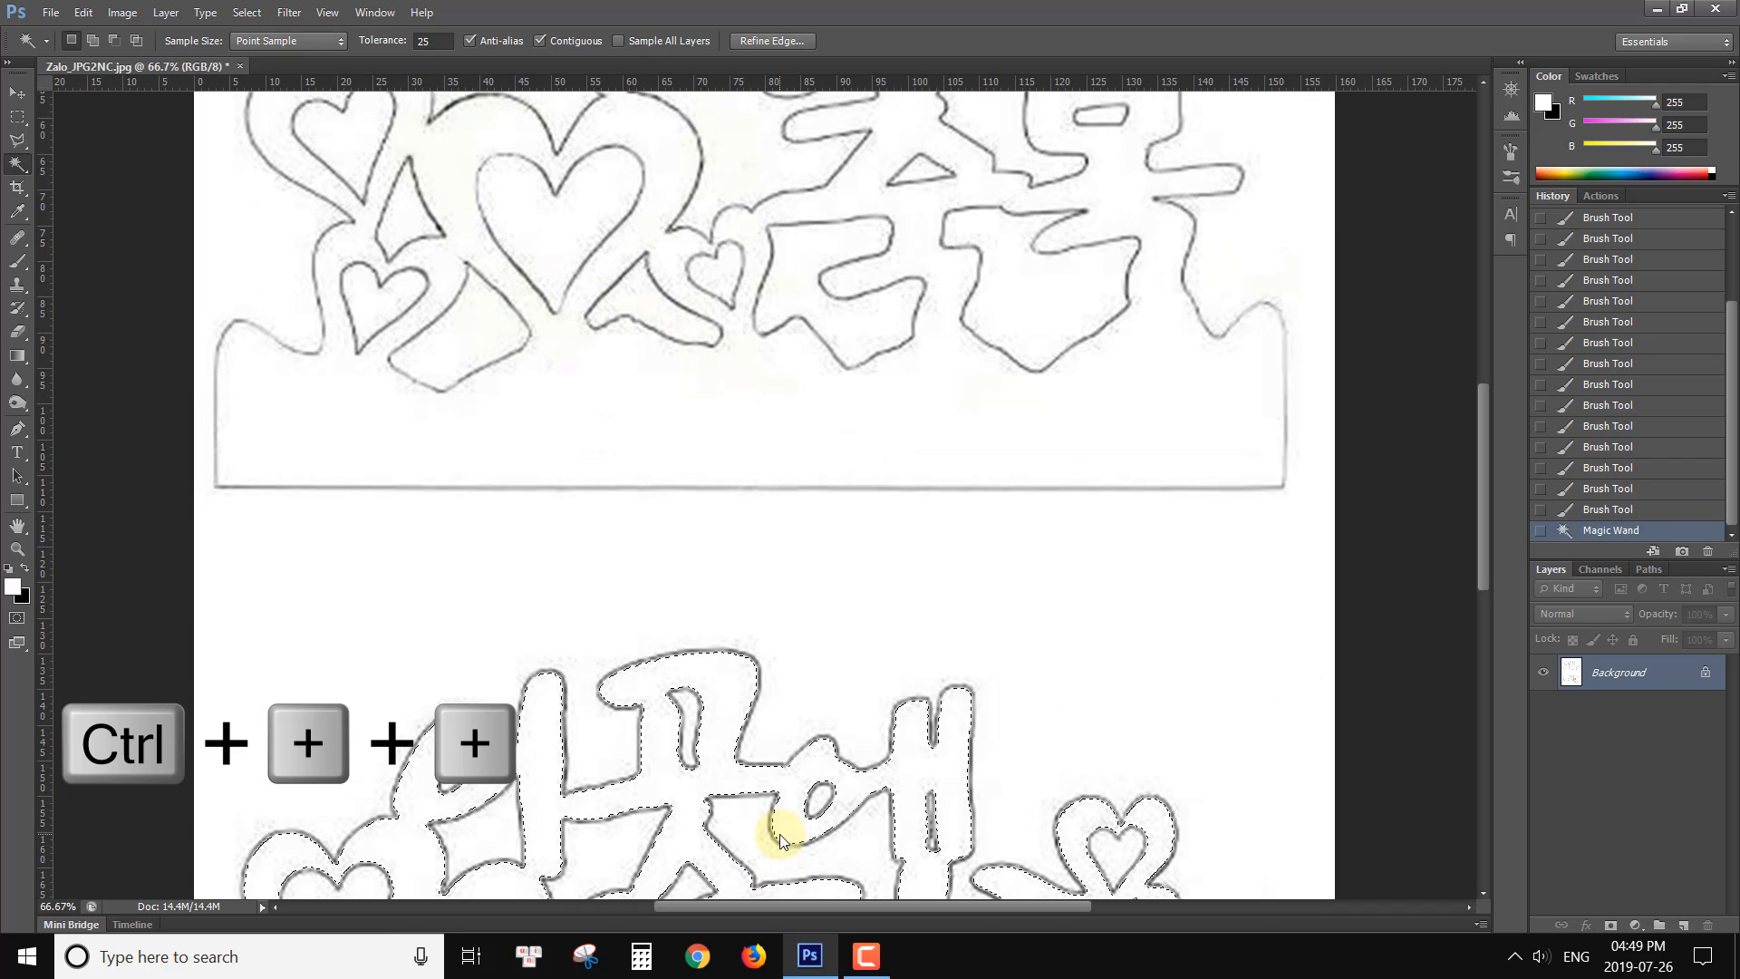
left_click_drag(785, 758, 789, 362)
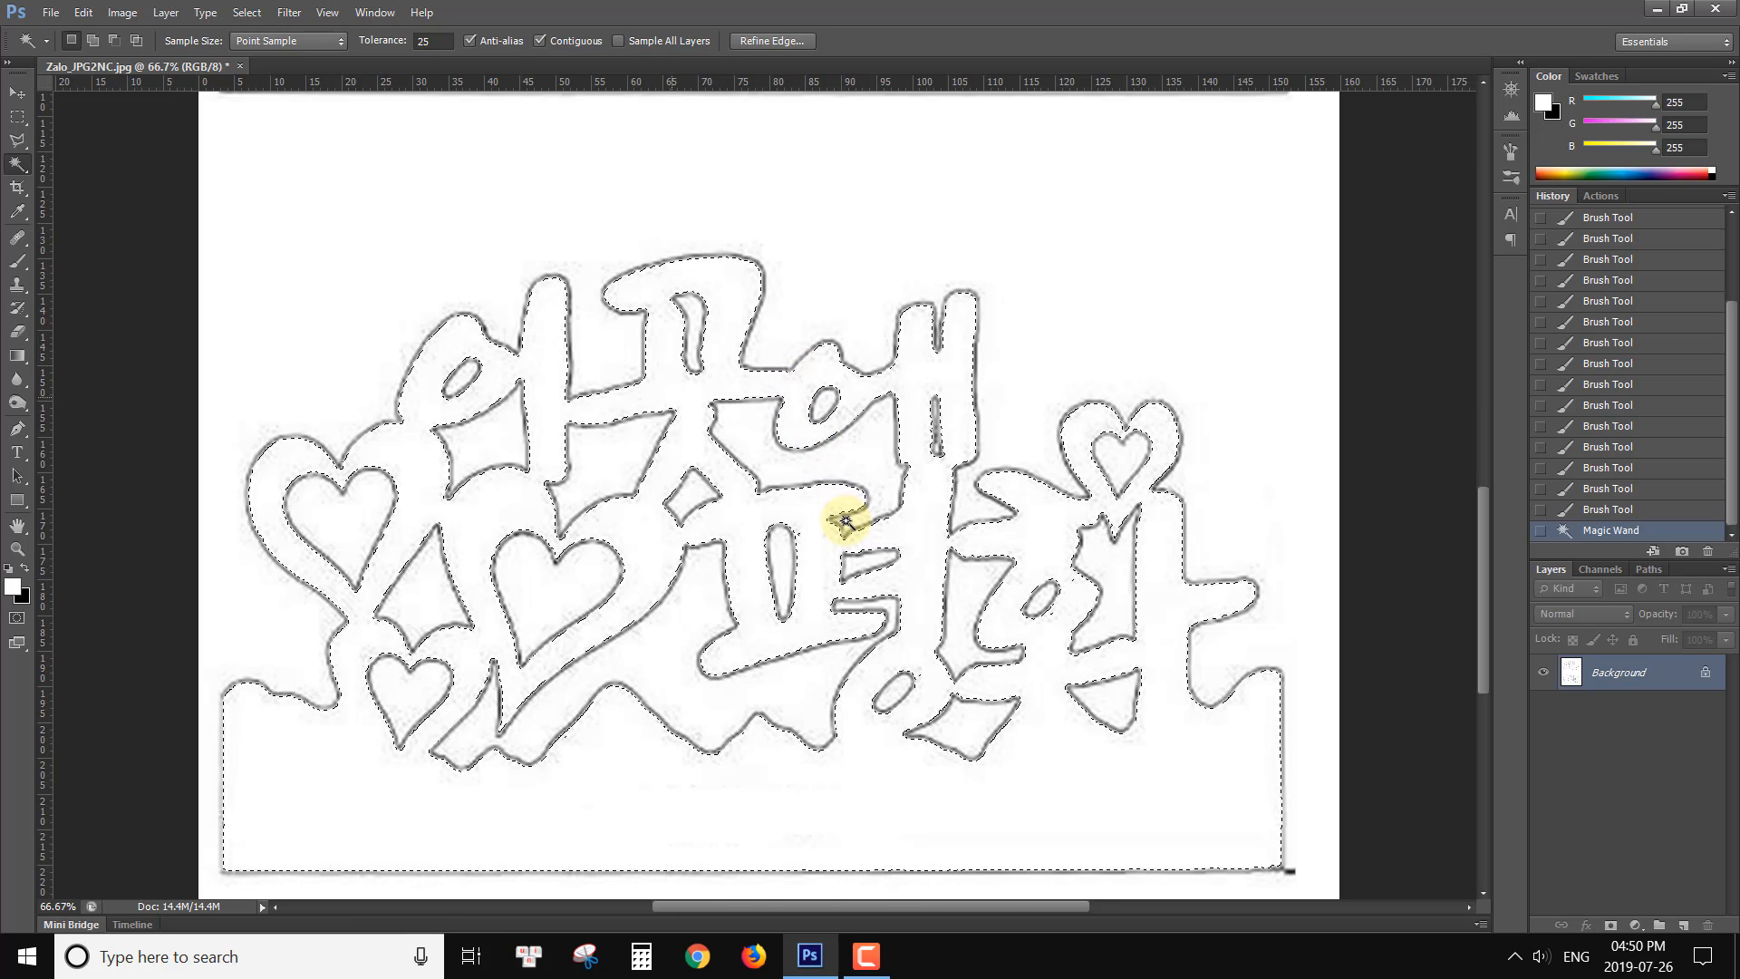
left_click(247, 13)
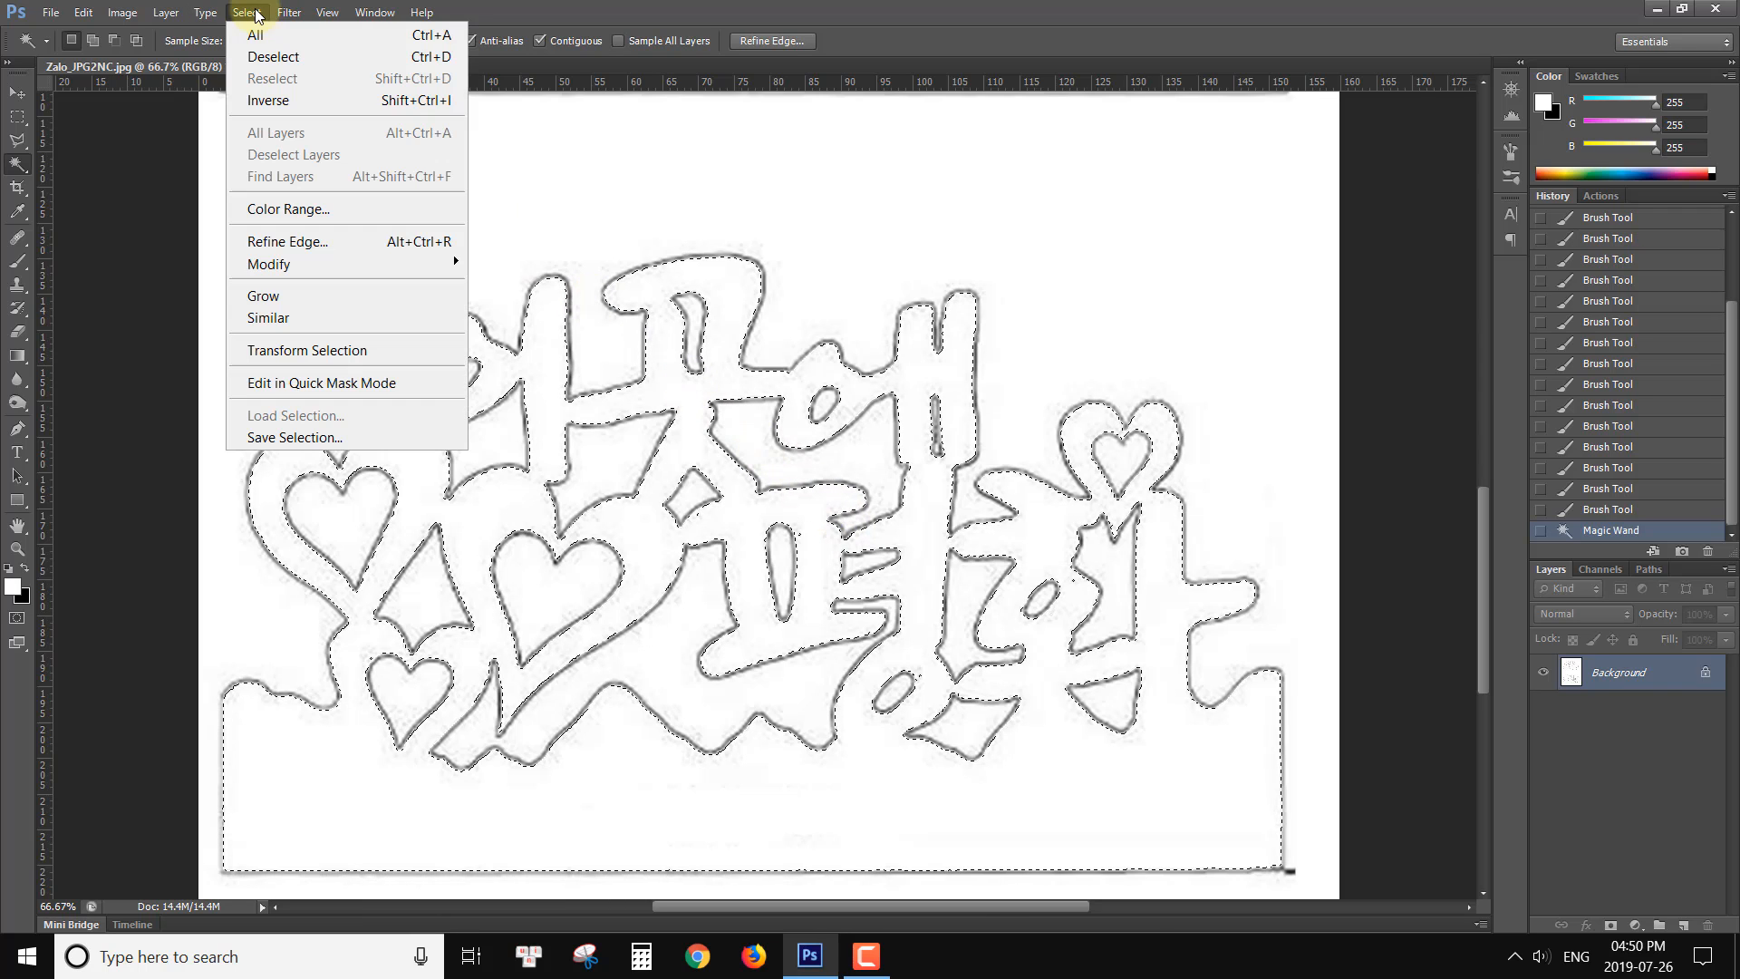
mouse_move(311, 264)
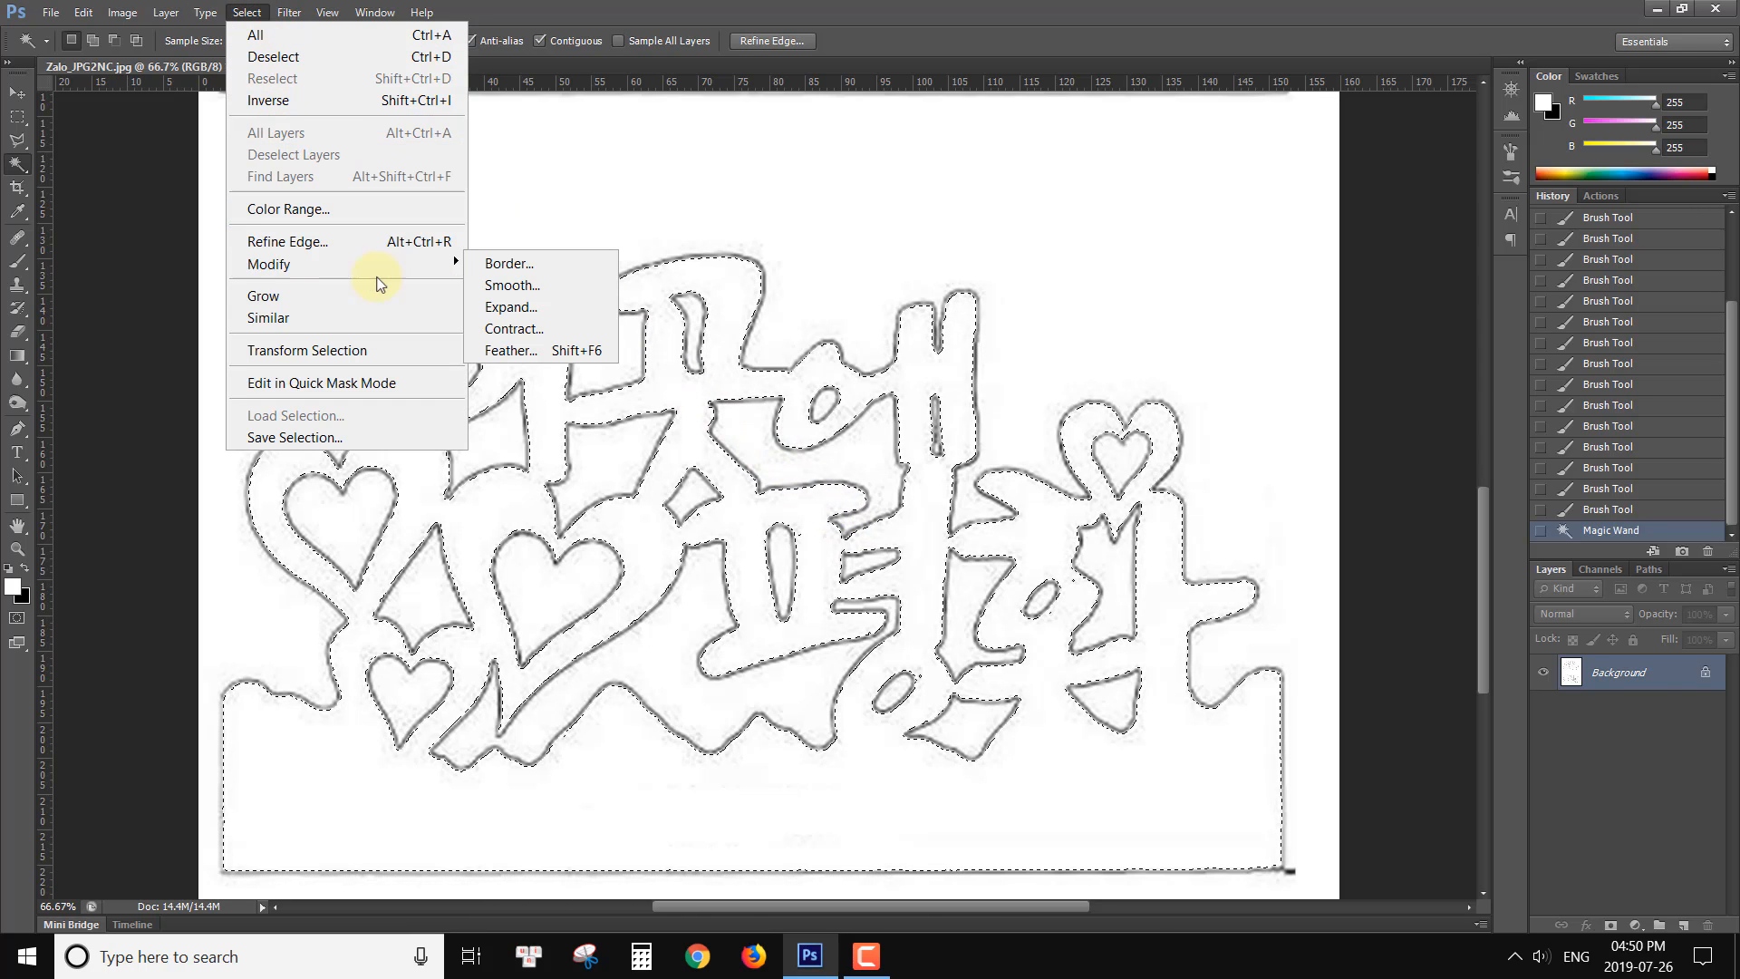
left_click(516, 307)
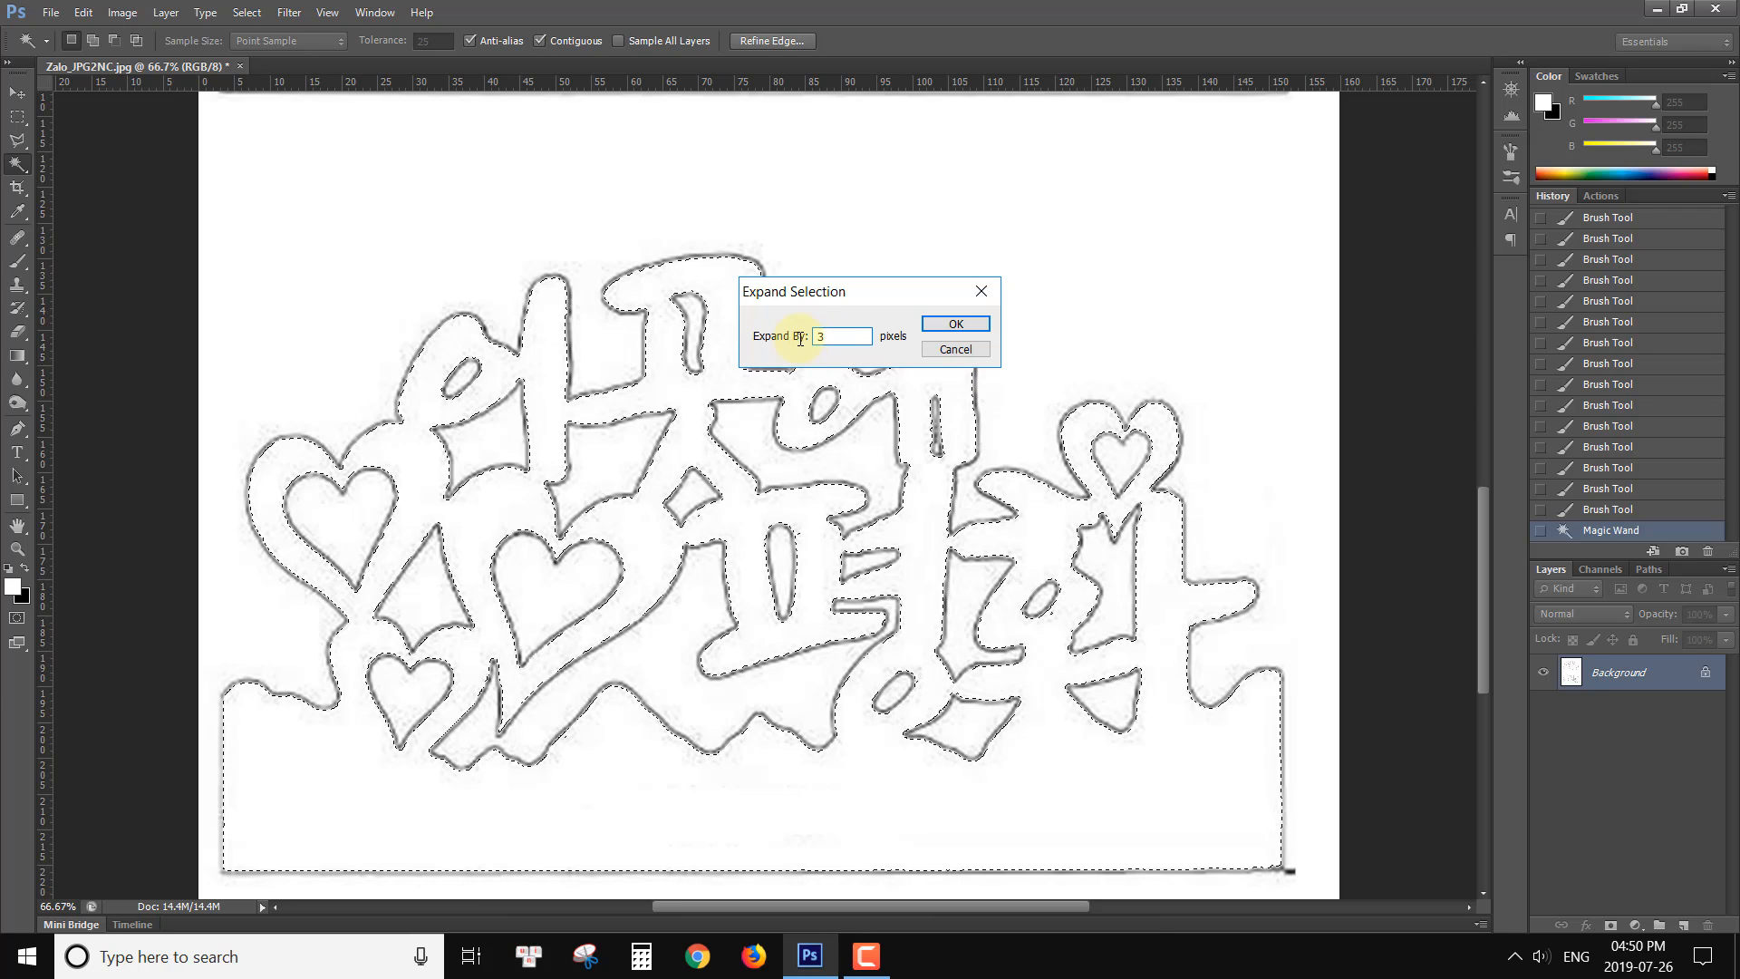
key("Return")
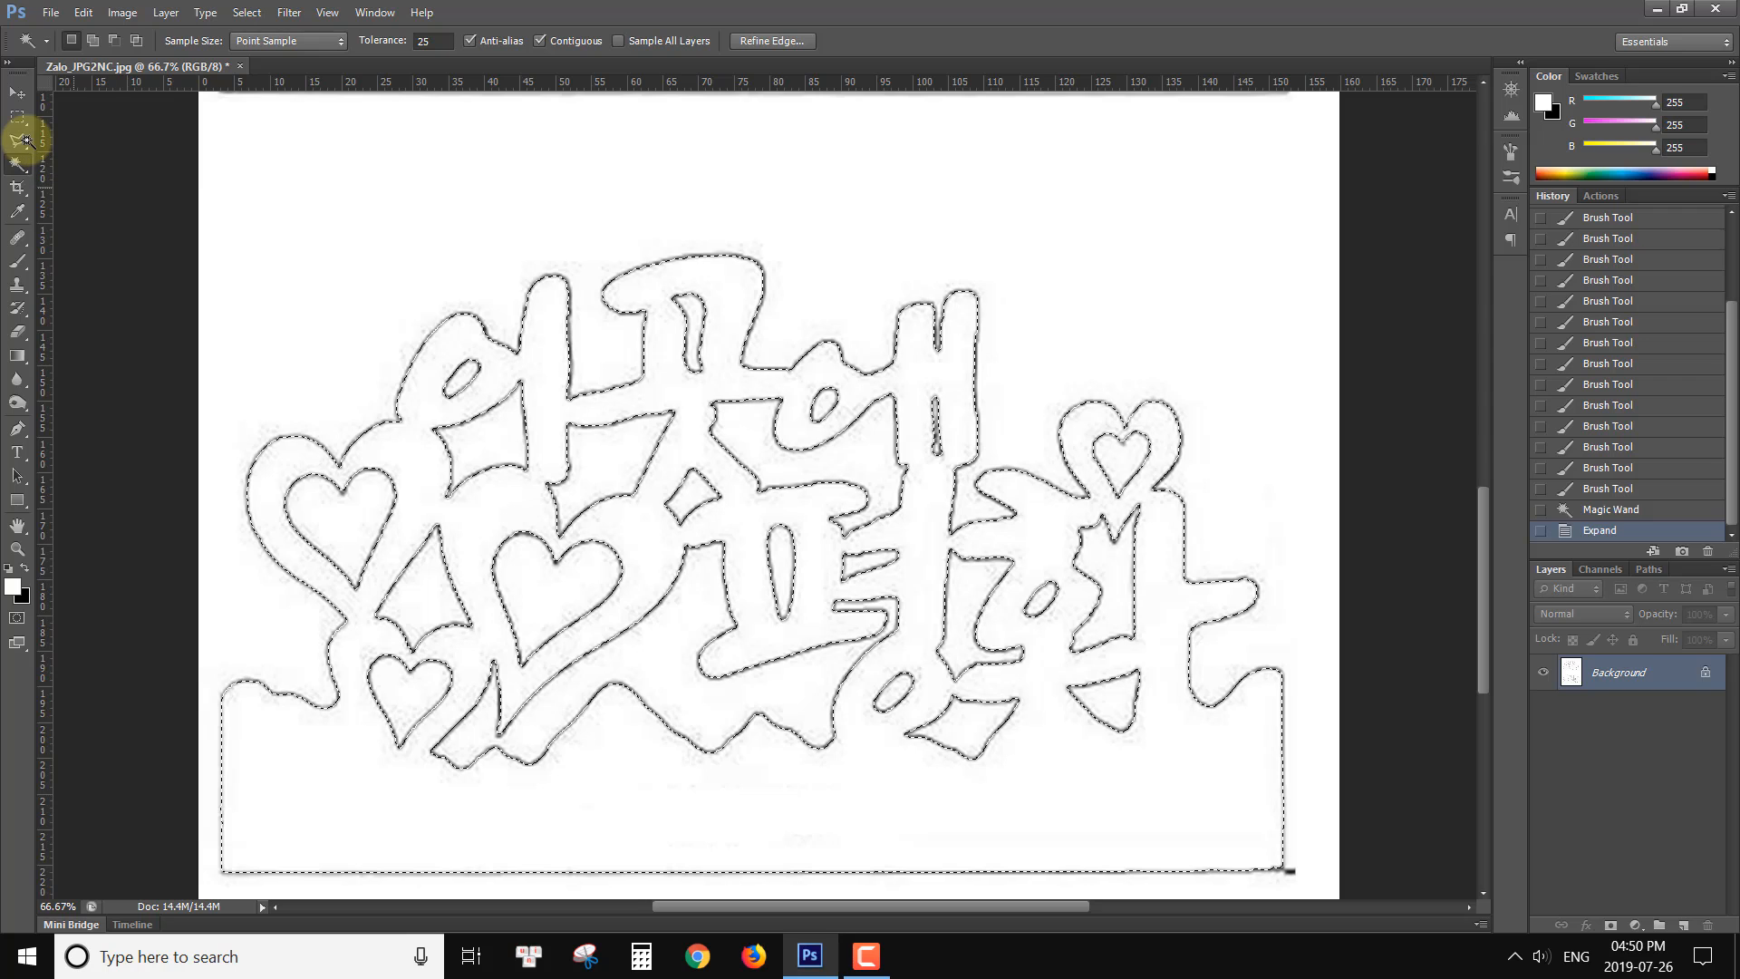
key("shift")
key("shift+F6")
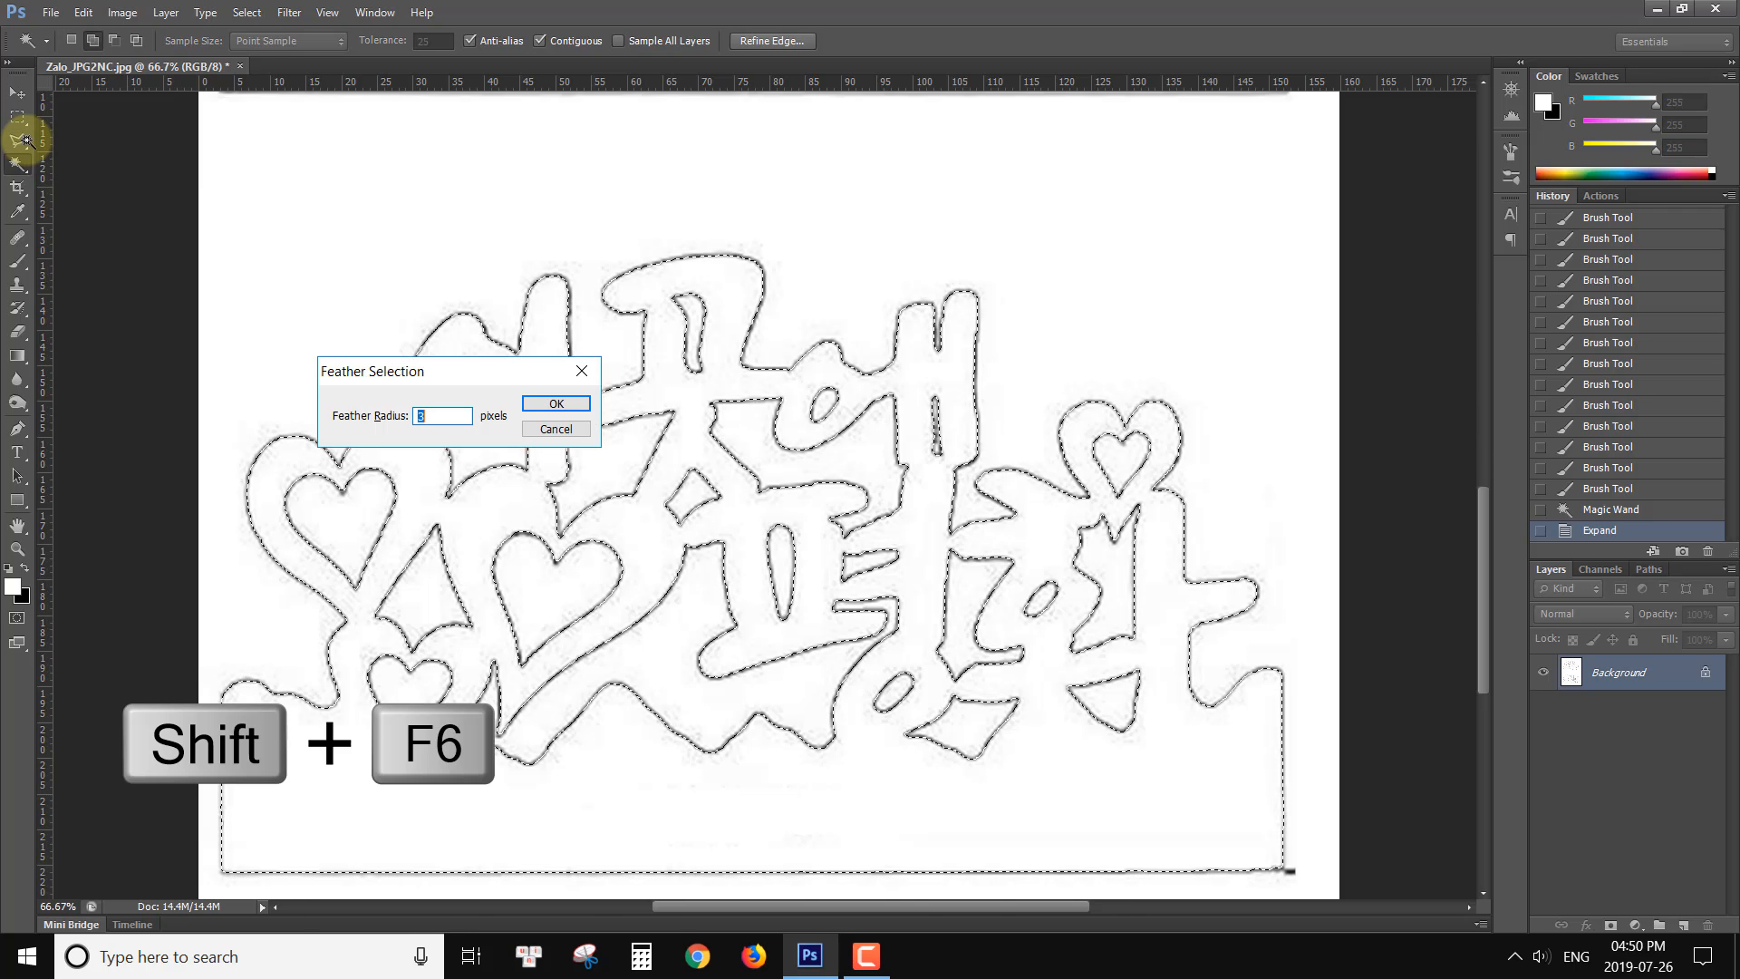
key("Return")
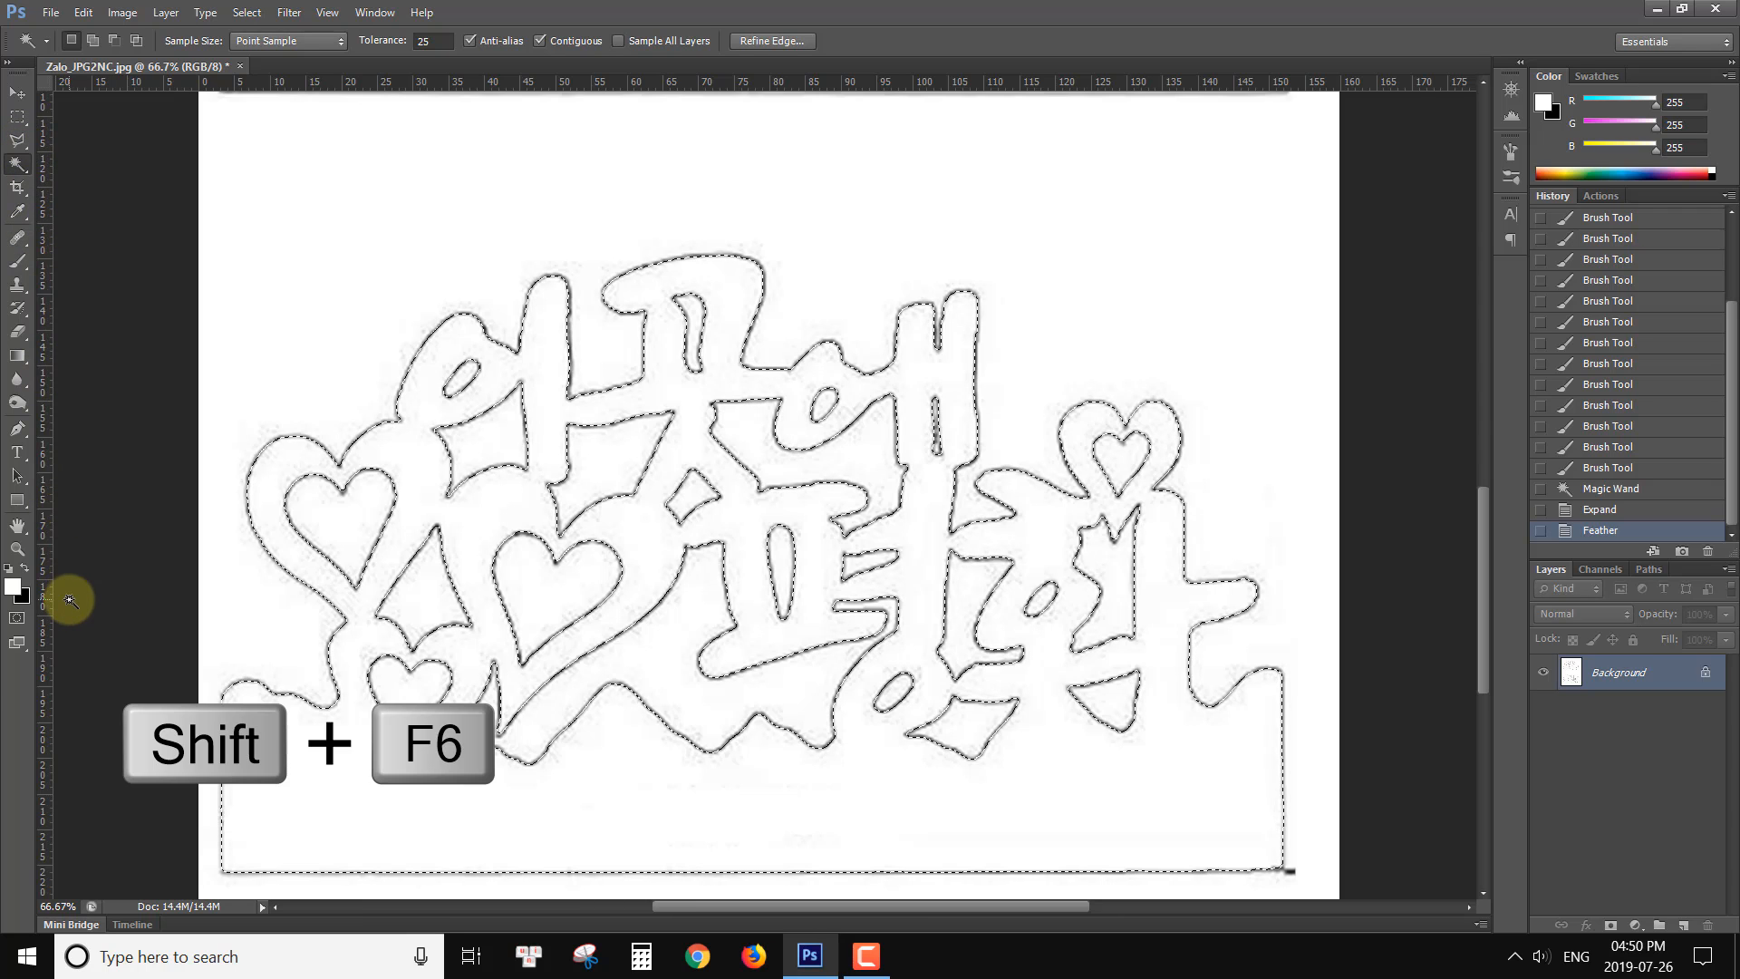
Step: Add a new layer and fill the lower design's selection on it with black
key("x")
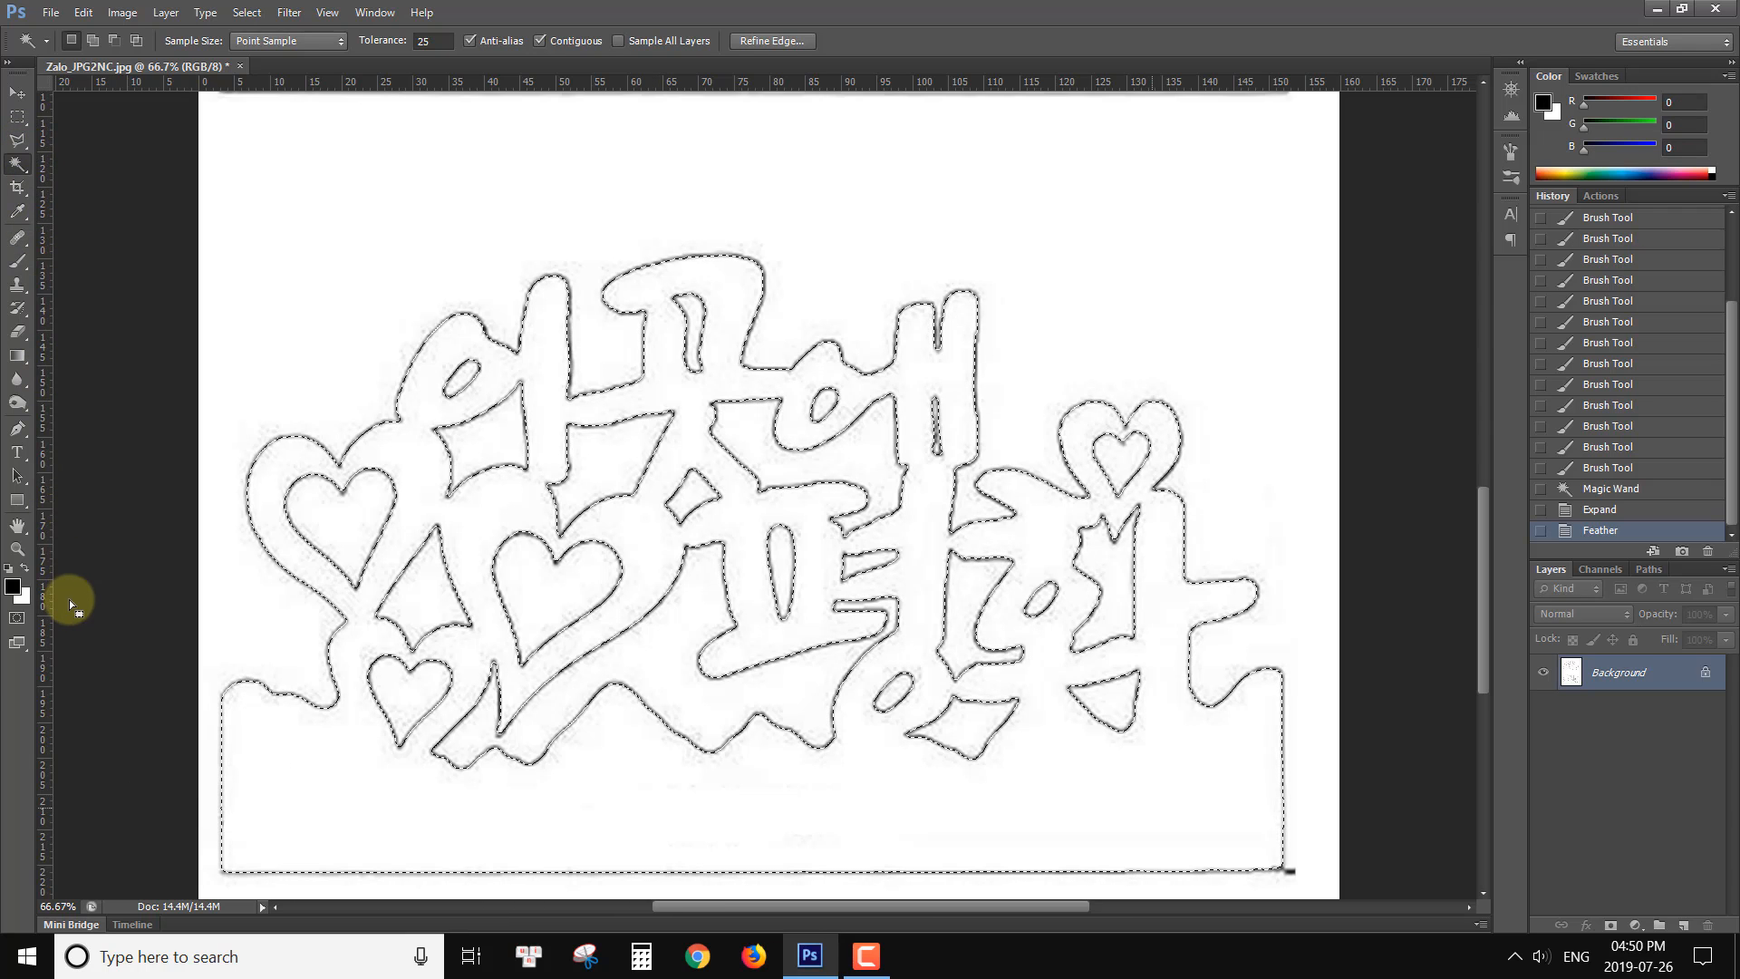
left_click(1684, 925)
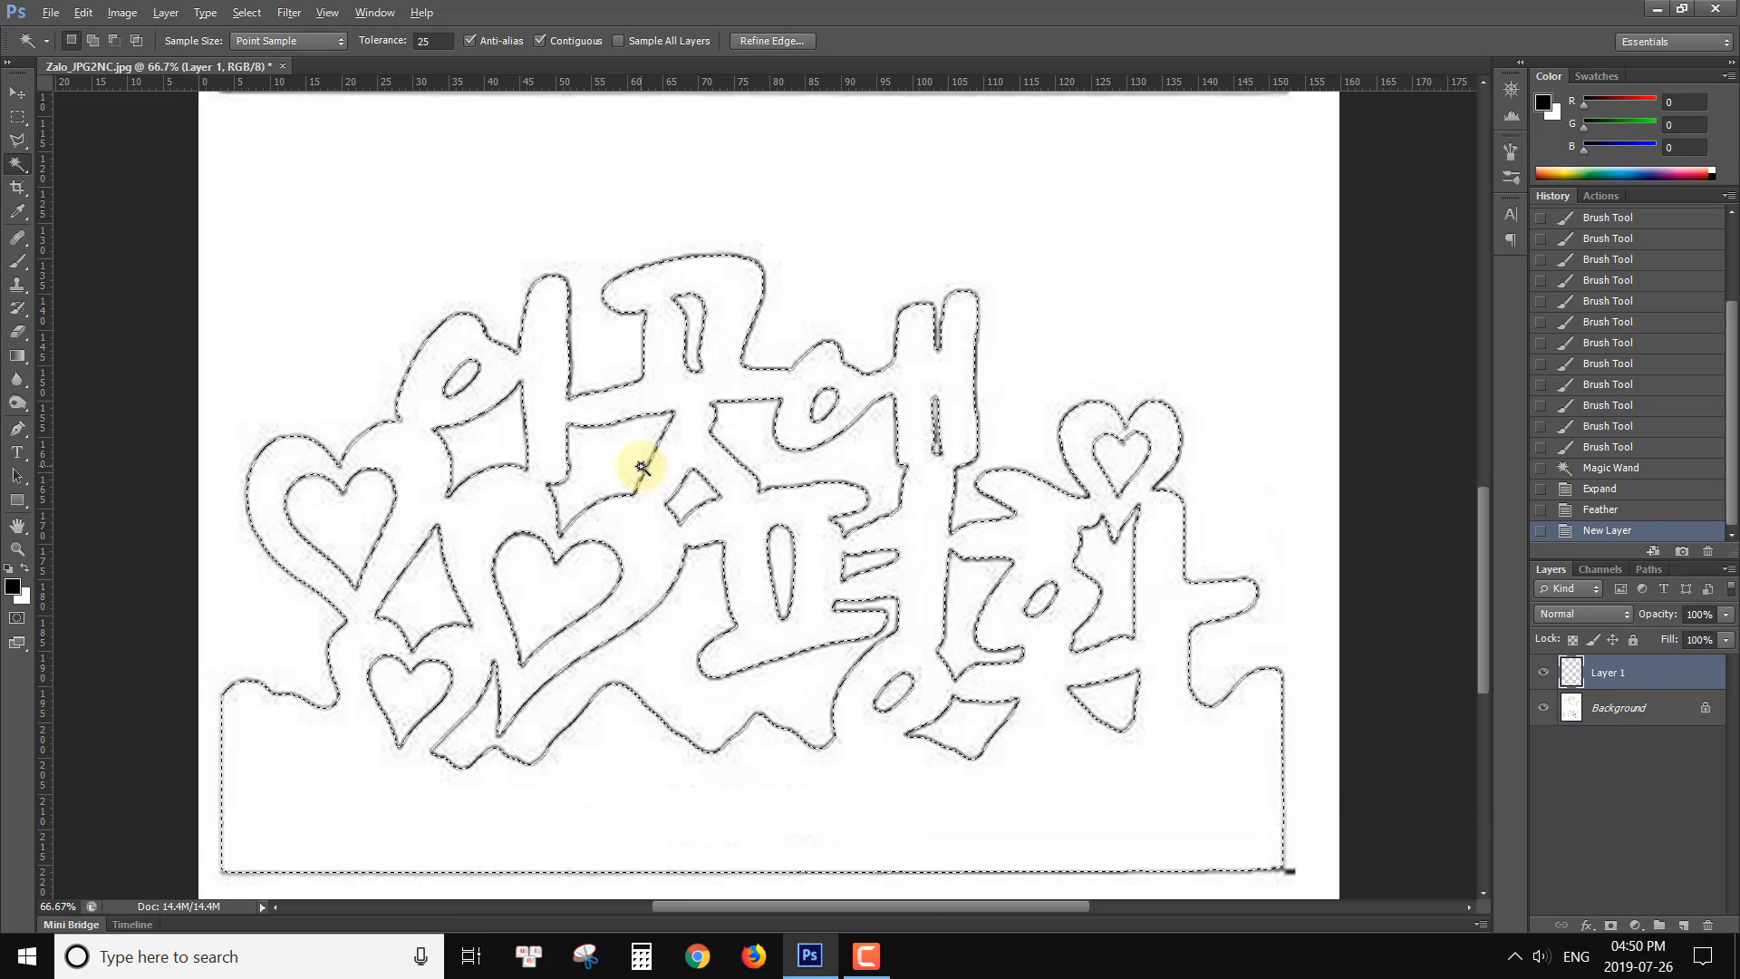
key("alt")
key("alt+Delete")
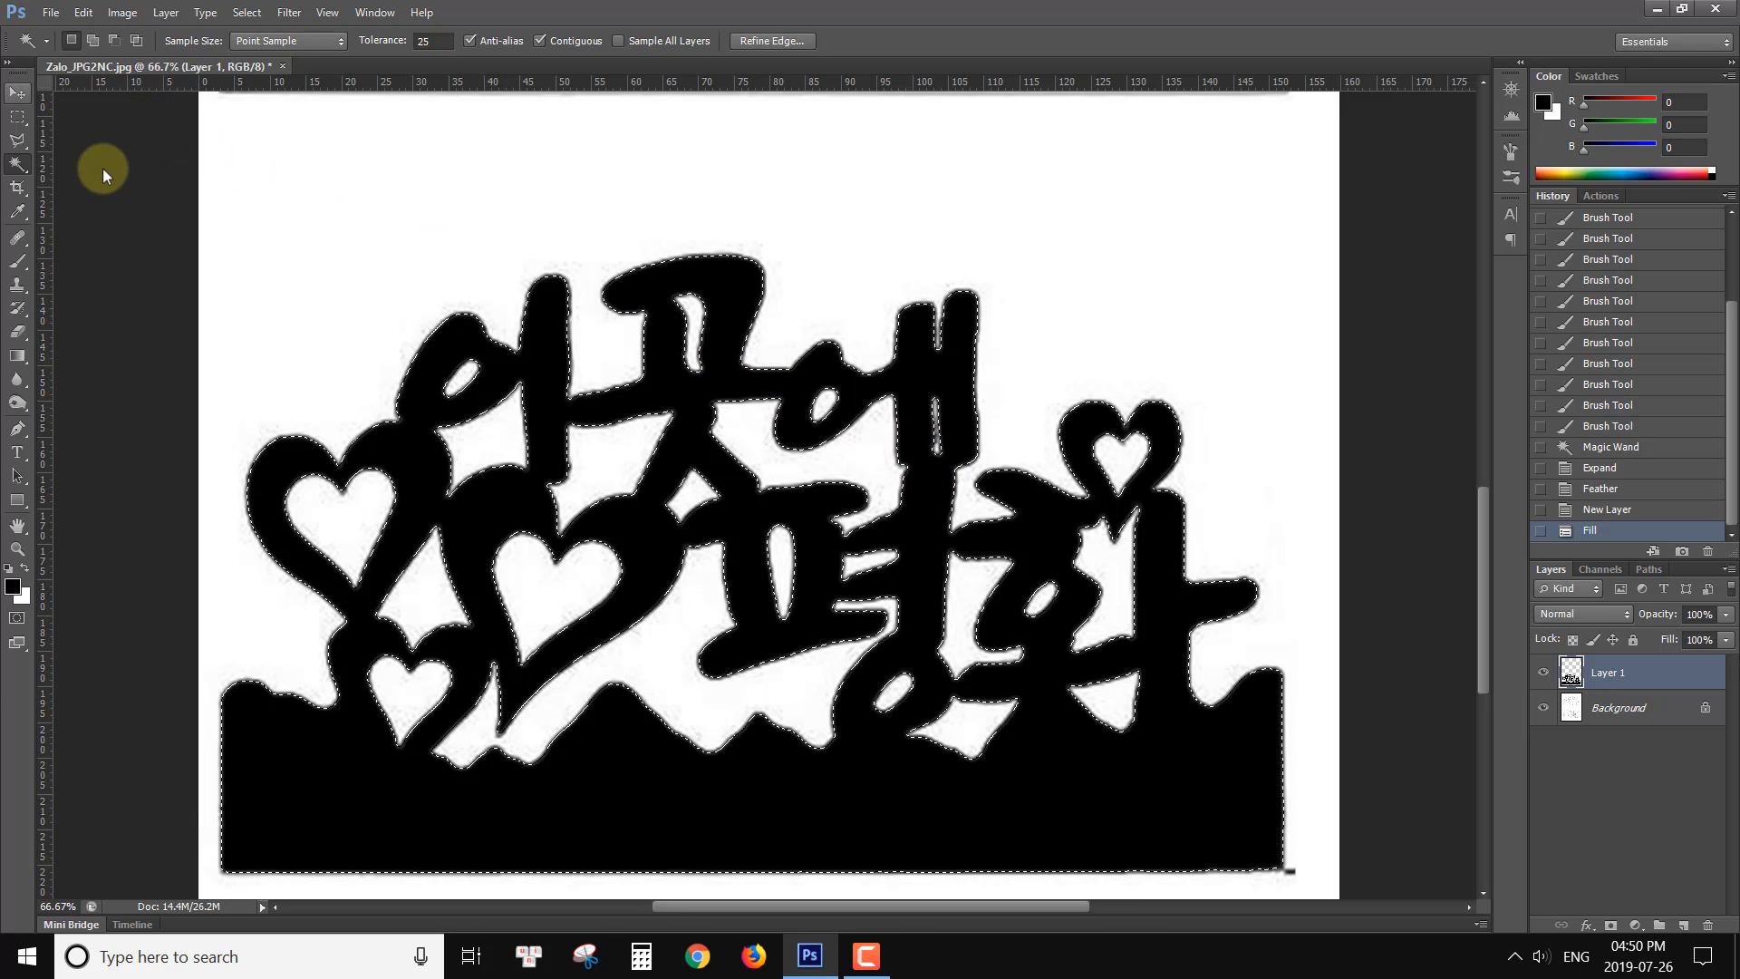
Step: Deselect the lower design and brush white over the leftover dark mark at its lower-right corner on the Background layer
left_click(16, 262)
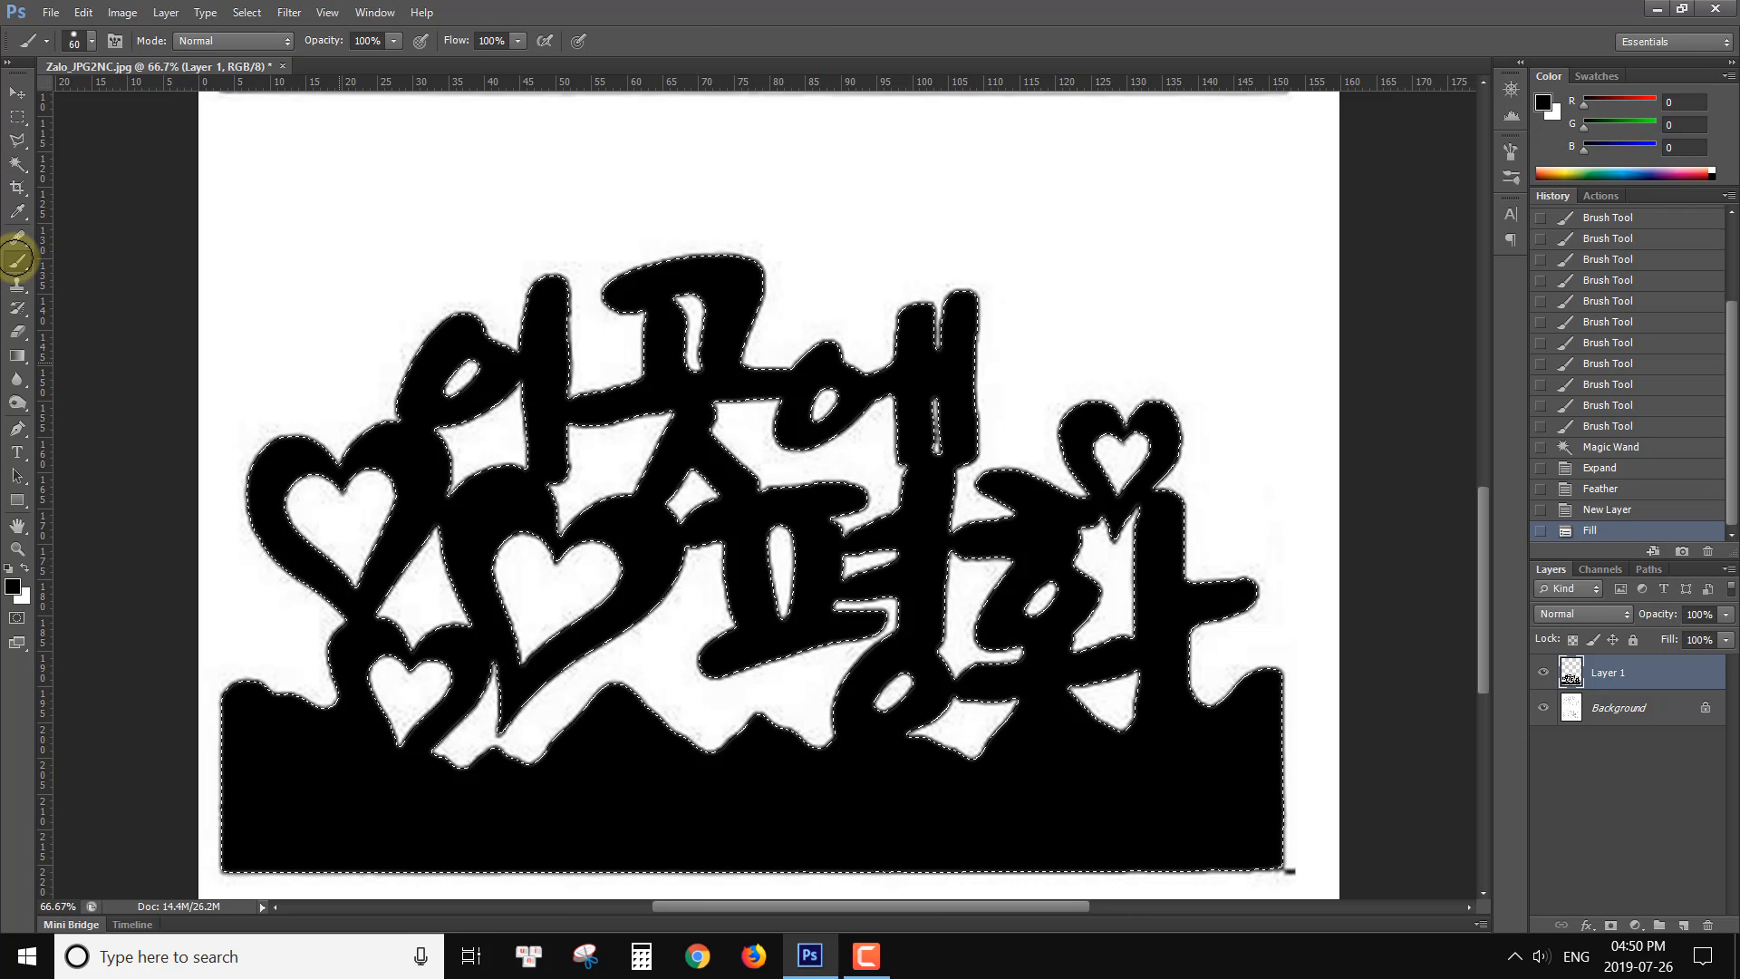
left_click(1605, 710)
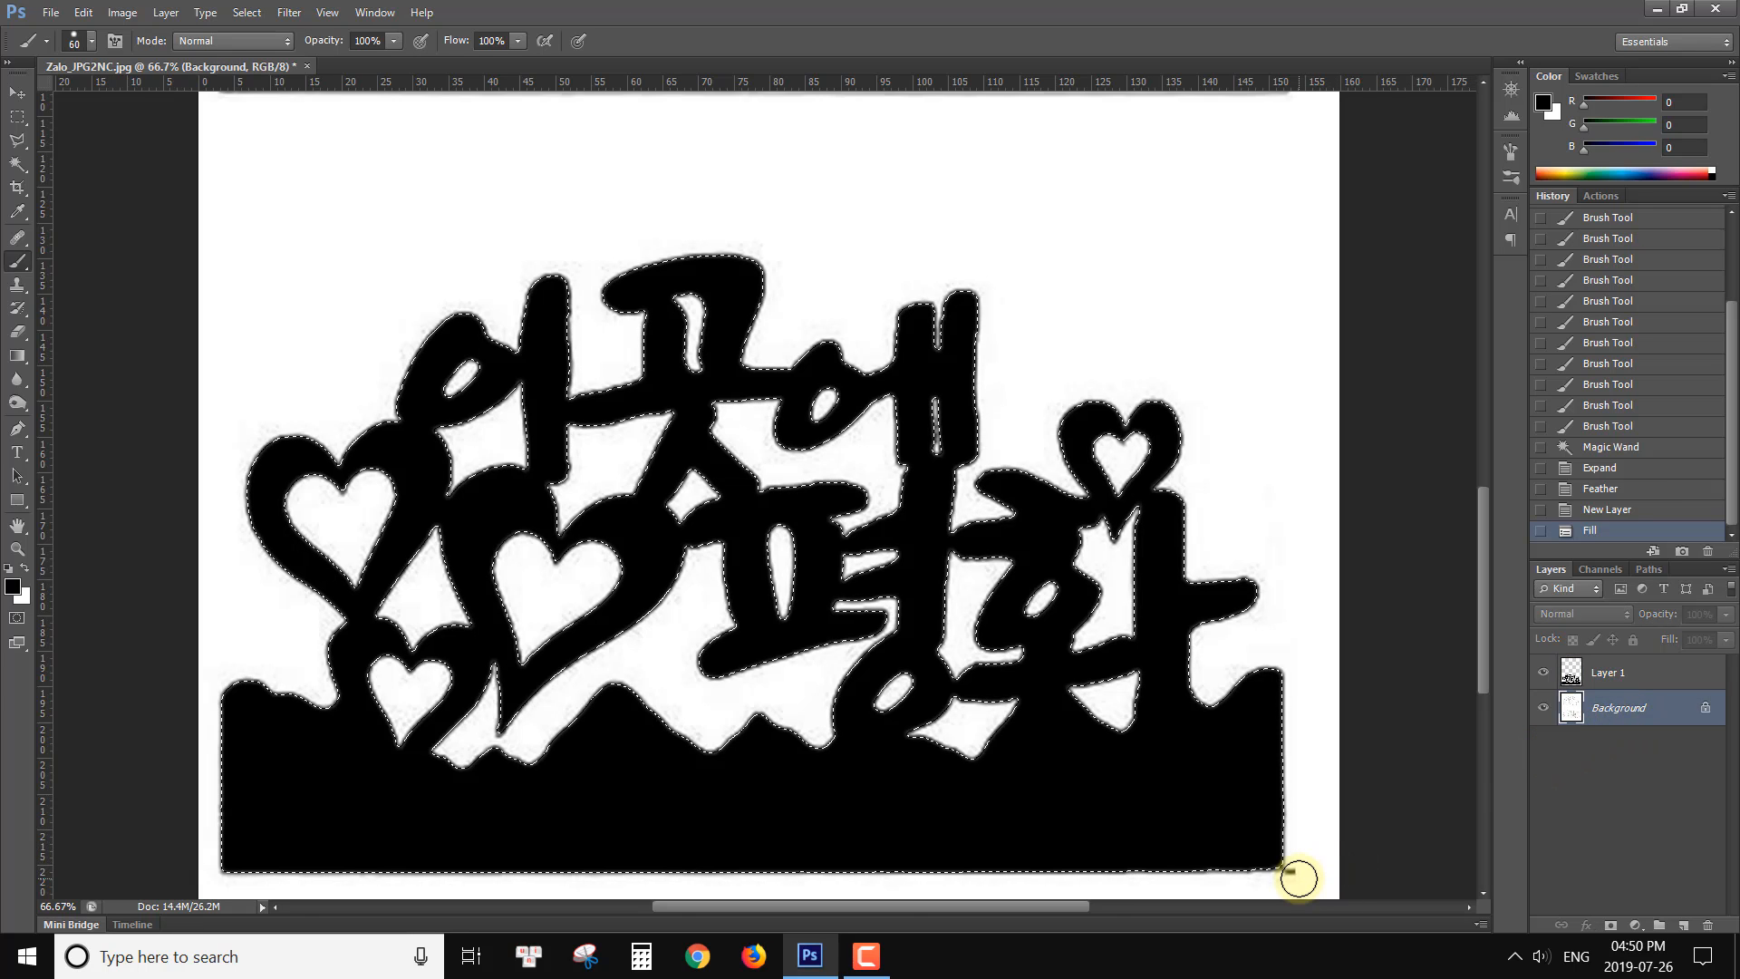
left_click(1298, 878)
left_click(1596, 710)
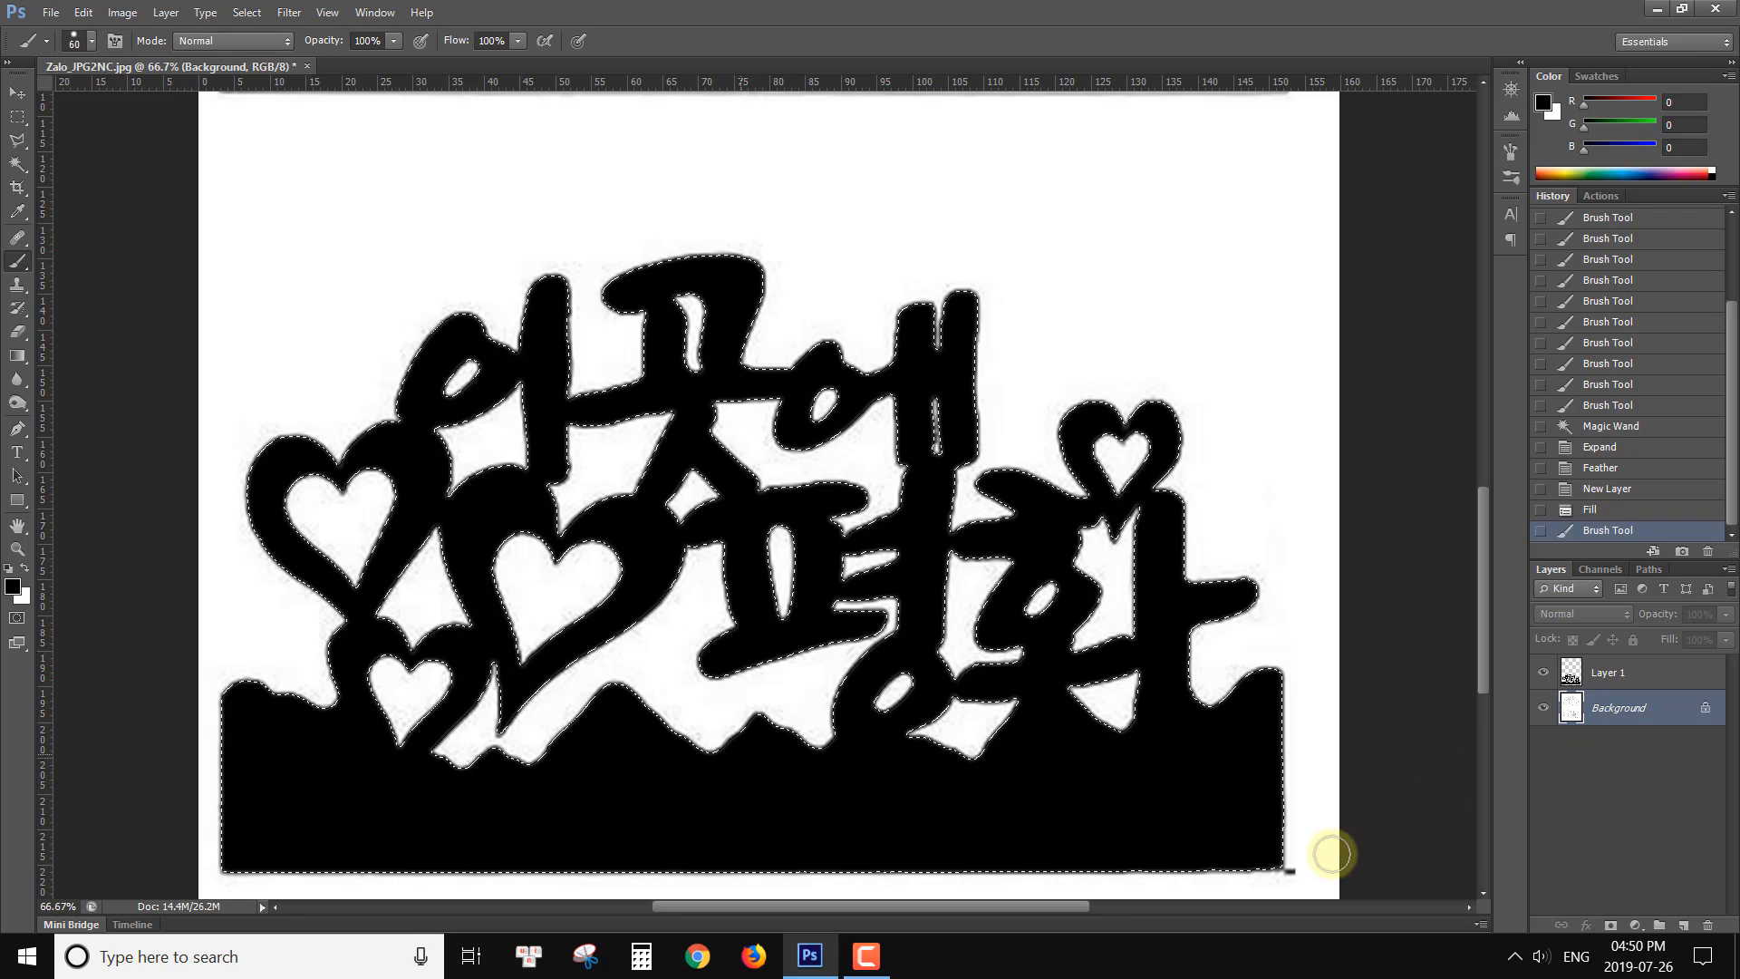
key("x")
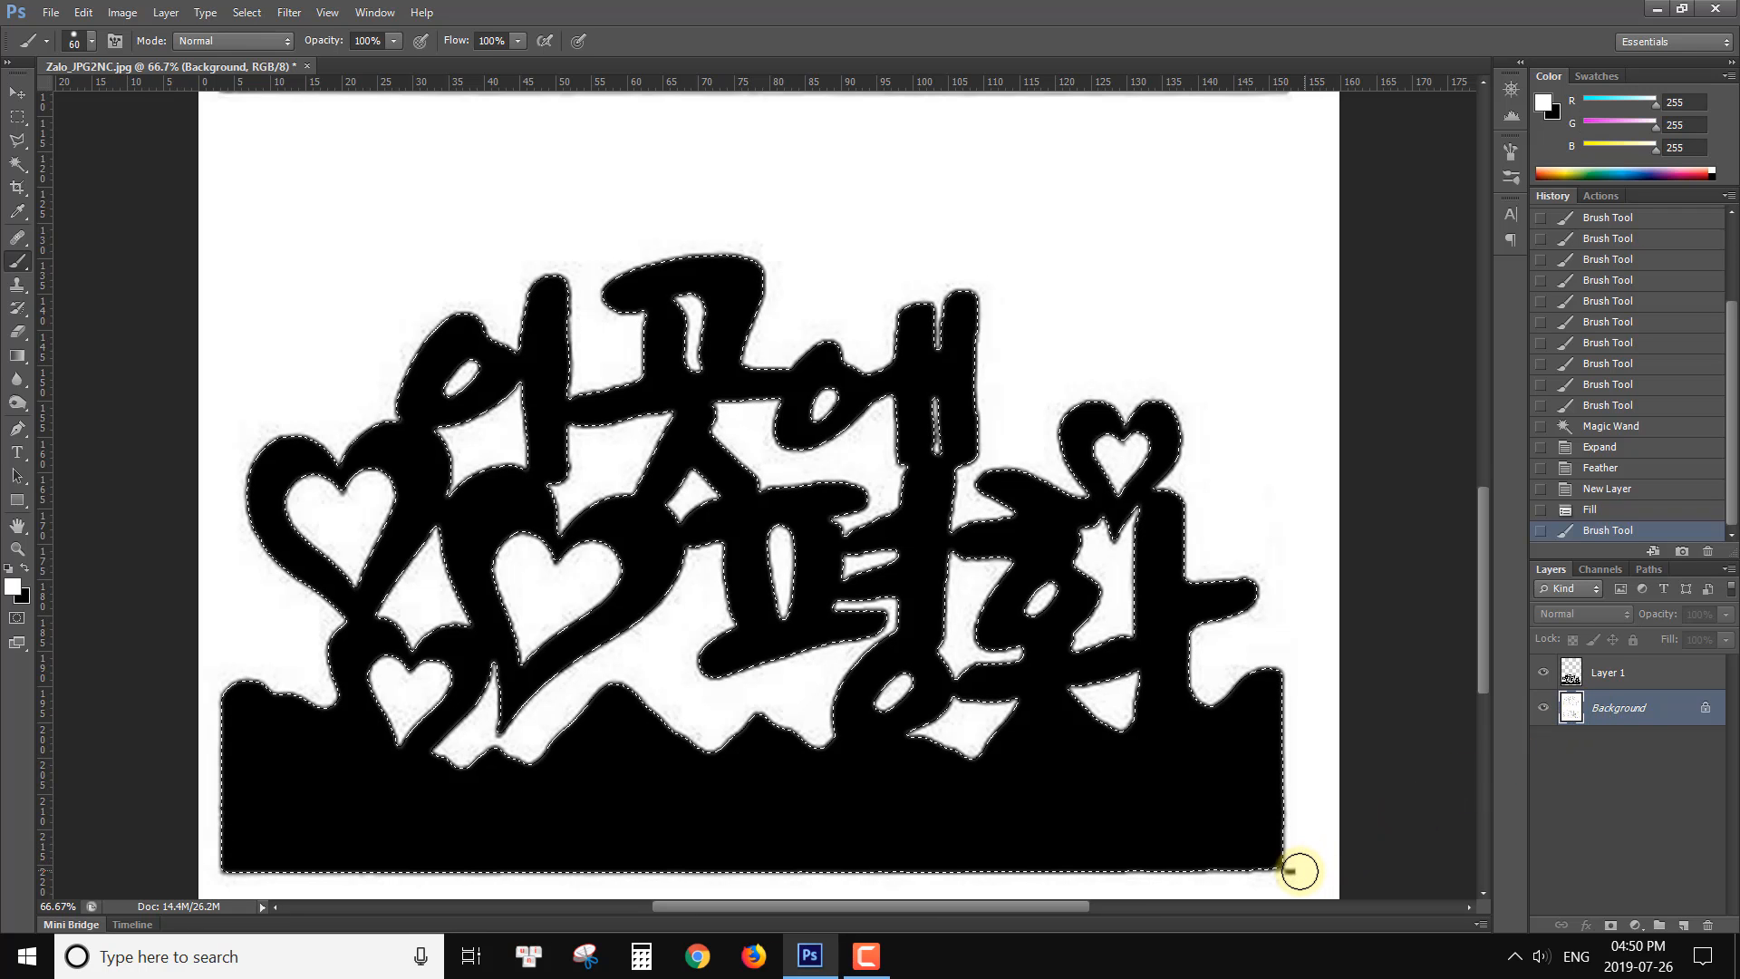
key("ctrl+d")
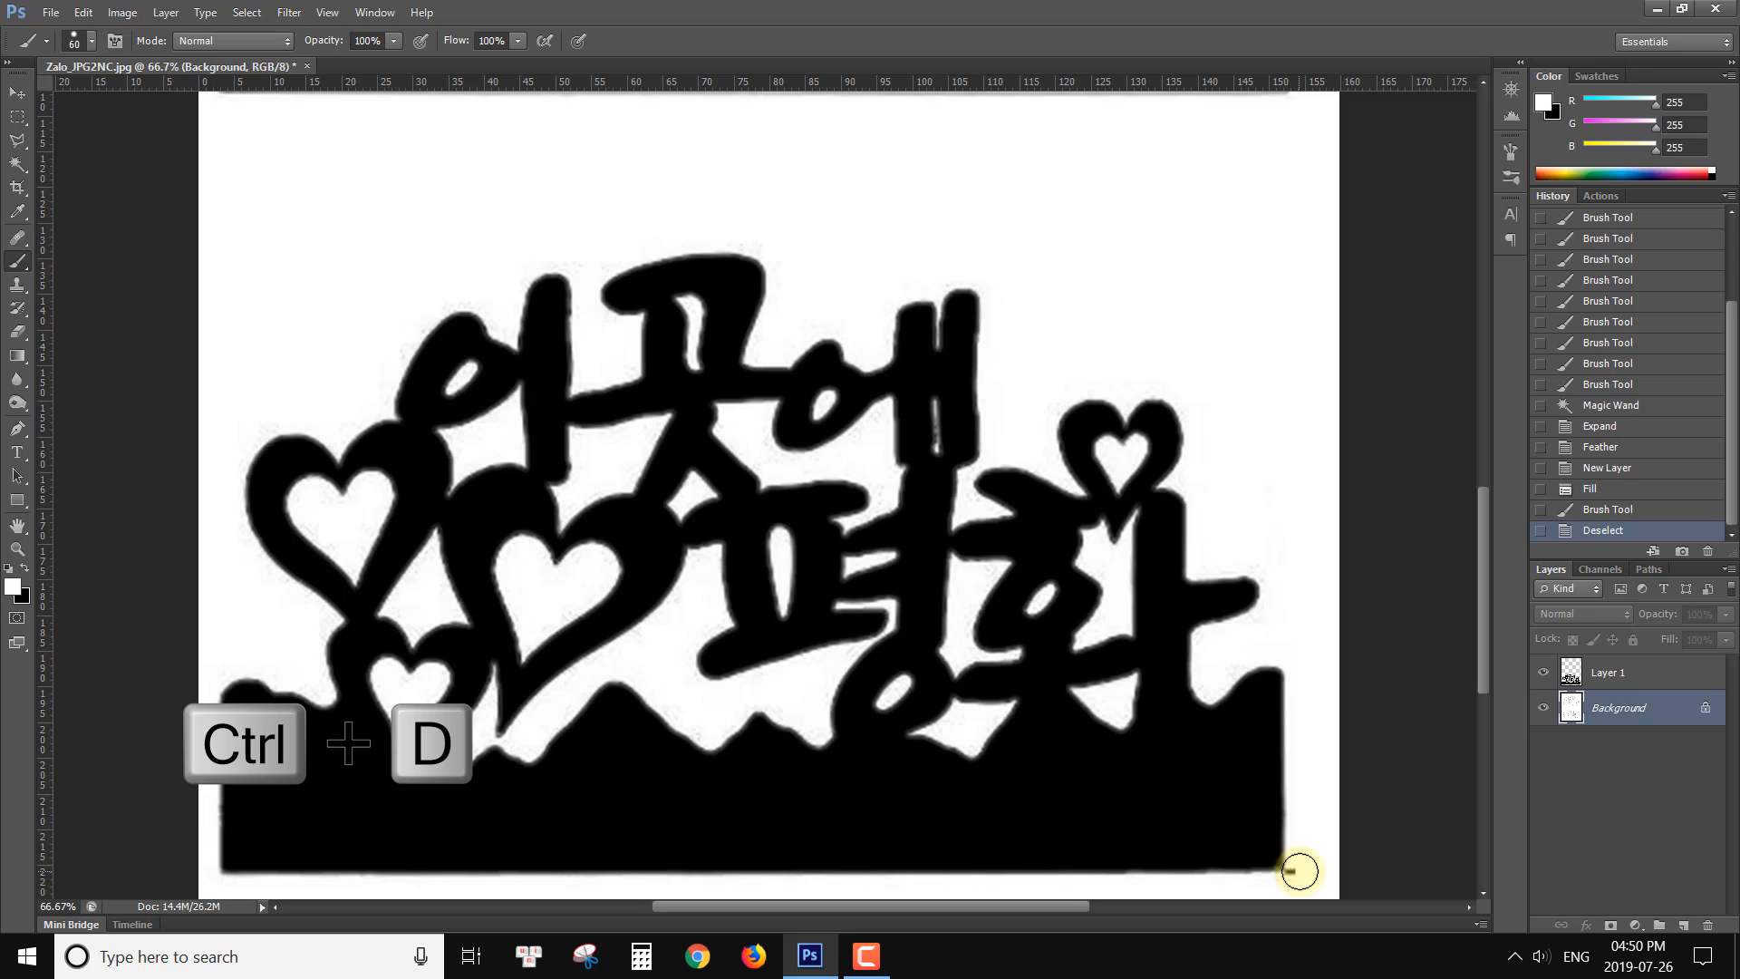
left_click_drag(1301, 875, 1309, 882)
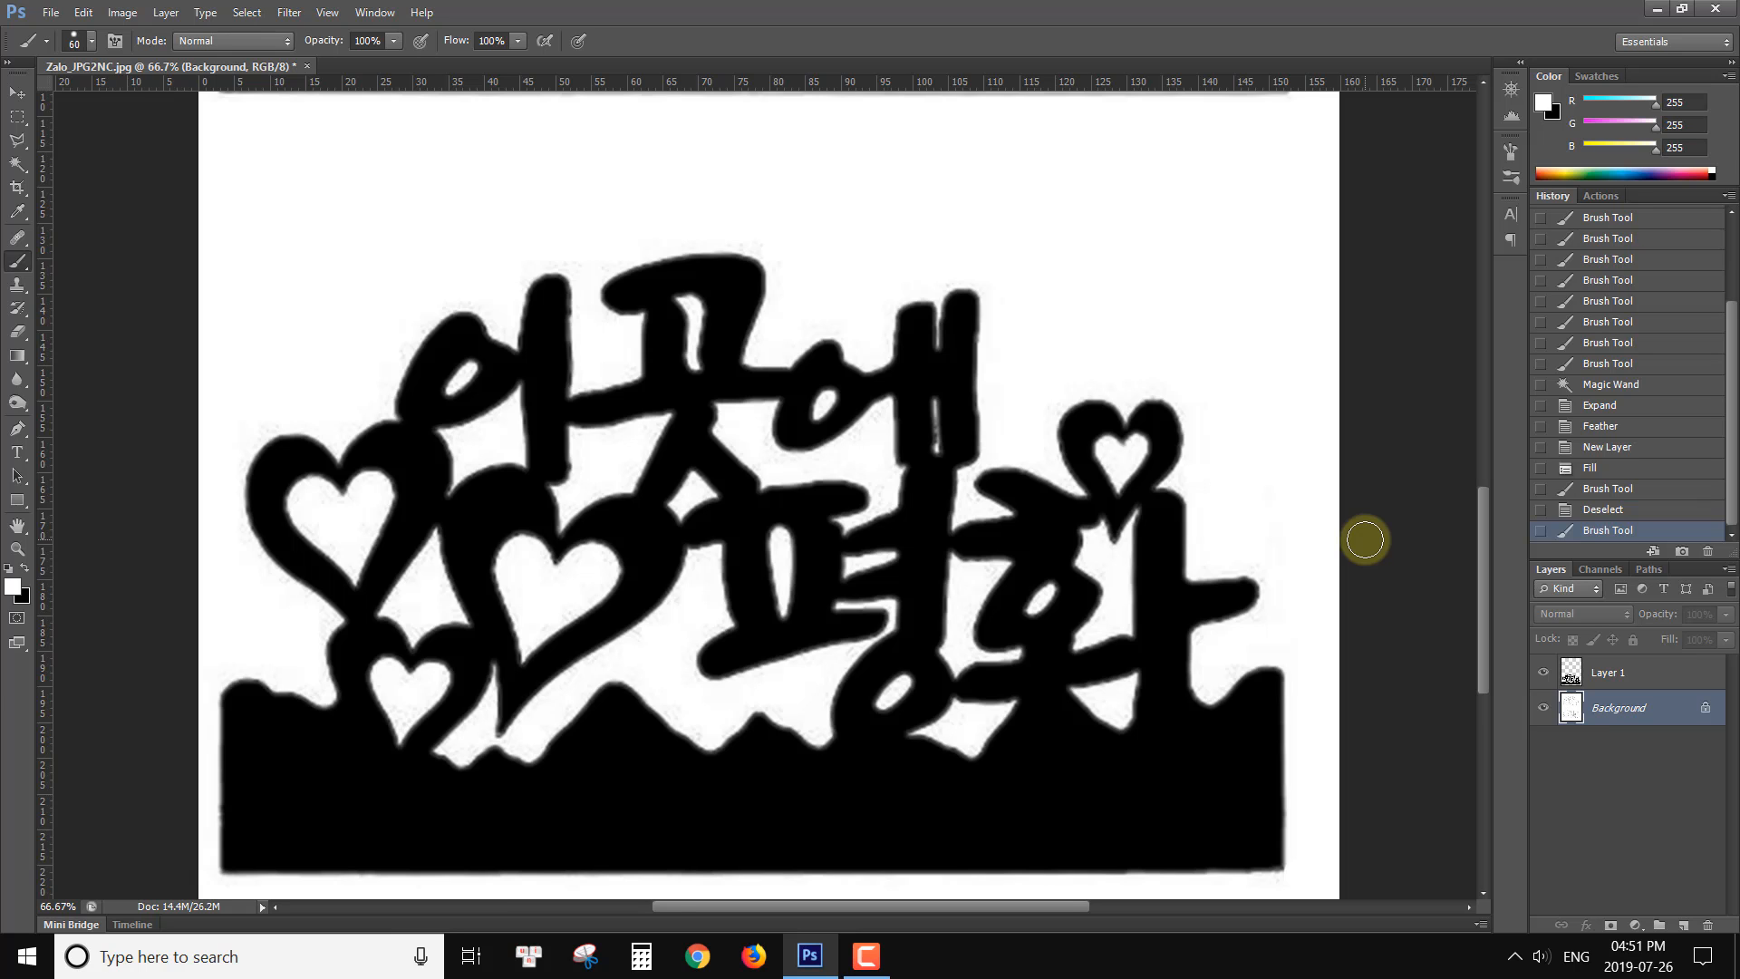
Step: Select the inside of the upper lettering design on the Background layer with the Magic Wand at a tolerance of 25
key("ctrl+1")
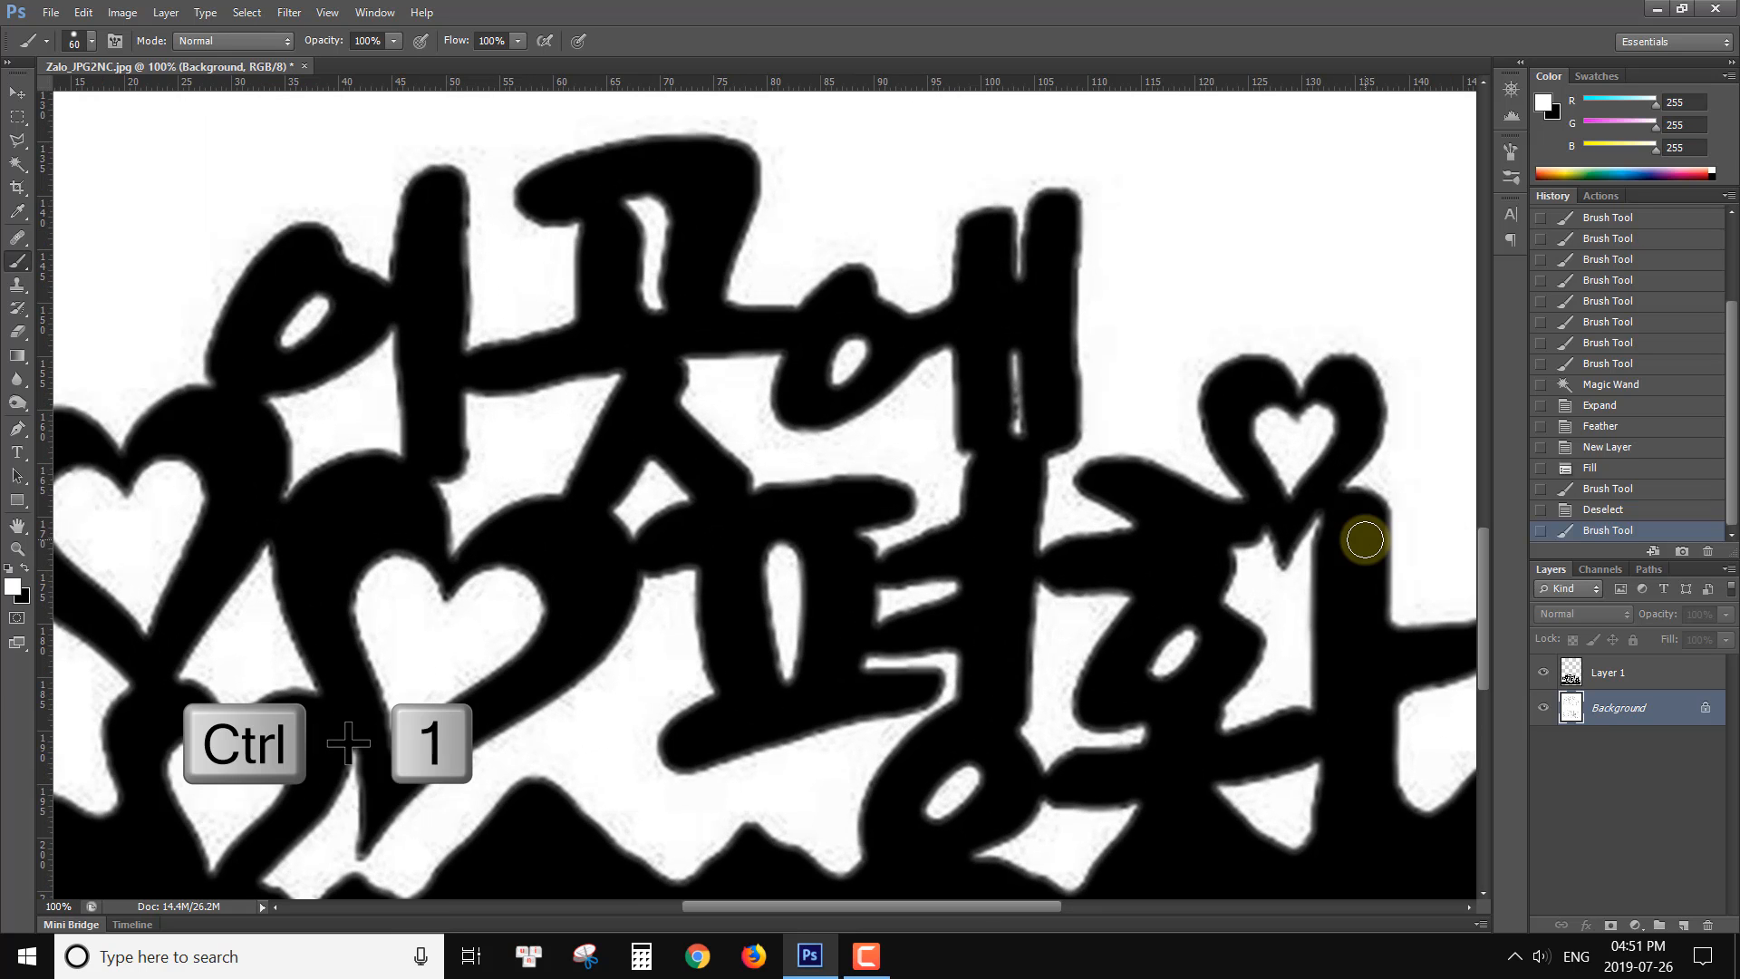
key("ctrl+0")
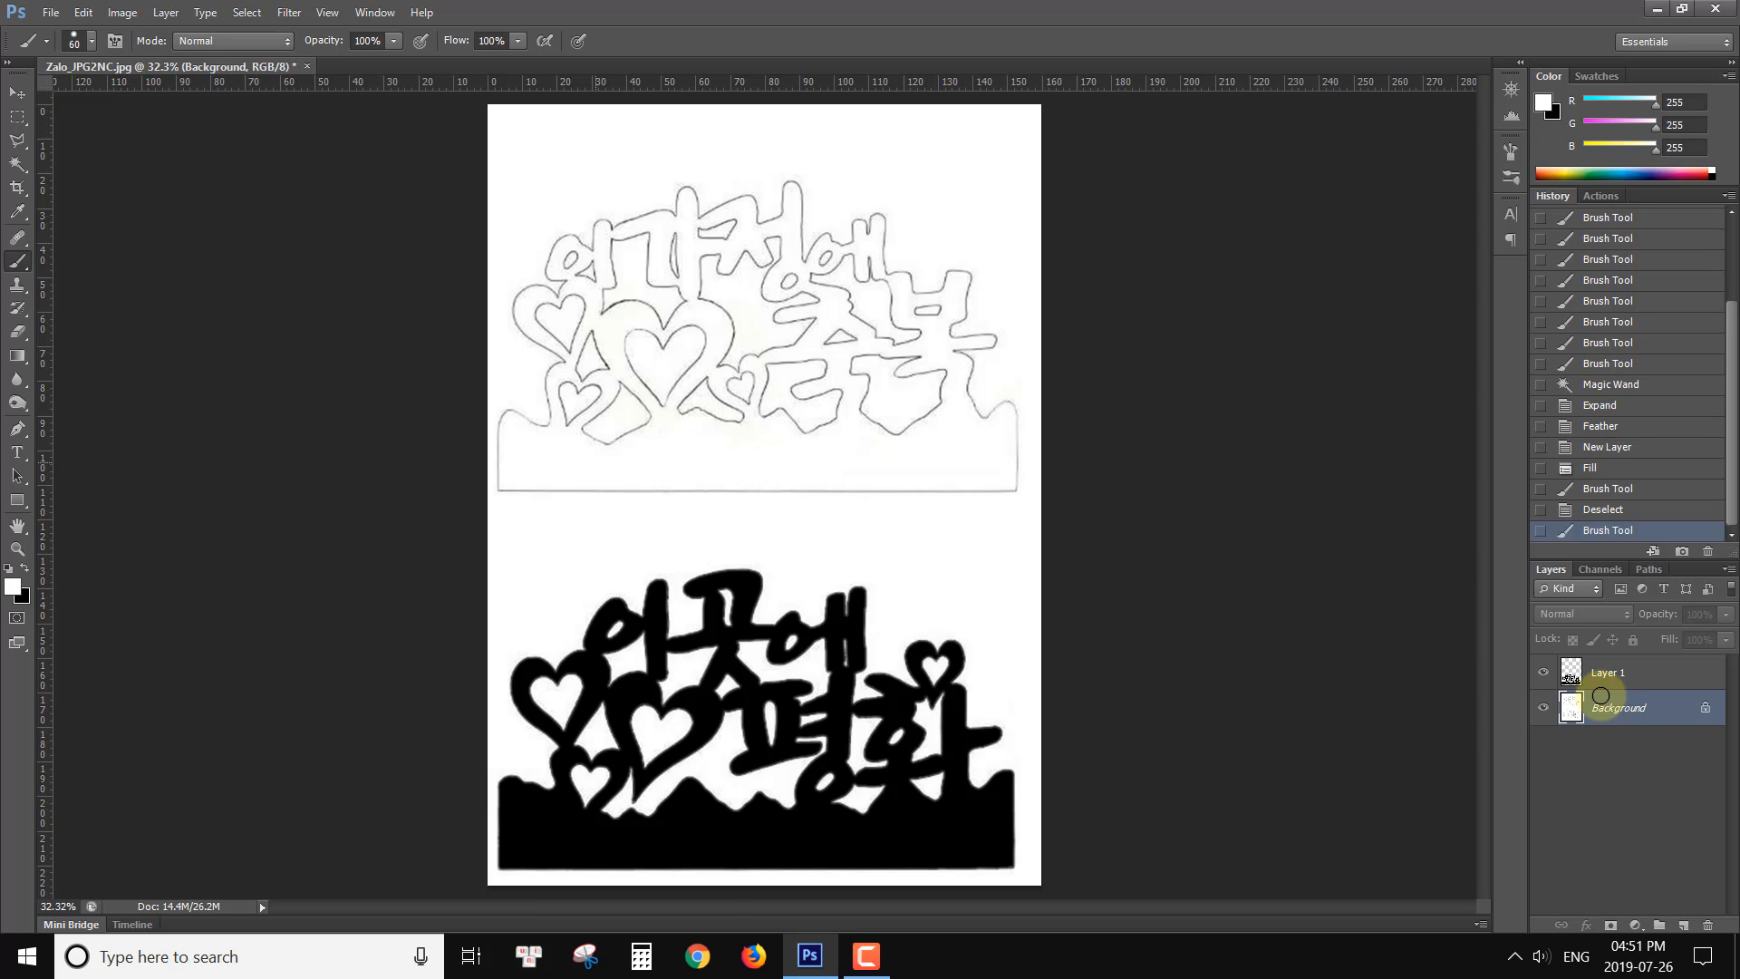
left_click(30, 156)
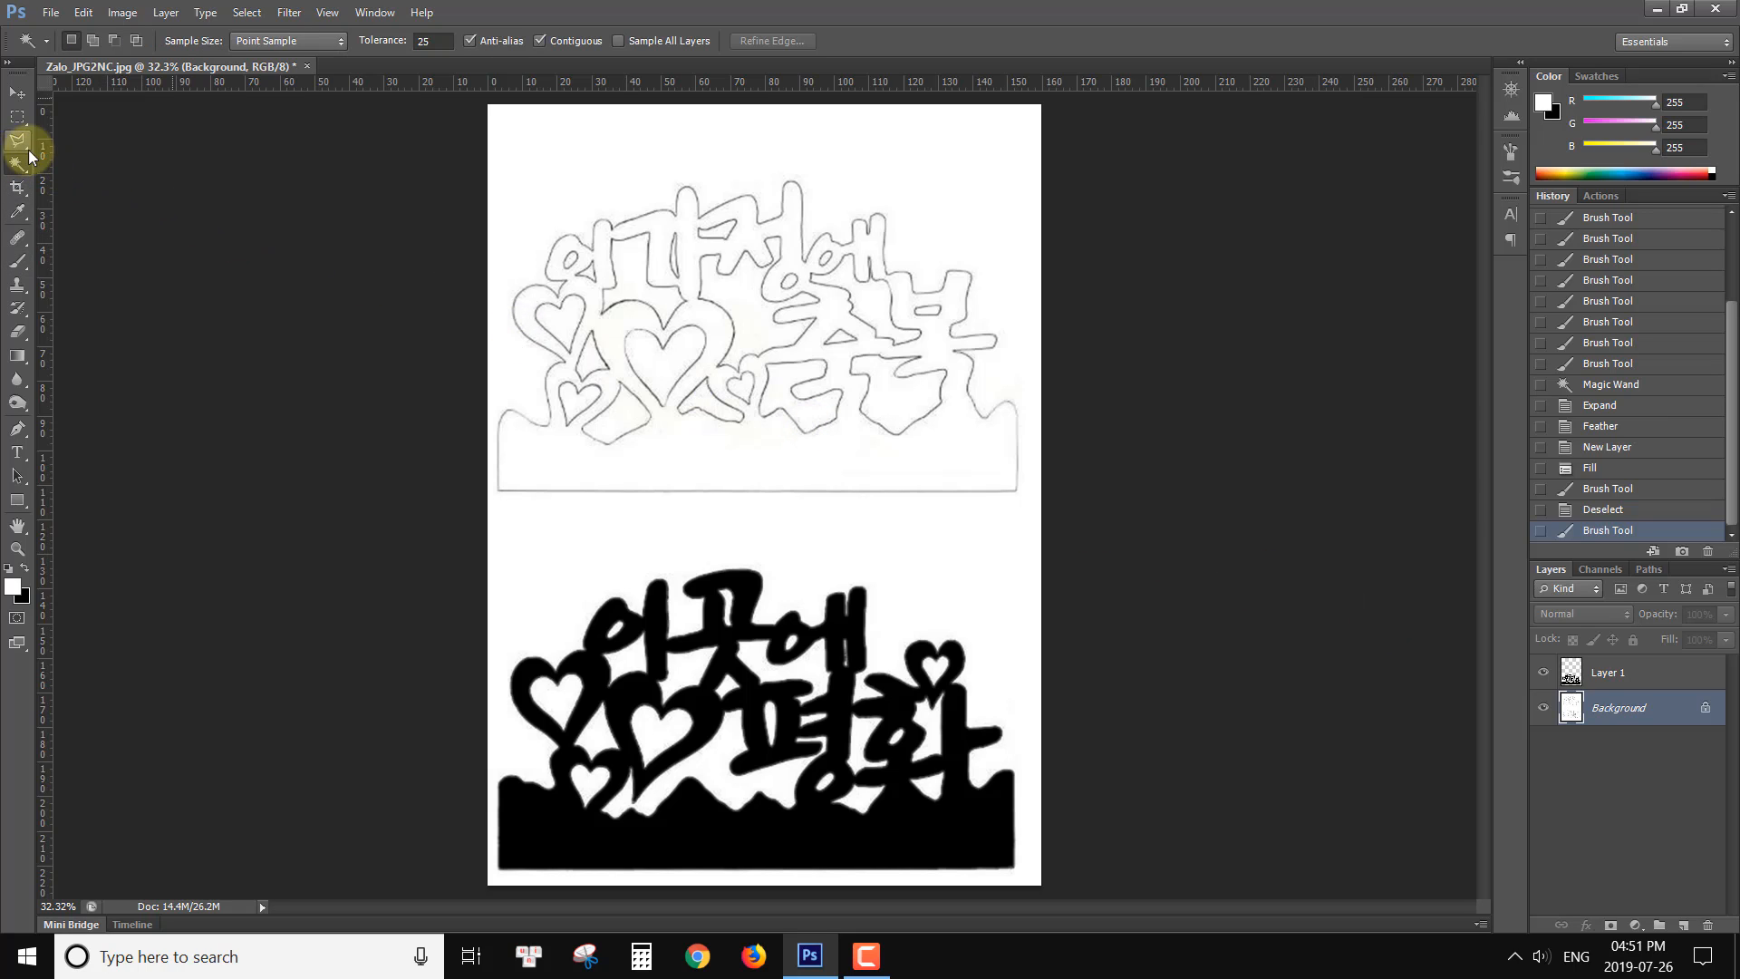
left_click(395, 37)
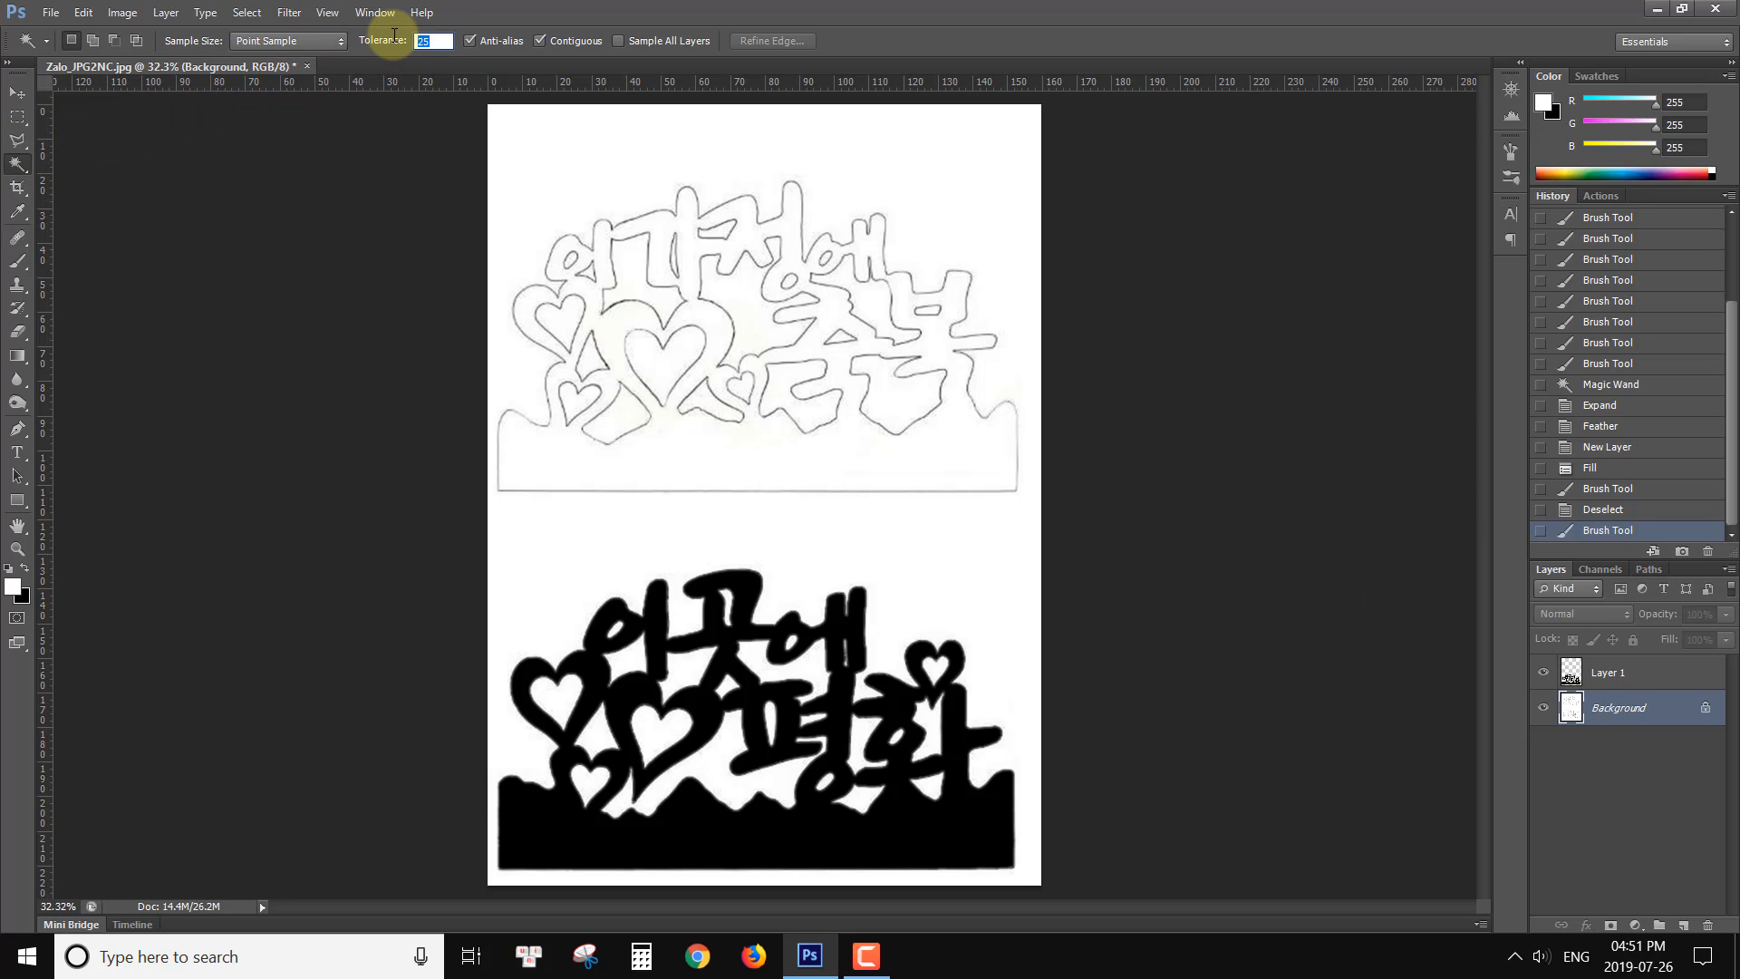
key("Return")
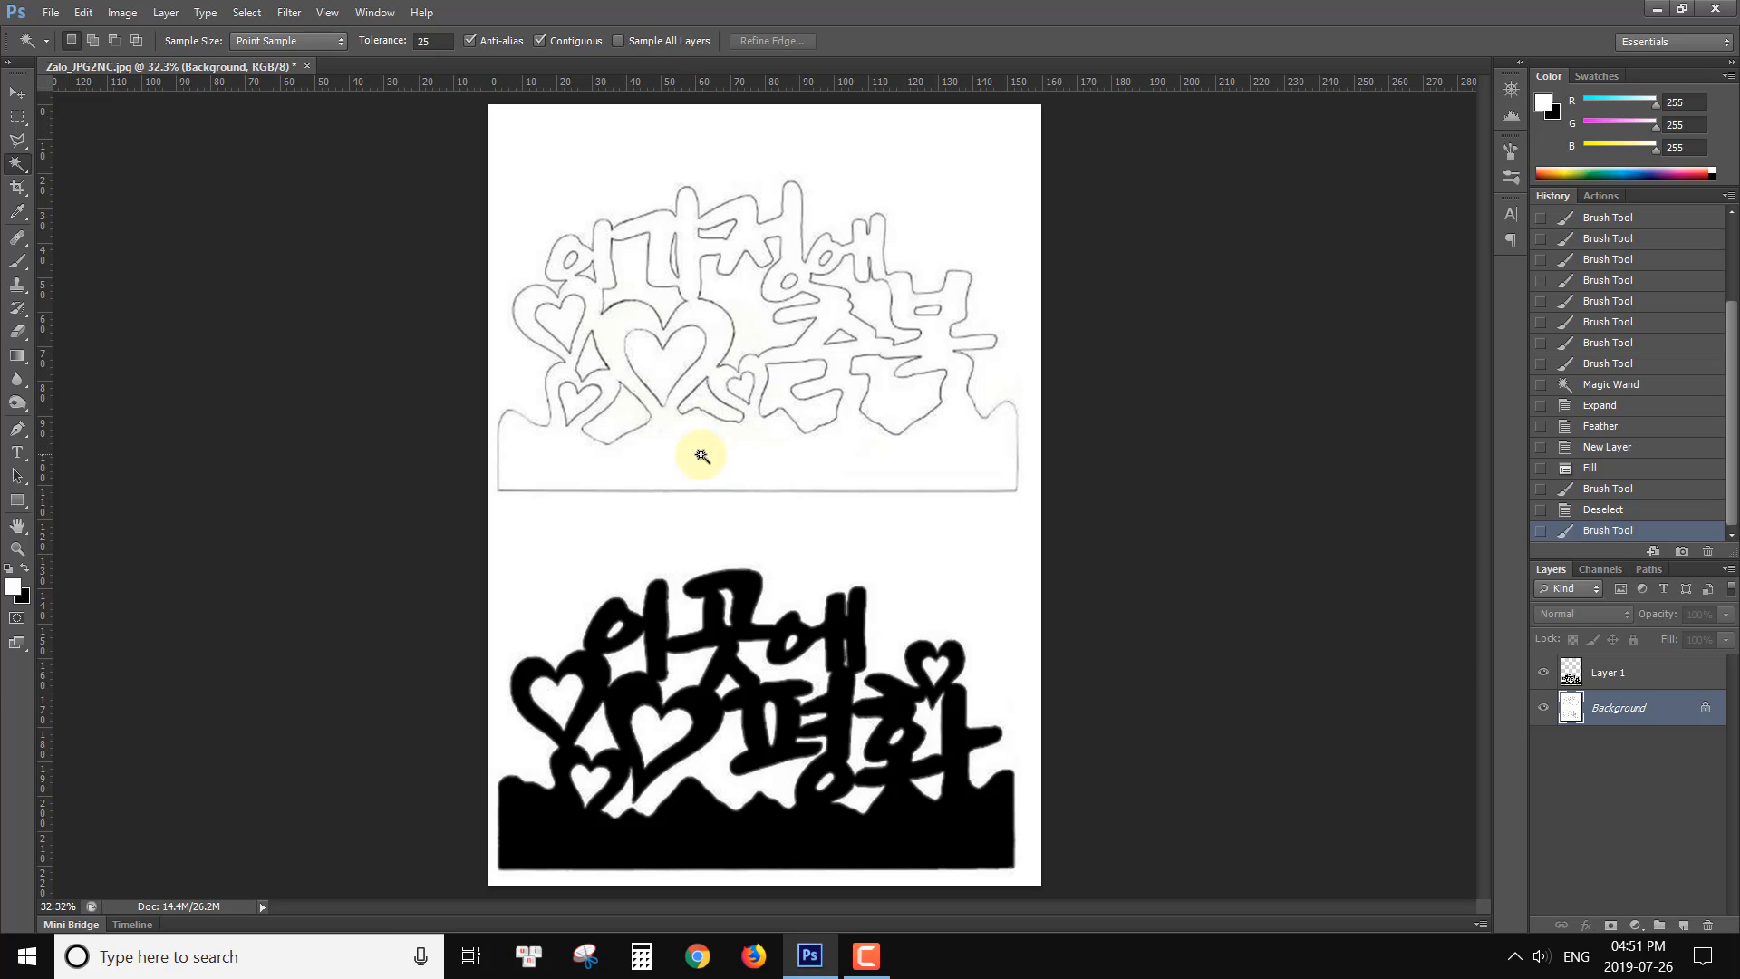
left_click(701, 455)
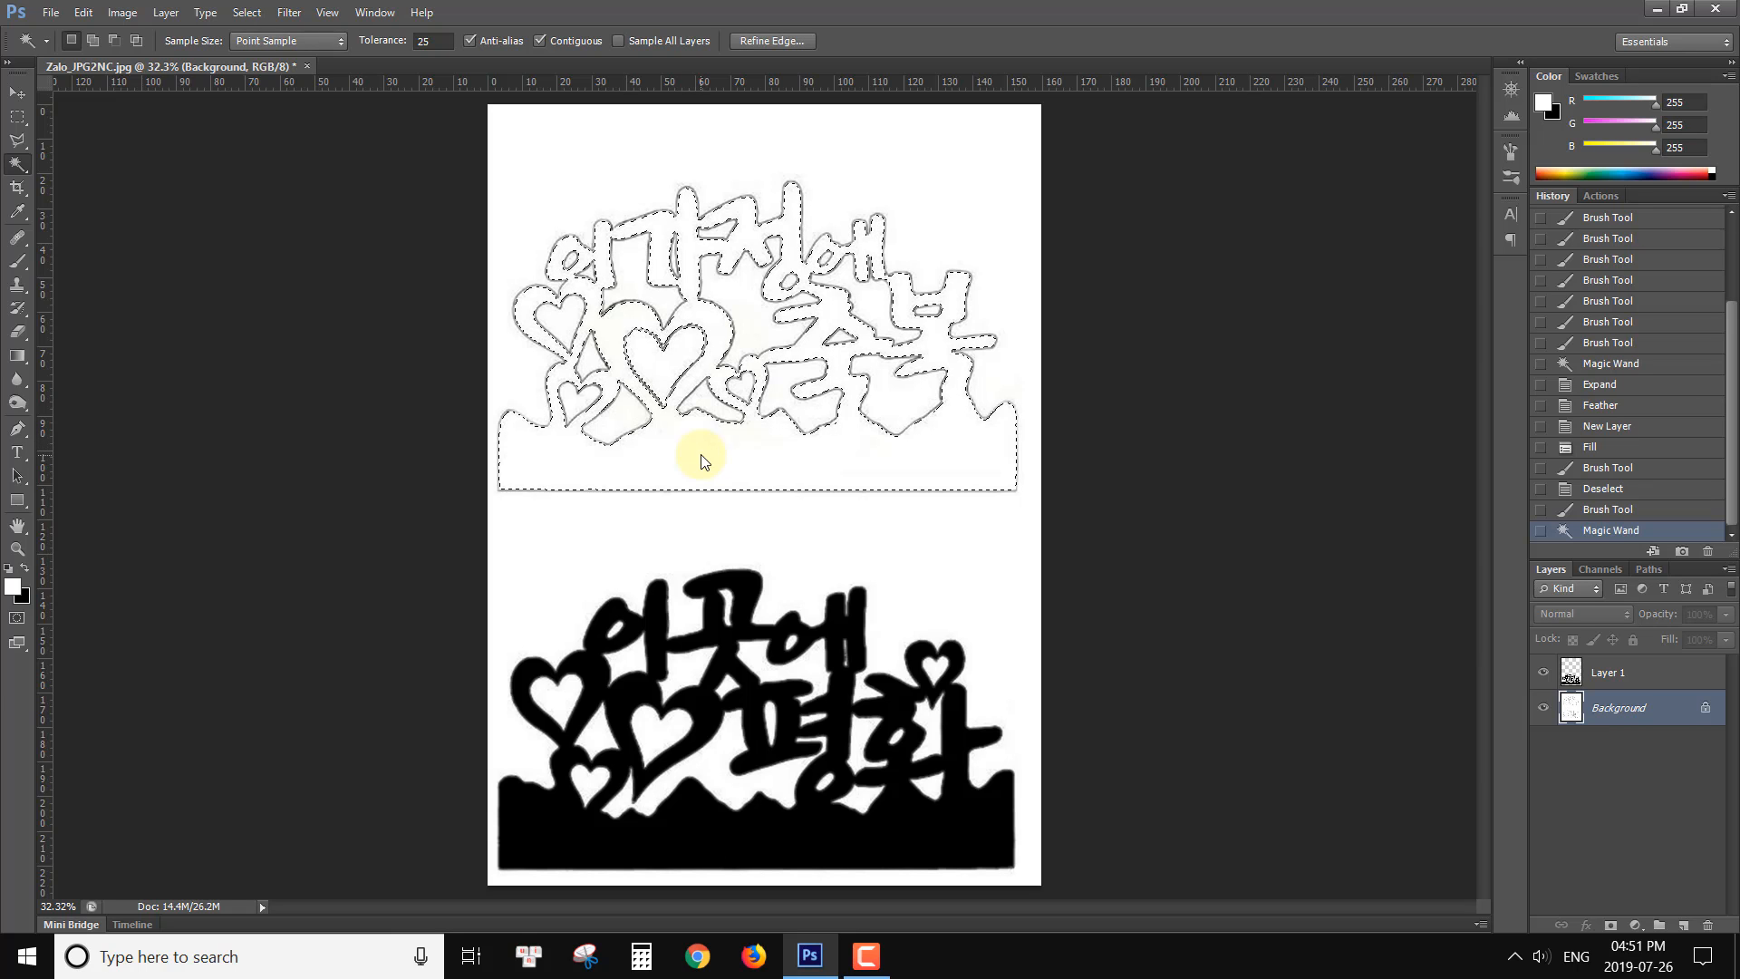
Step: Subtract the stray selected bits along the upper design's large inner heart from the selection with the Polygonal Lasso
key("ctrl+plus")
key("ctrl+plus")
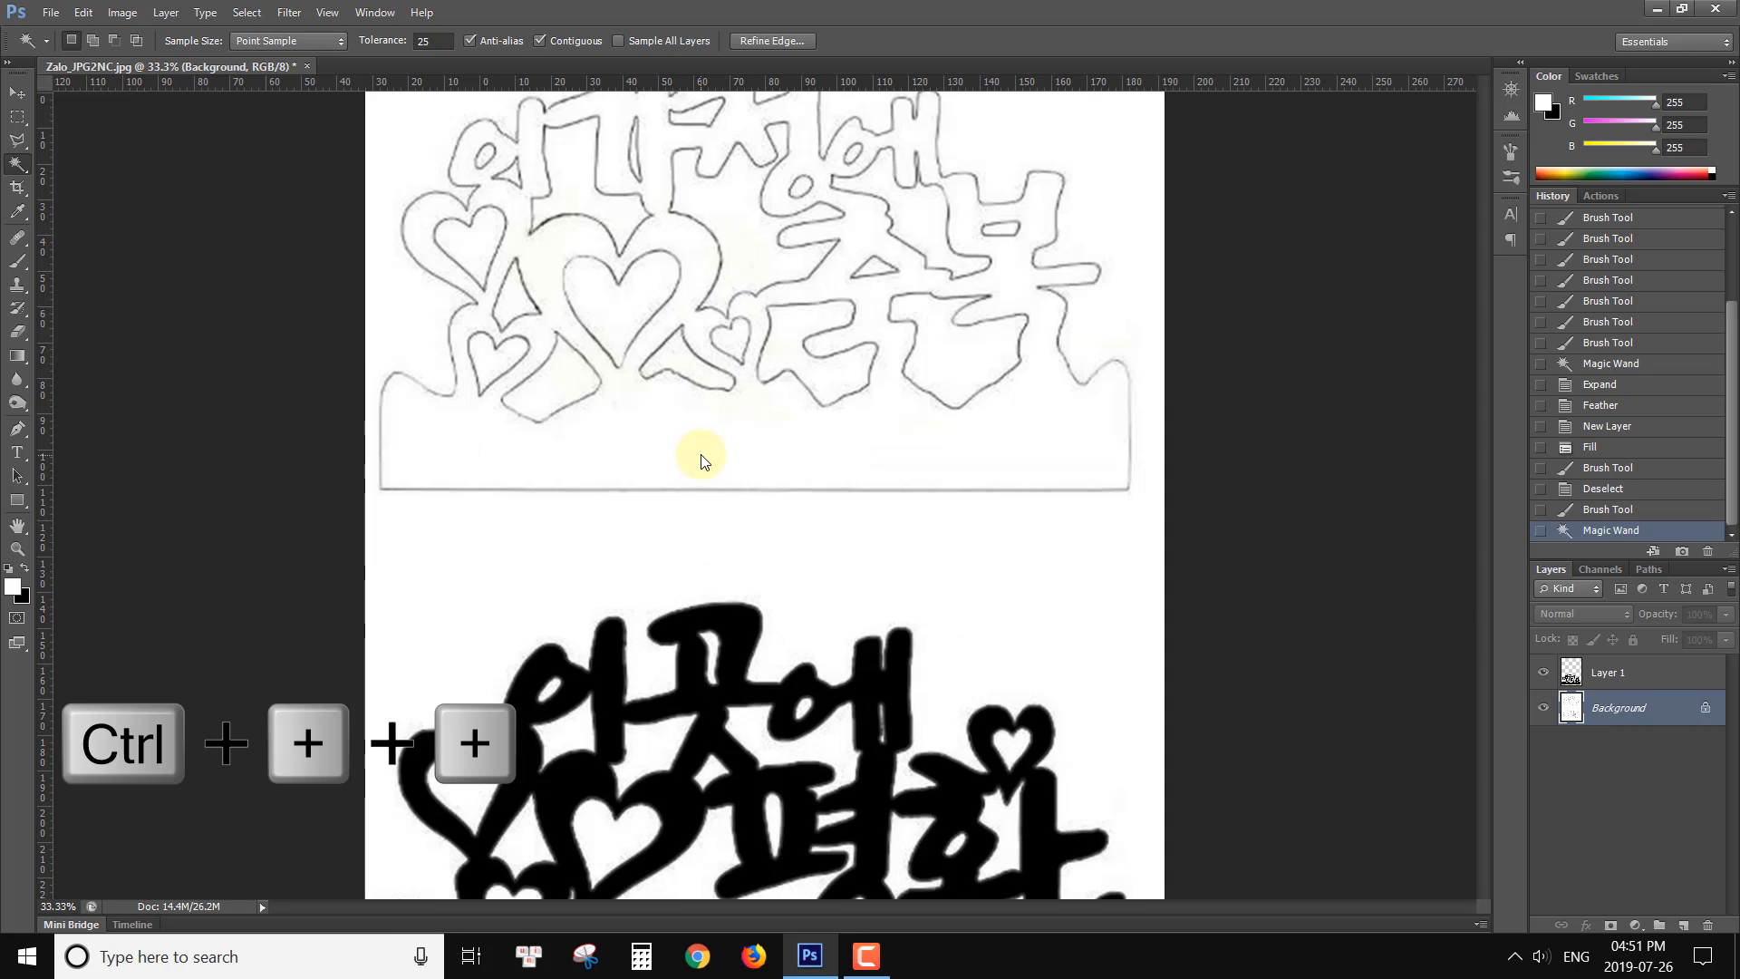
key("ctrl+plus")
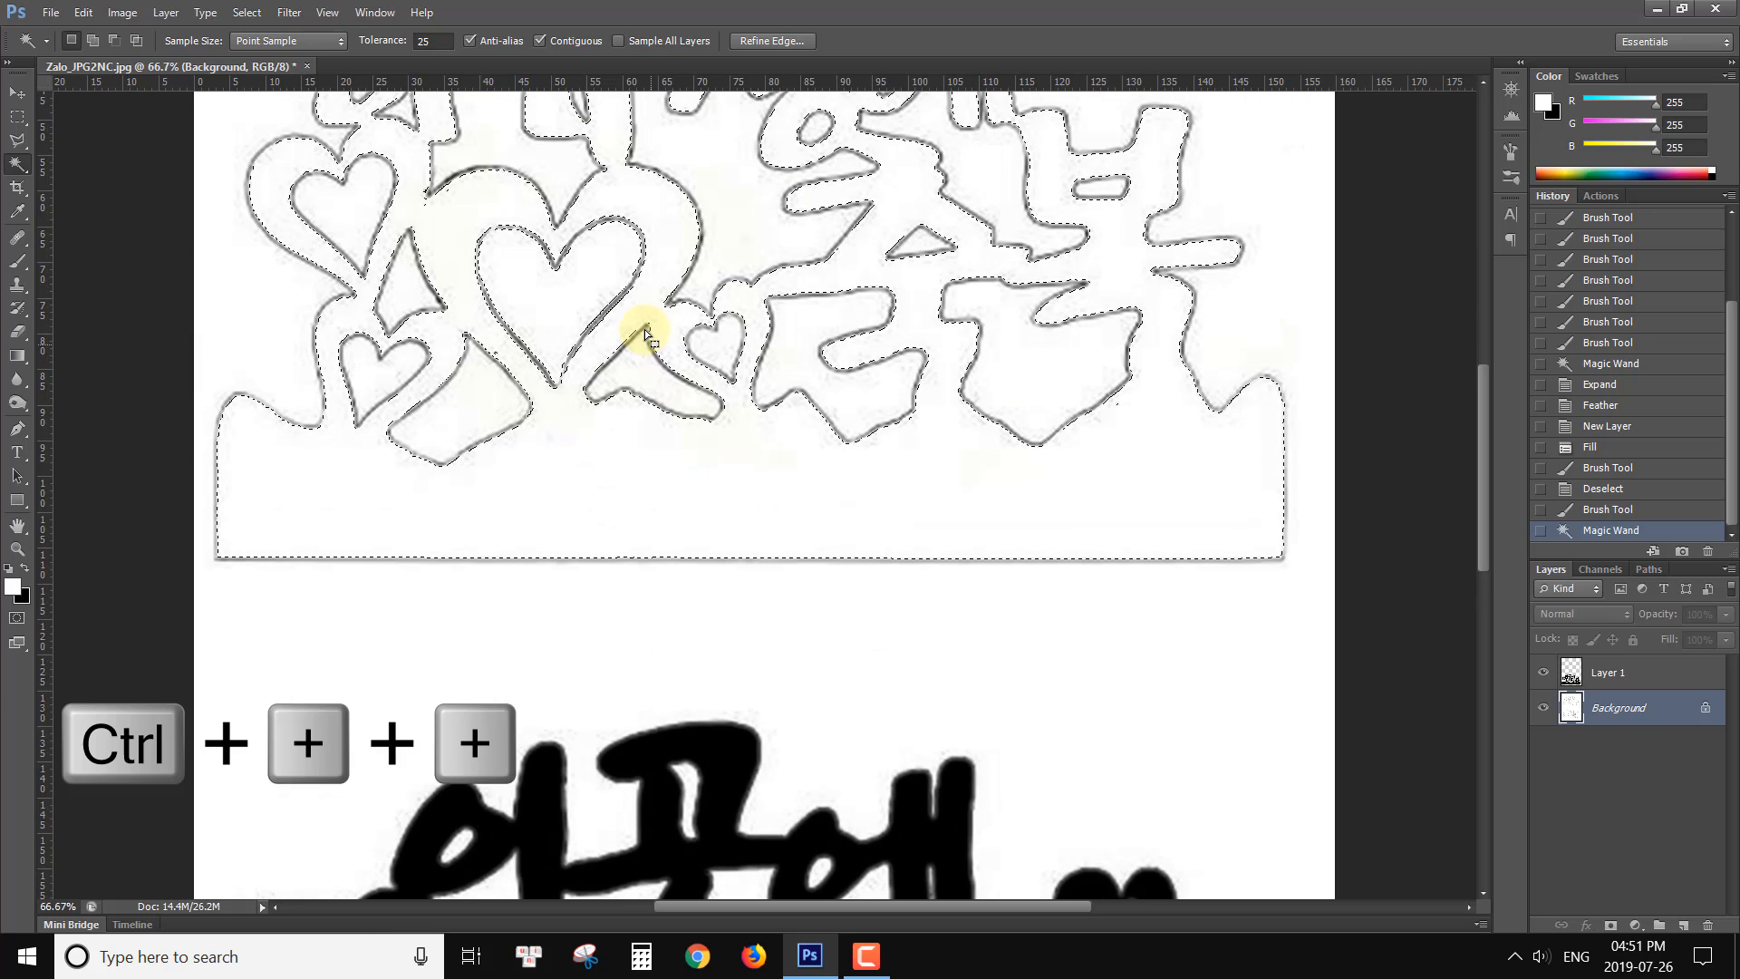
key("ctrl+plus")
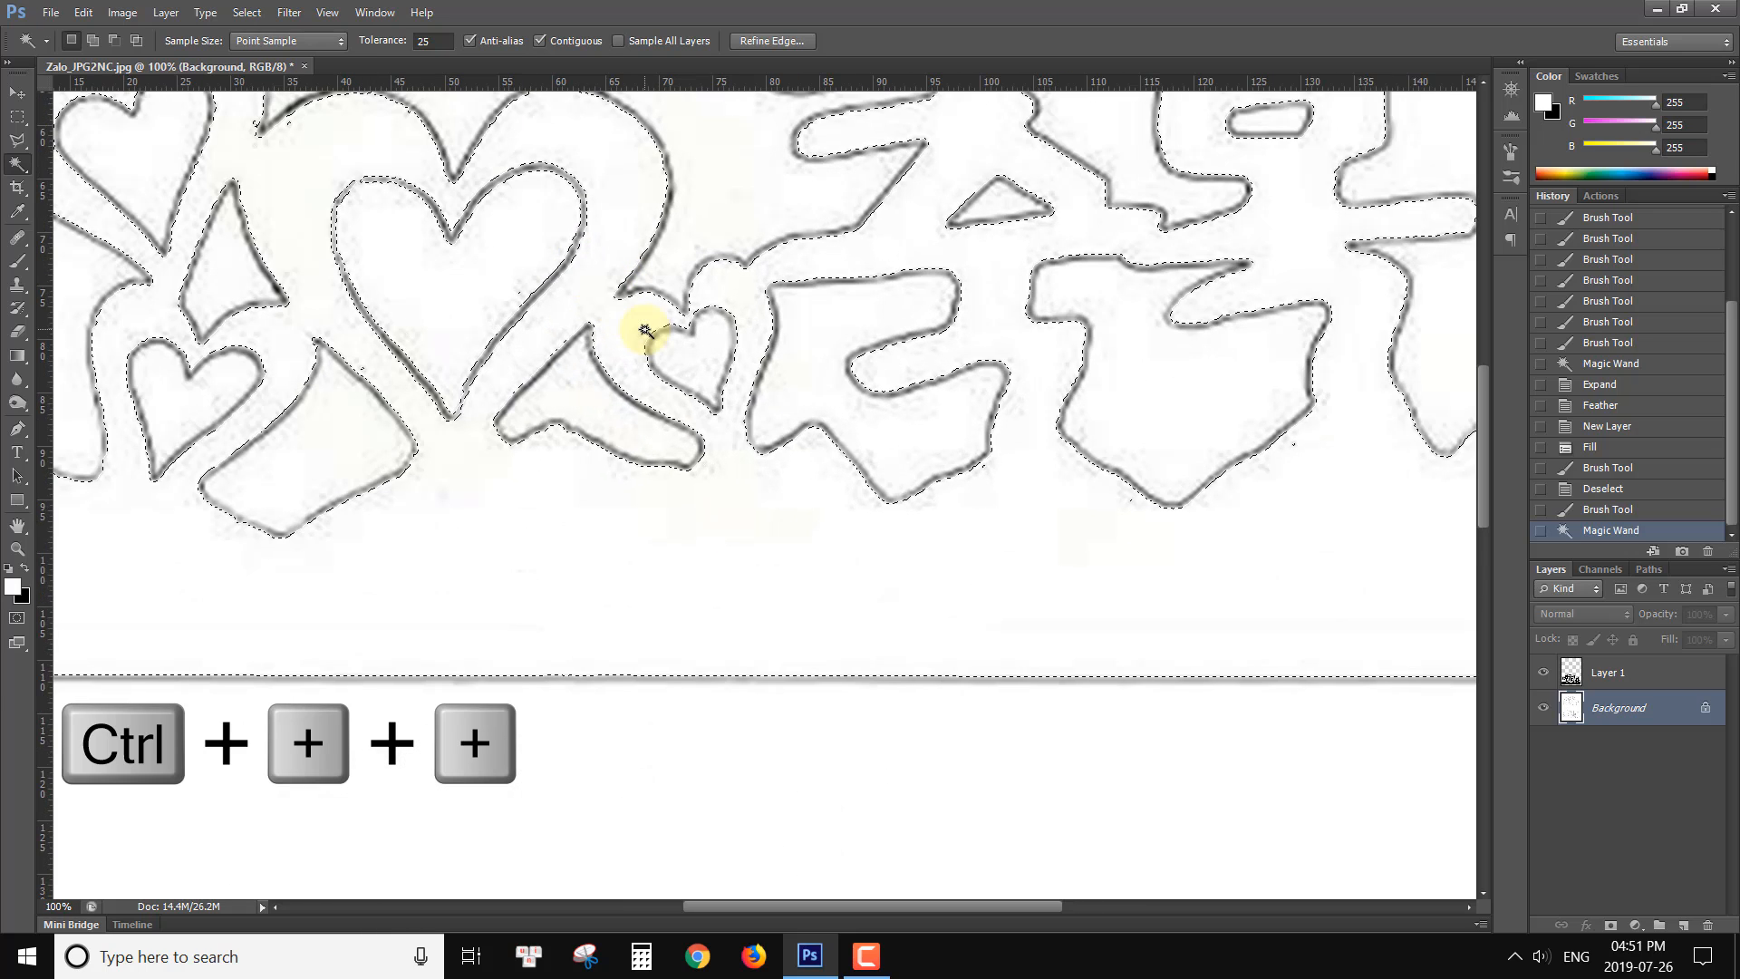
scroll(645, 335, "up", 3)
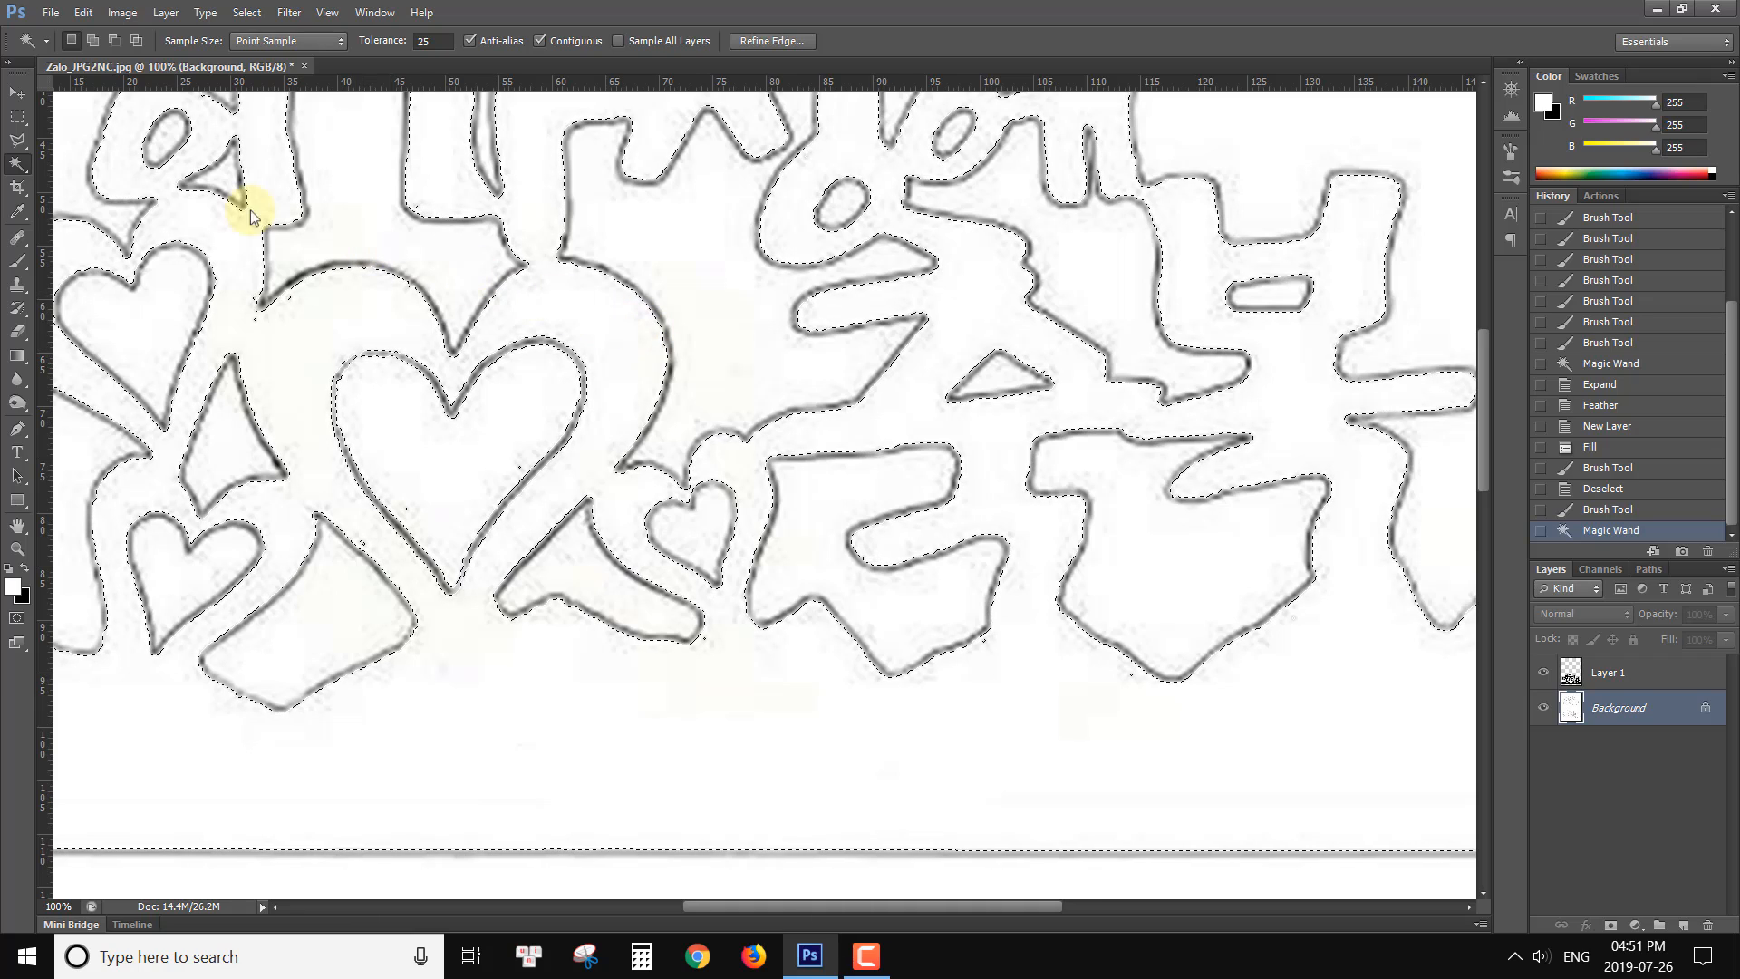
left_click(15, 140)
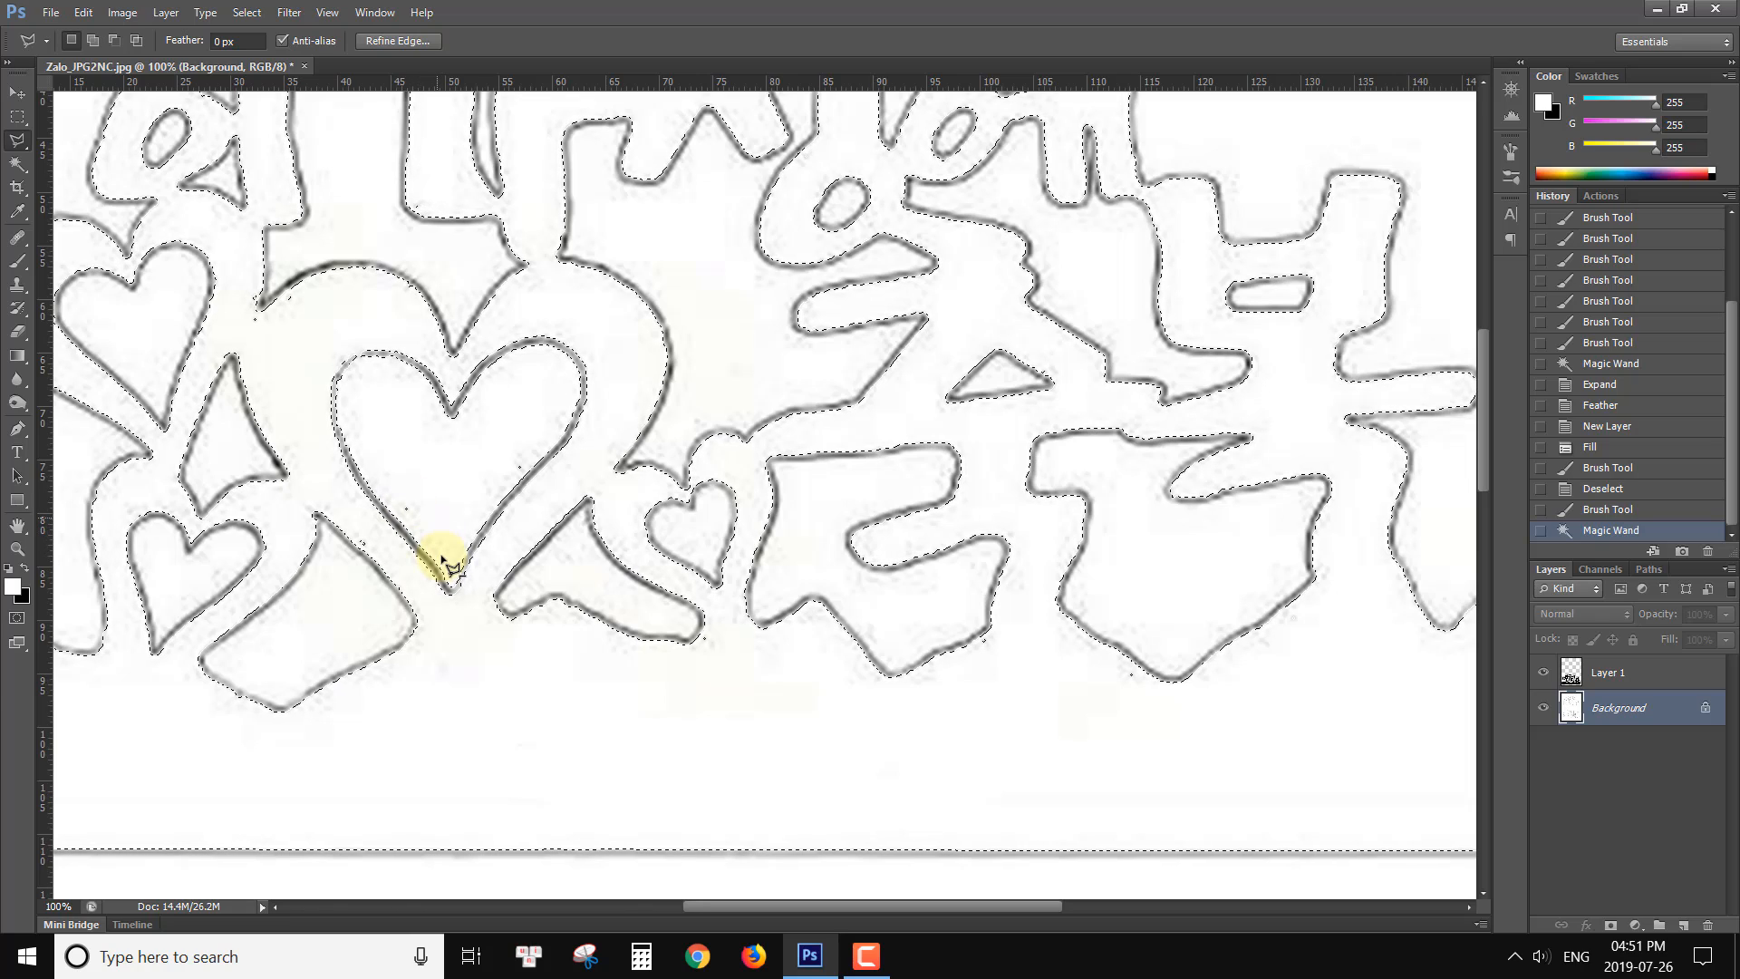
key("alt")
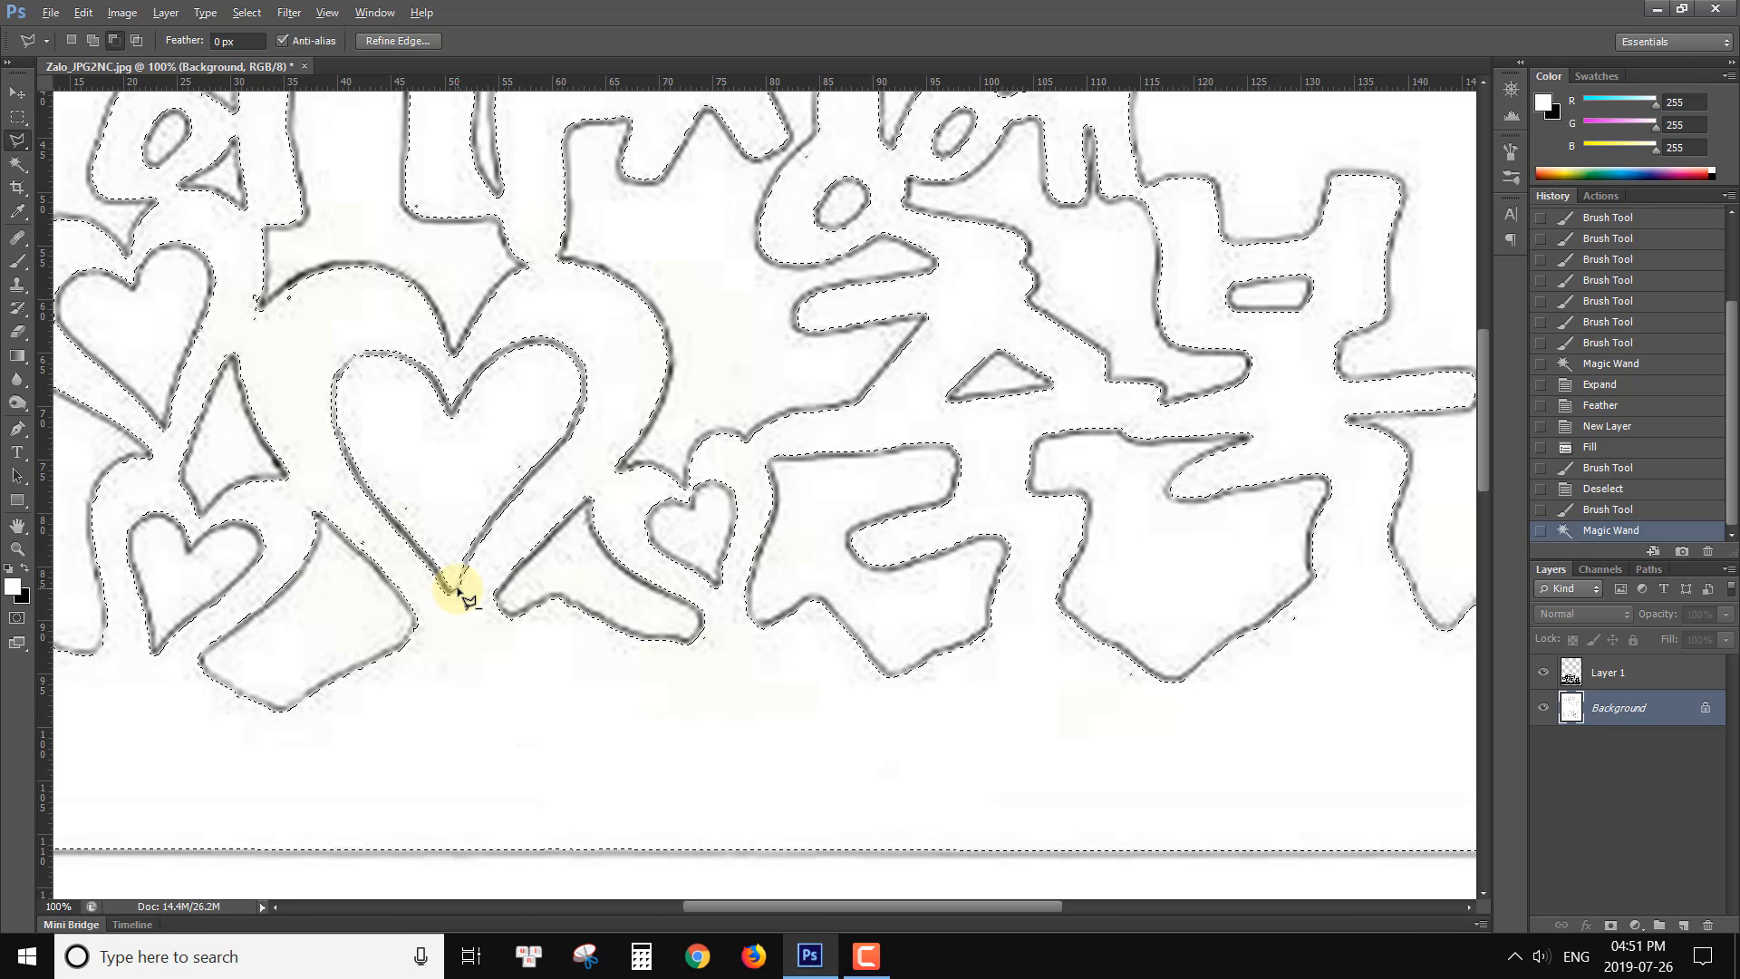
left_click(457, 591)
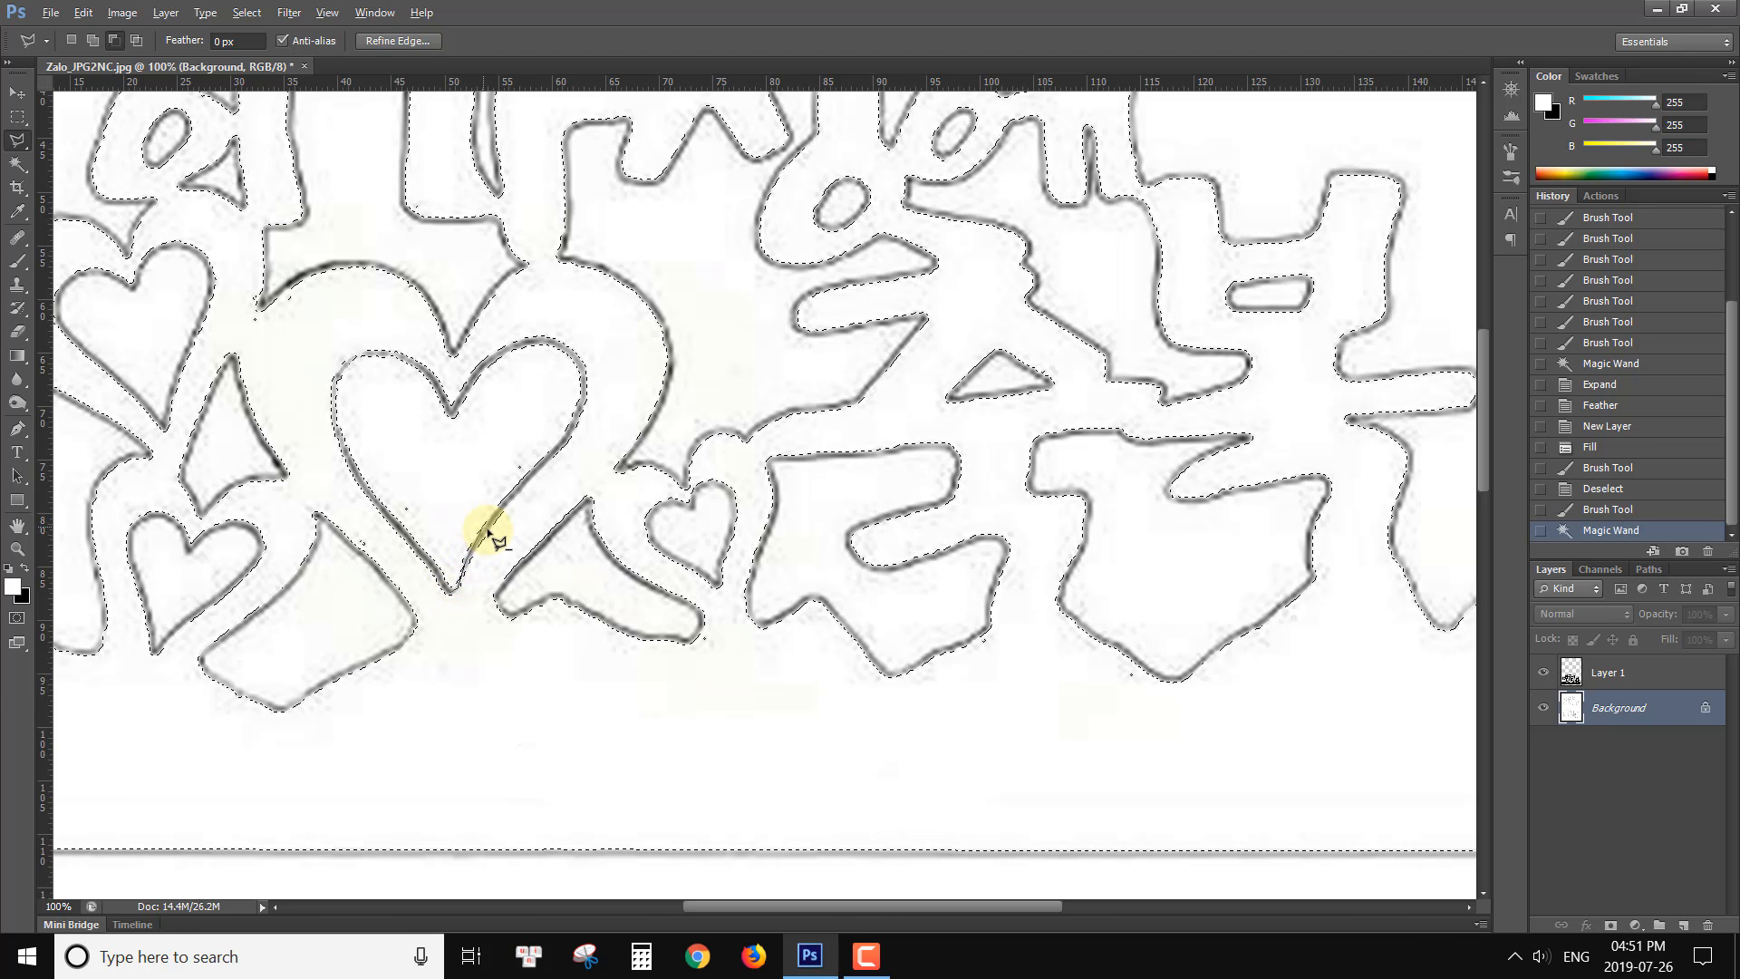
left_click(488, 530)
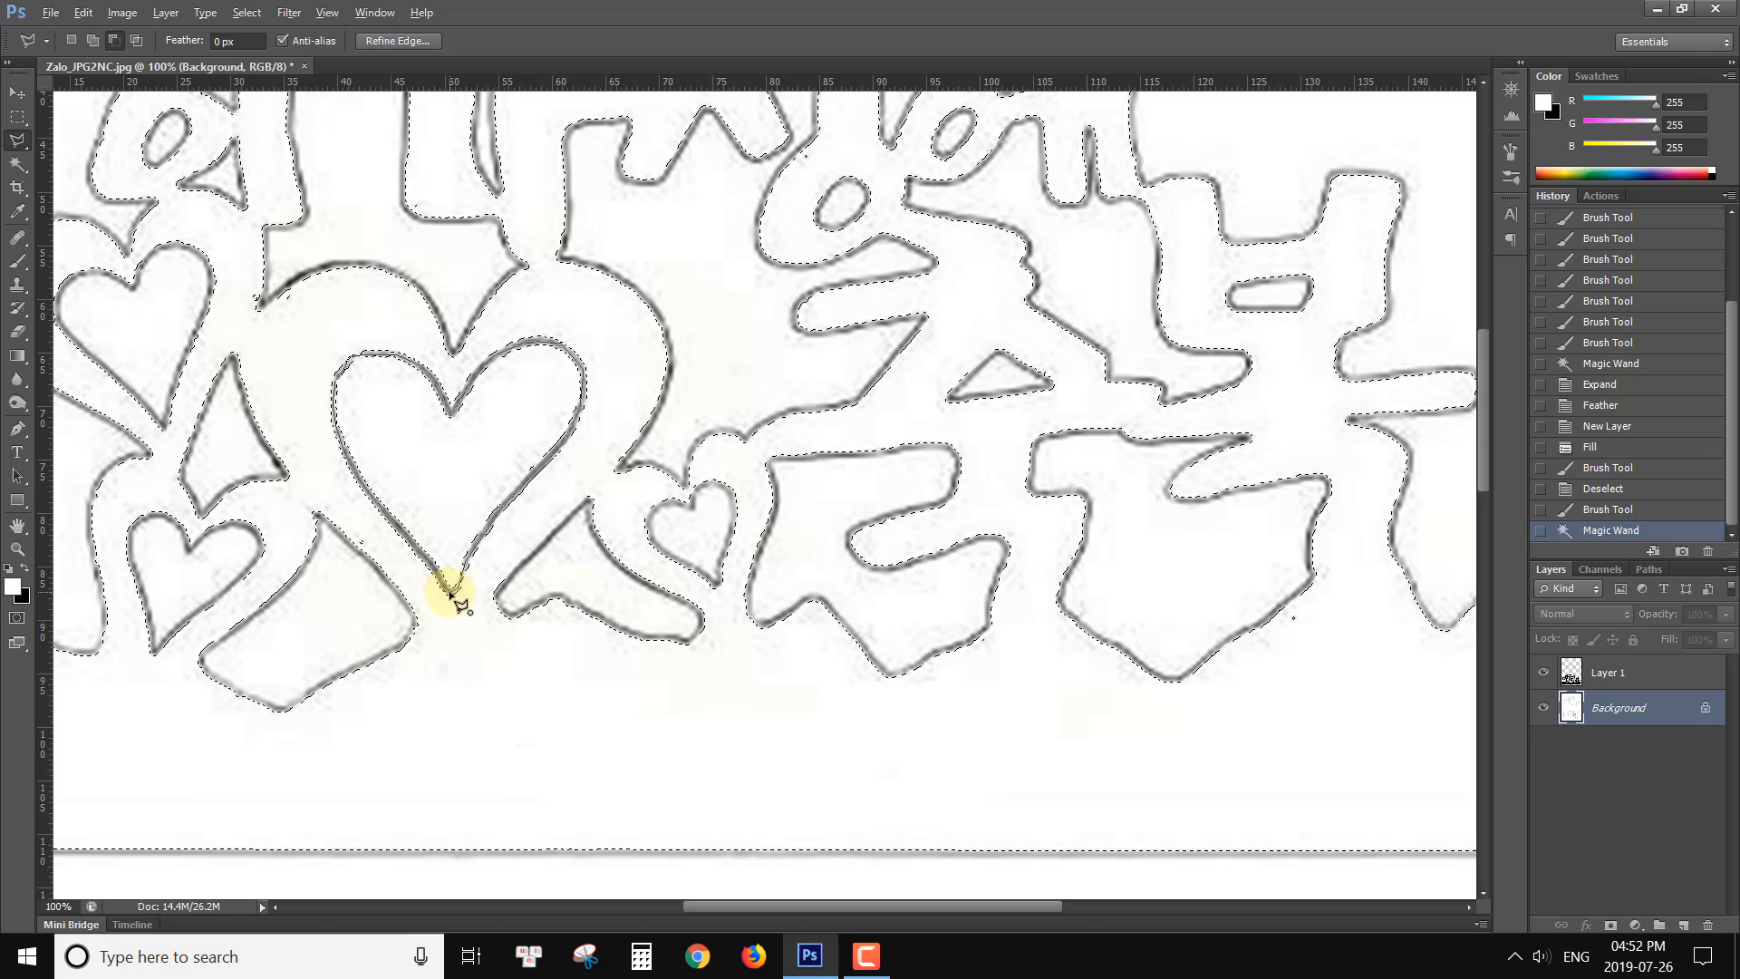
double_click(495, 609)
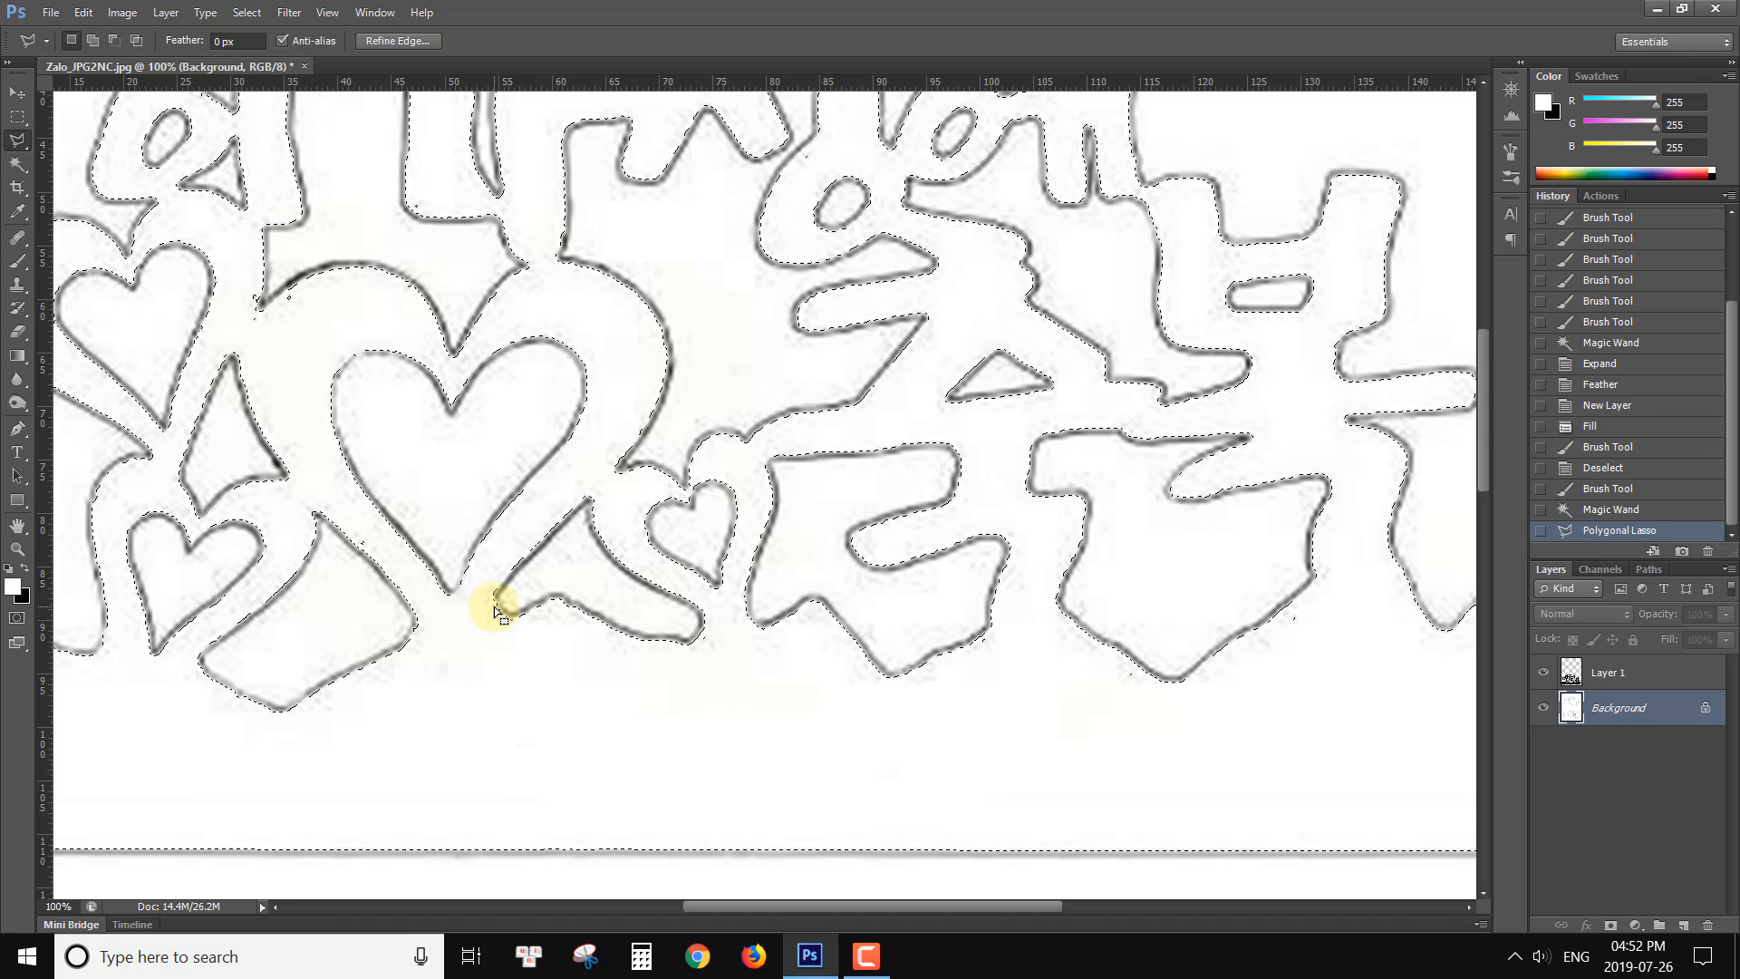
Step: Expand the upper design's selection by 3 pixels
key("ctrl+1")
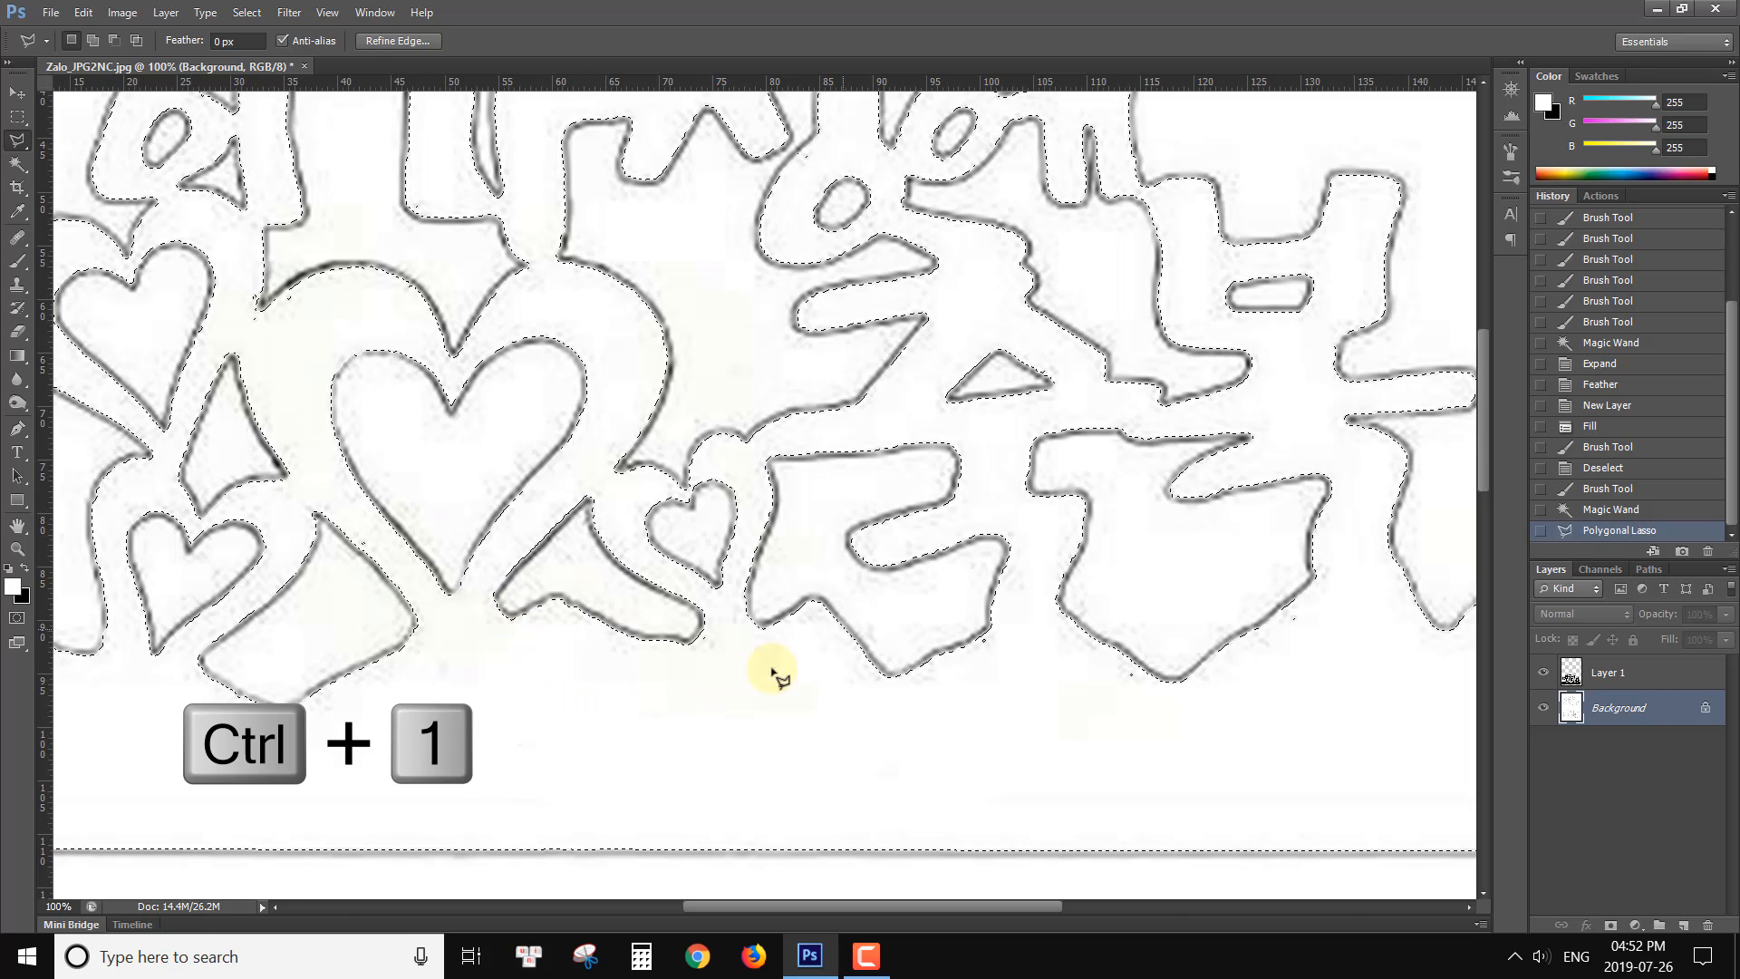
key("ctrl+0")
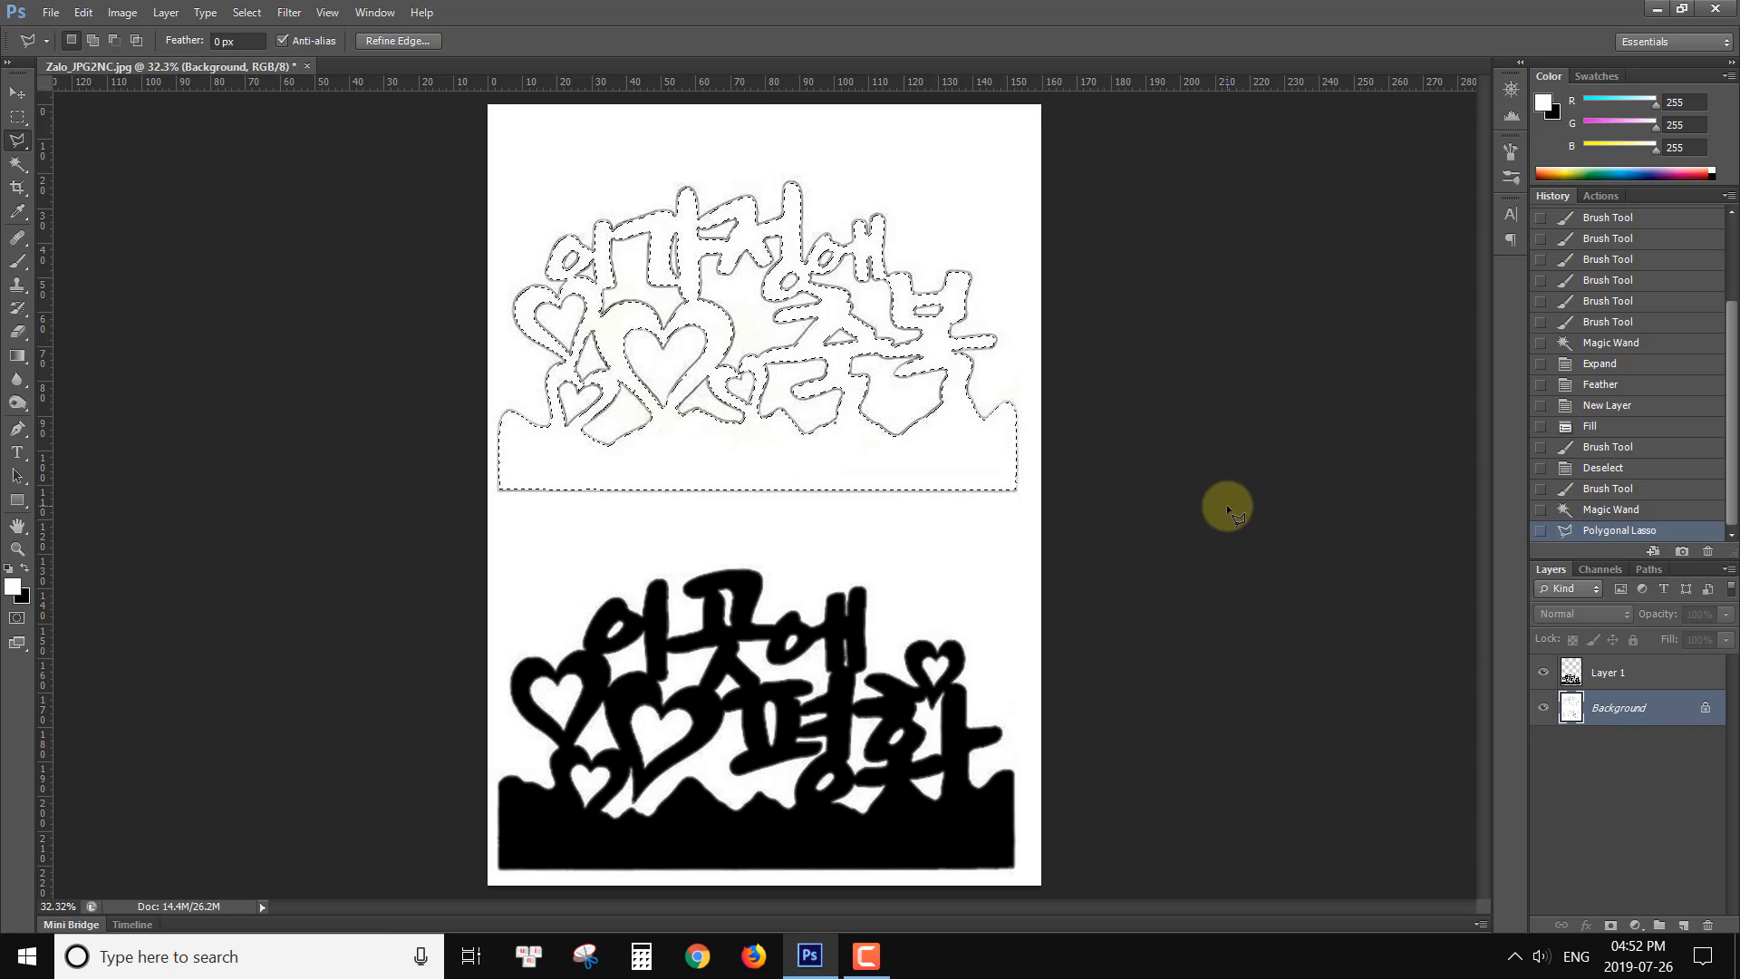
key("ctrl+plus")
key("ctrl+plus")
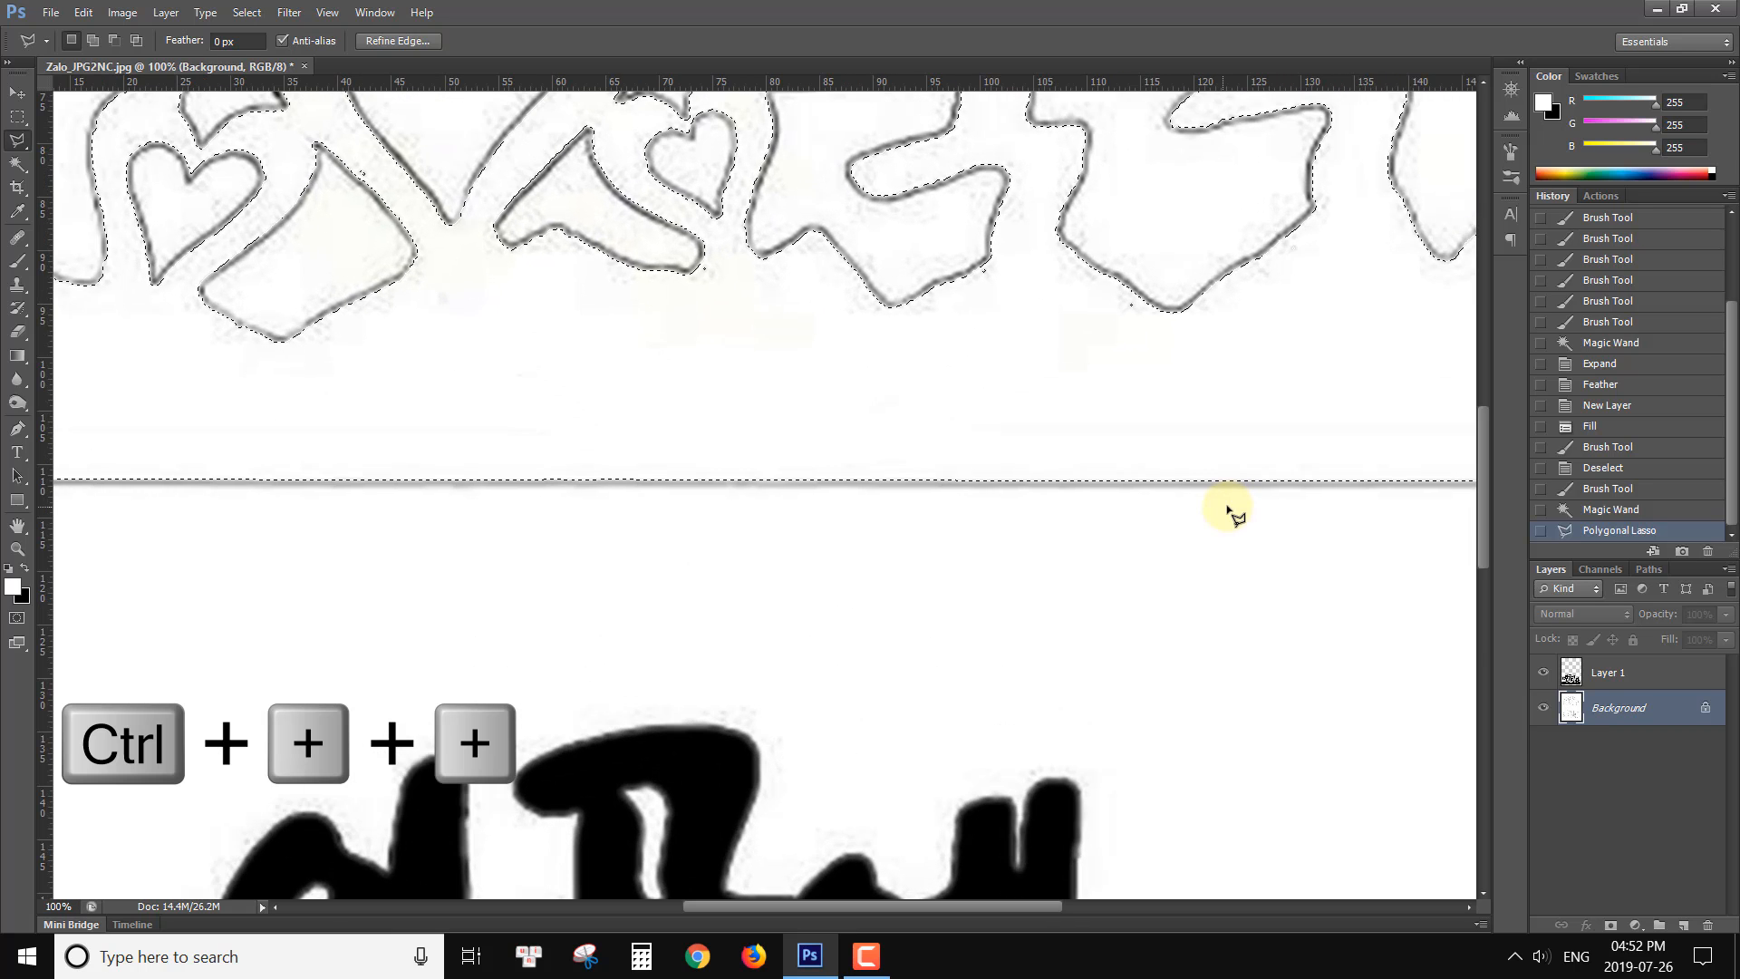
key("ctrl+plus")
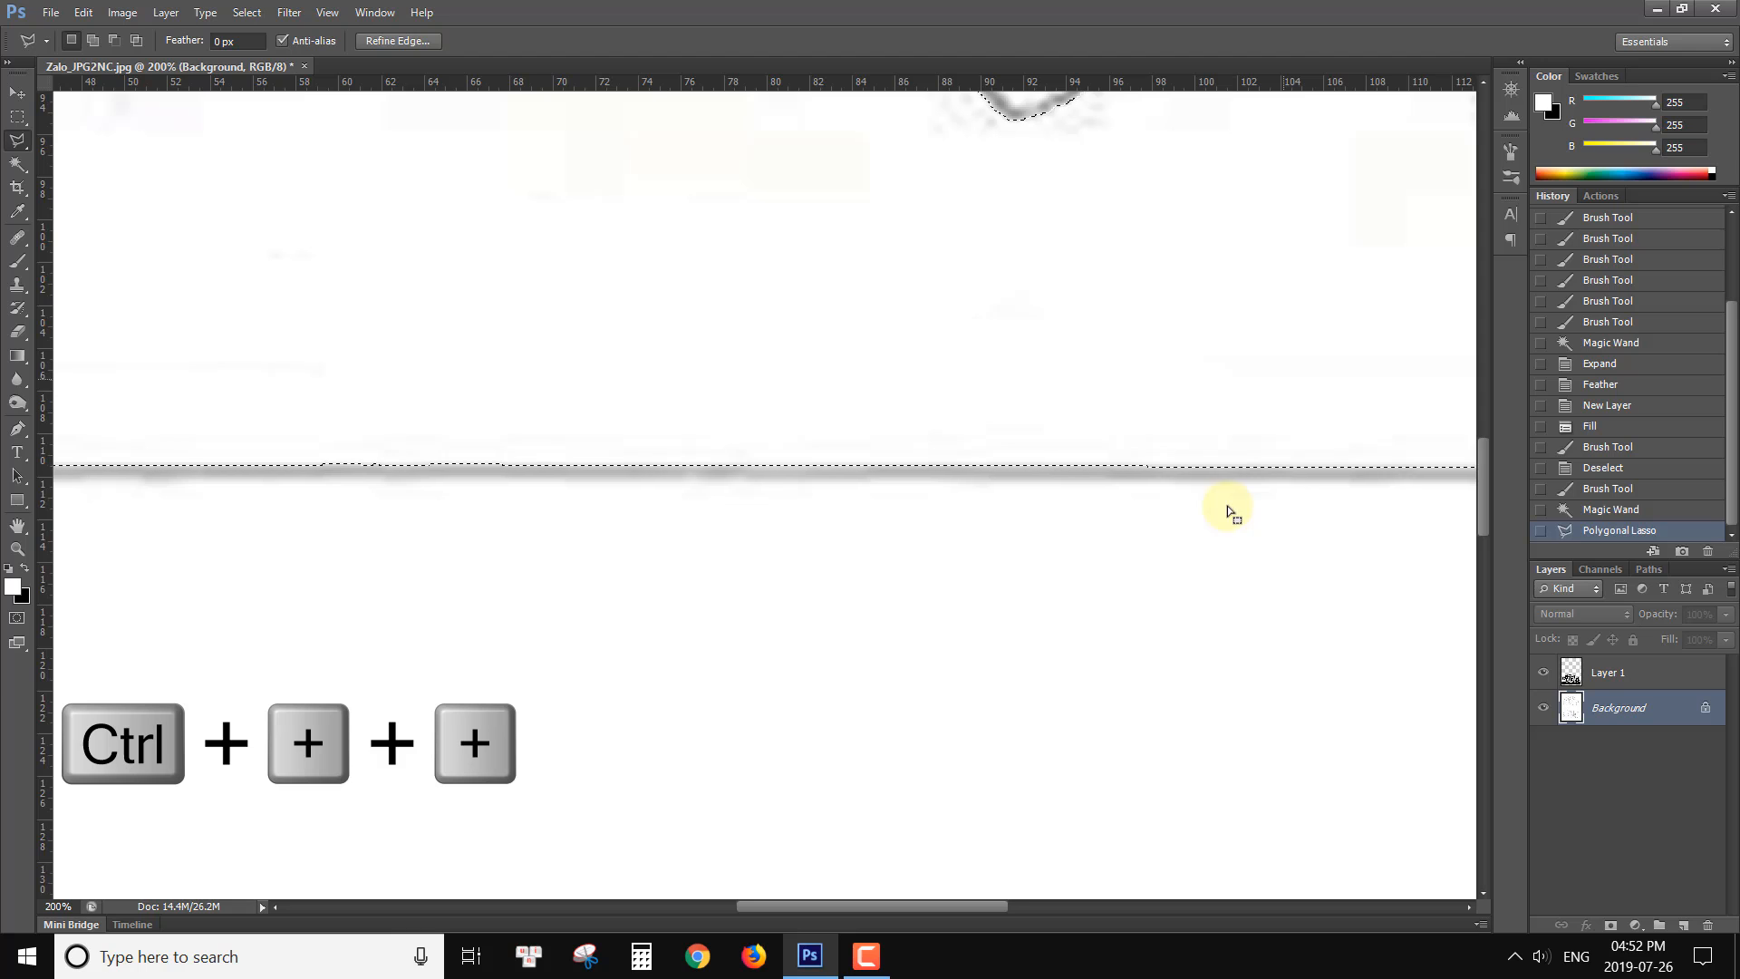
left_click_drag(1205, 308, 1156, 533)
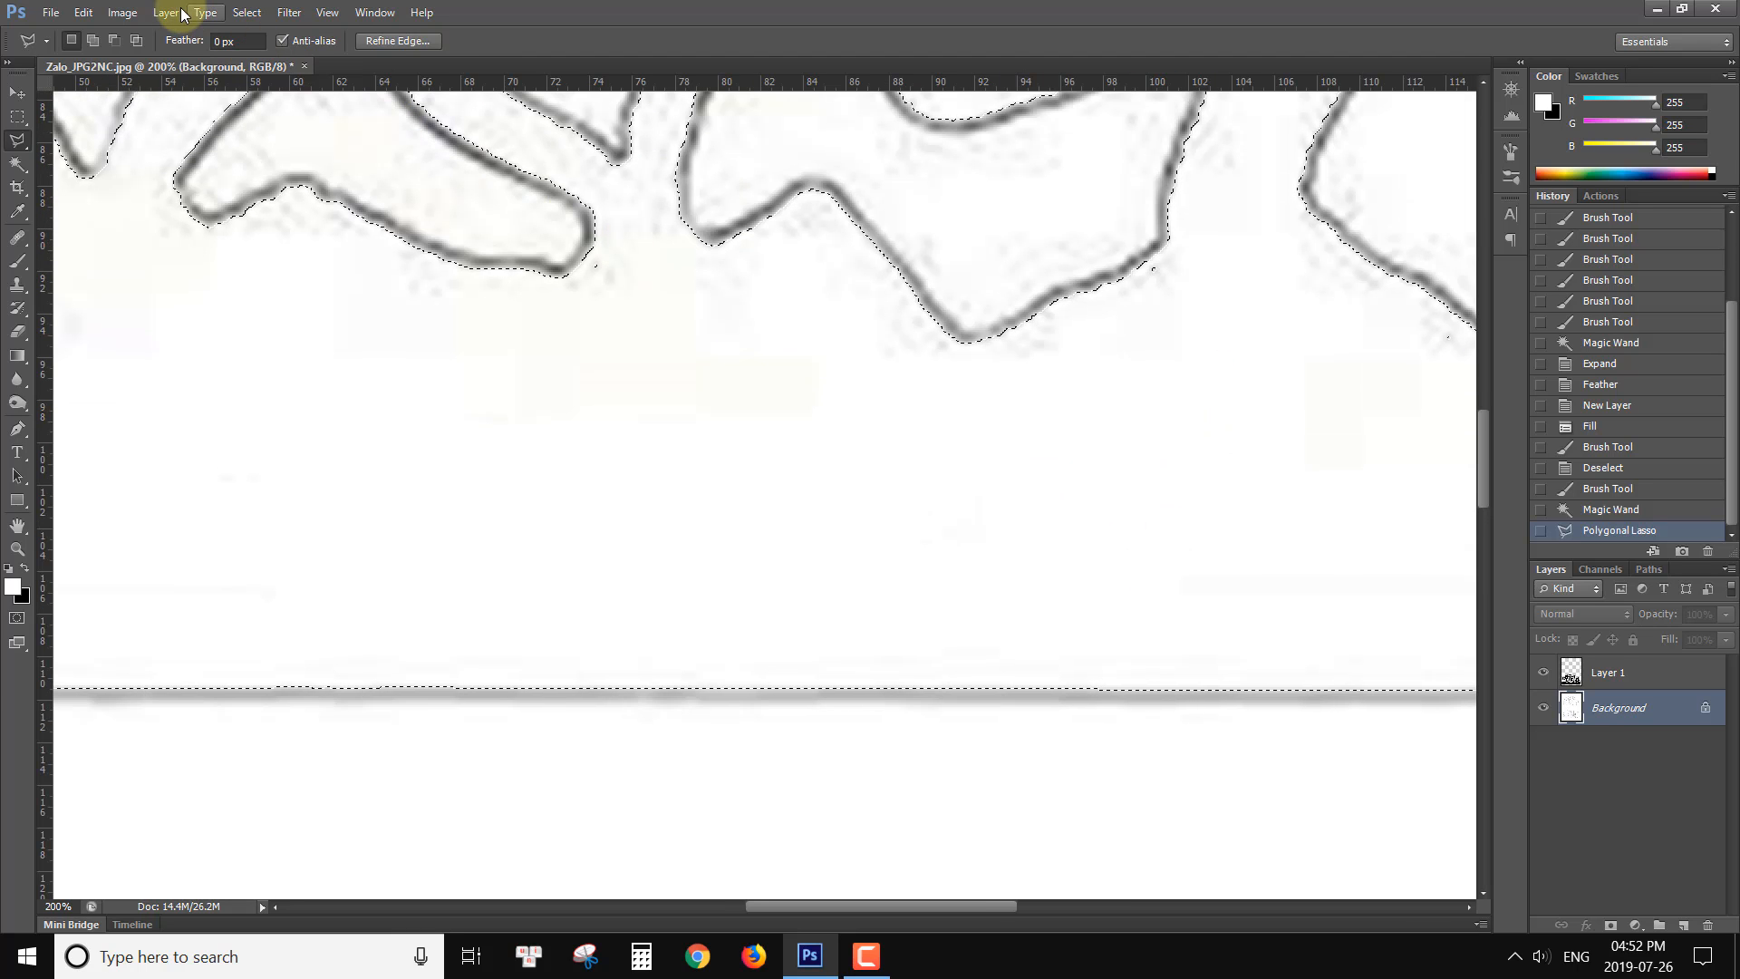
left_click(246, 12)
mouse_move(319, 264)
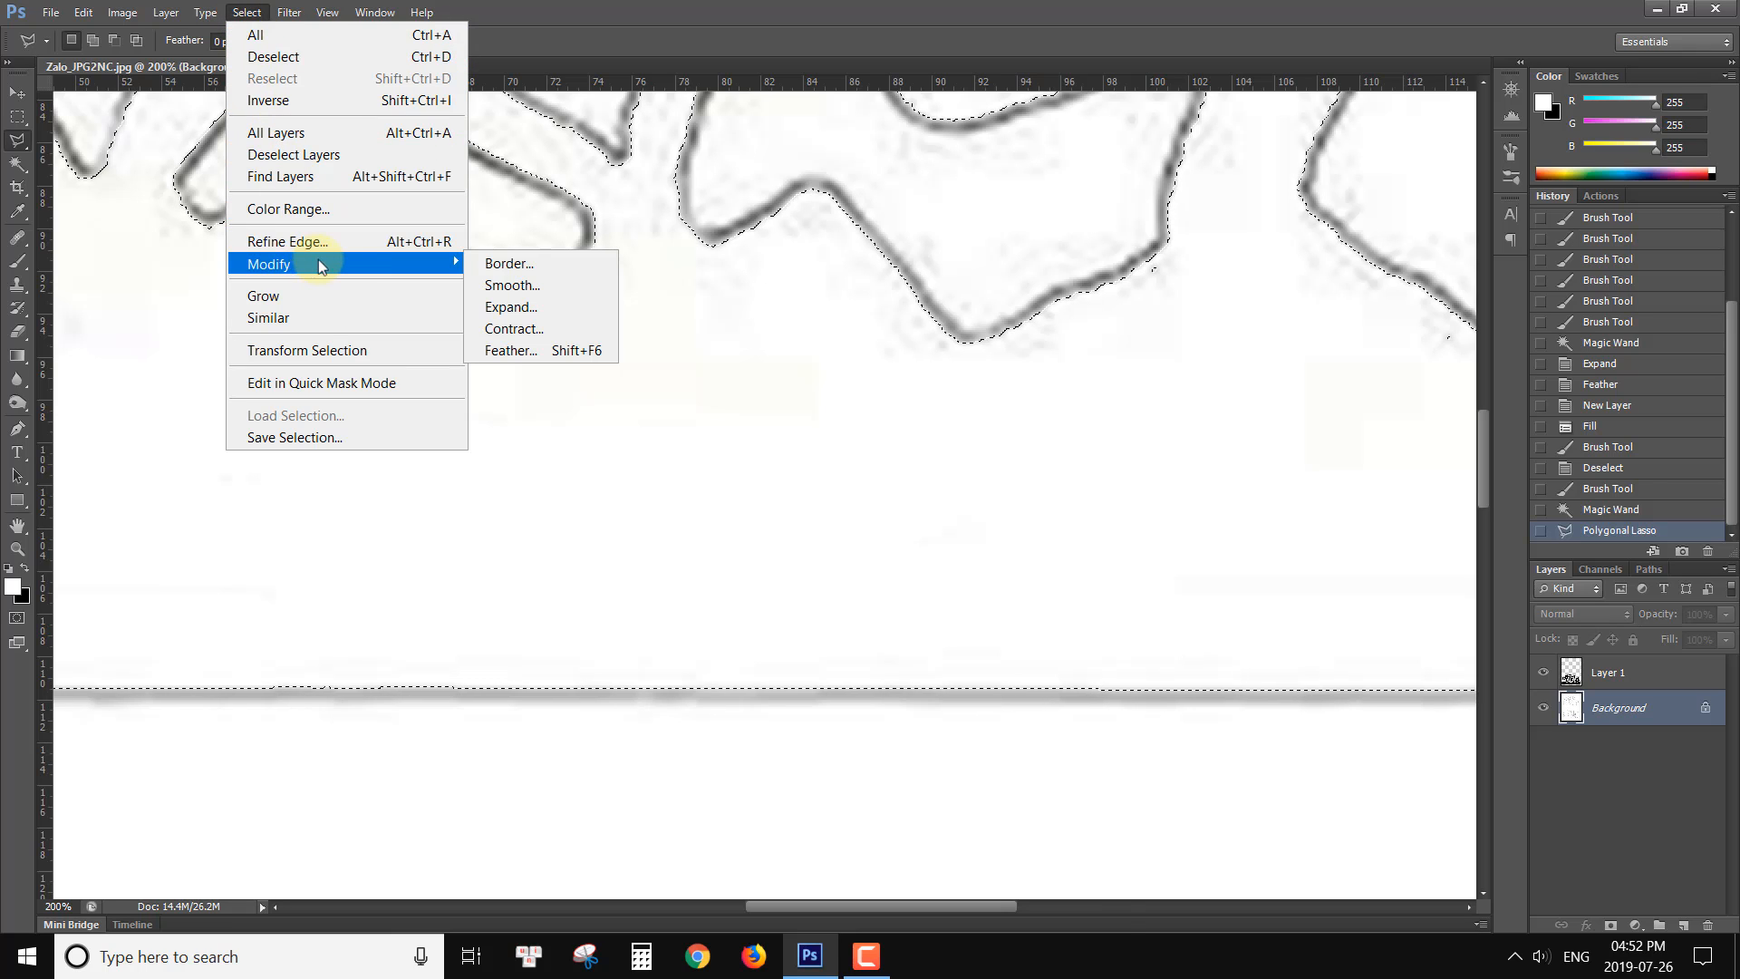
left_click(508, 307)
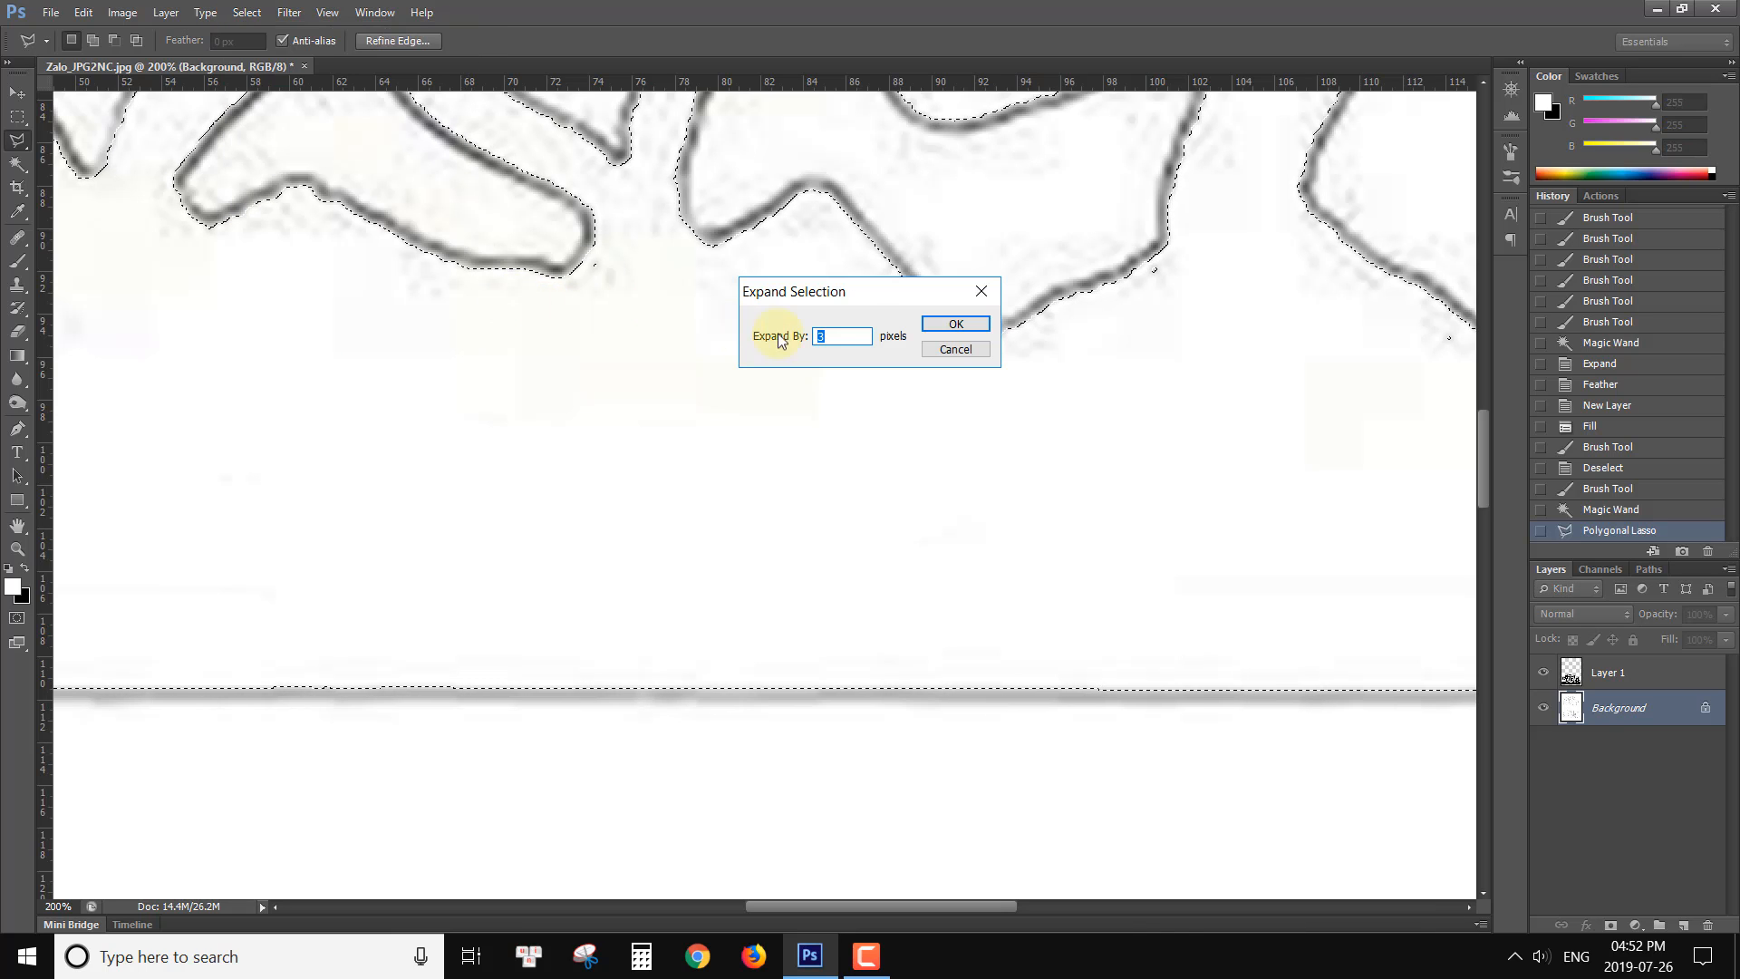
left_click_drag(847, 338, 786, 330)
type("3")
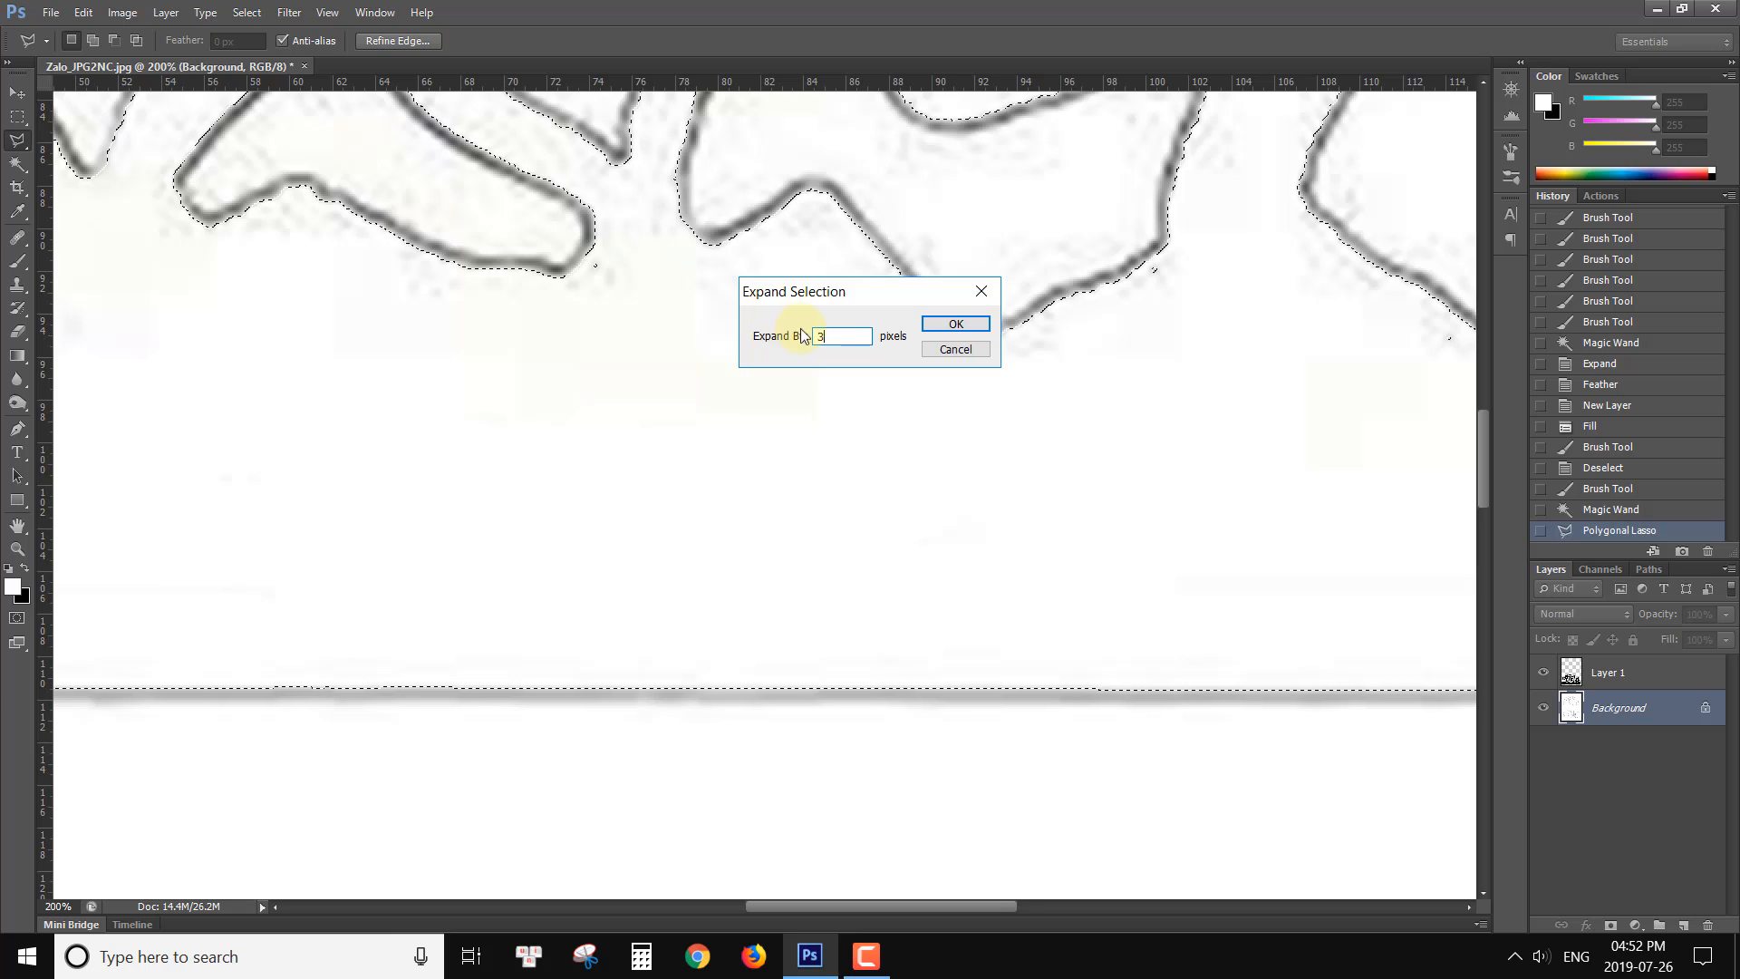
left_click(955, 327)
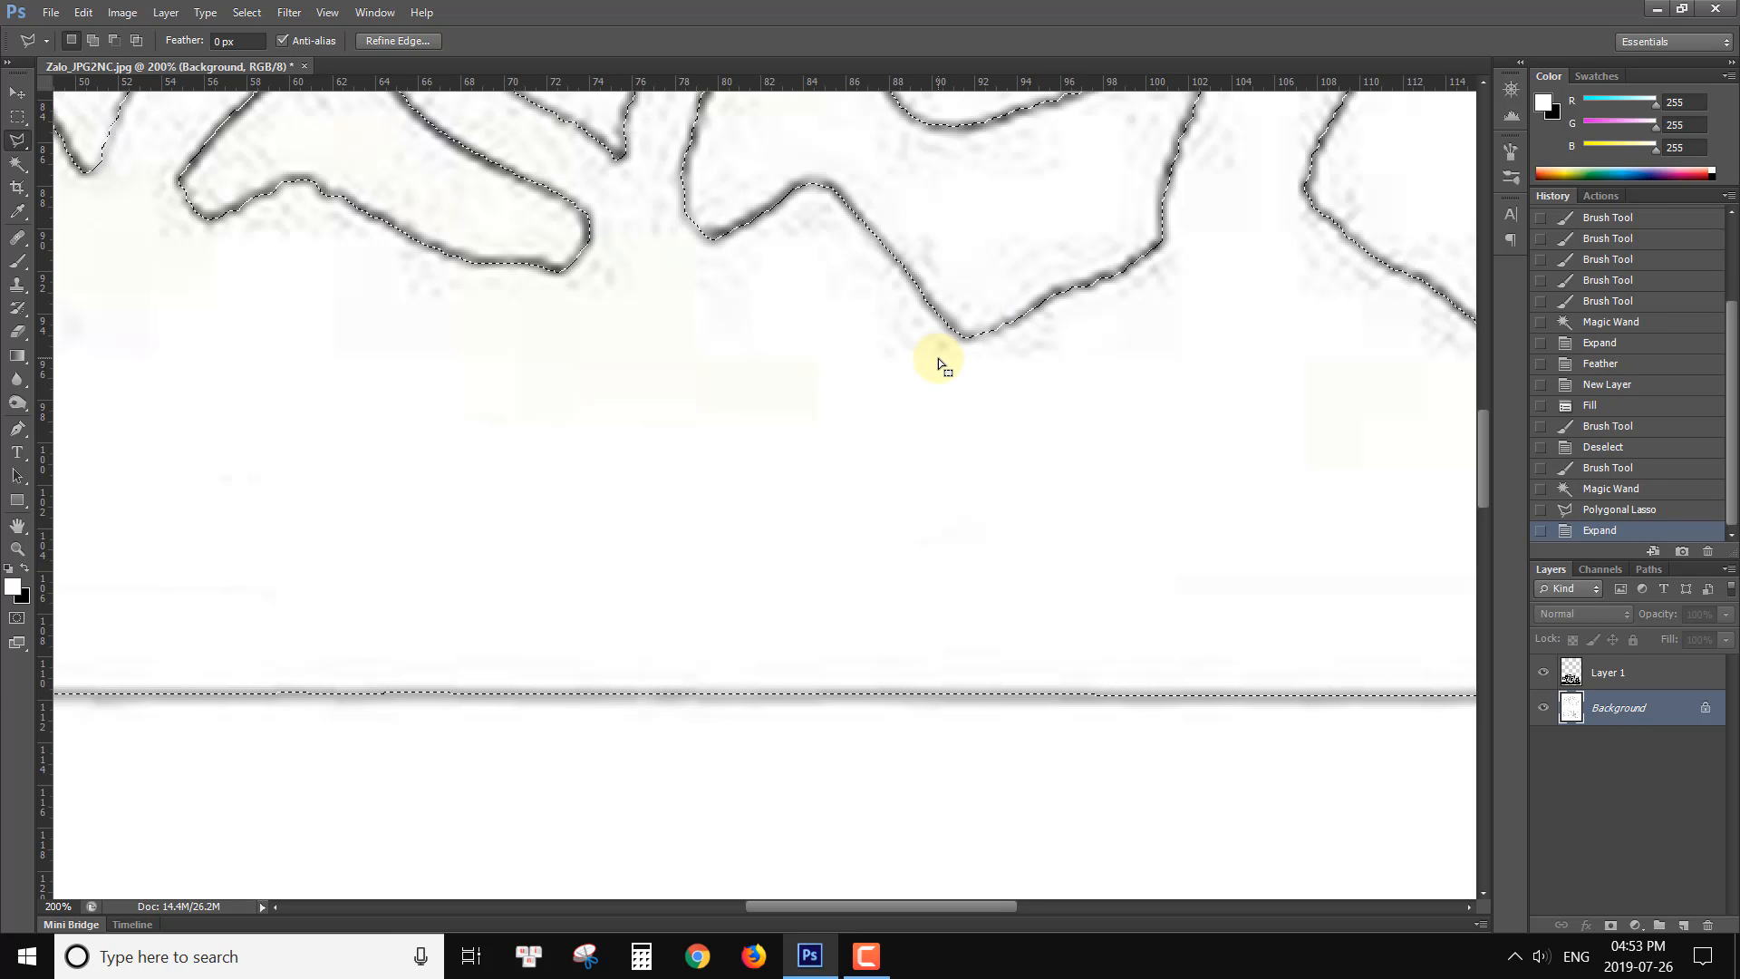
Step: Feather the upper design's selection with a radius of 3 pixels
key("shift+F6")
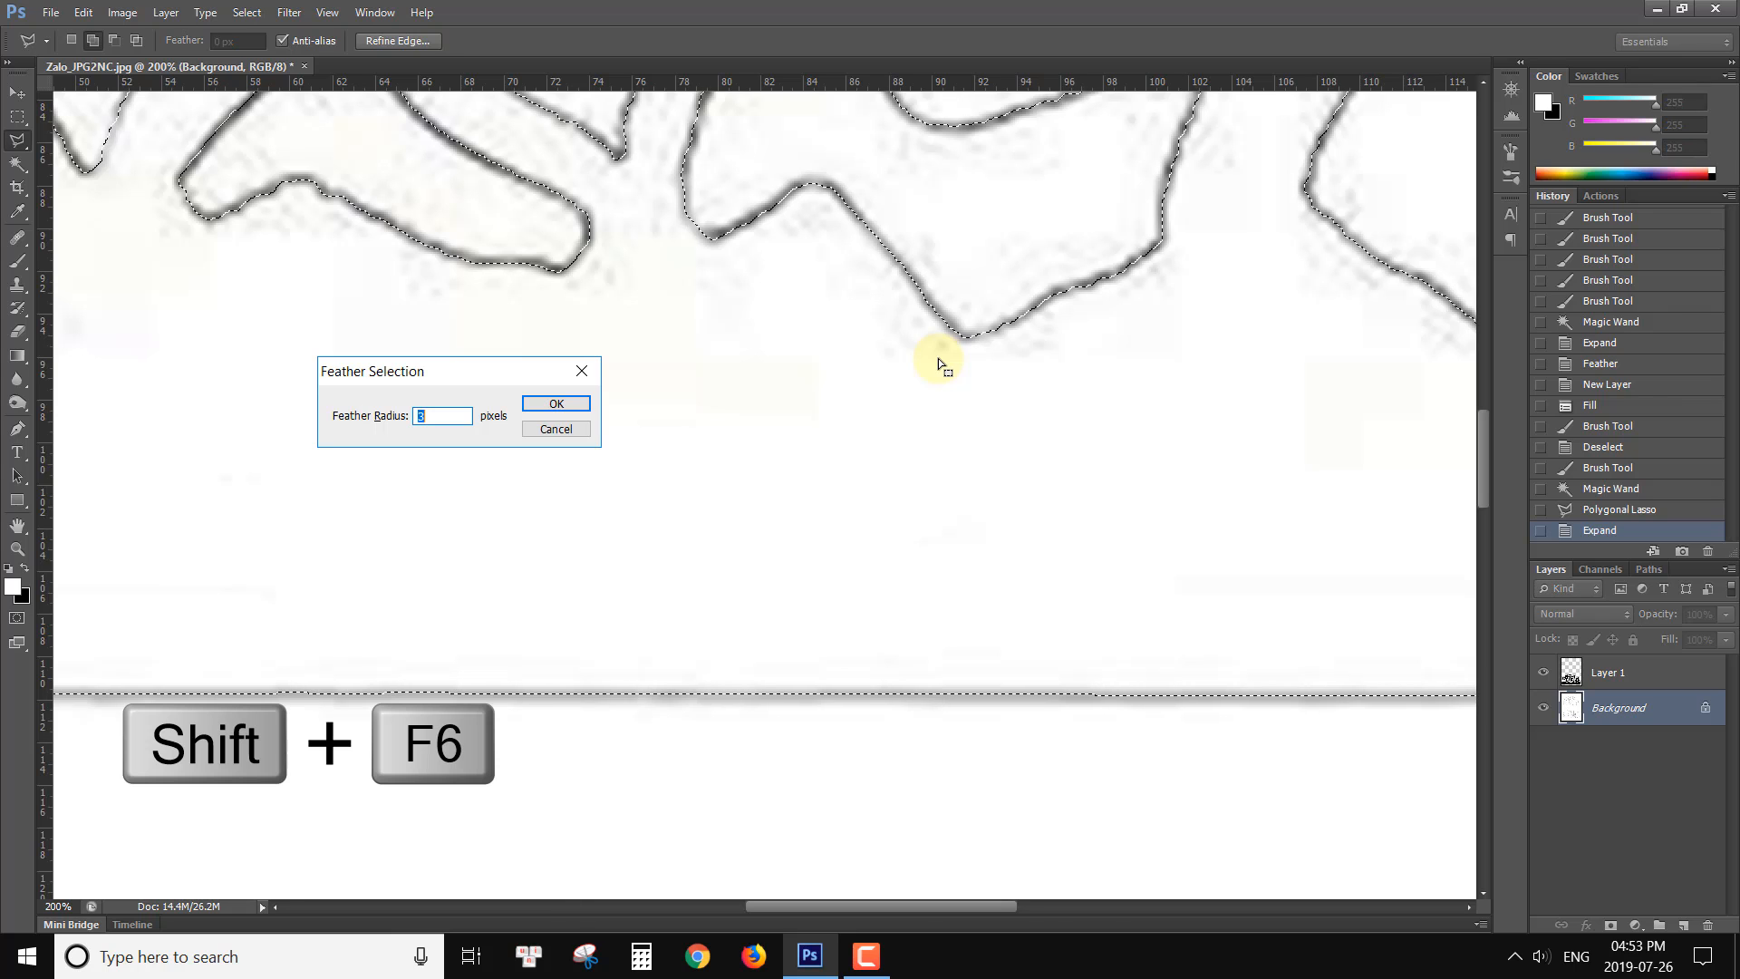
type("3")
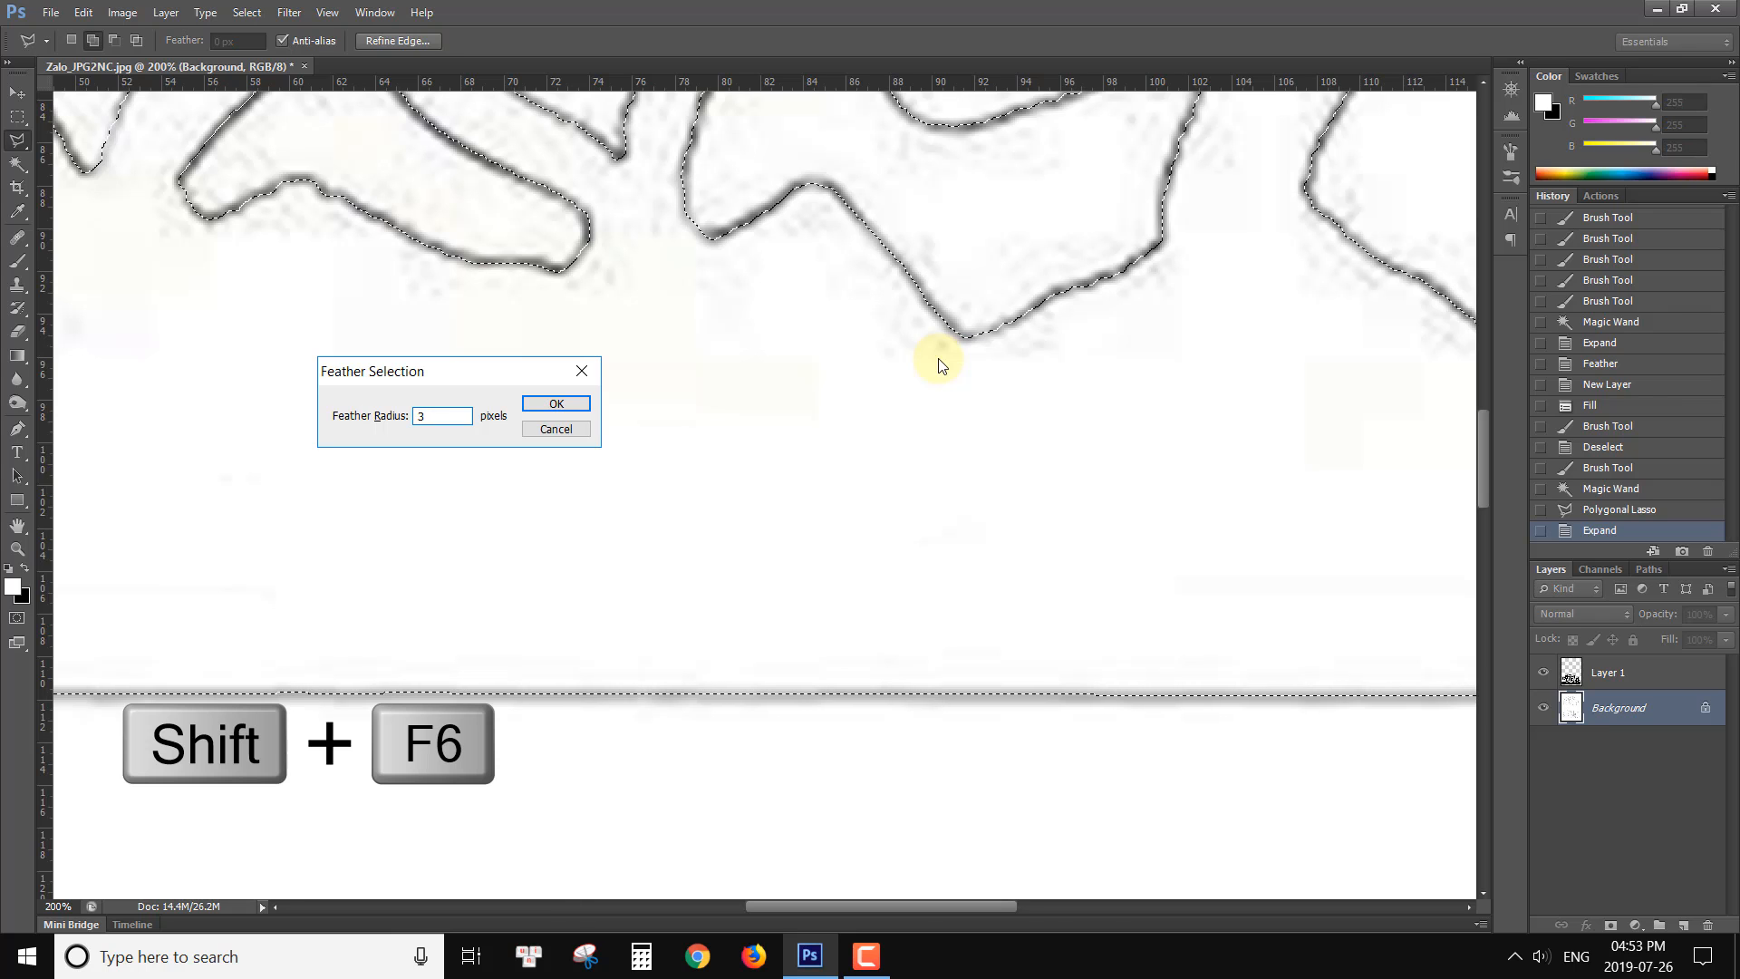
left_click(560, 404)
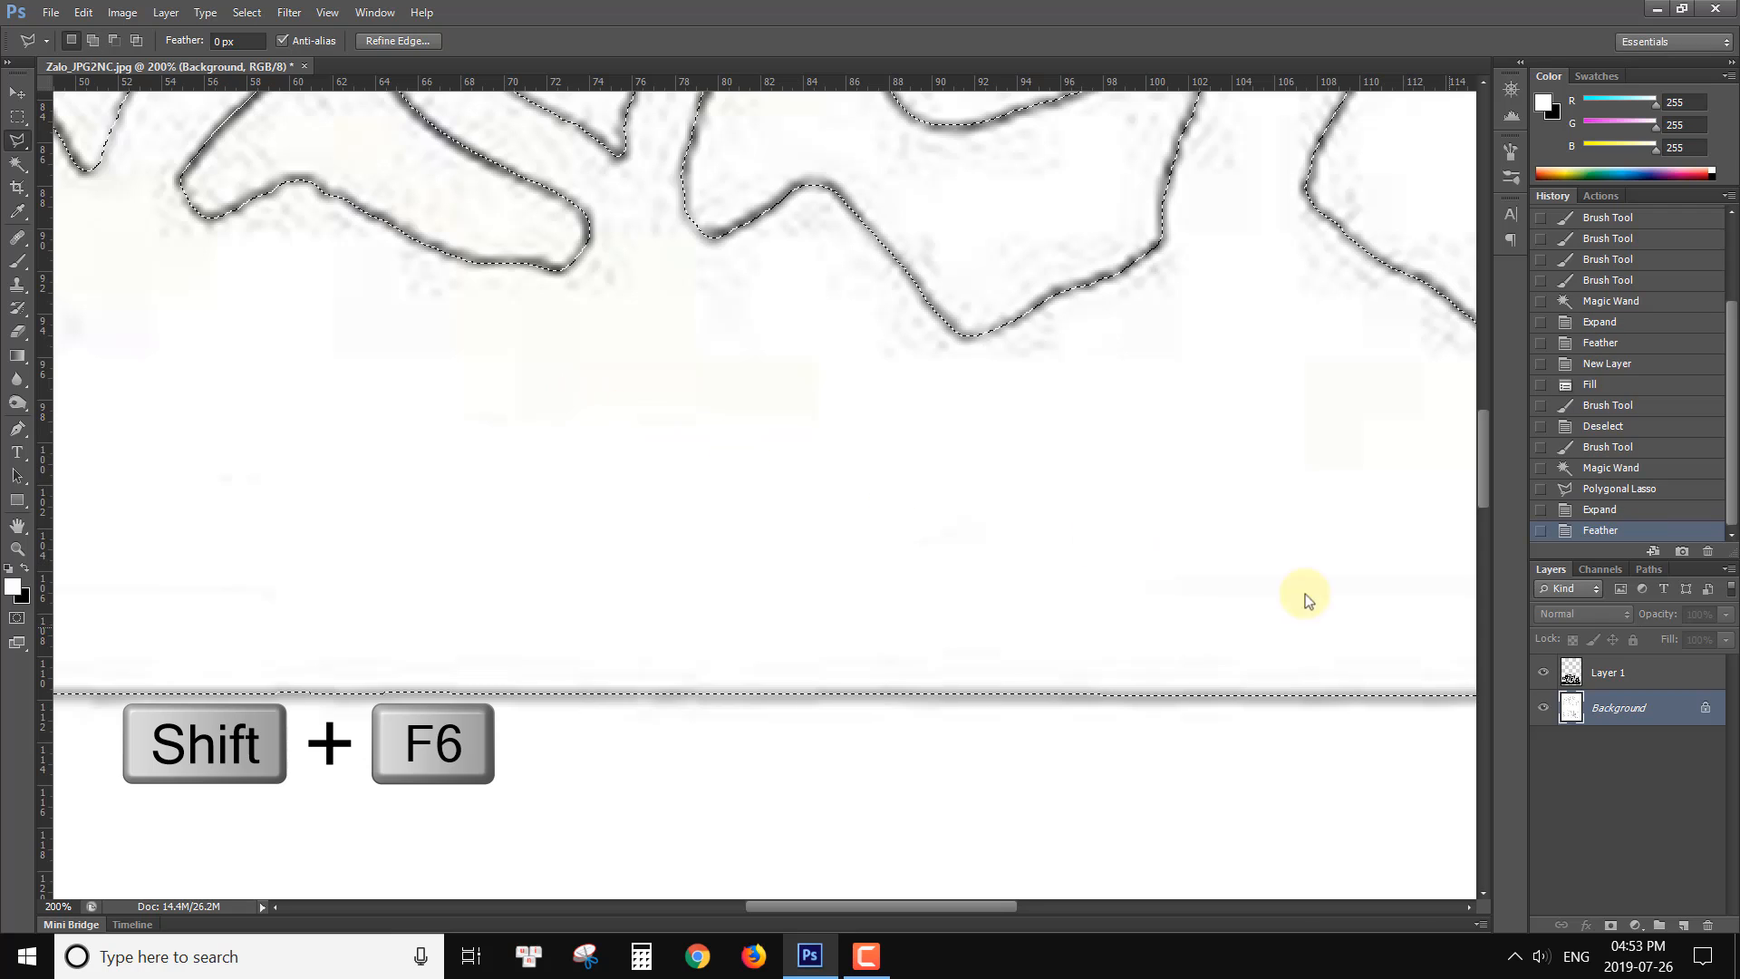
Step: Fill the feathered selection of the upper design with black on Layer 1 and deselect it
left_click(1623, 675)
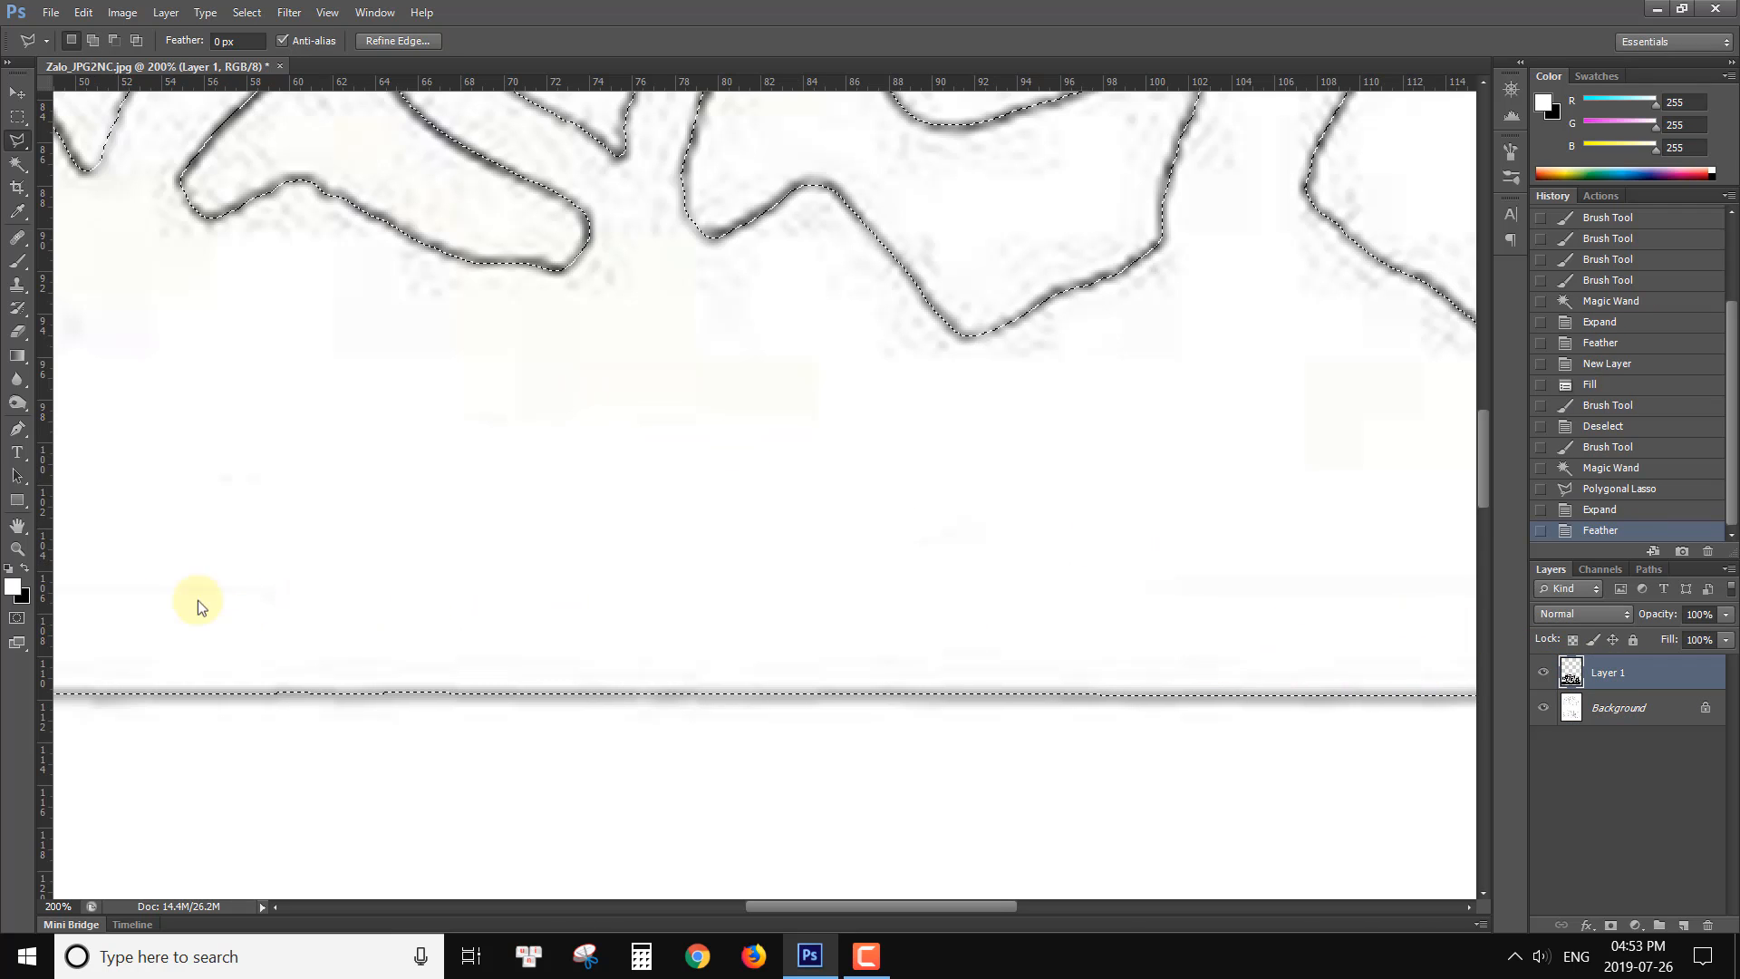
key("x")
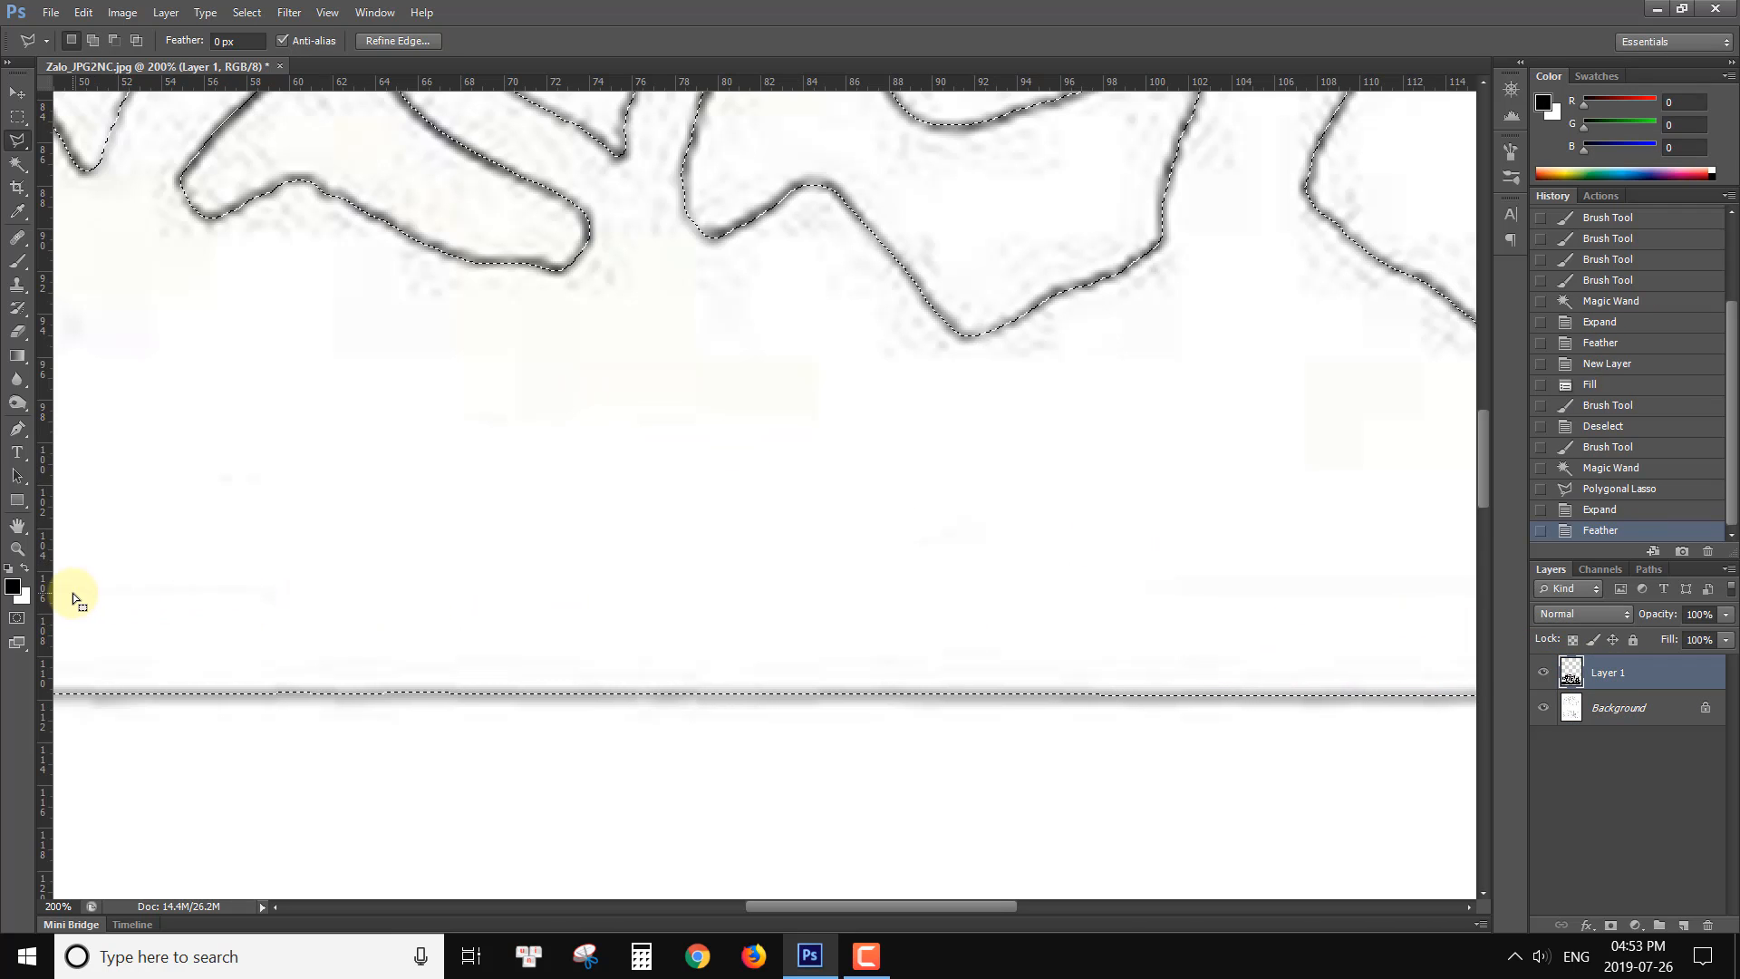
key("alt+Delete")
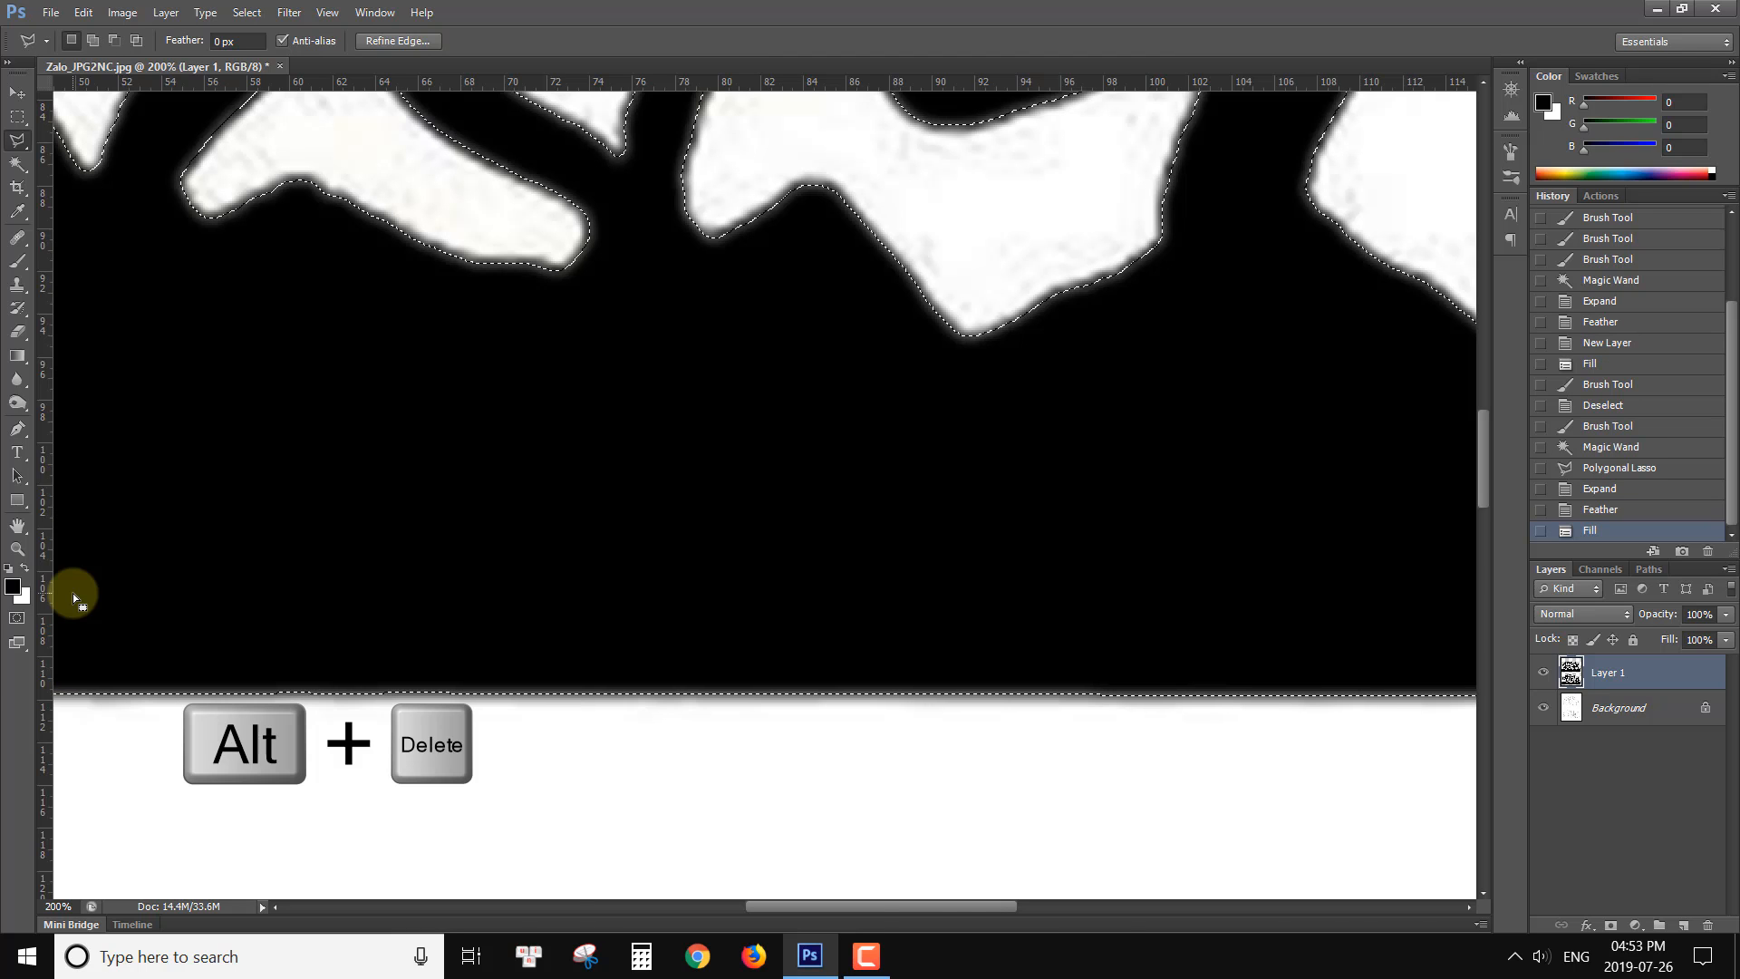
key("ctrl+0")
key("ctrl+d")
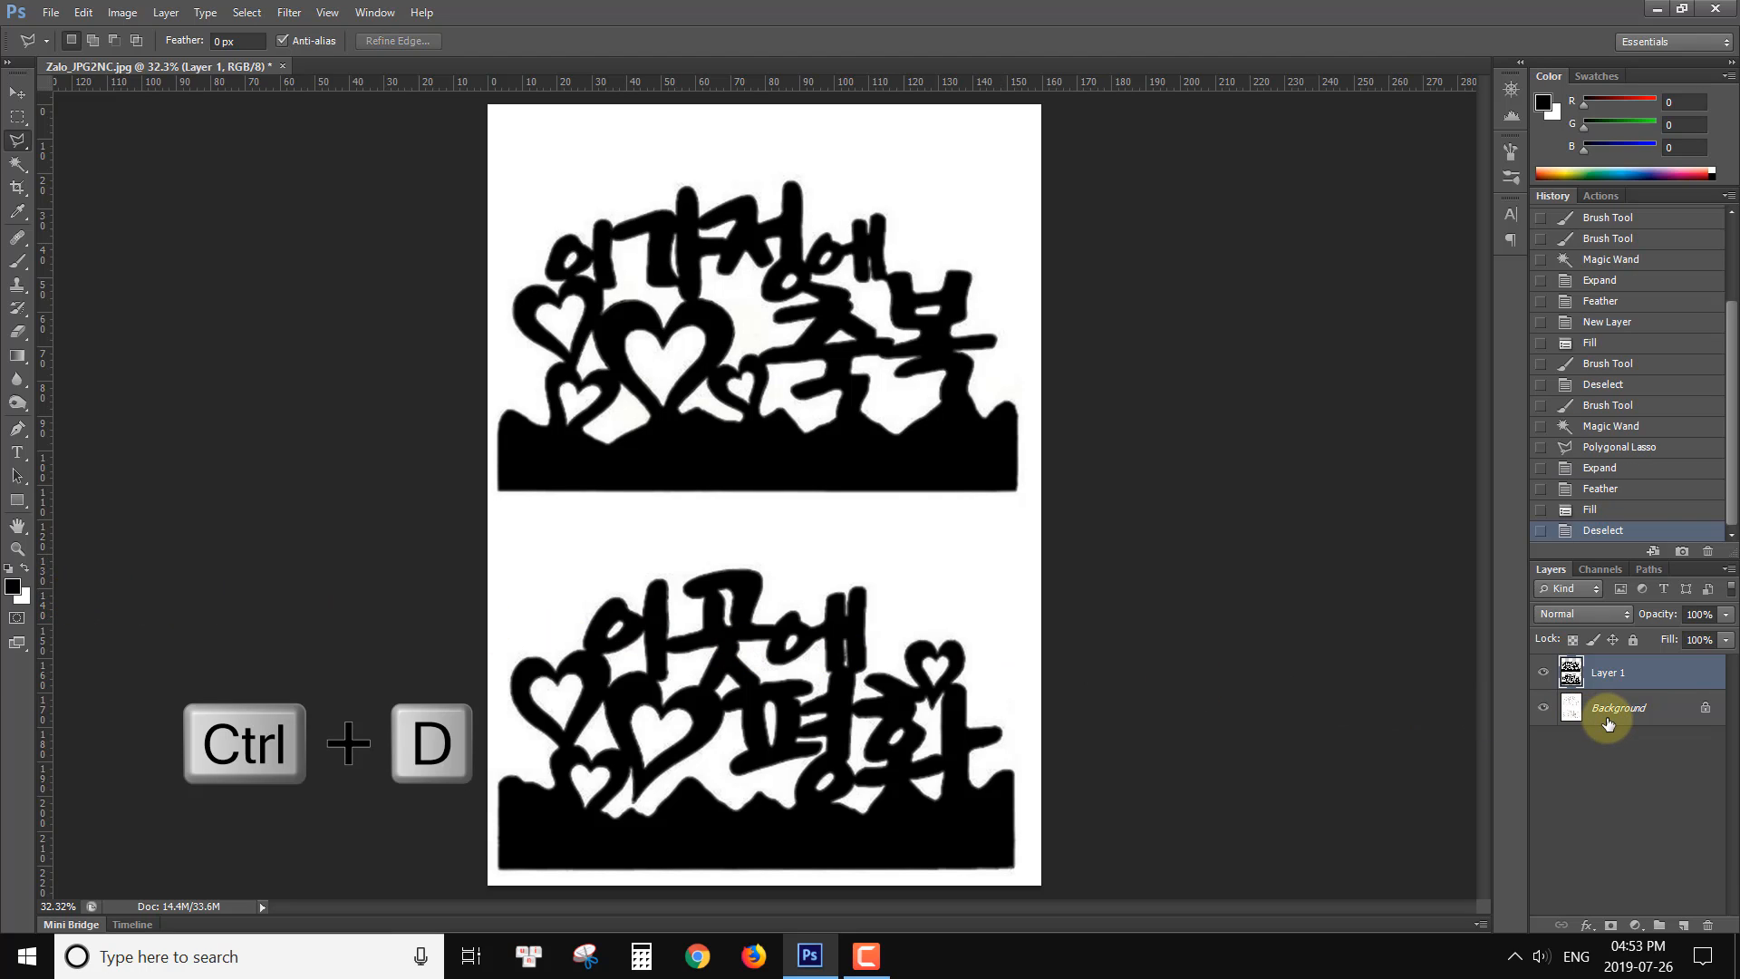
Step: Merge Layer 1 into the Background and apply a Gaussian Blur with a radius of 1.1 pixels
key("ctrl+e")
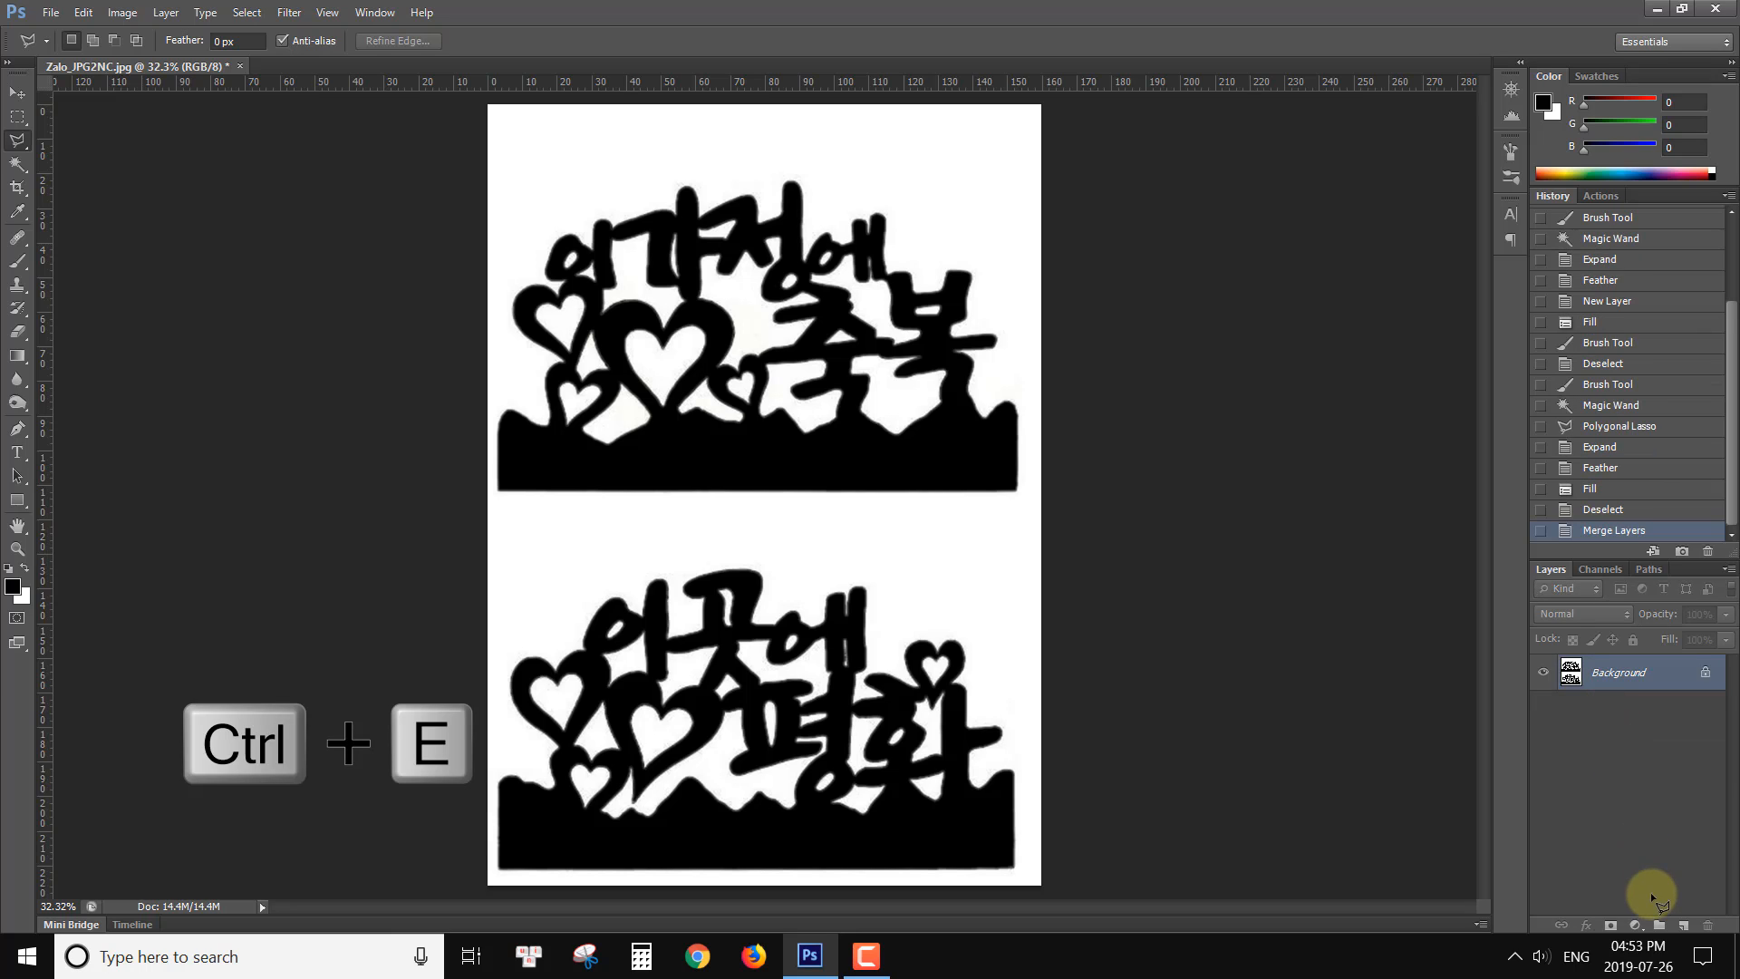
left_click(283, 12)
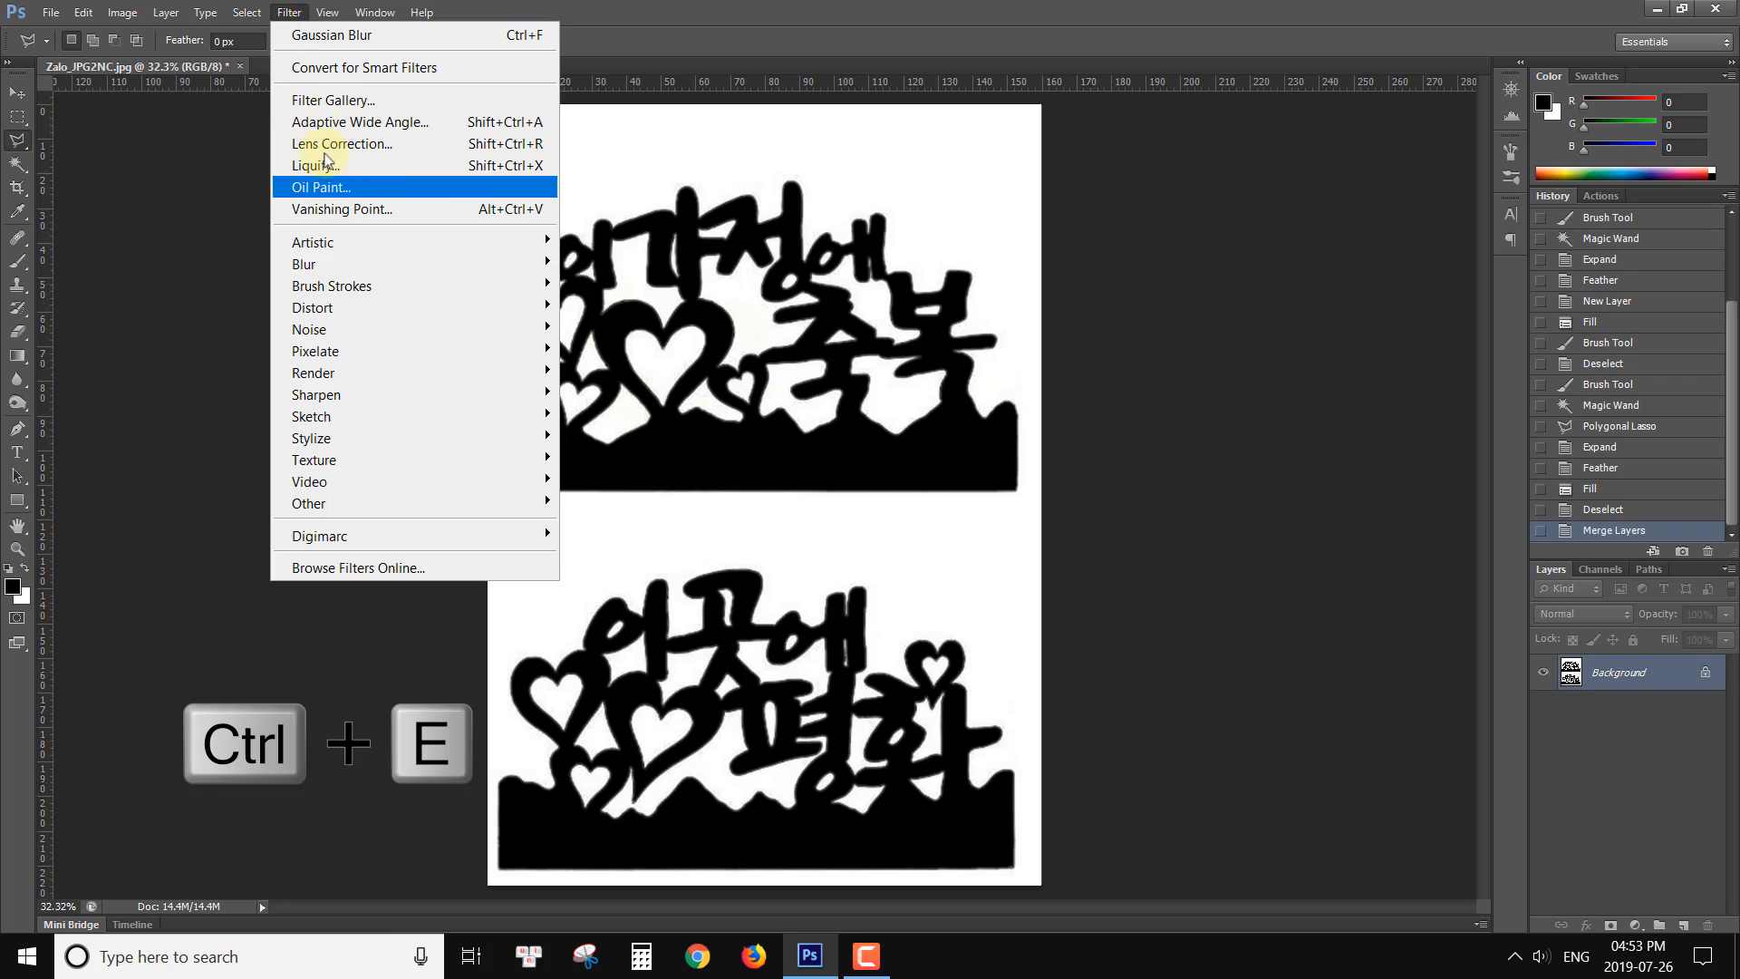
mouse_move(358, 265)
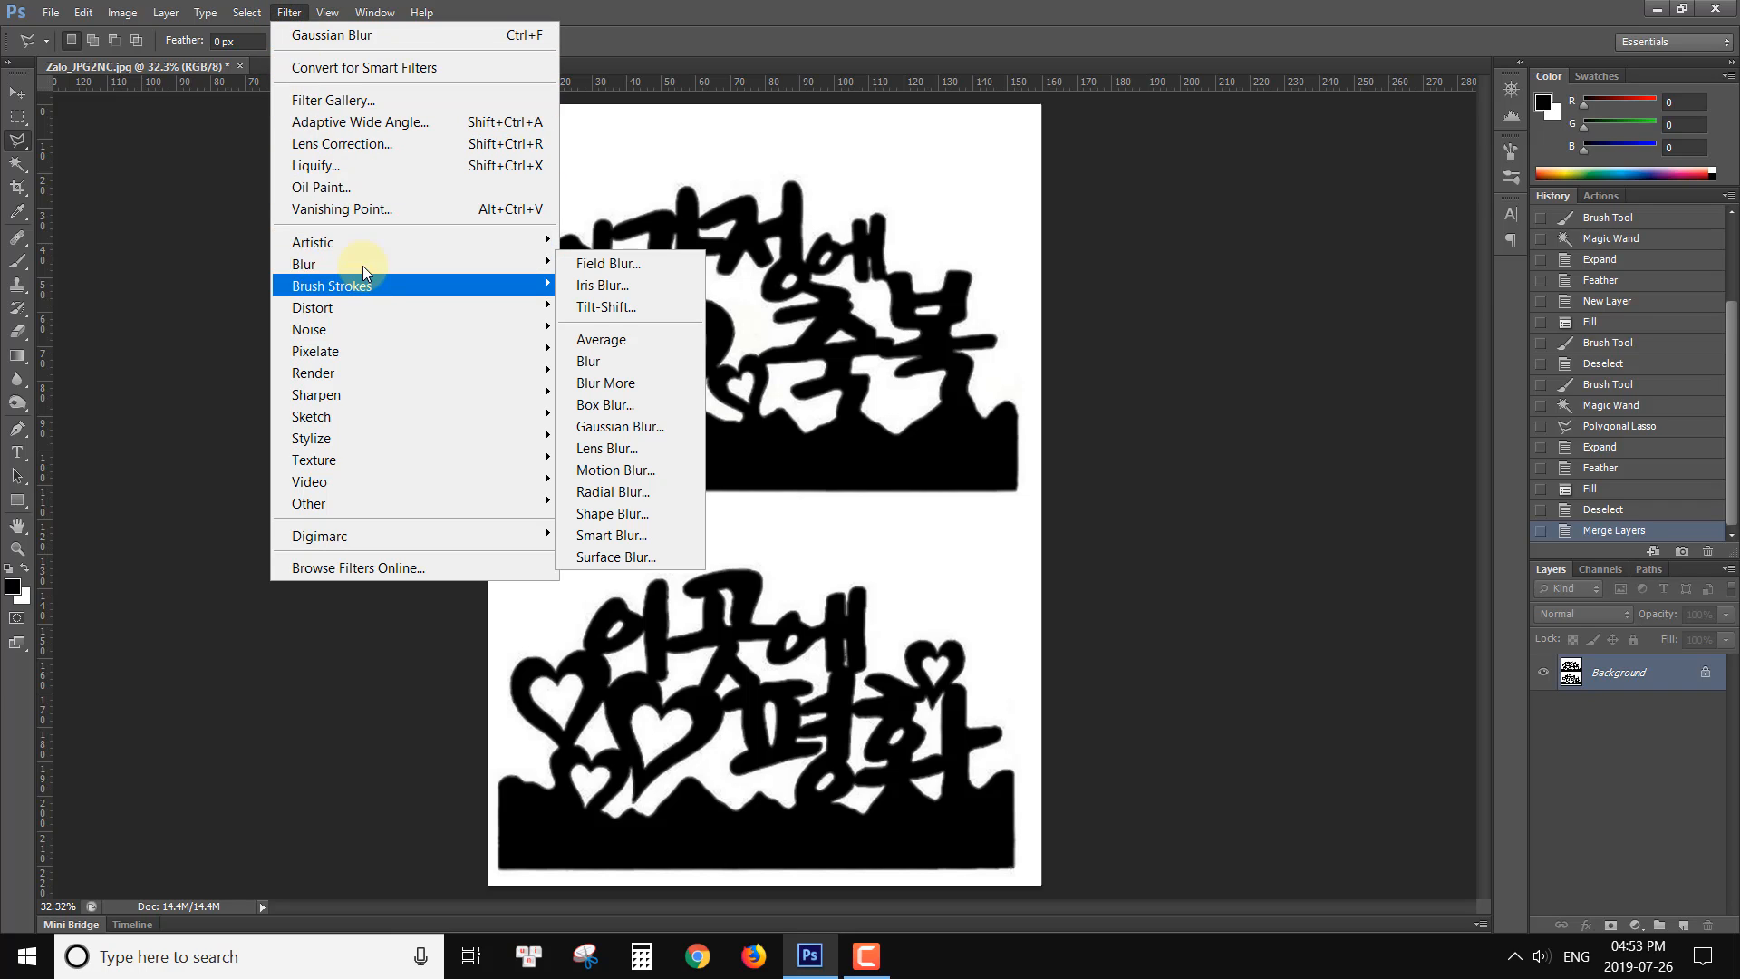
left_click(602, 428)
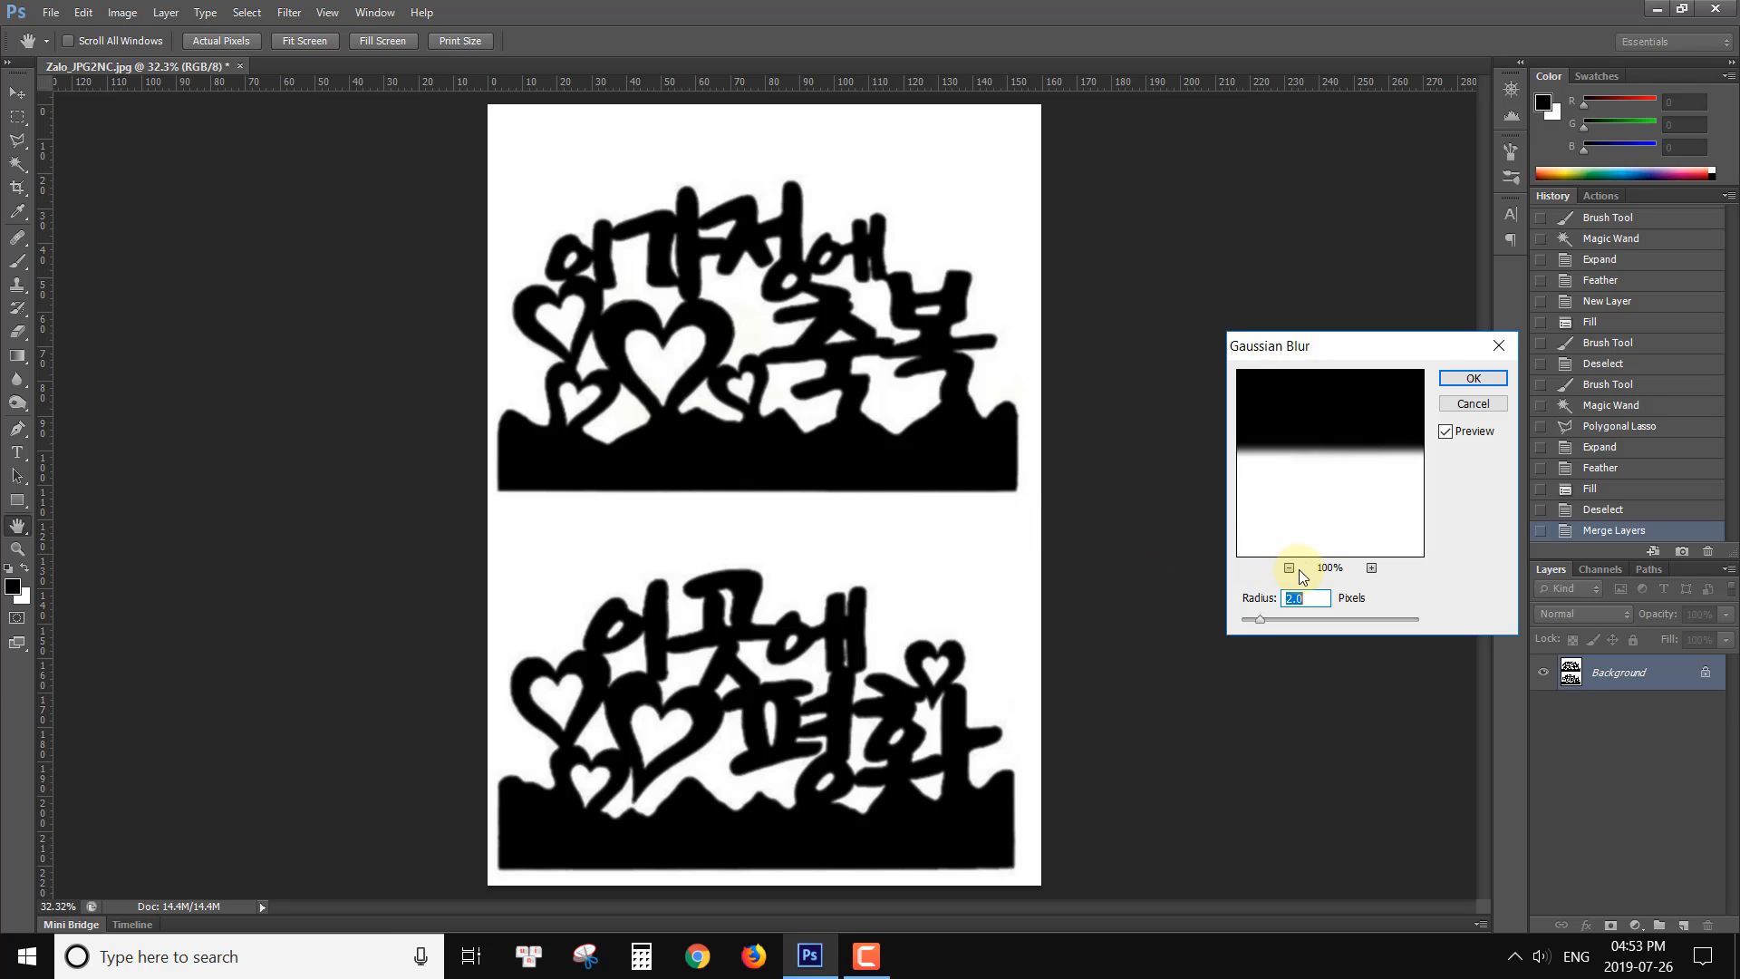
left_click(1371, 568)
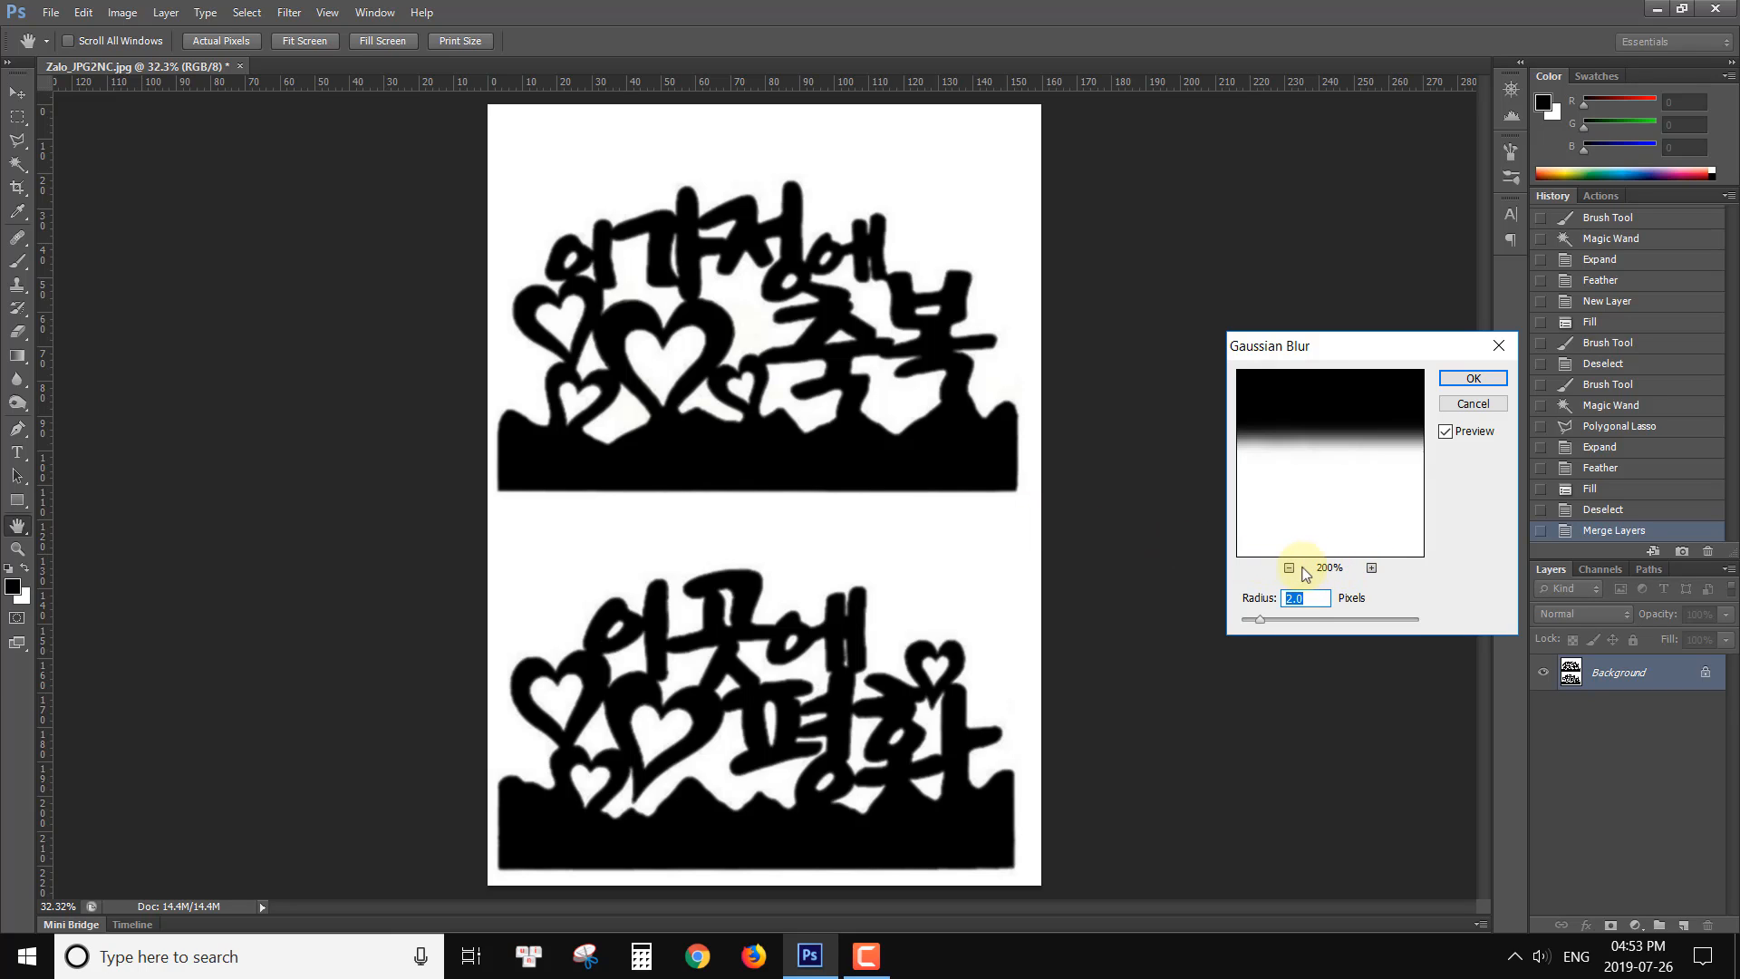
left_click(1289, 568)
left_click(876, 357)
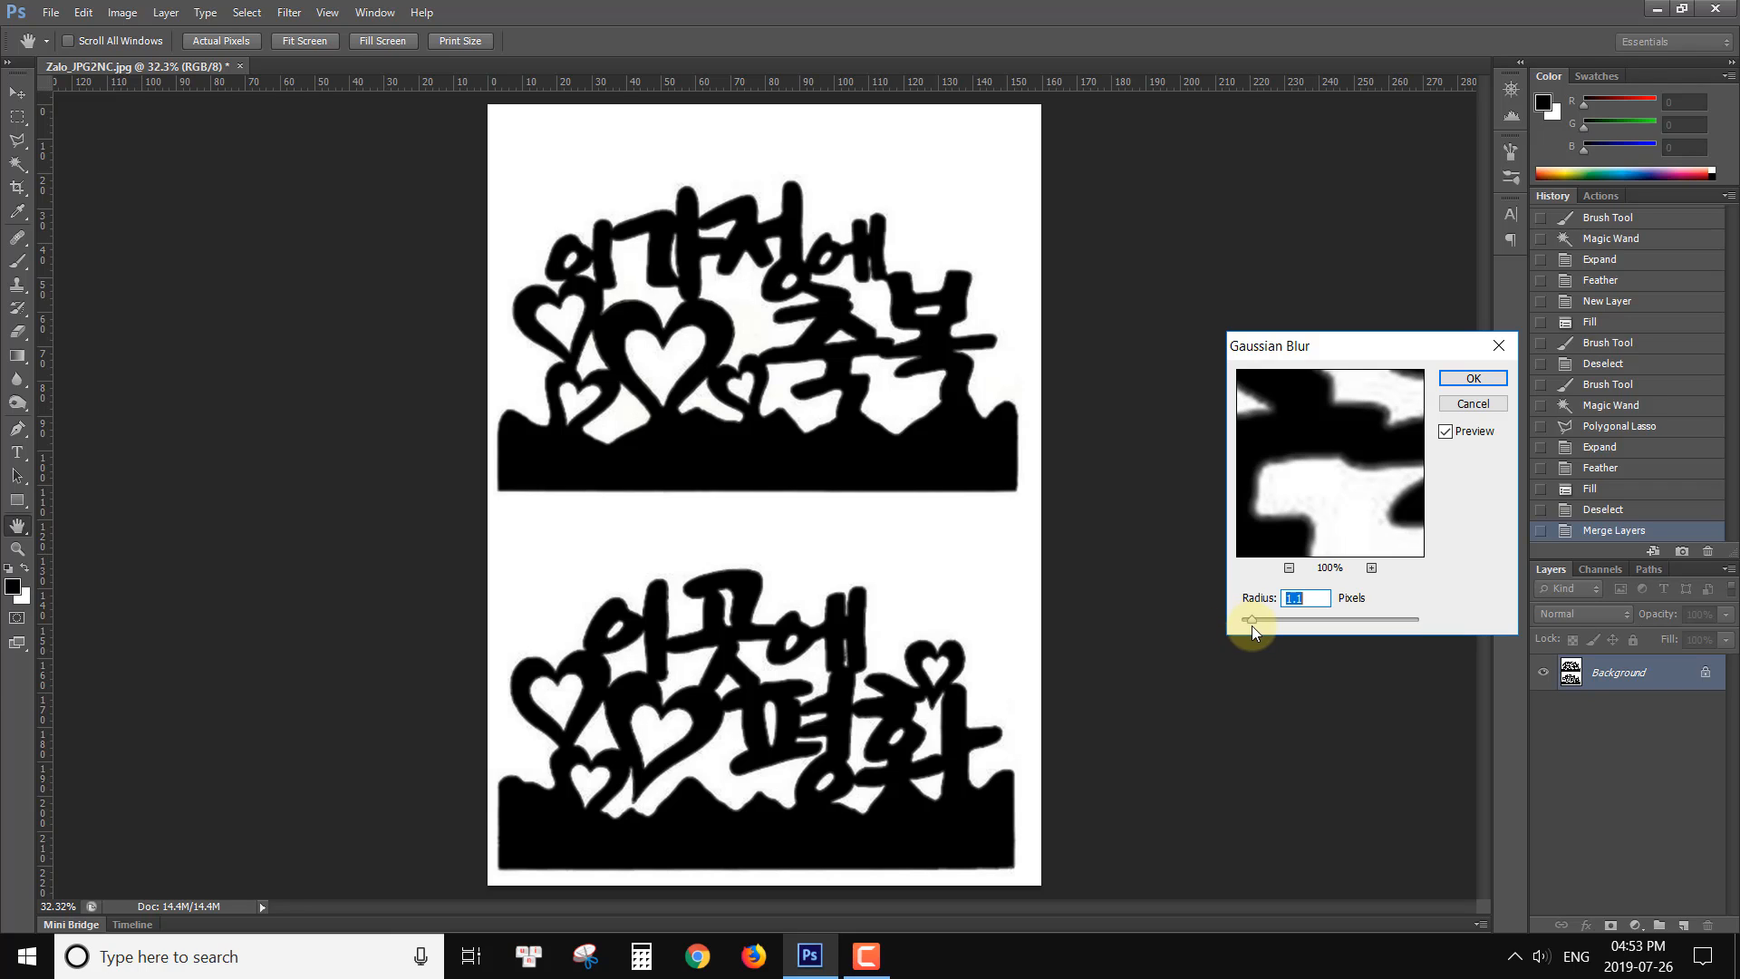
left_click(1256, 601)
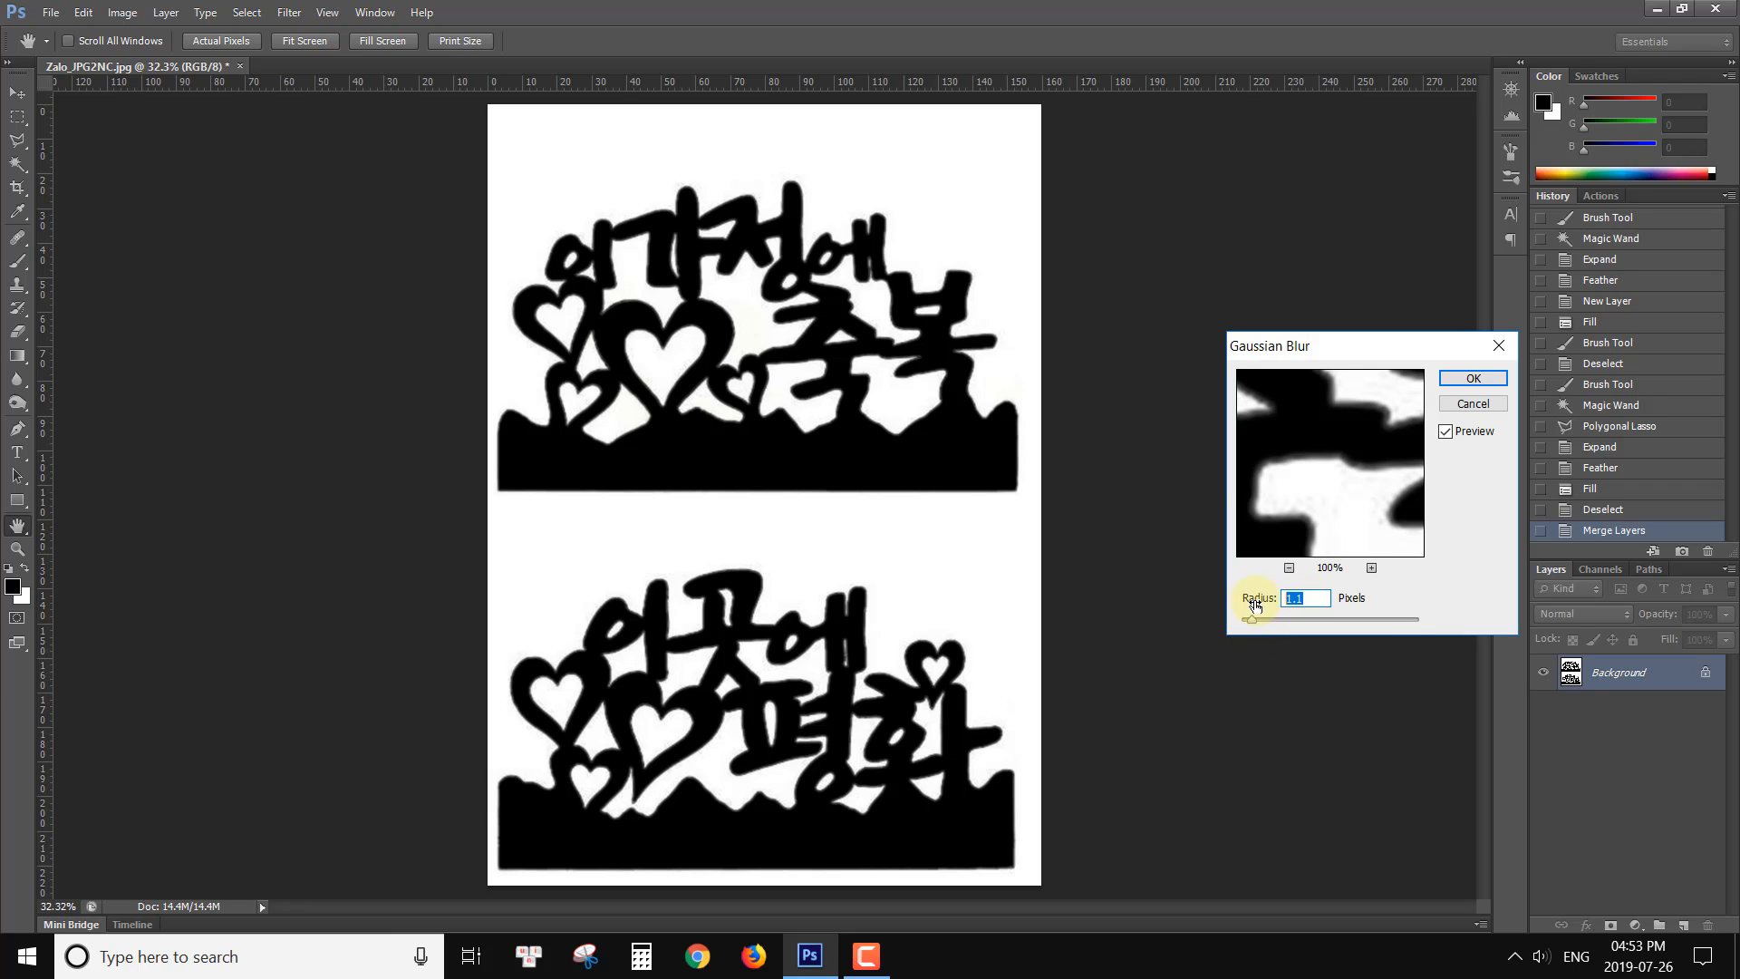
key("Return")
key("l")
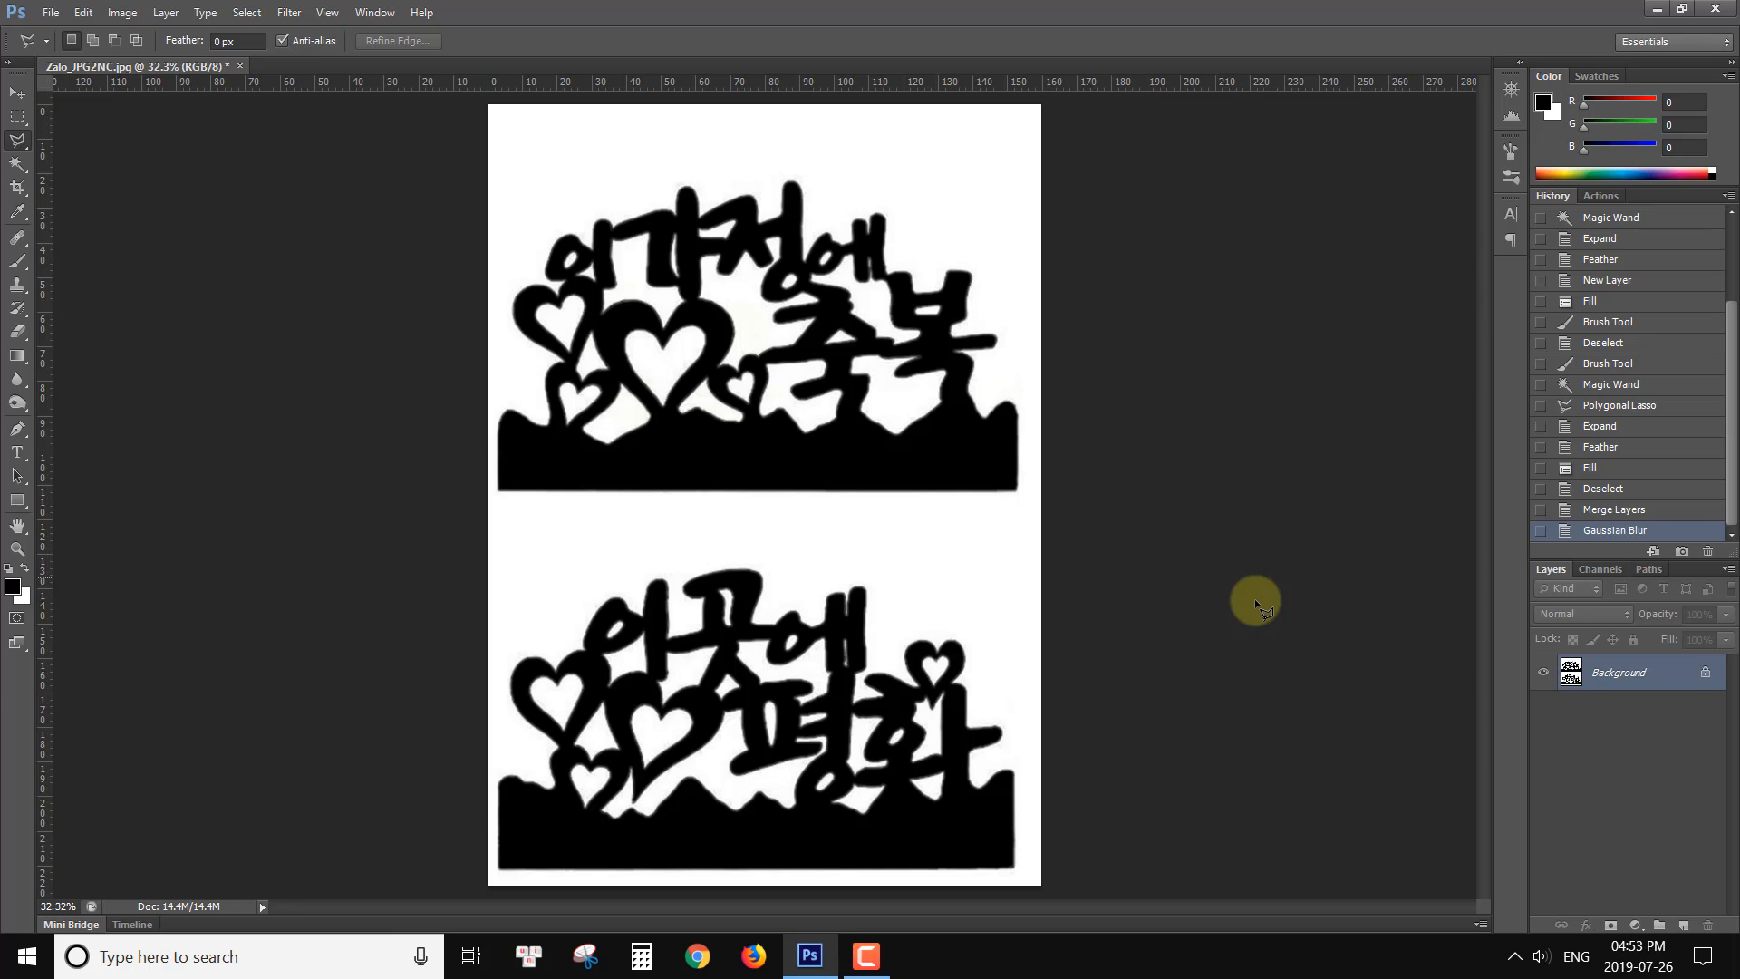
Step: Add a Curves adjustment layer and bring its black and white points inward to steepen the curve and sharpen the silhouette edges
left_click(1640, 924)
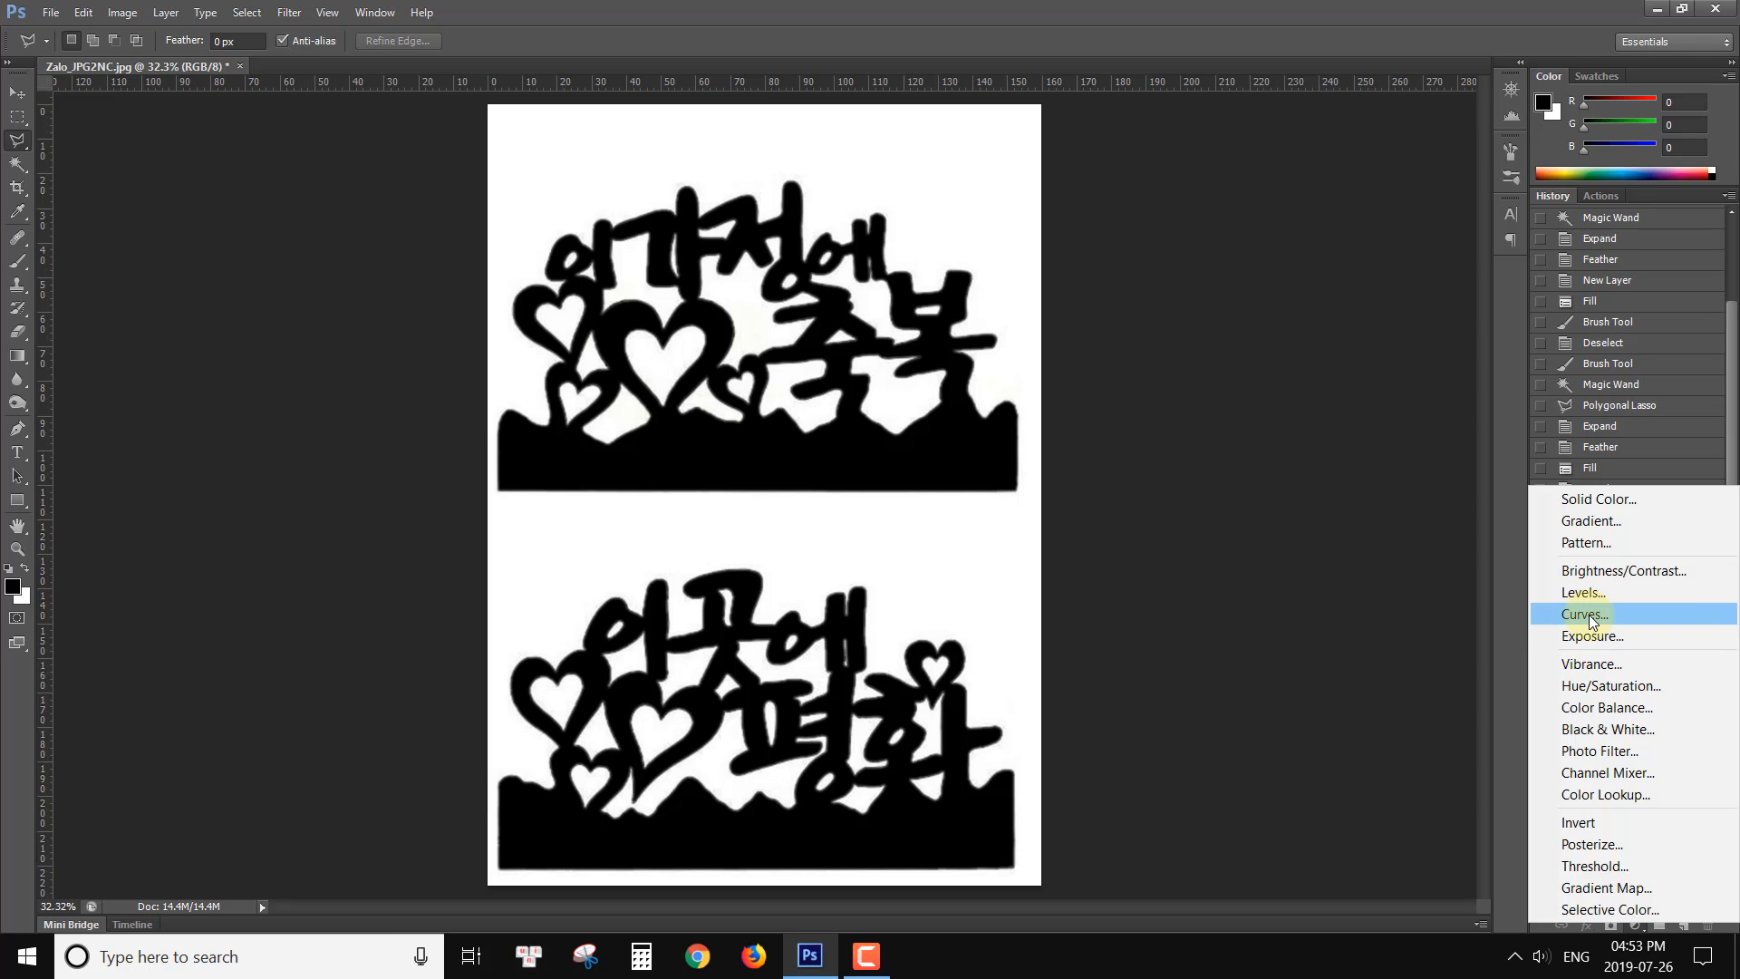
left_click(1593, 616)
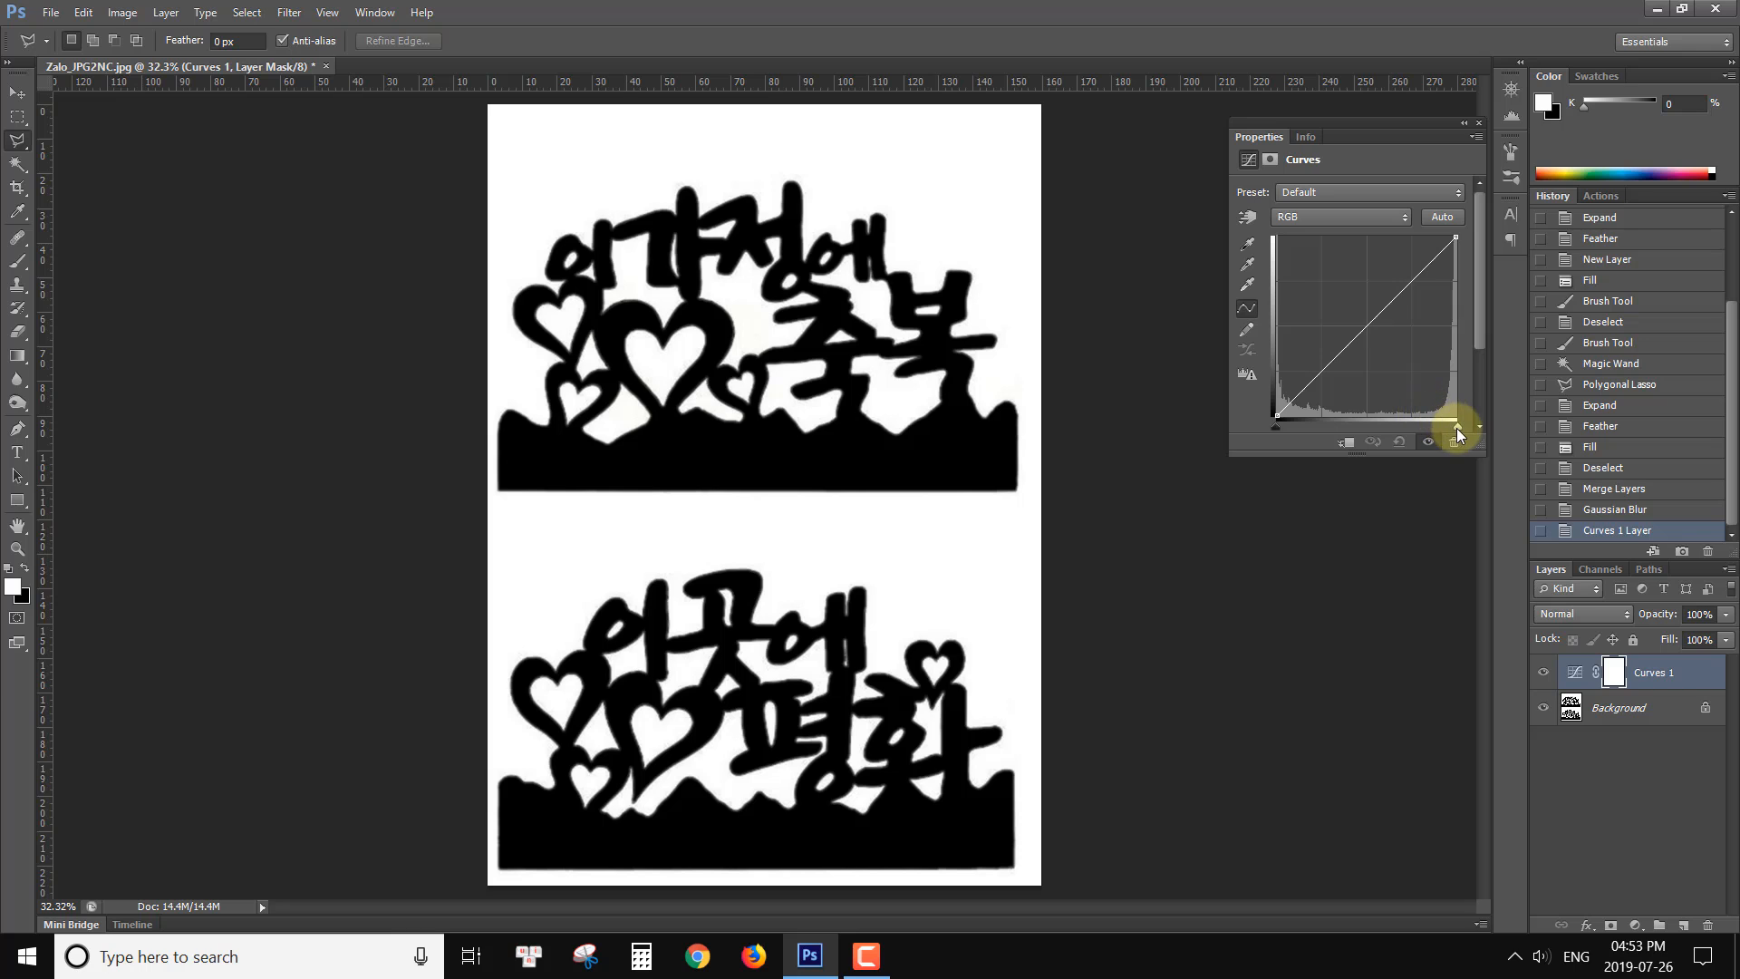
left_click_drag(1456, 426, 1445, 422)
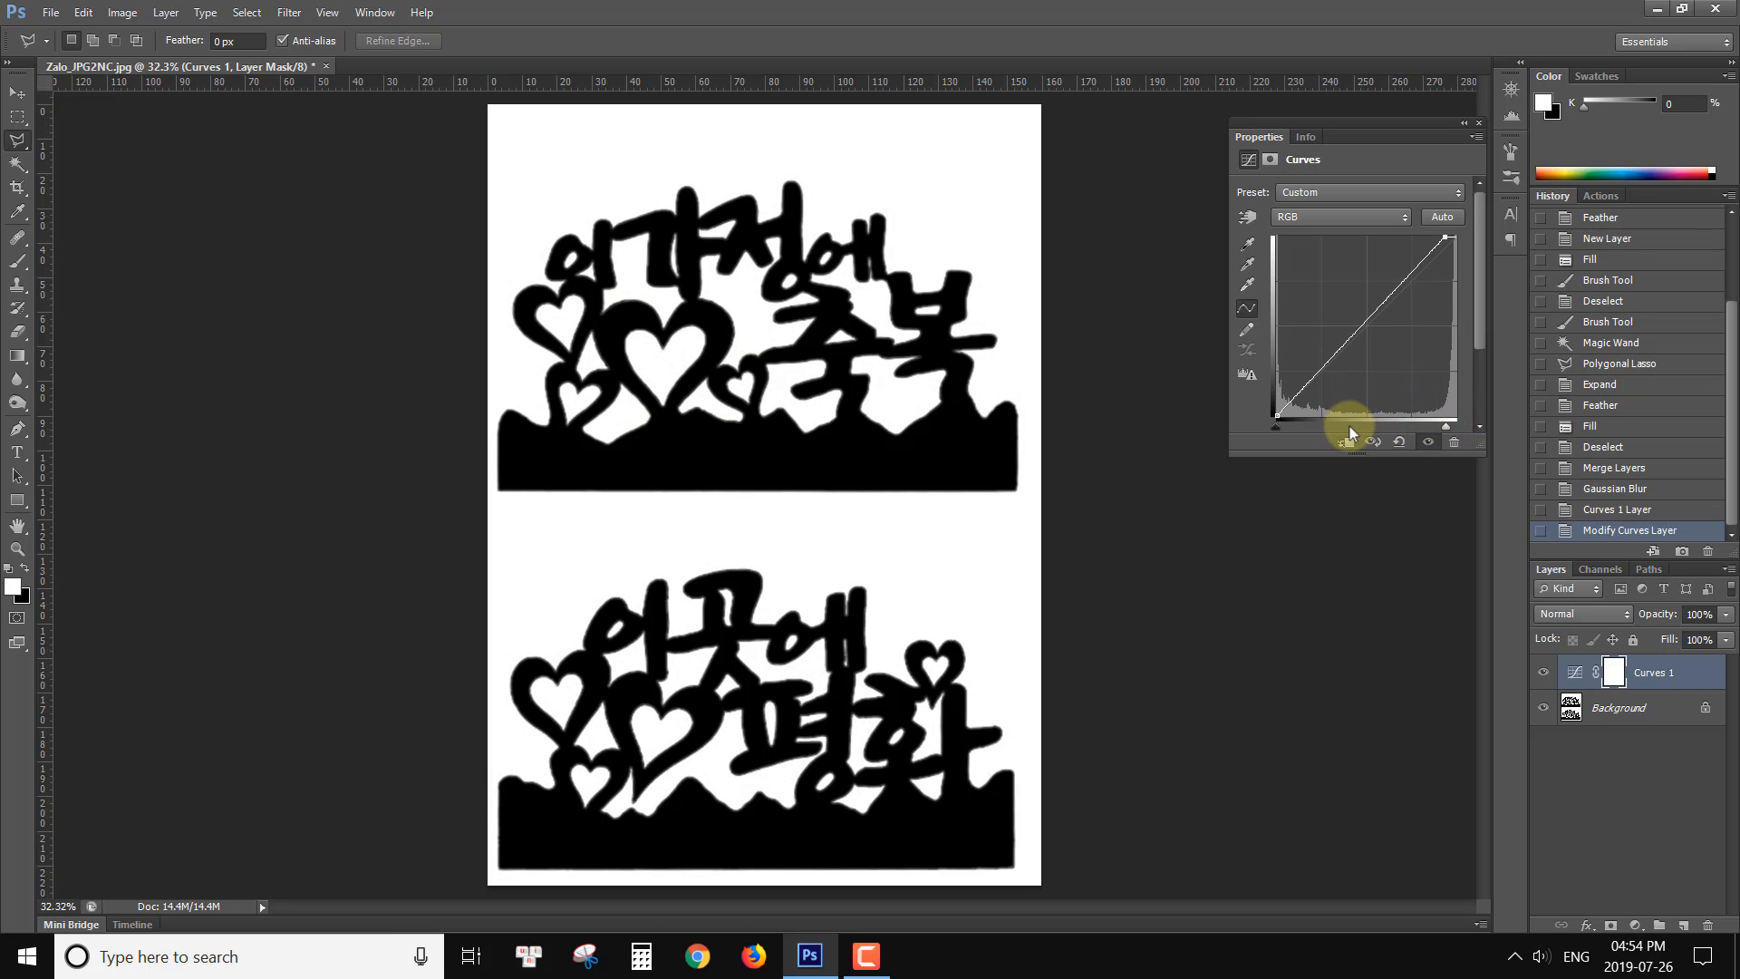
left_click_drag(1275, 427, 1317, 435)
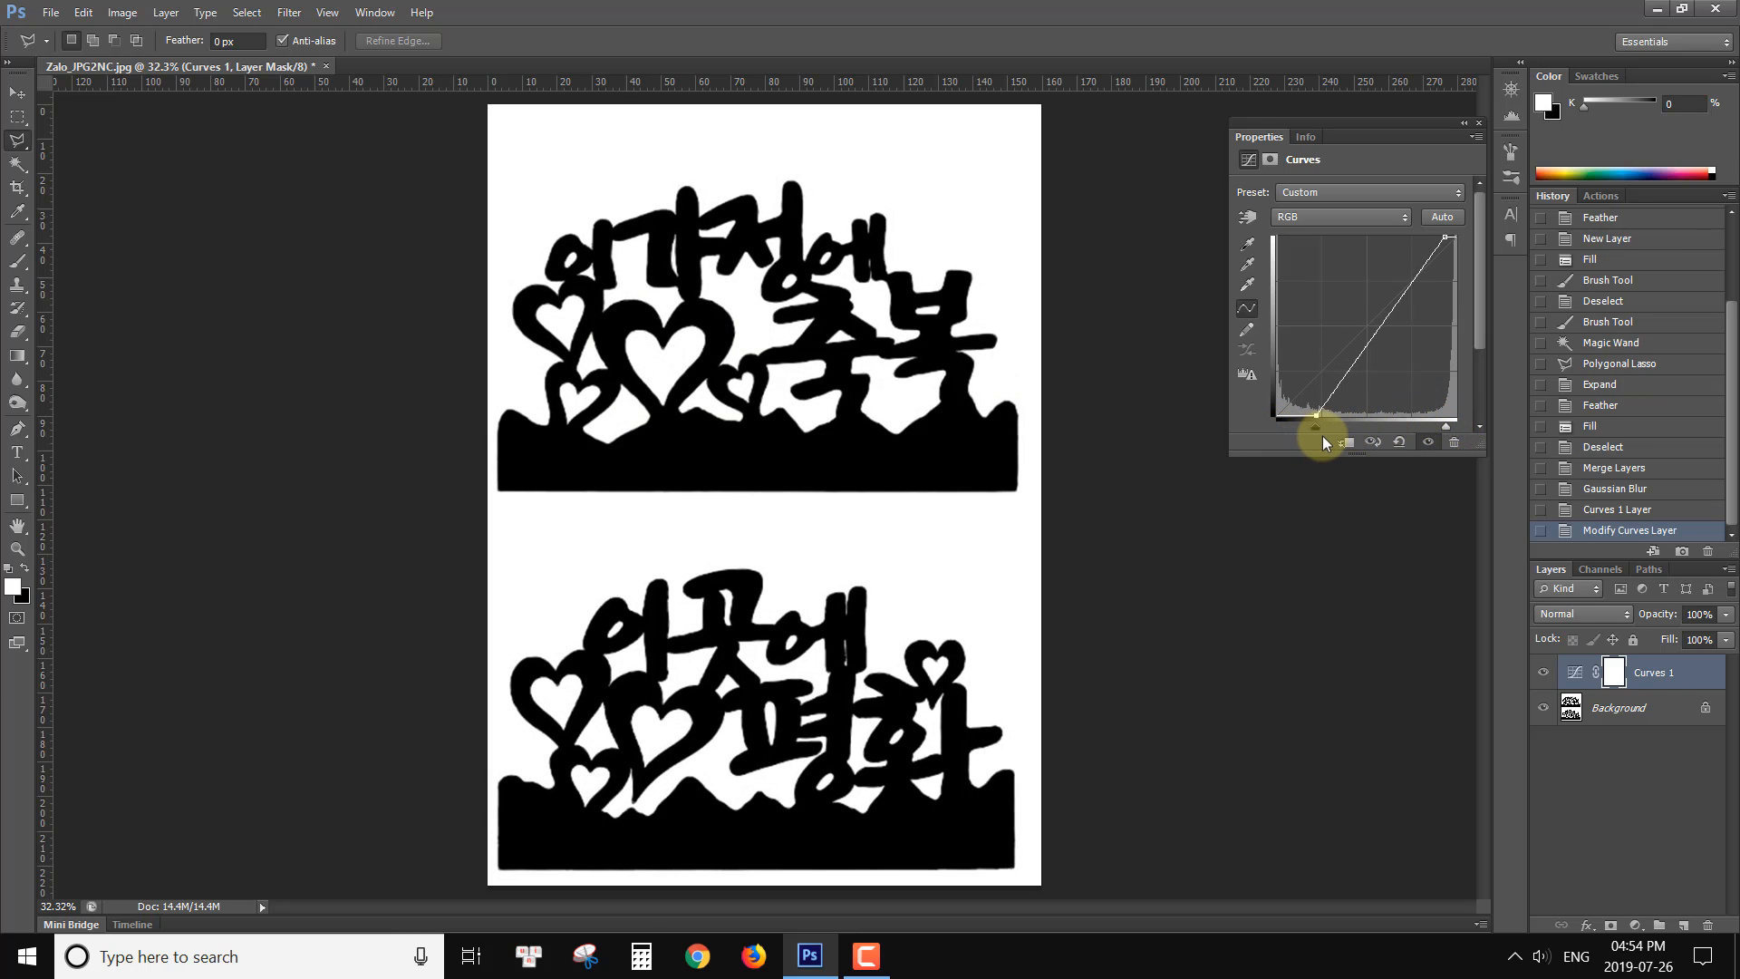
left_click_drag(1445, 427, 1419, 423)
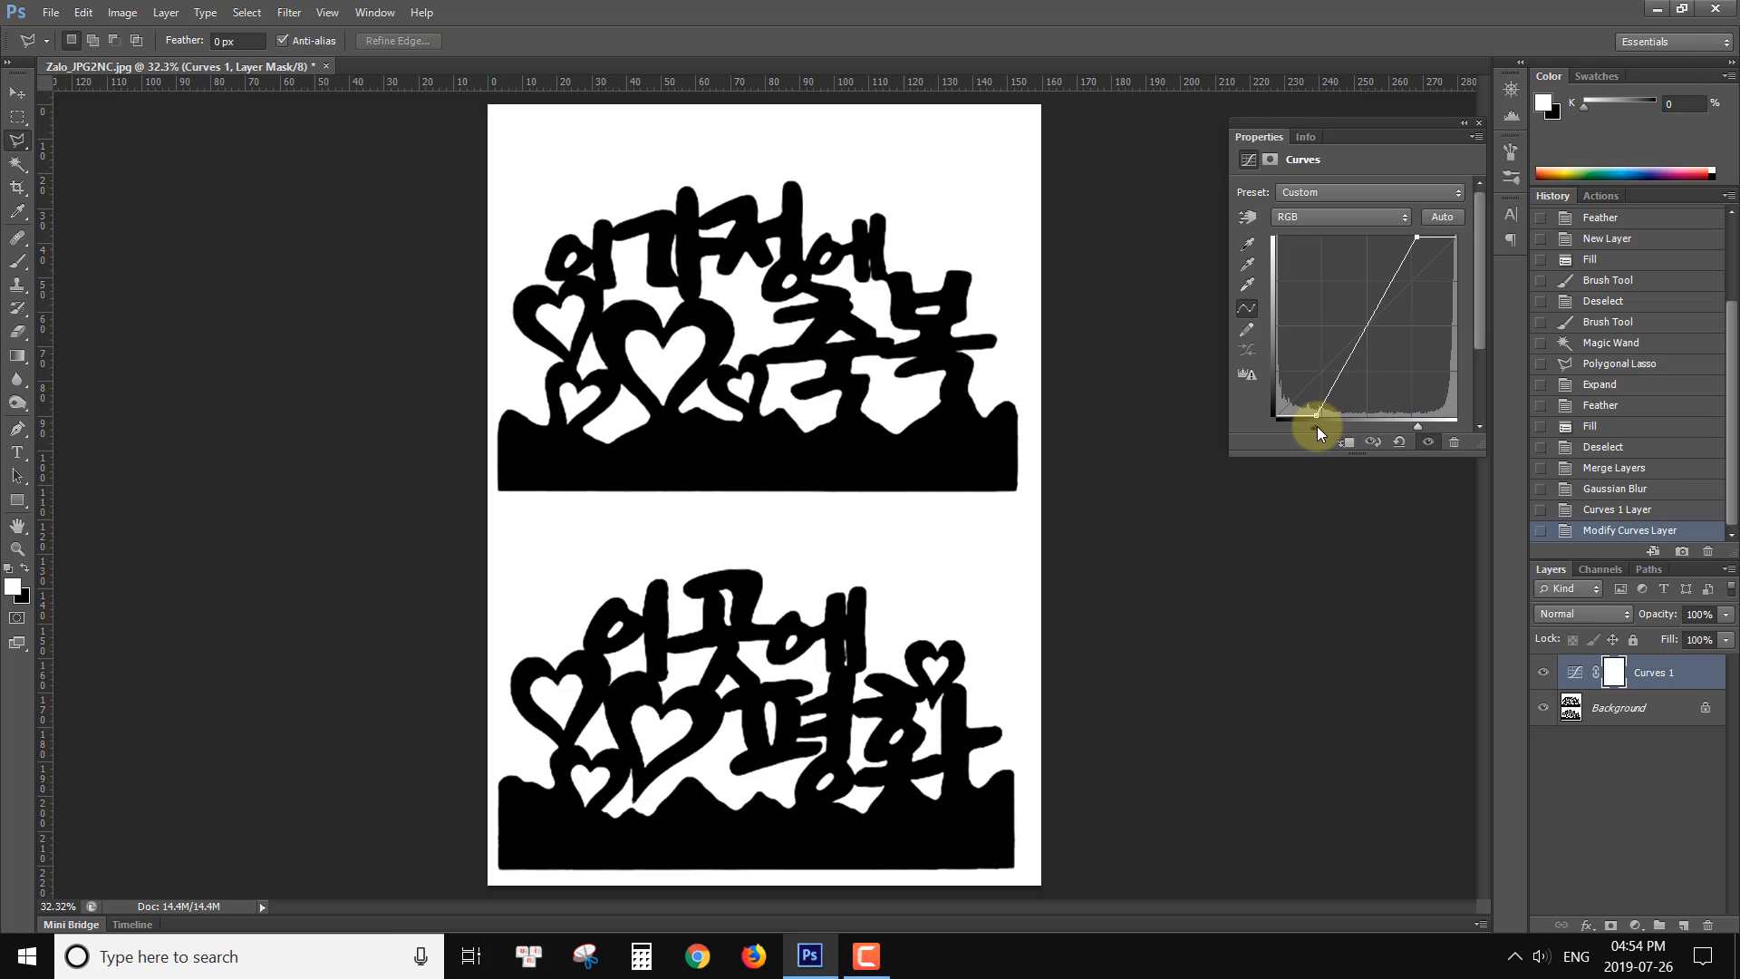
left_click_drag(1318, 426, 1337, 431)
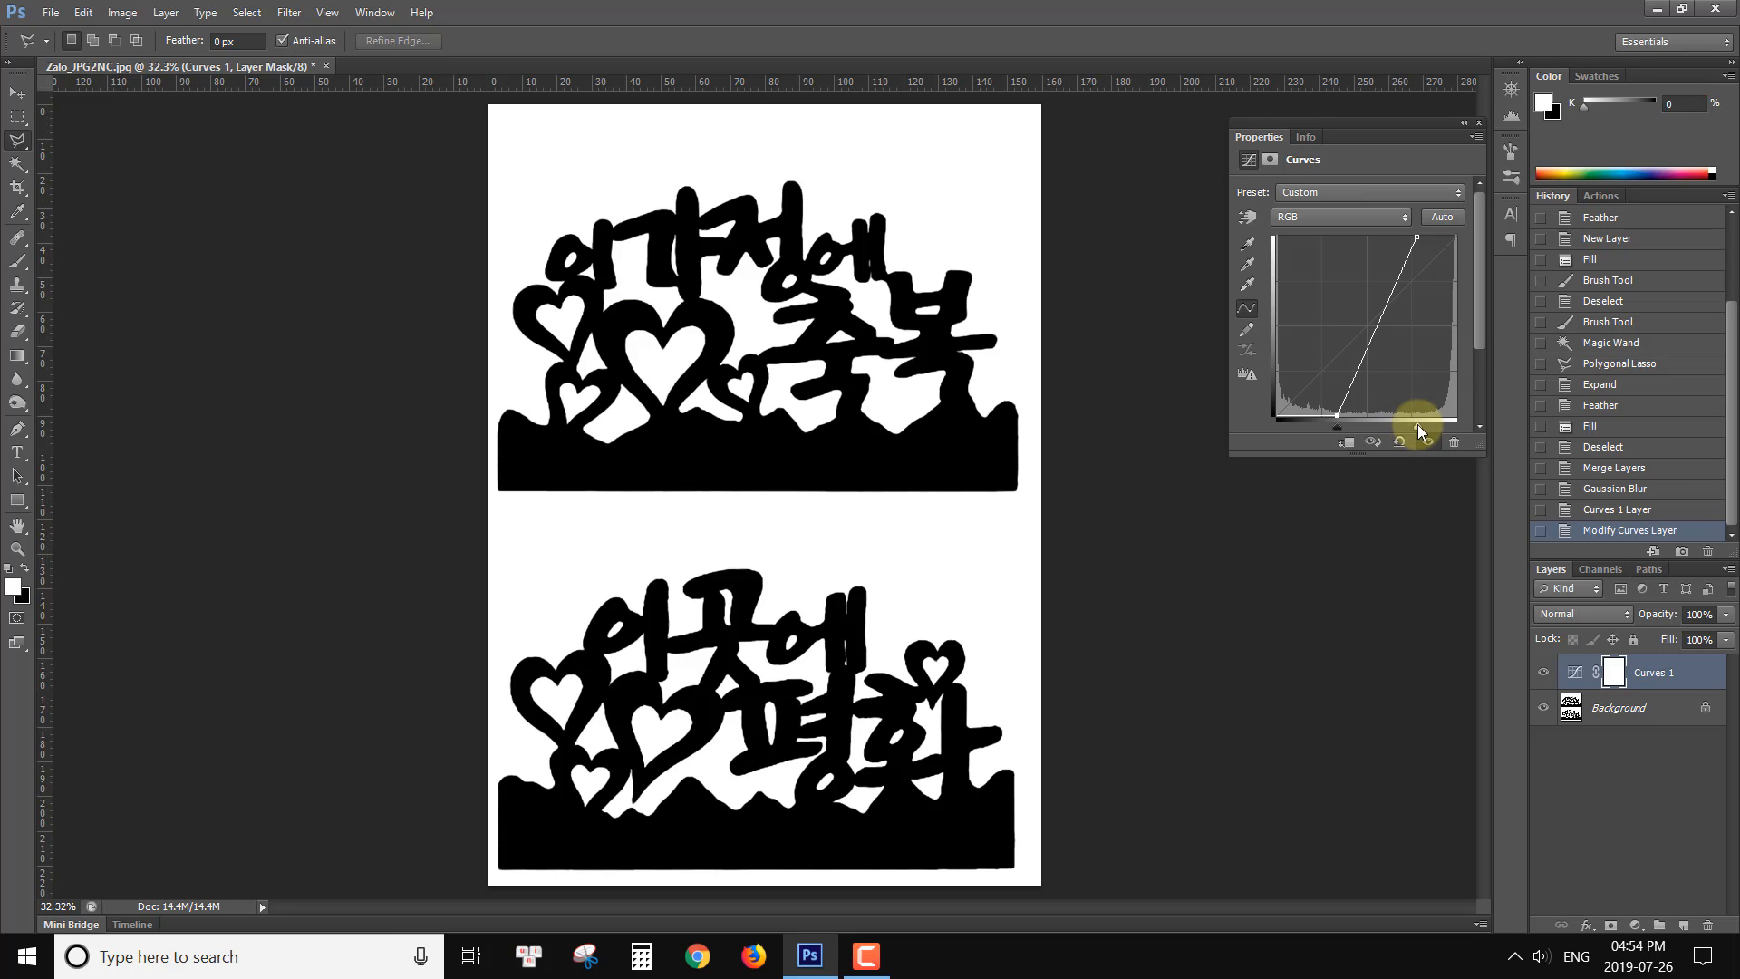
left_click_drag(1417, 426, 1346, 426)
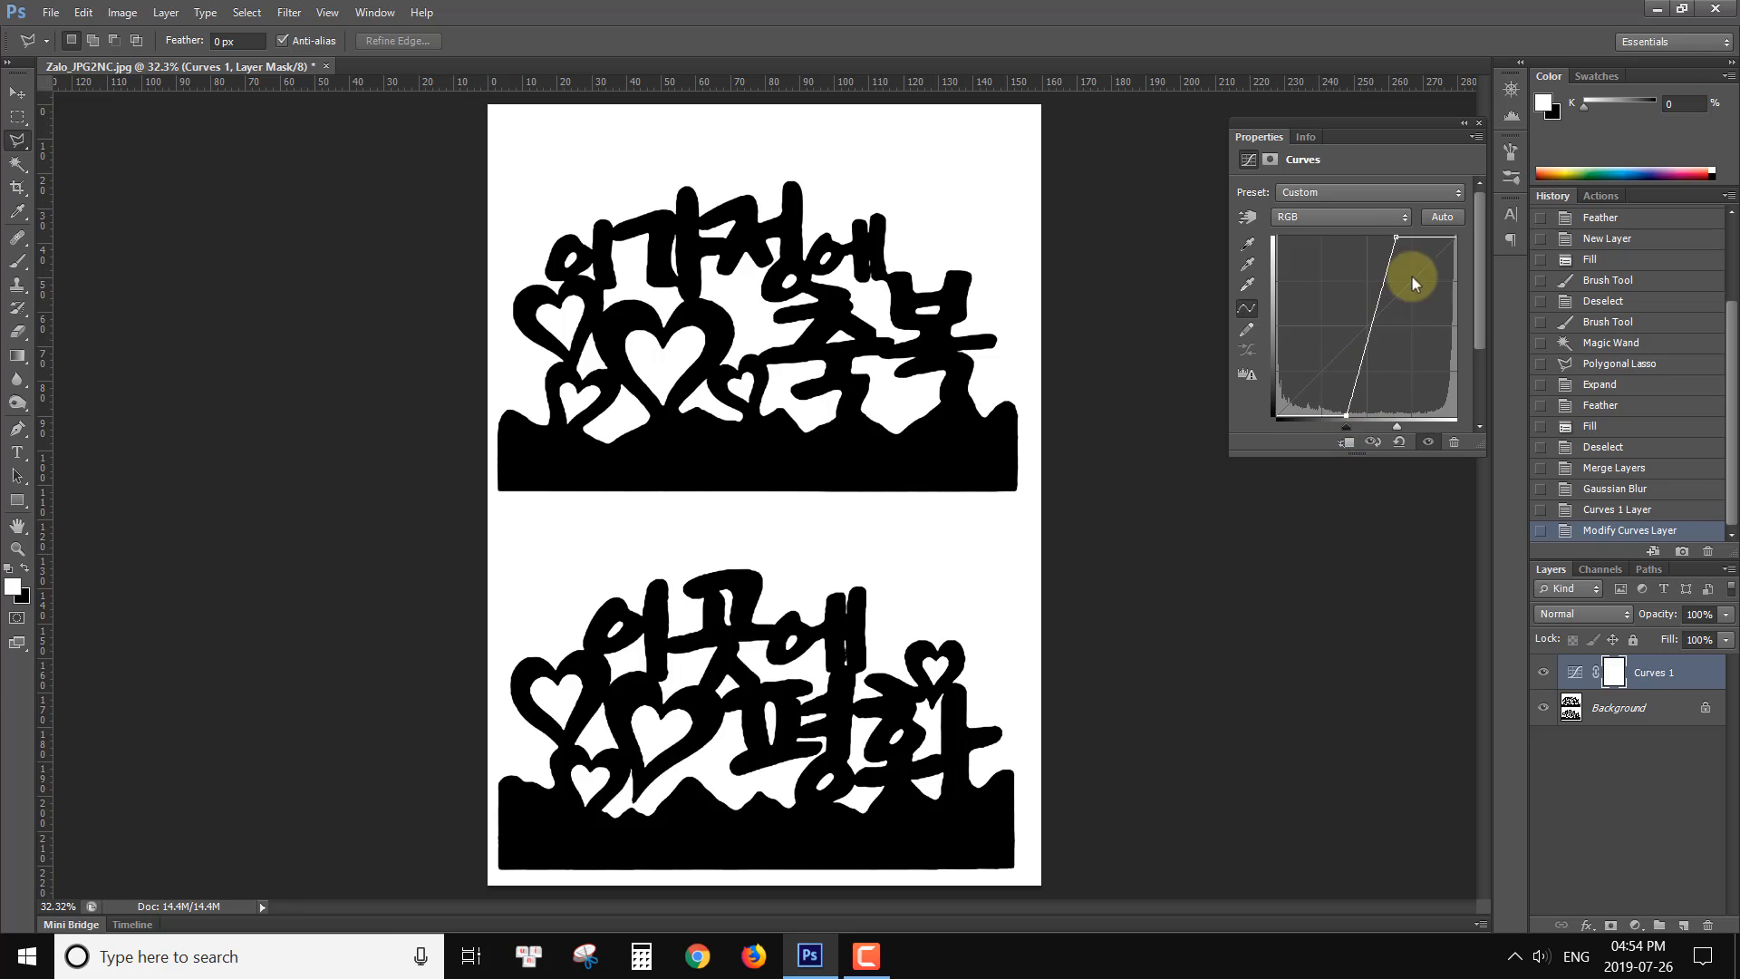
left_click(1479, 126)
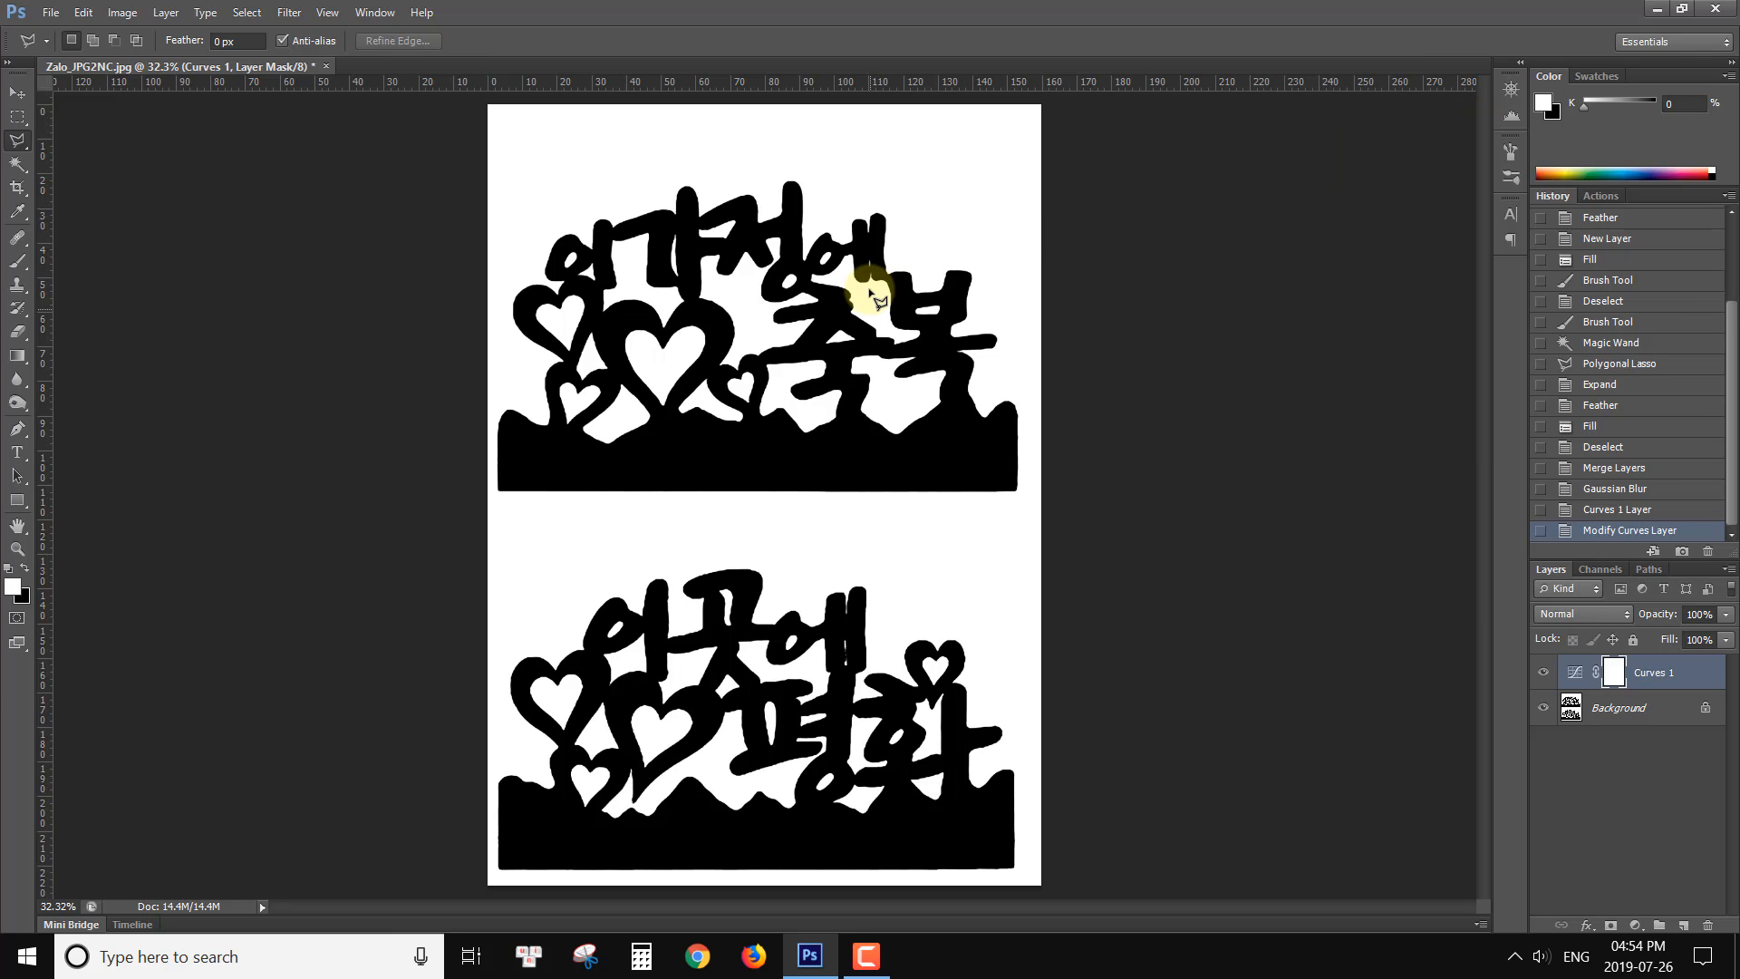
Step: Merge the Curves 1 adjustment layer into the Background
key("ctrl+plus")
key("ctrl+plus")
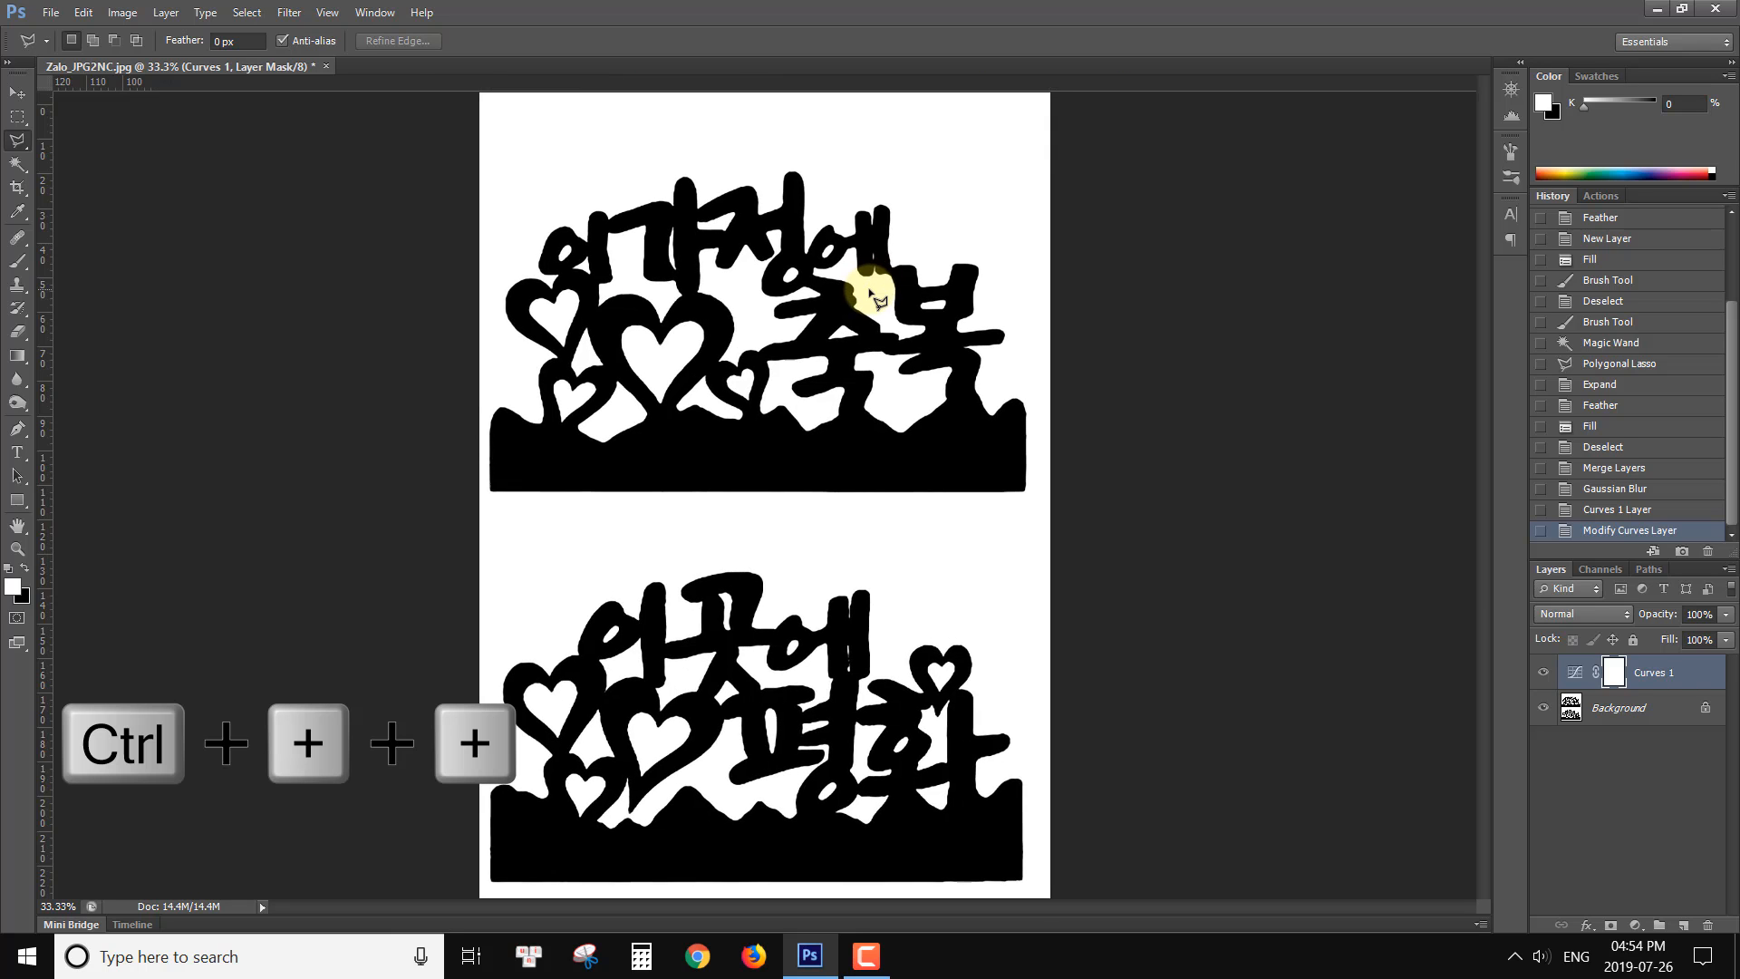
scroll(889, 287, "up", 3)
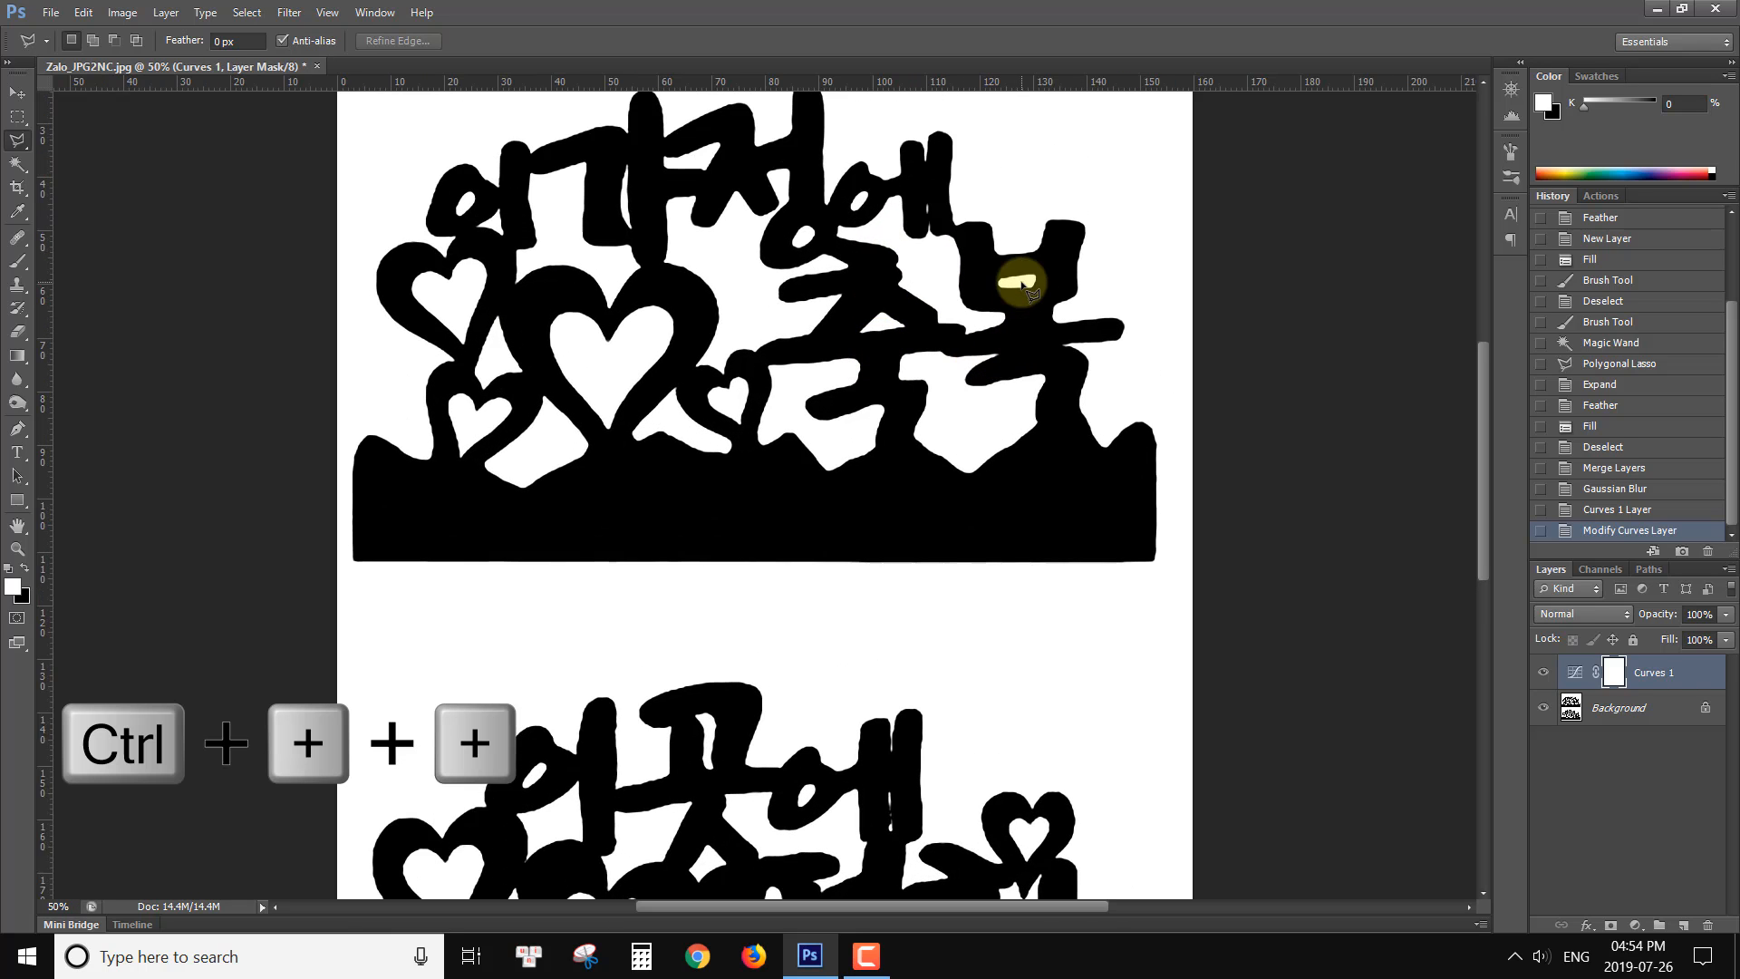
key("ctrl+plus")
key("ctrl+plus")
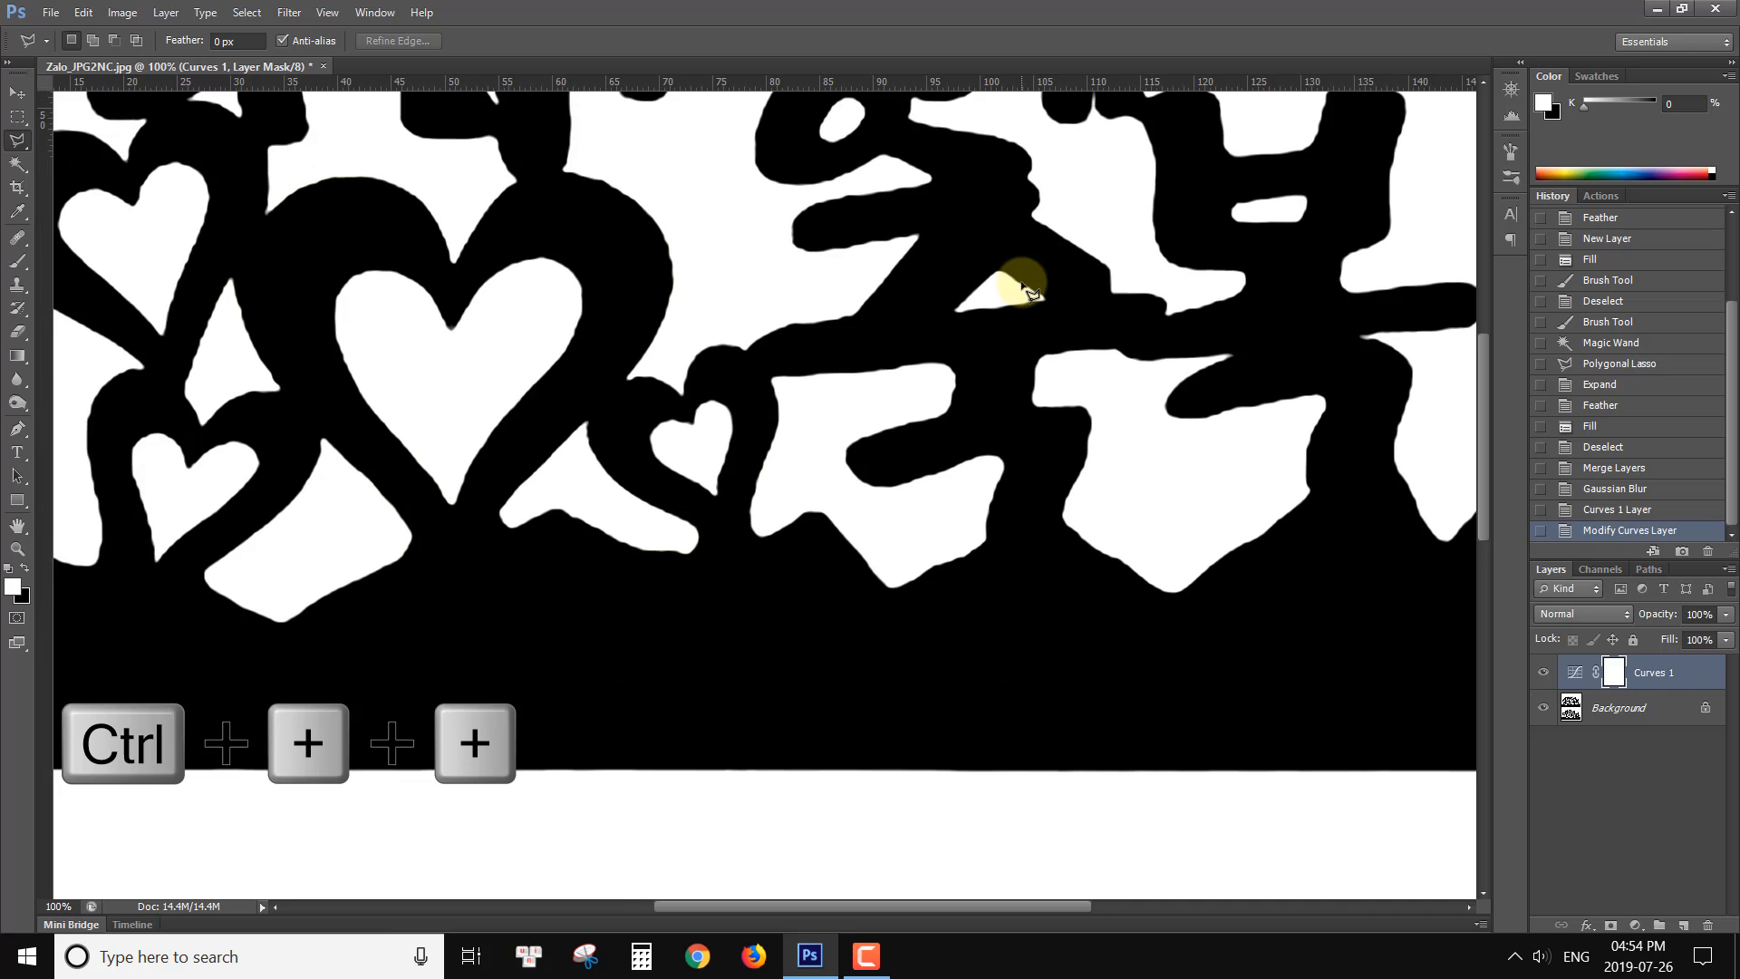
left_click_drag(1221, 233, 1116, 509)
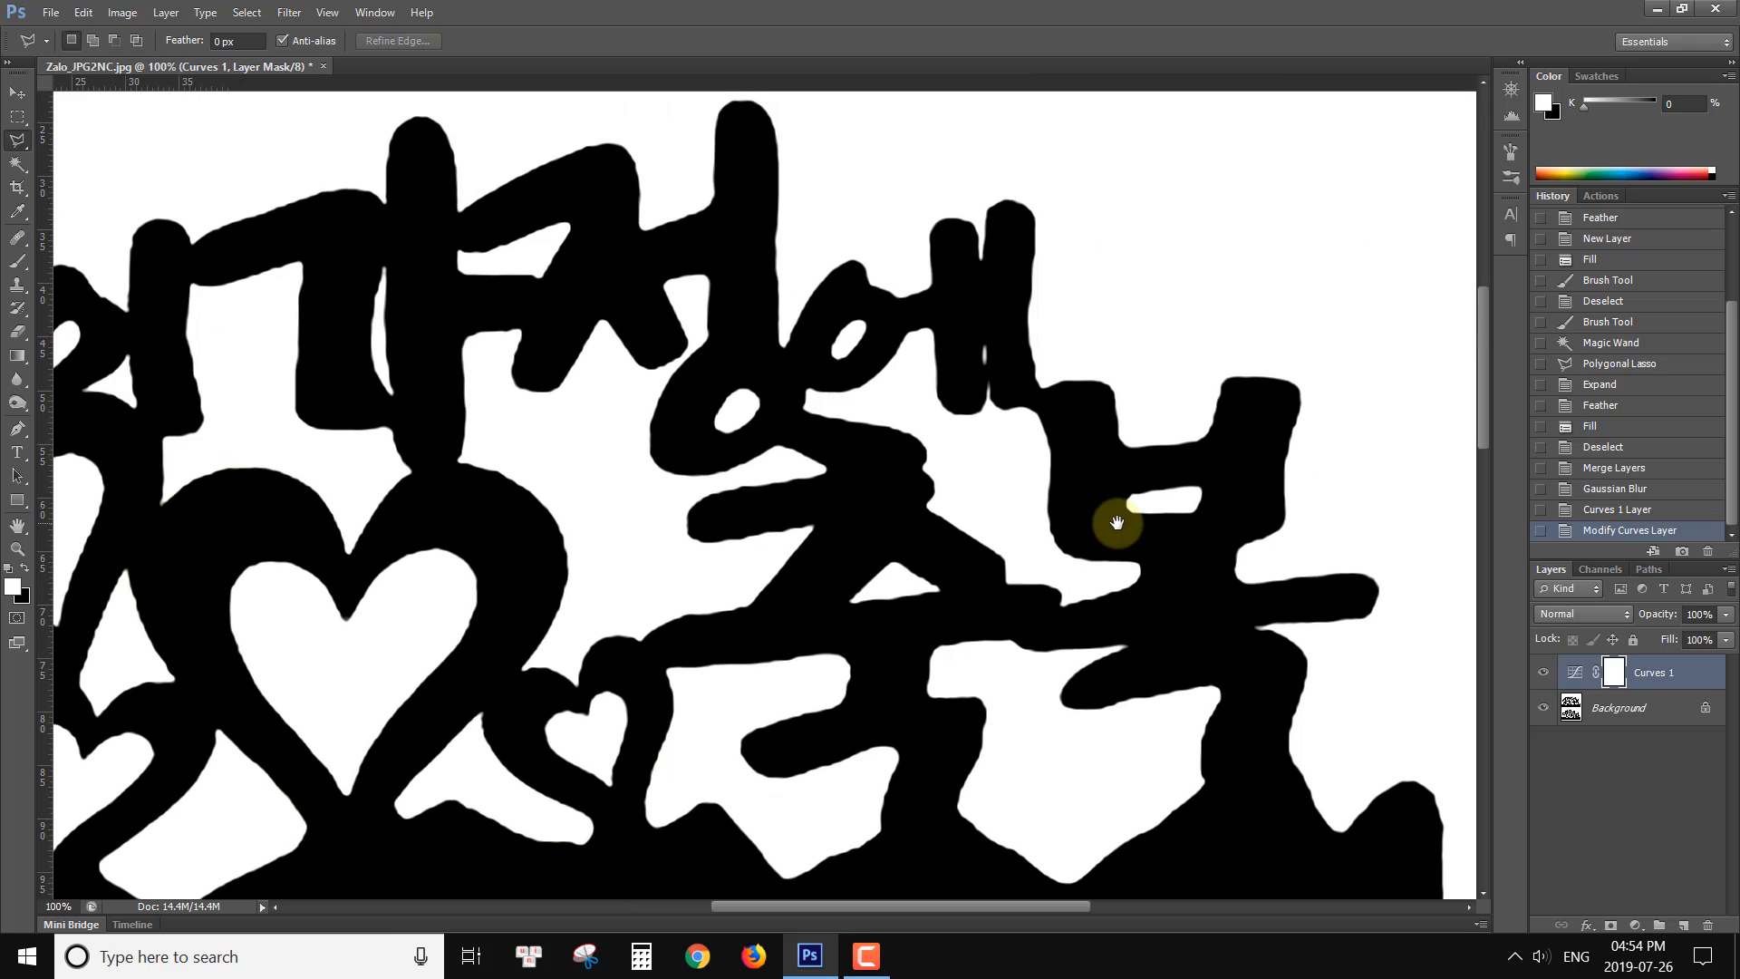
key("ctrl+plus")
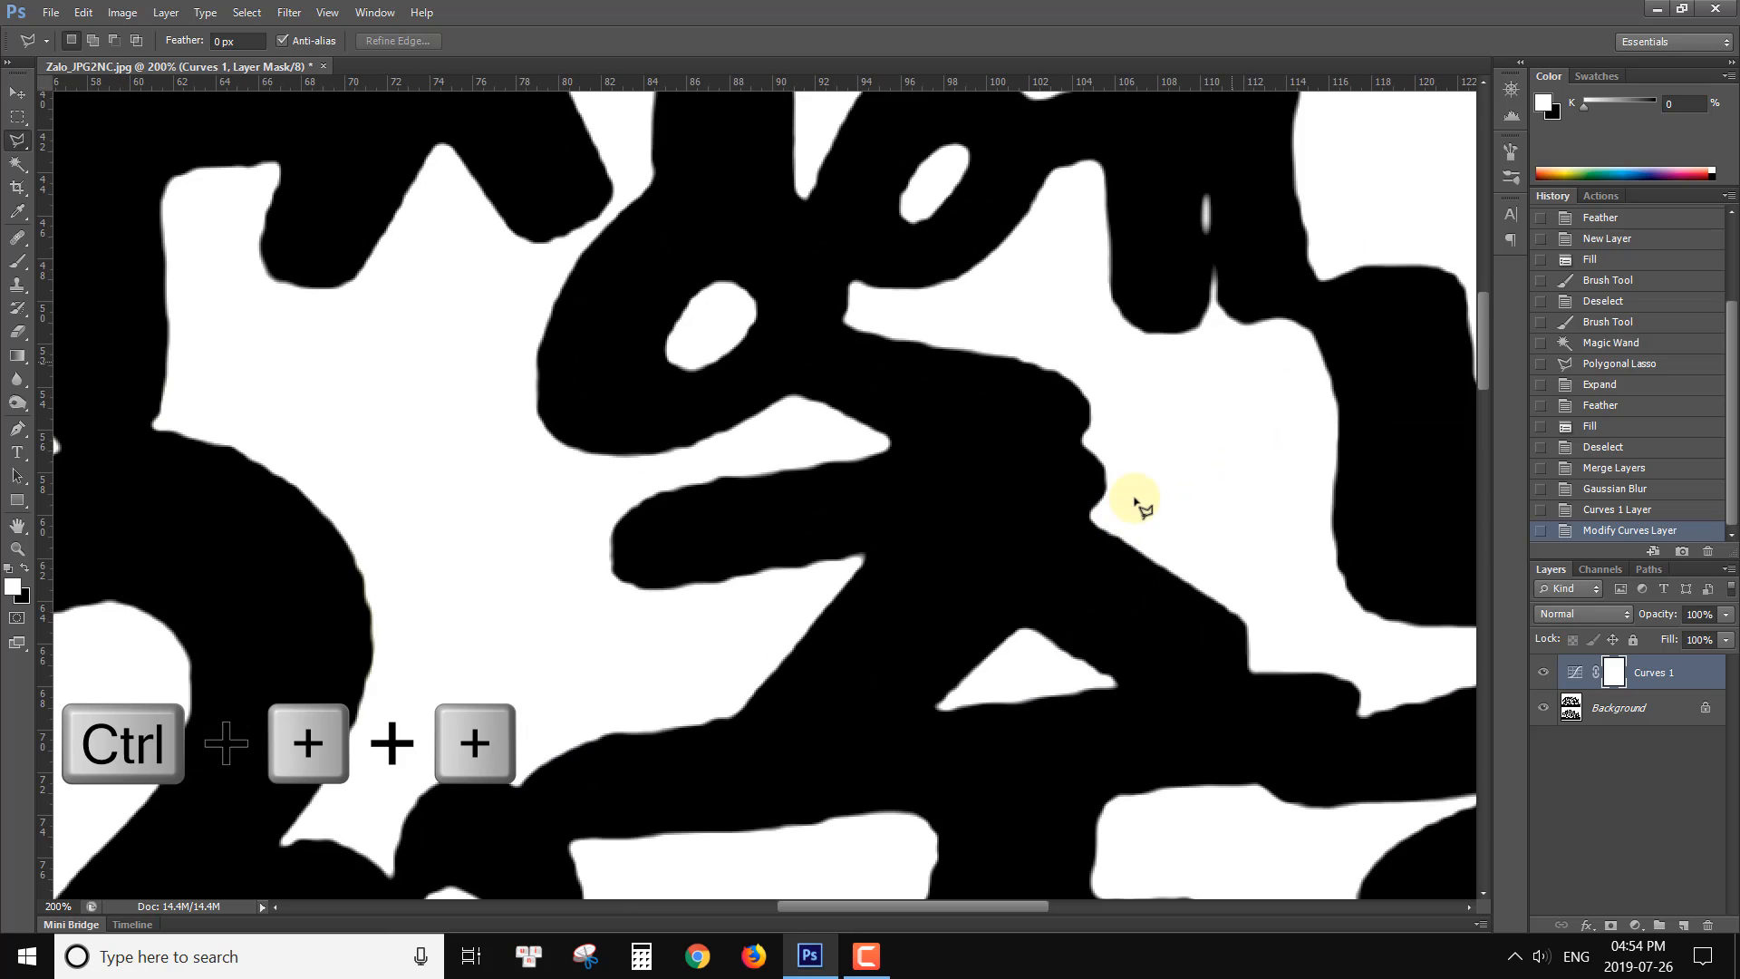
left_click_drag(1270, 291, 1157, 464)
left_click(1609, 675)
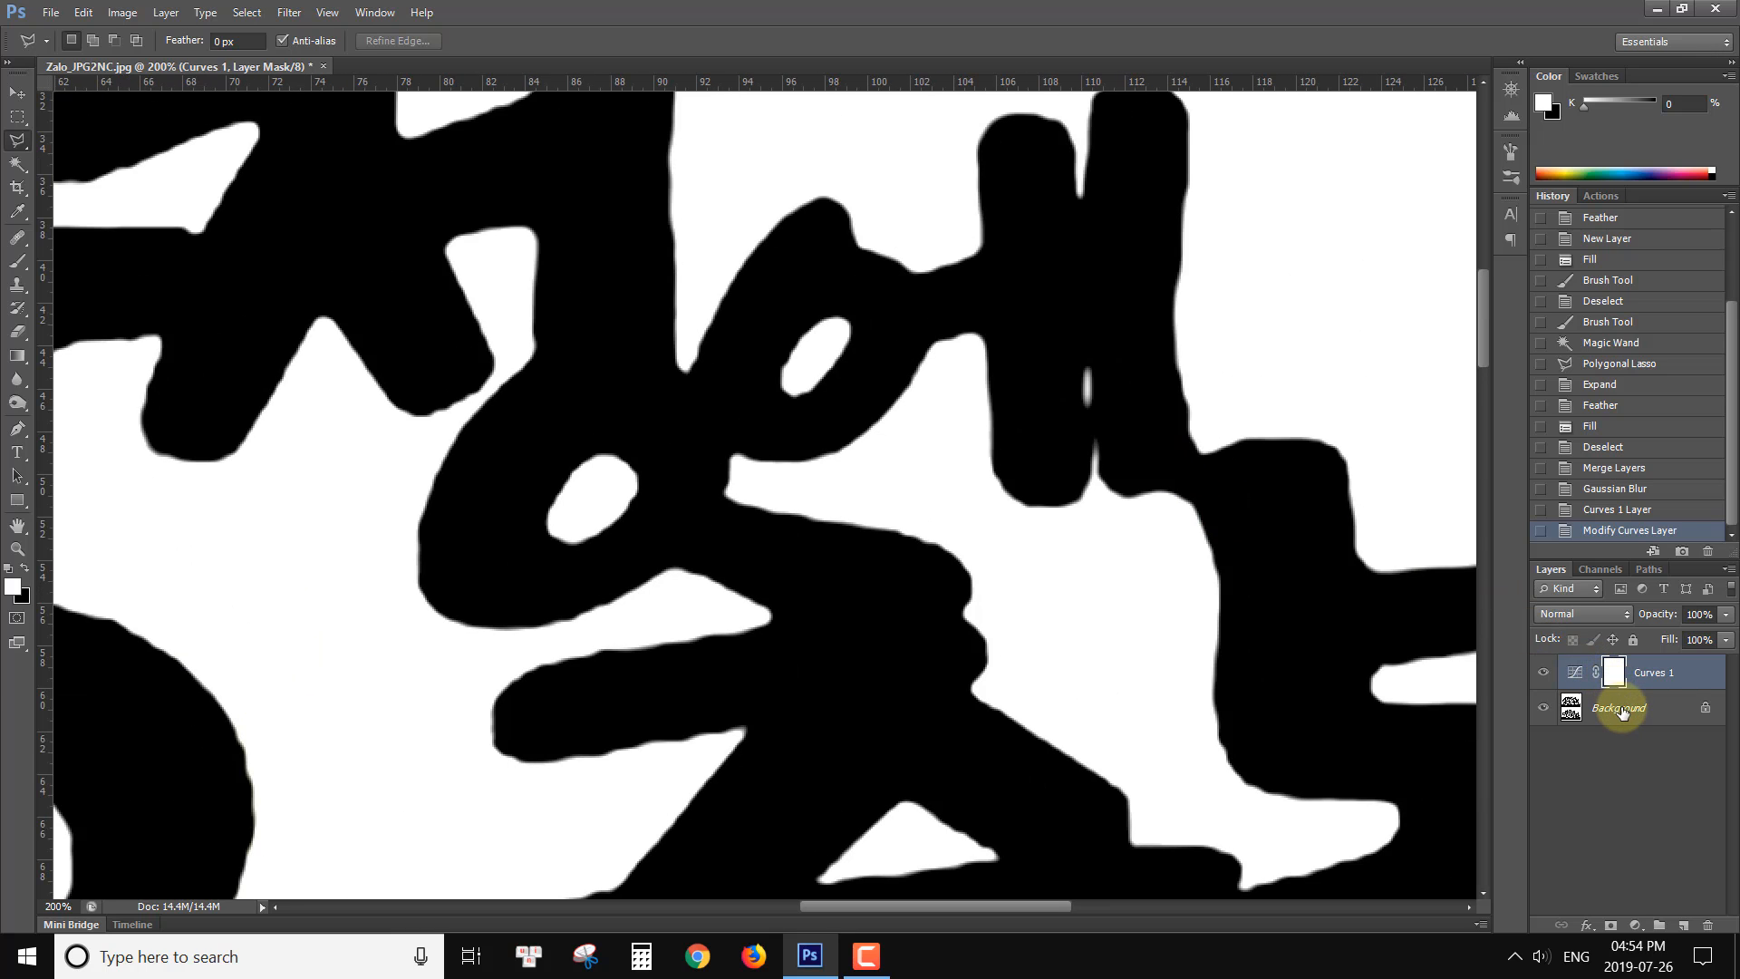
left_click(1620, 709)
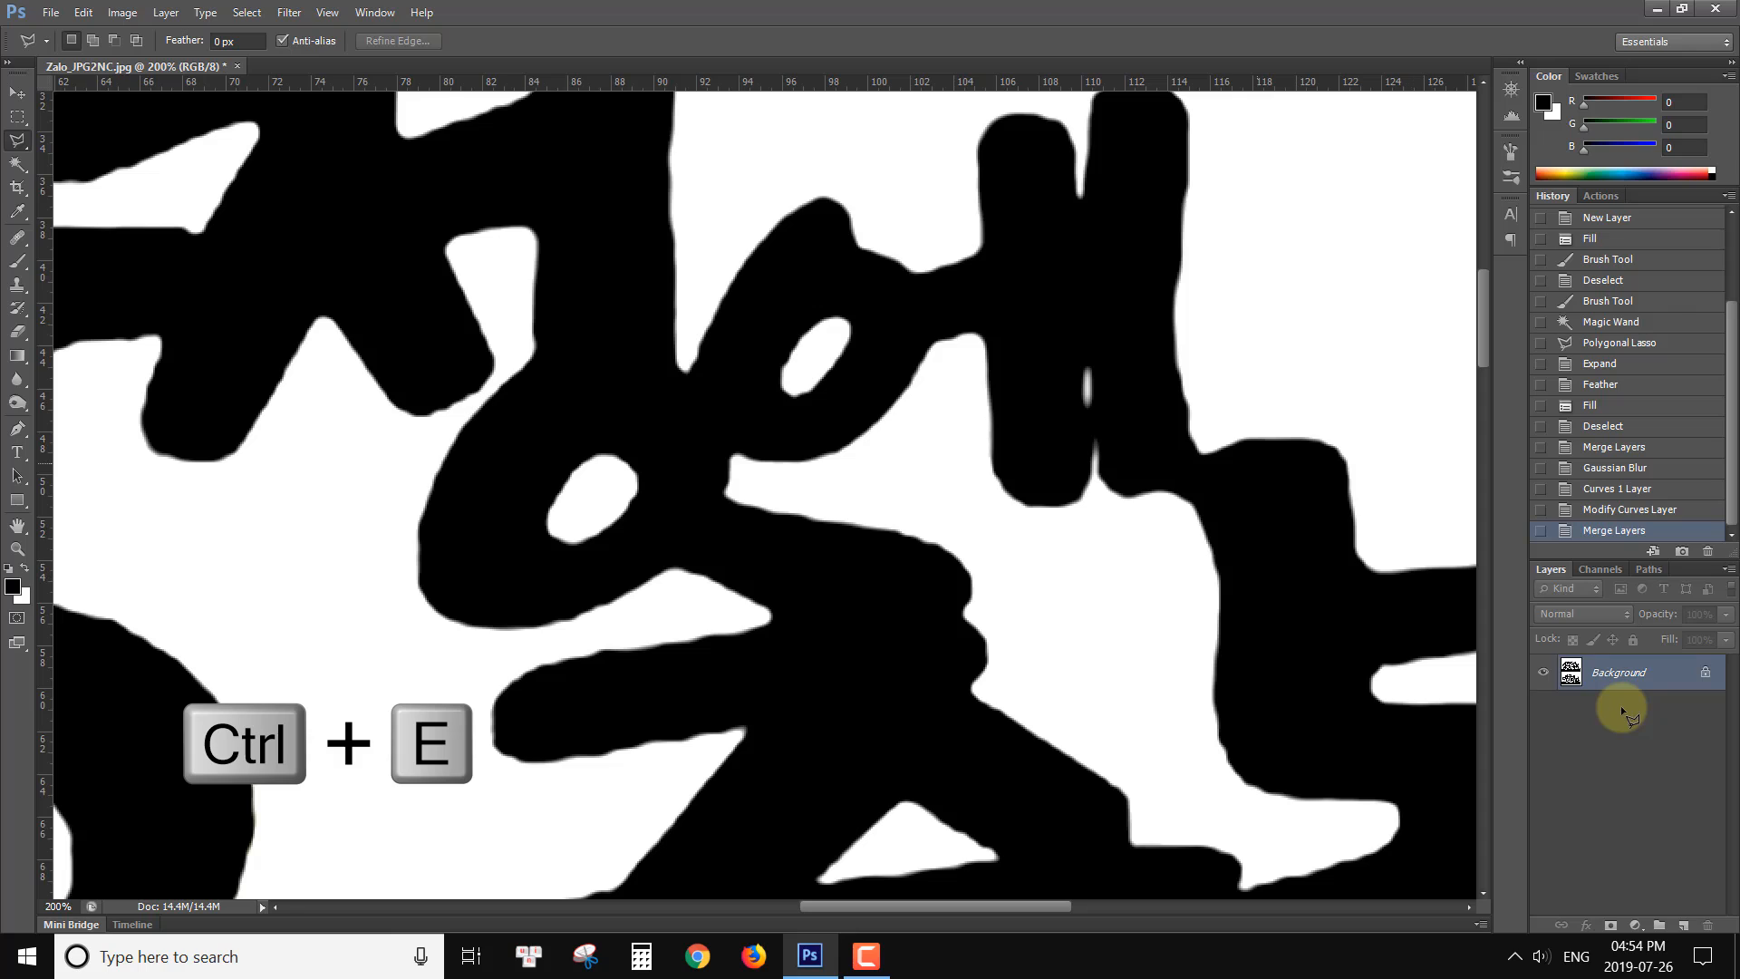
Step: Try to outline the thin strip between the two vertical strokes of 에 with the Polygonal Lasso and feather it by 3 pixels
left_click(1086, 399)
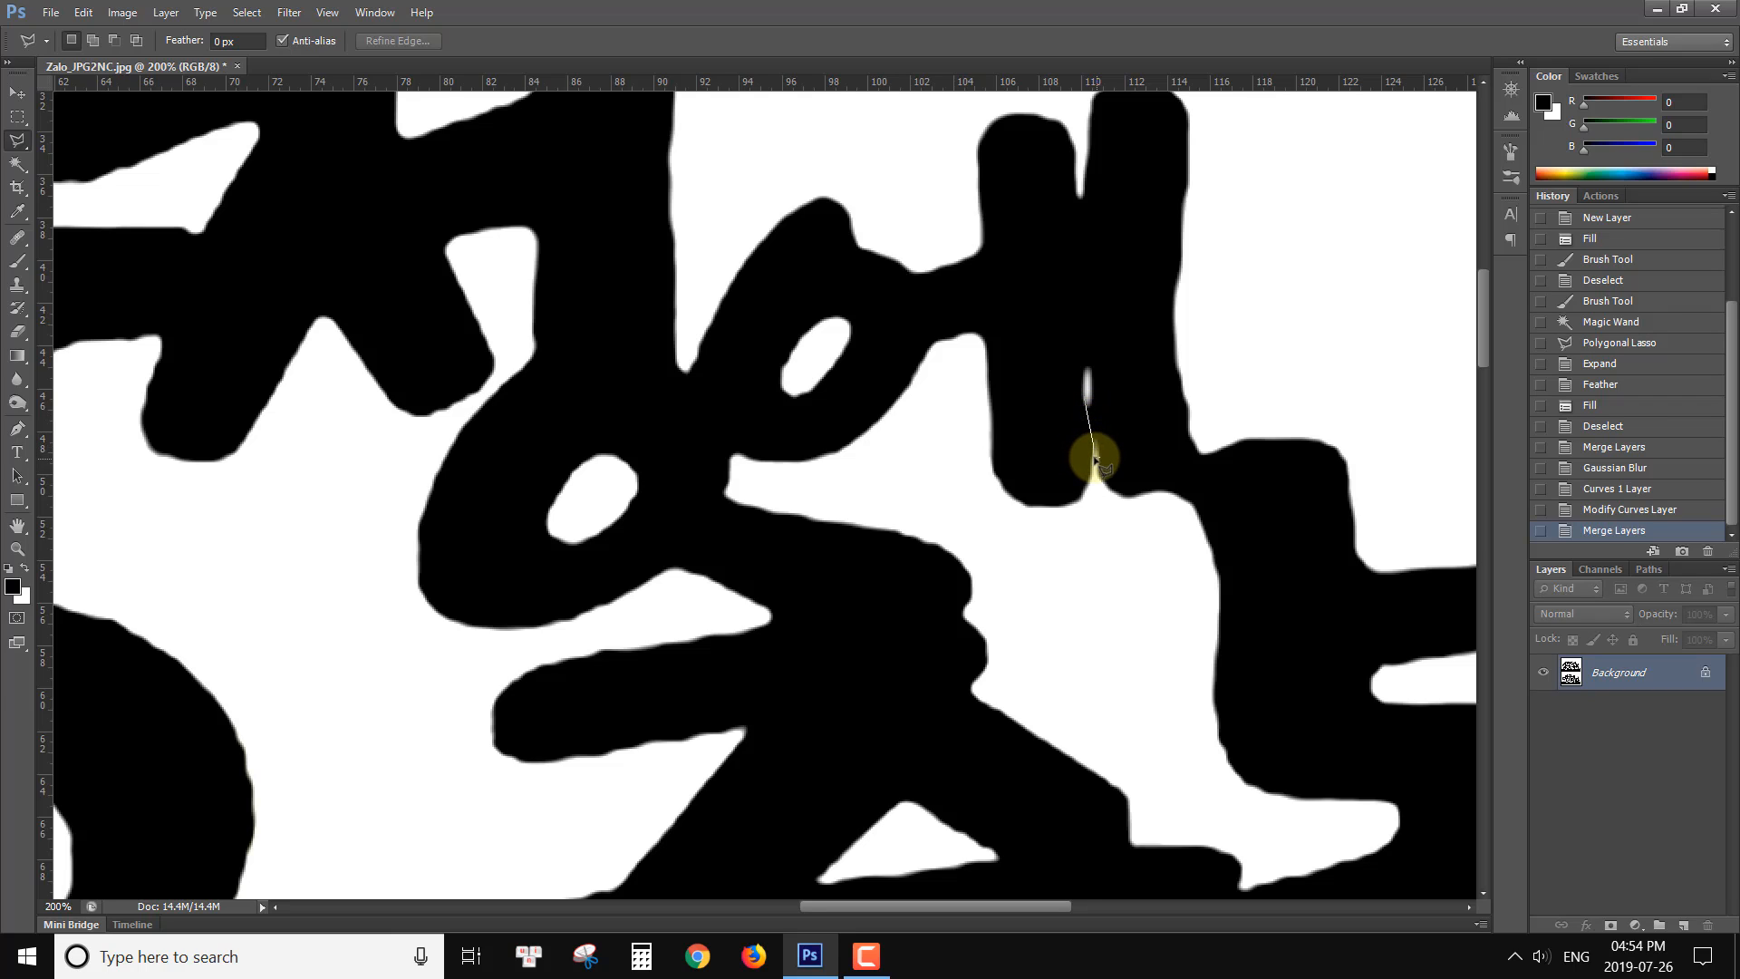
left_click(1096, 456)
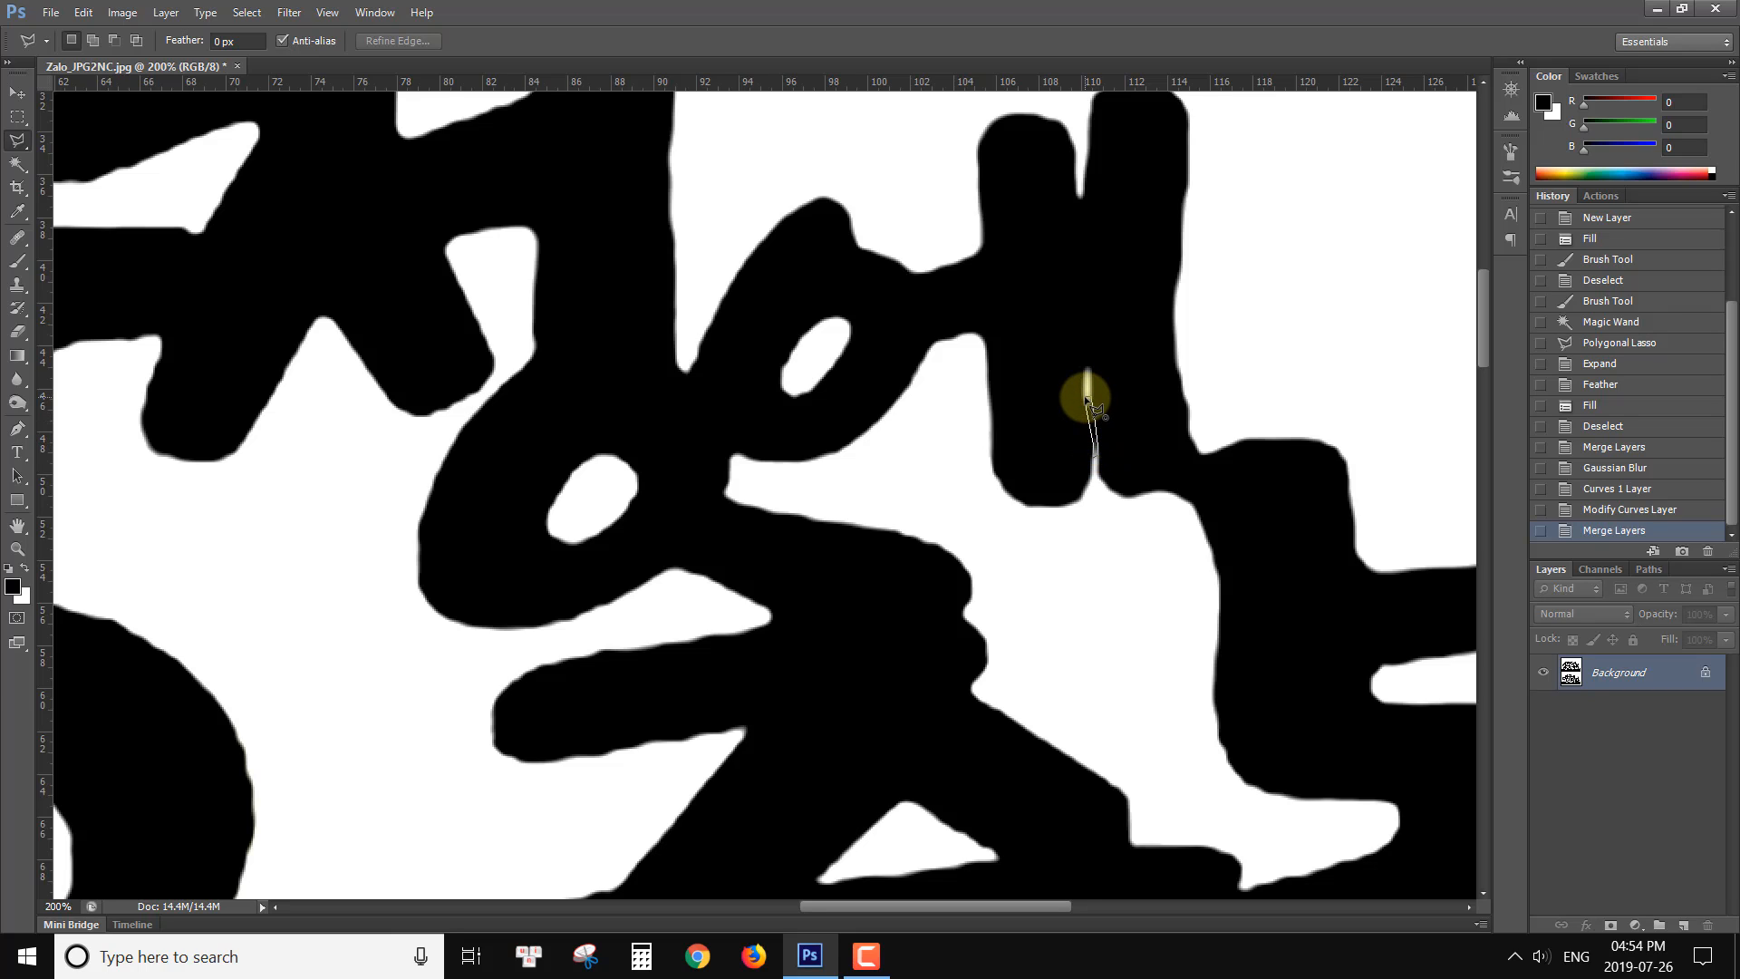
double_click(1090, 397)
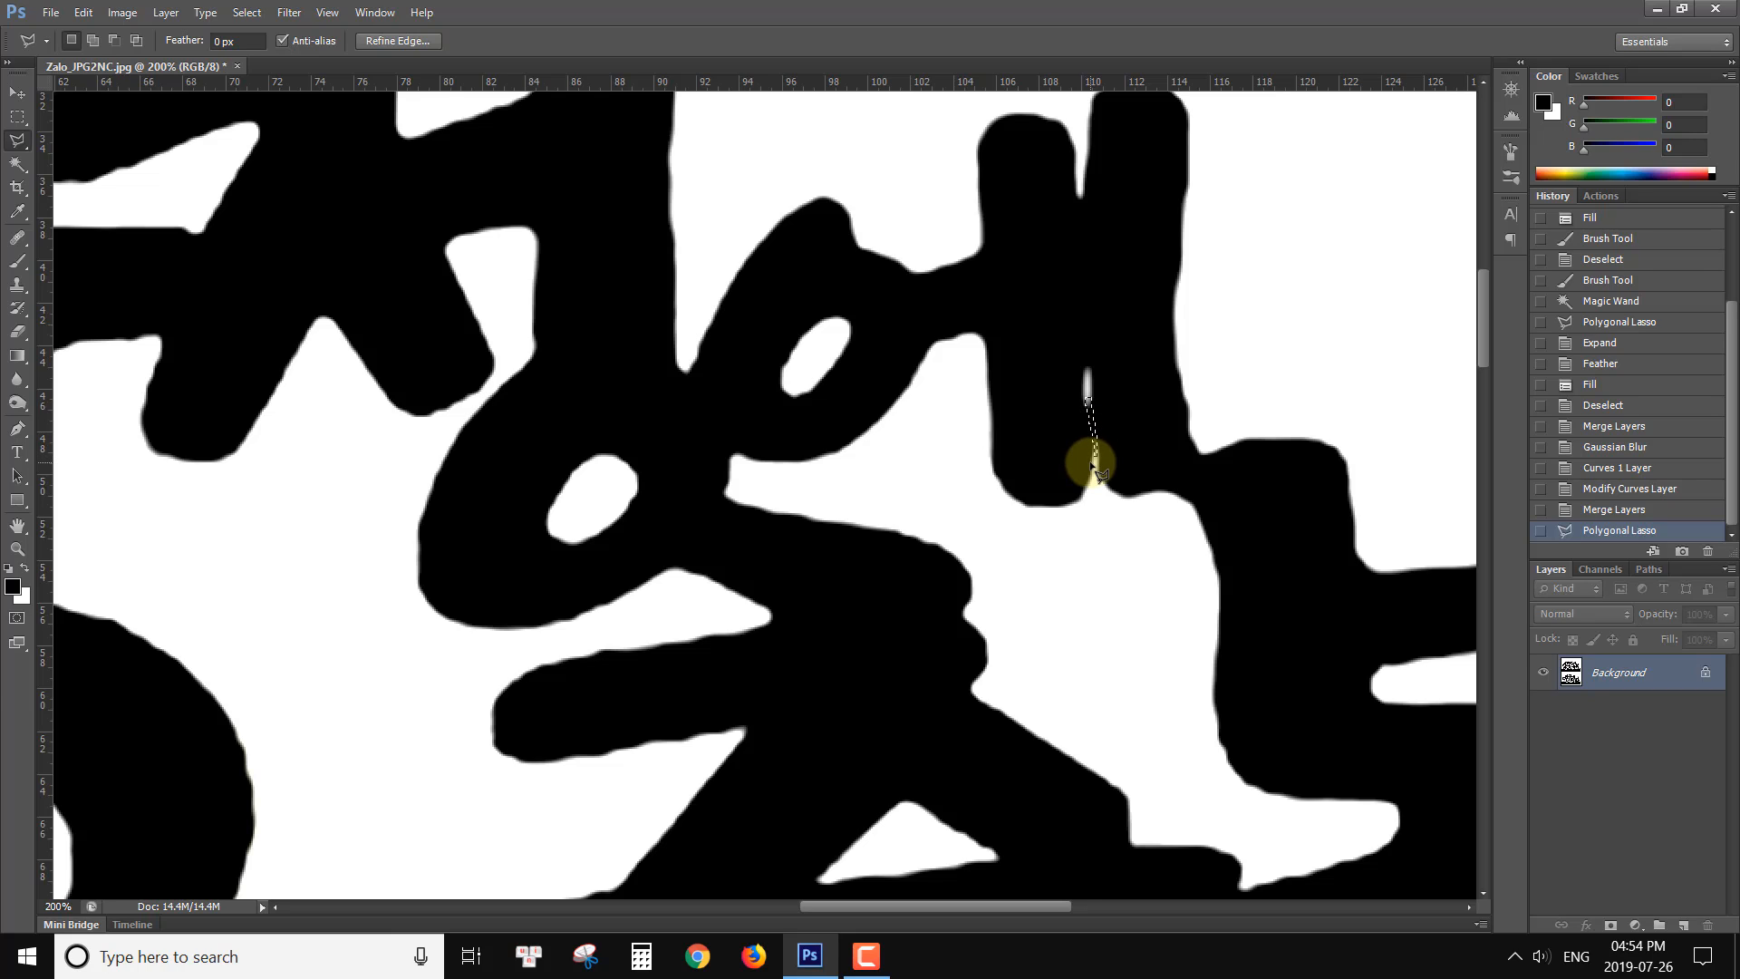
key("shift")
key("shift+F6")
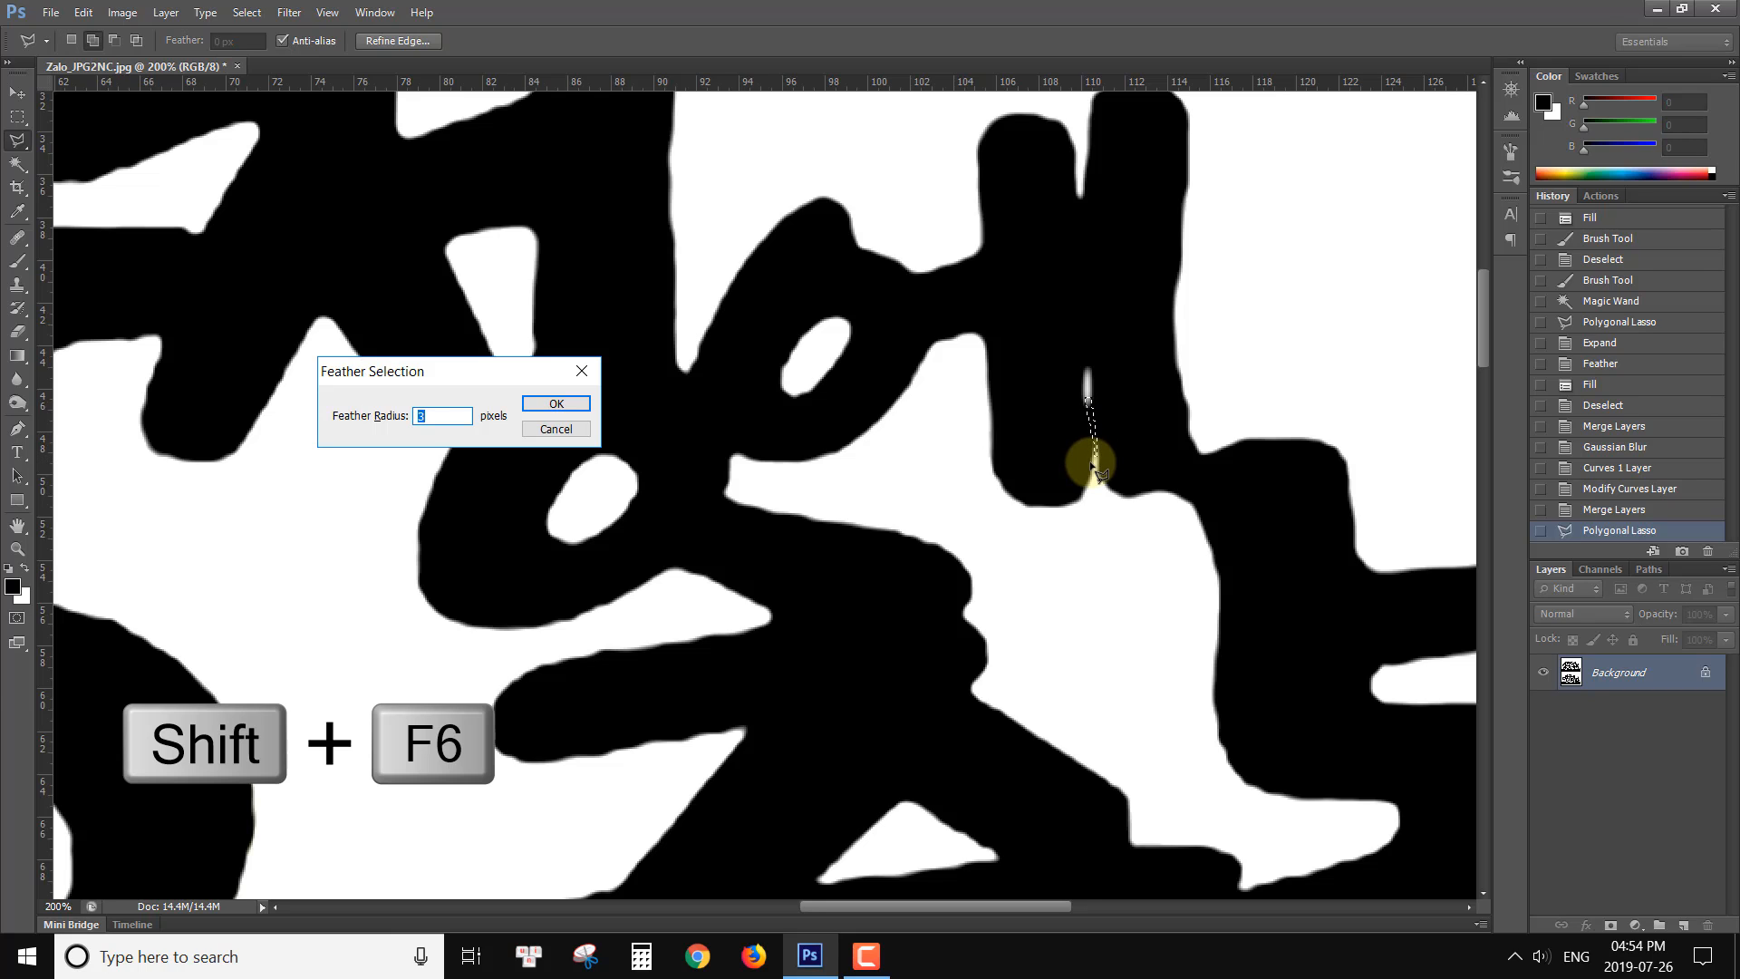
type("3")
key("Return")
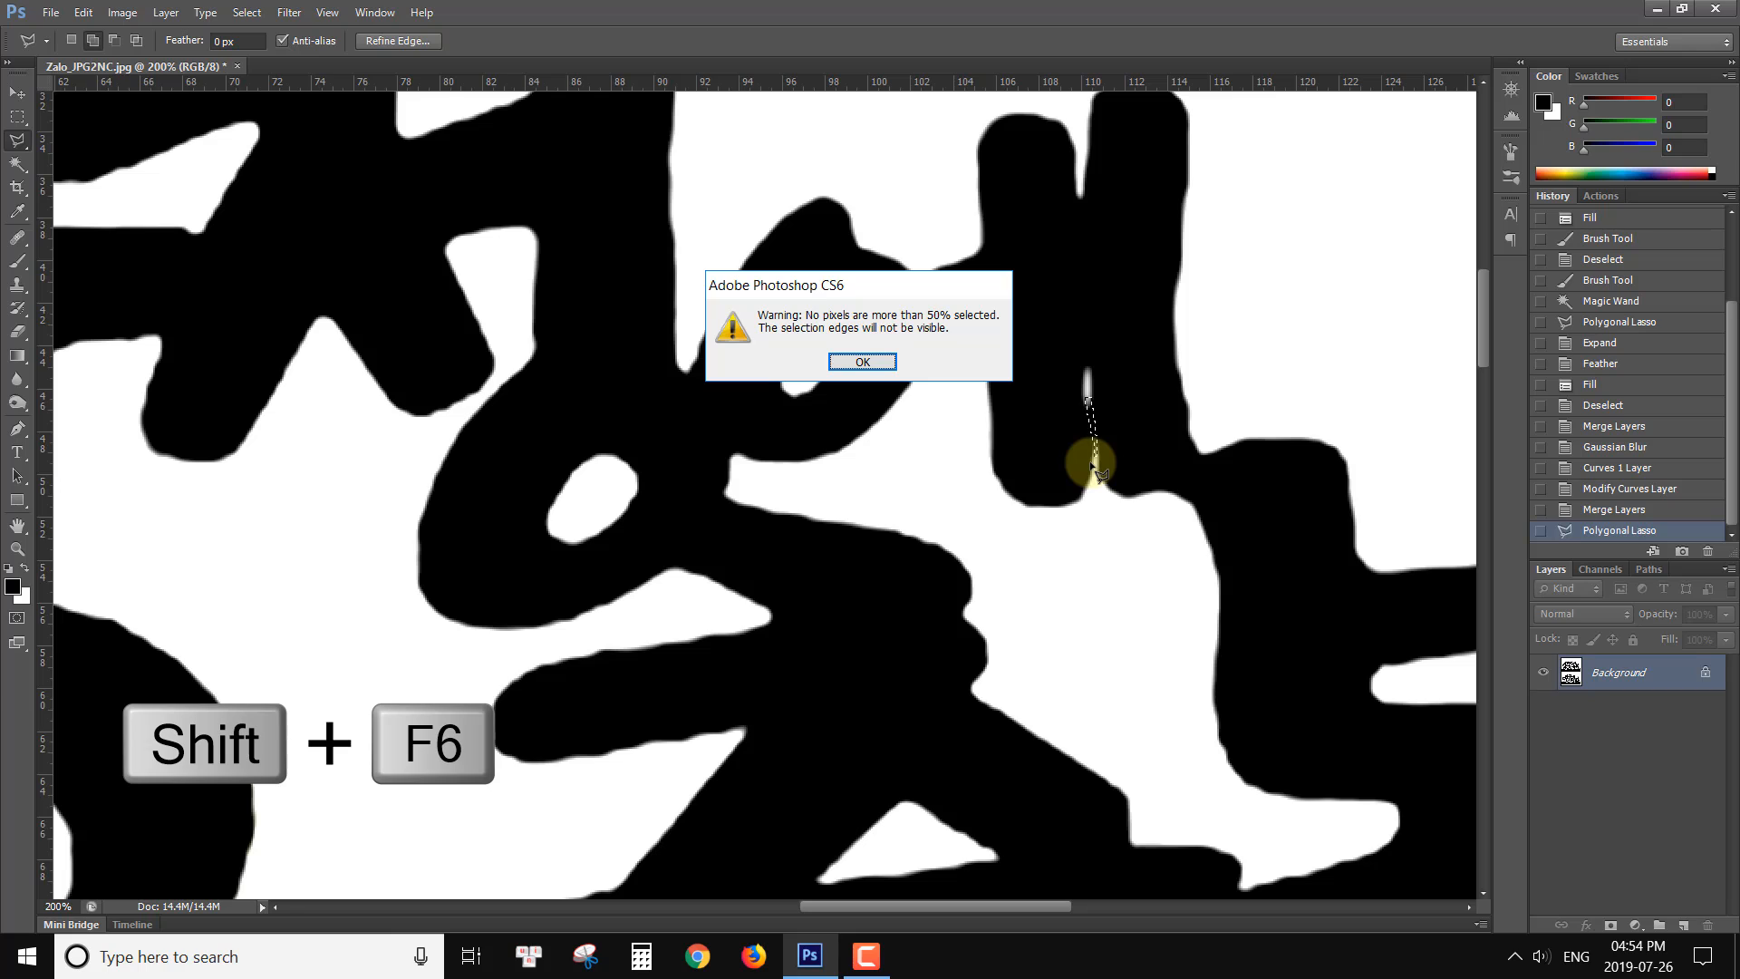
left_click(874, 367)
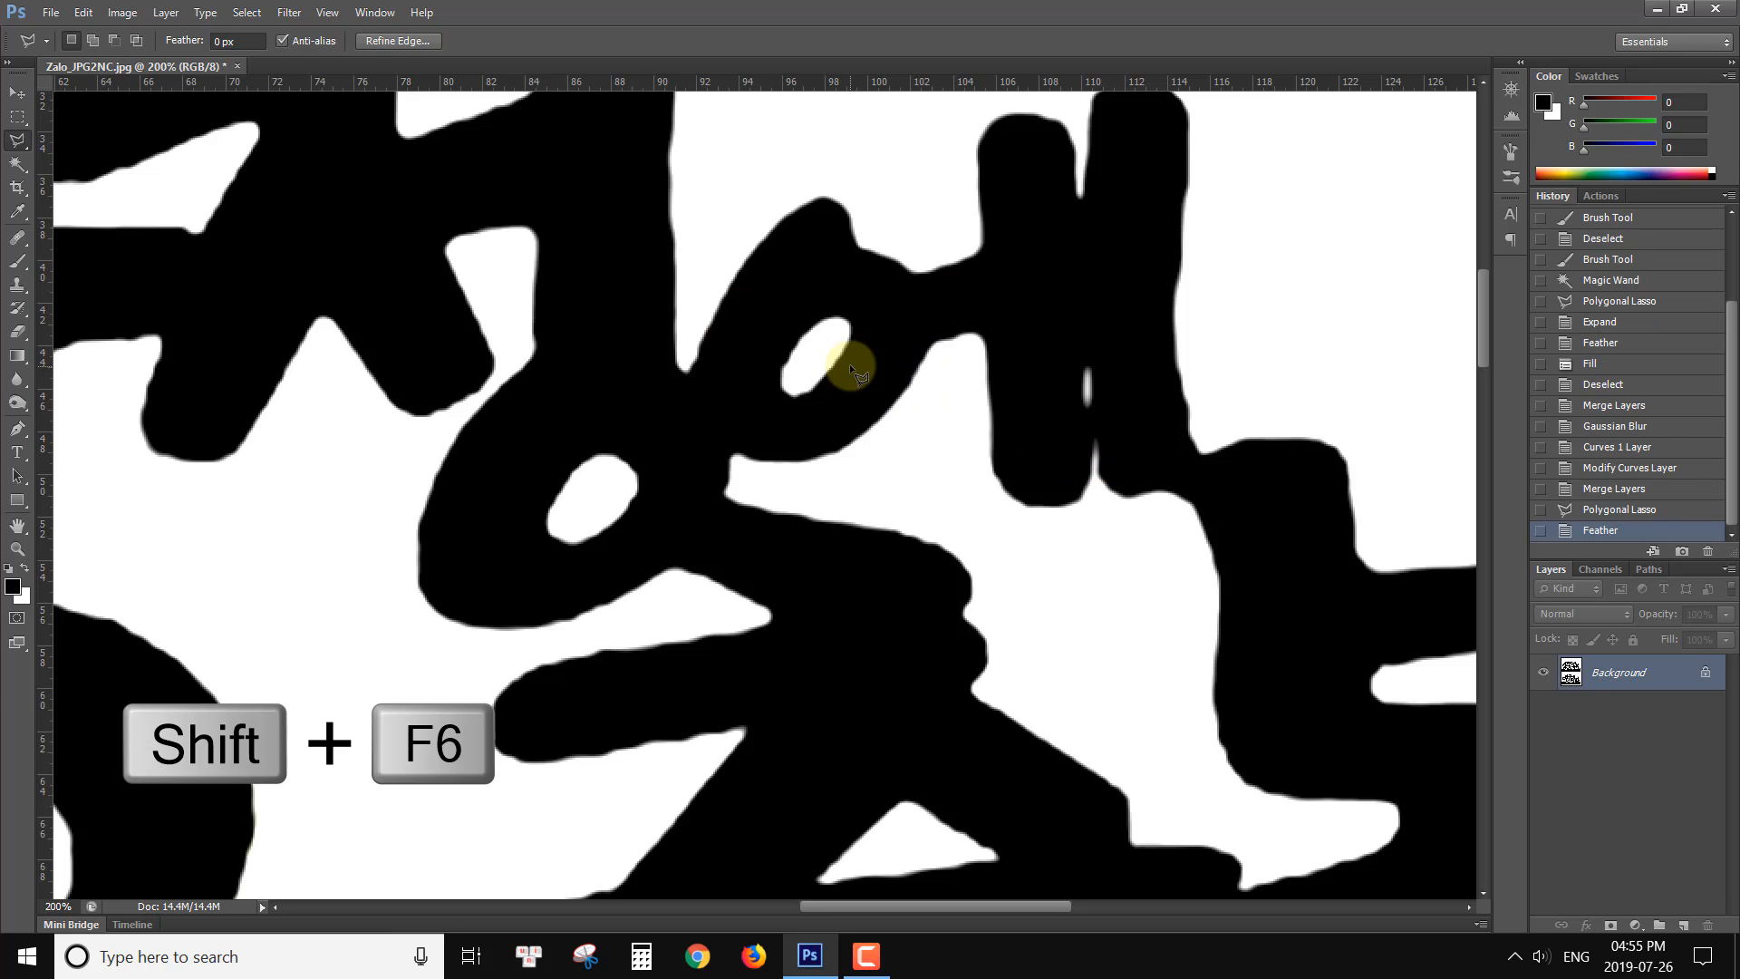
Step: Try a new Polygonal Lasso outline from the small white gap to the lower notch of the upper 에, feathered by 3 pixels
left_click(1087, 403)
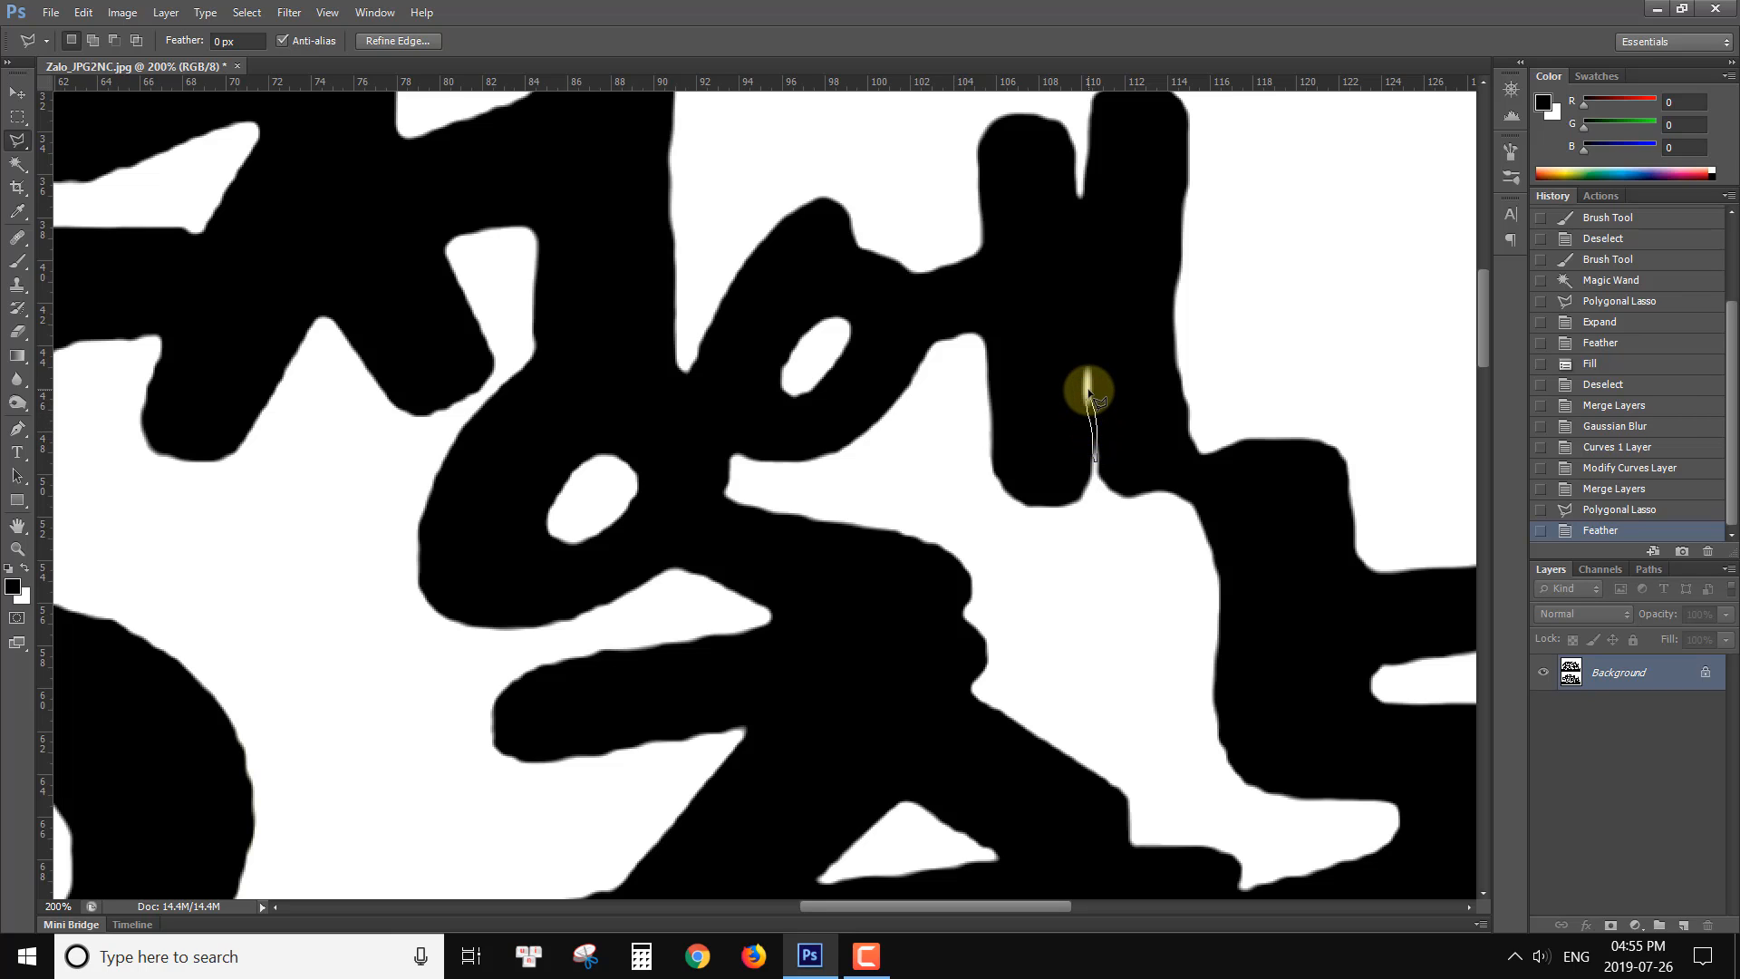
double_click(1096, 467)
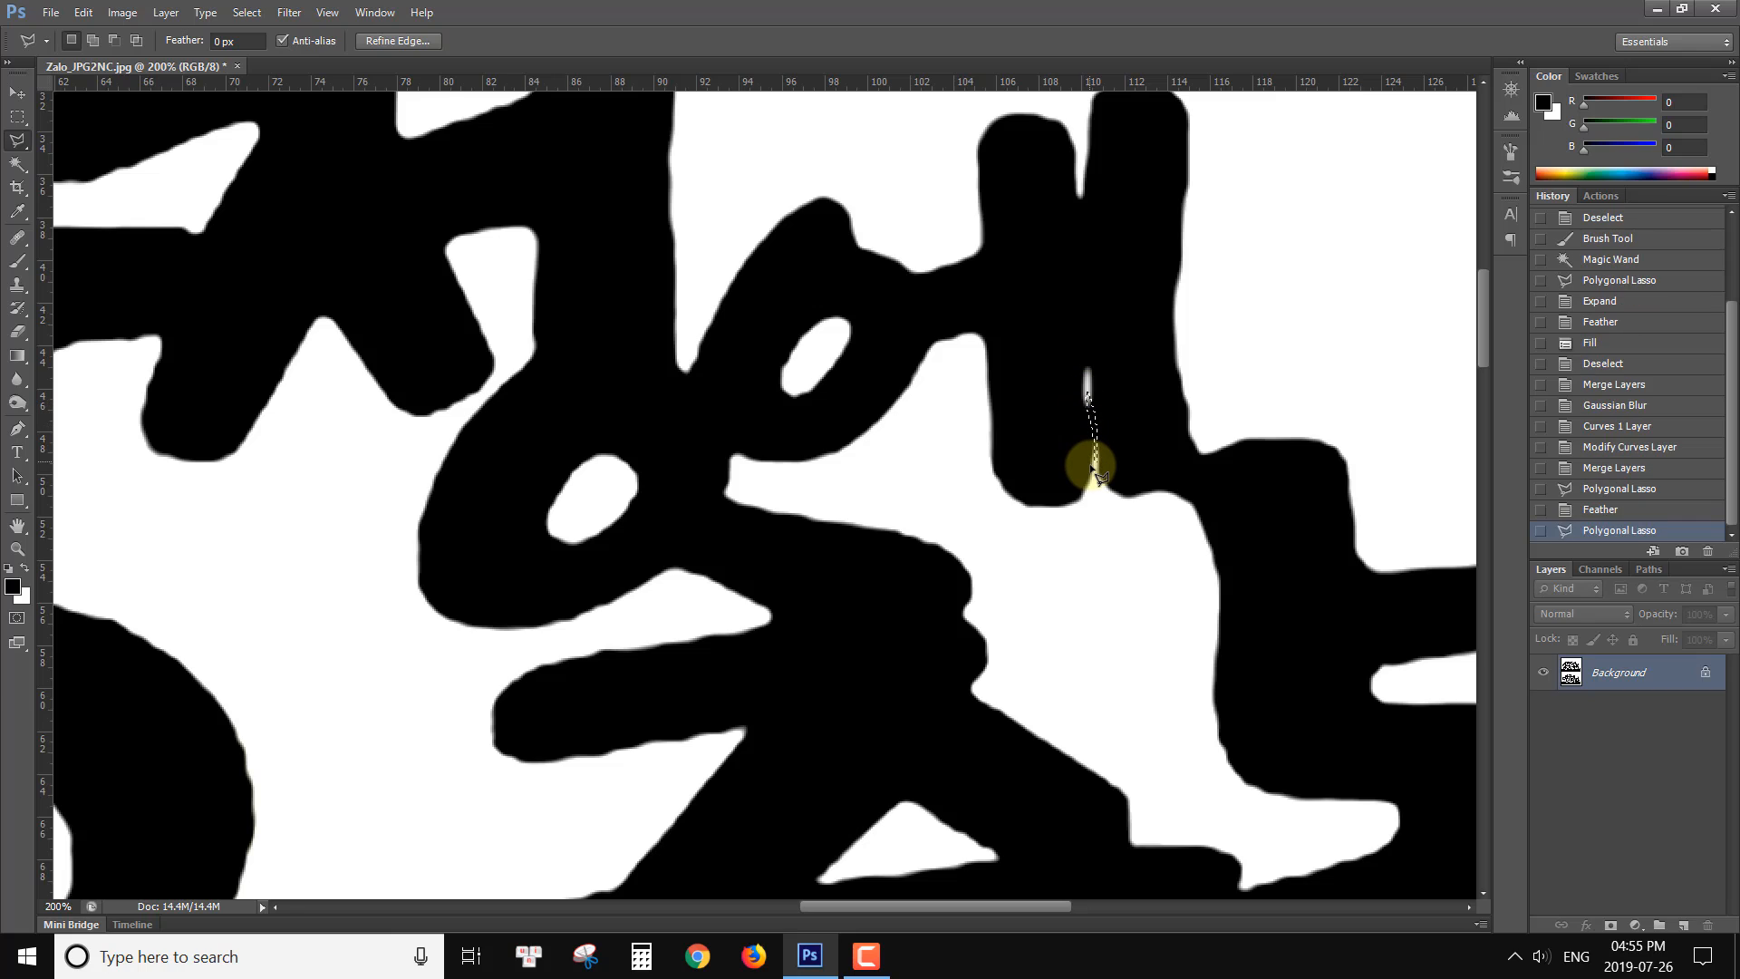
key("shift")
key("shift+F6")
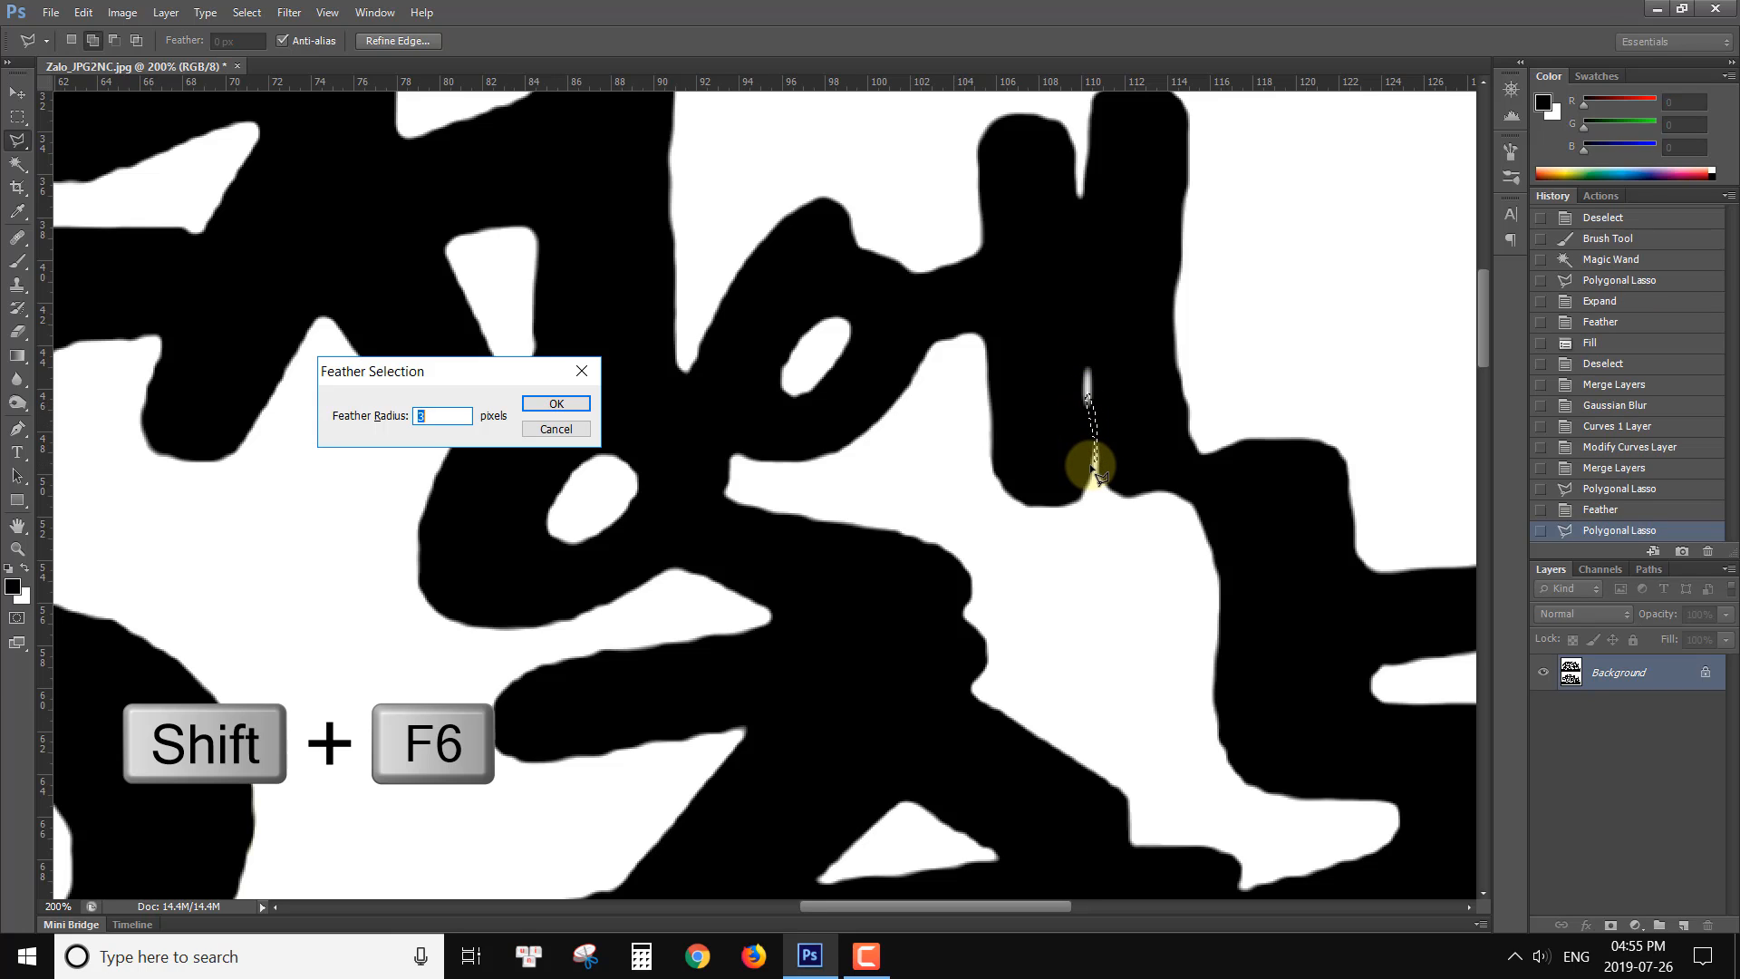
type("3")
key("Return")
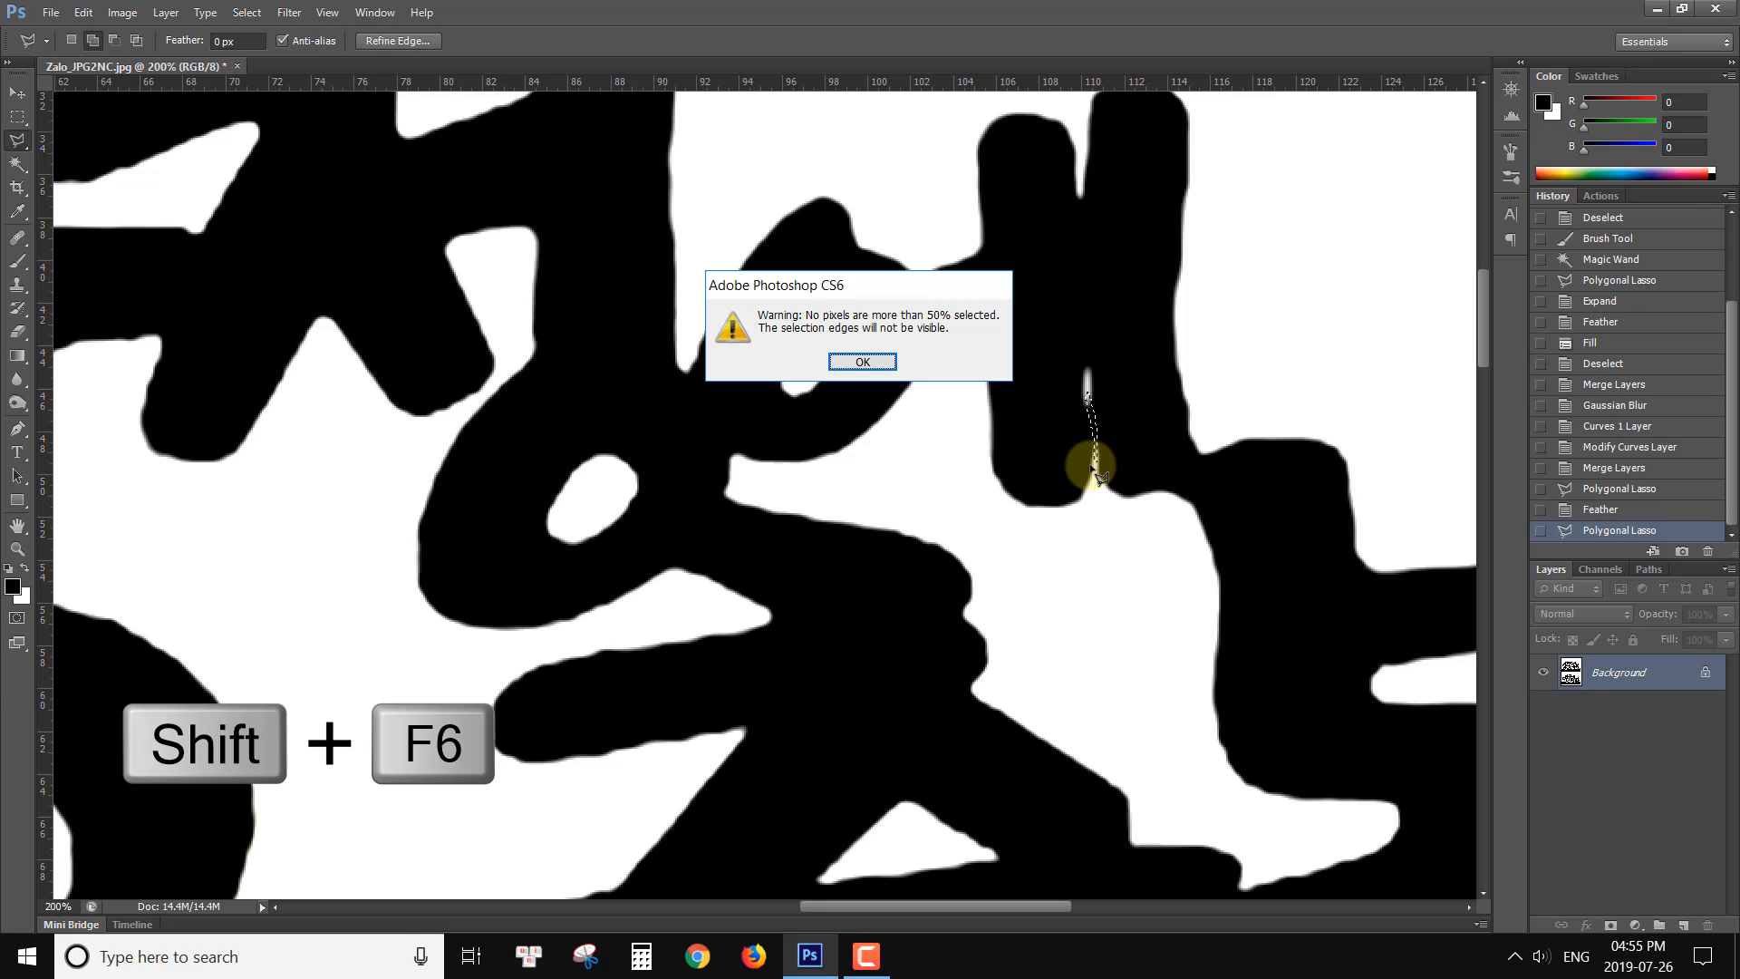
left_click(872, 365)
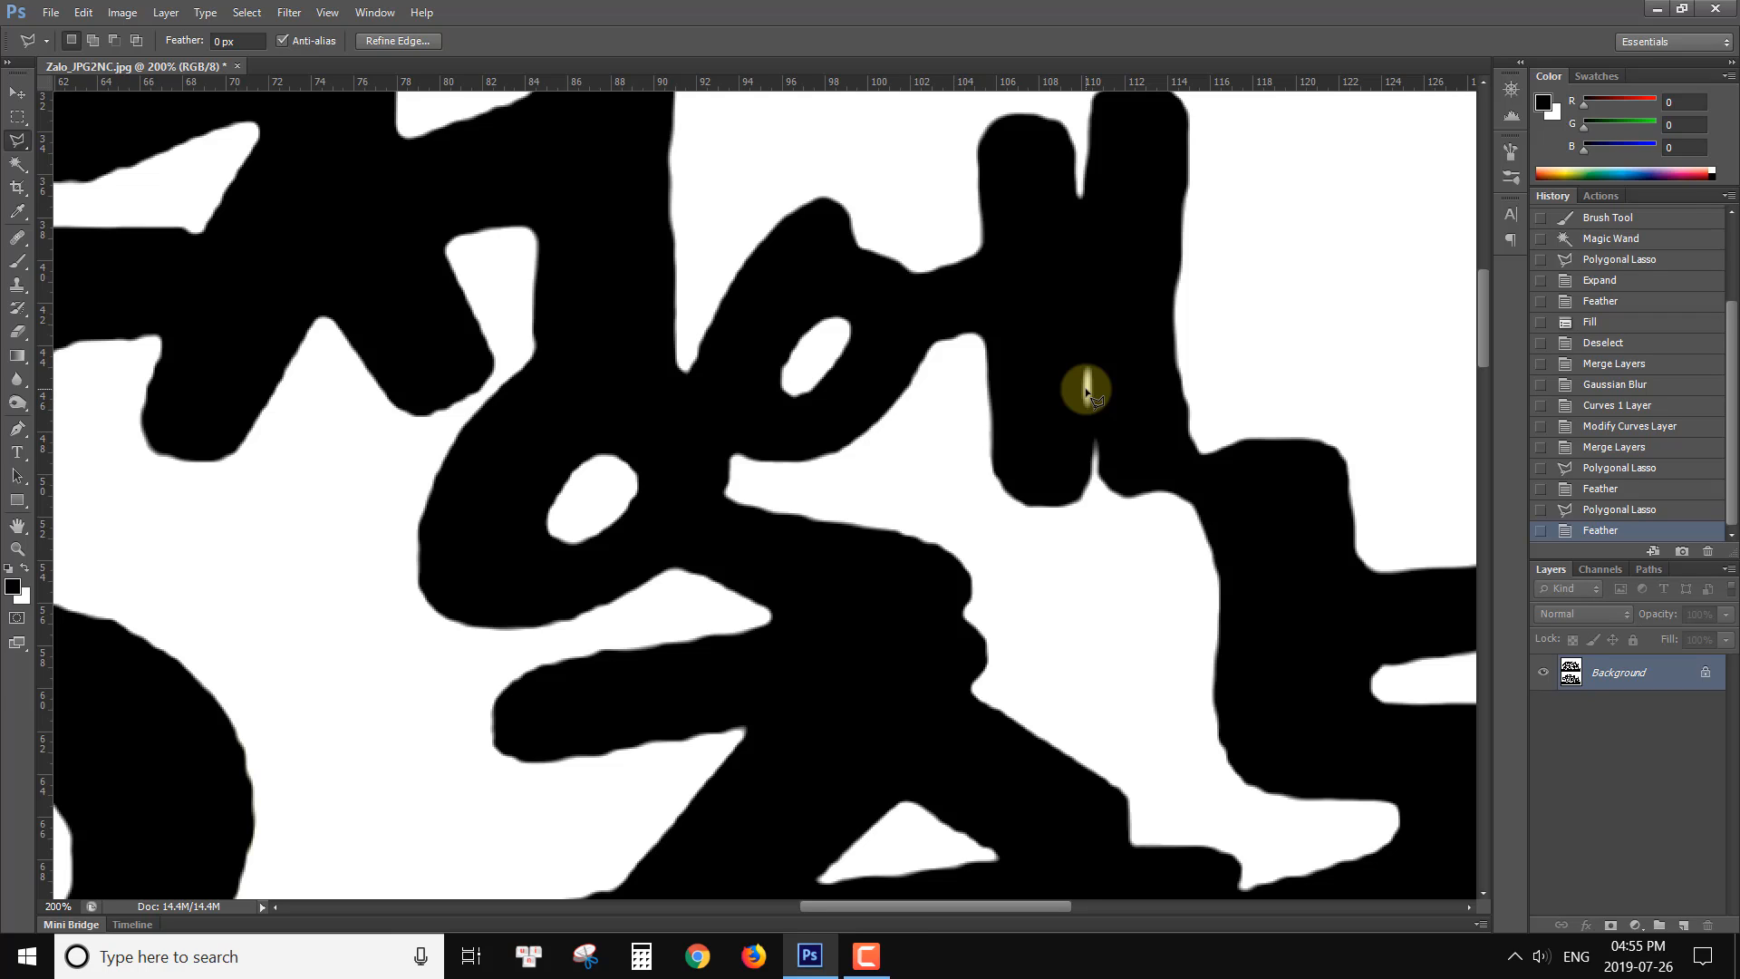
Step: Outline the thin strip joining the white gap to the lower notch of the upper 에 with the Polygonal Lasso, and feather it 0.1 pixels
left_click(1086, 390)
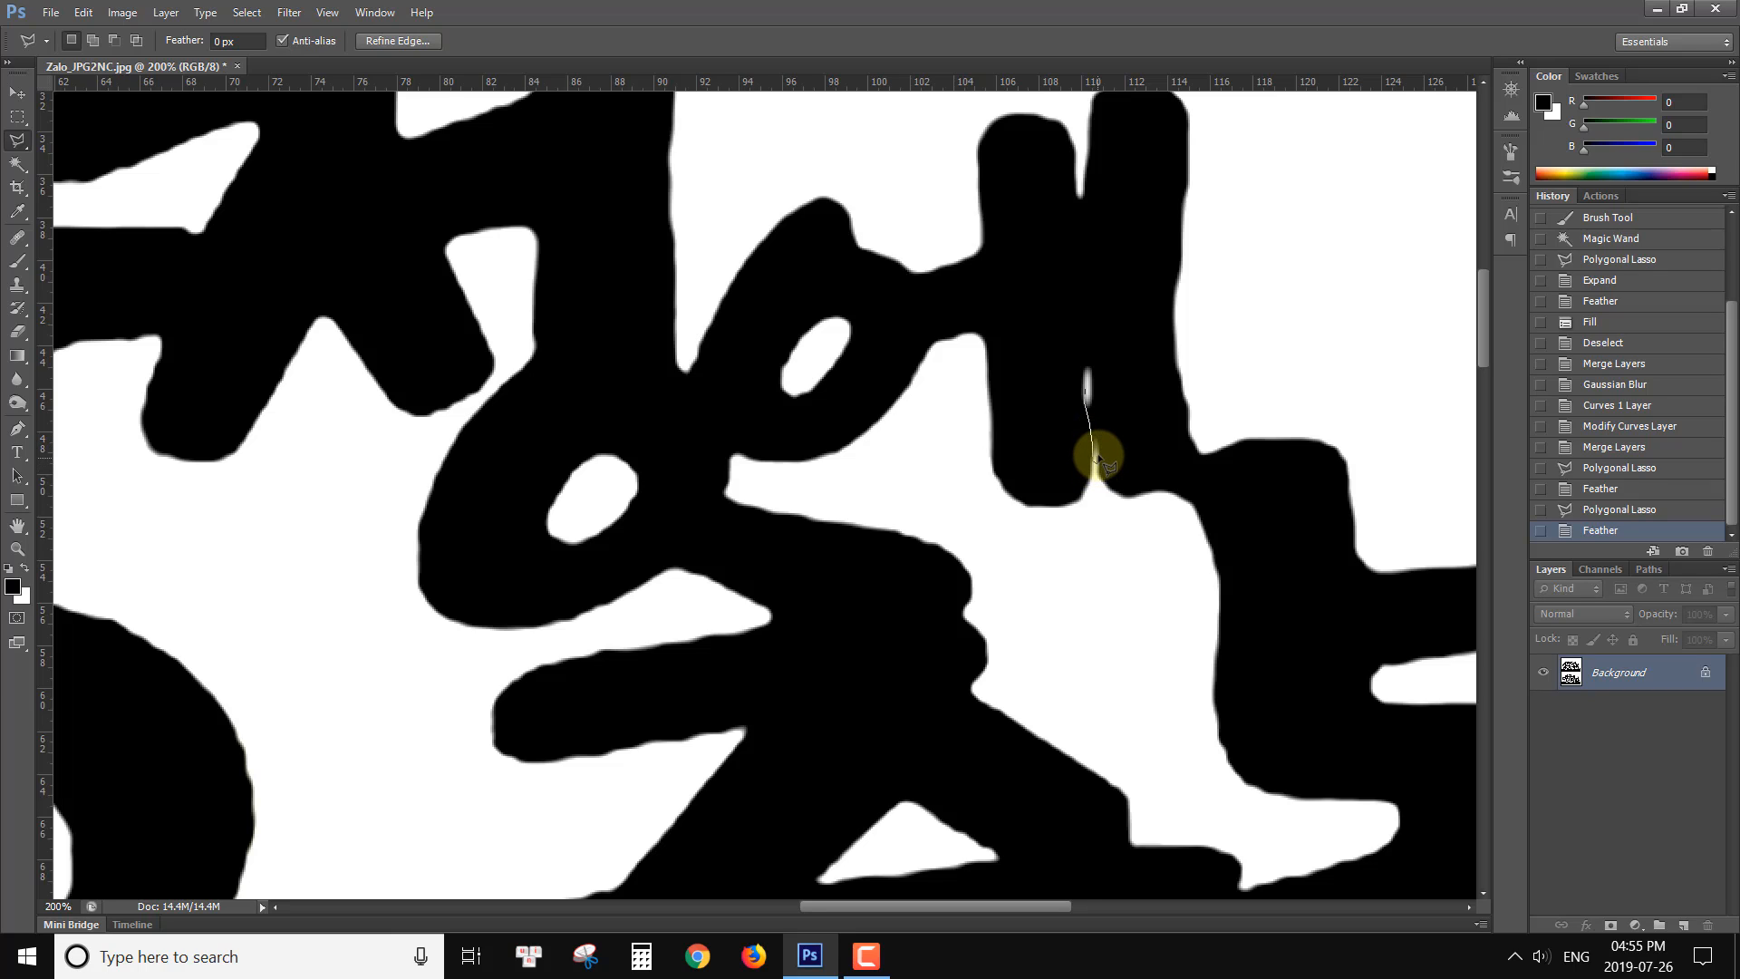
left_click(1095, 464)
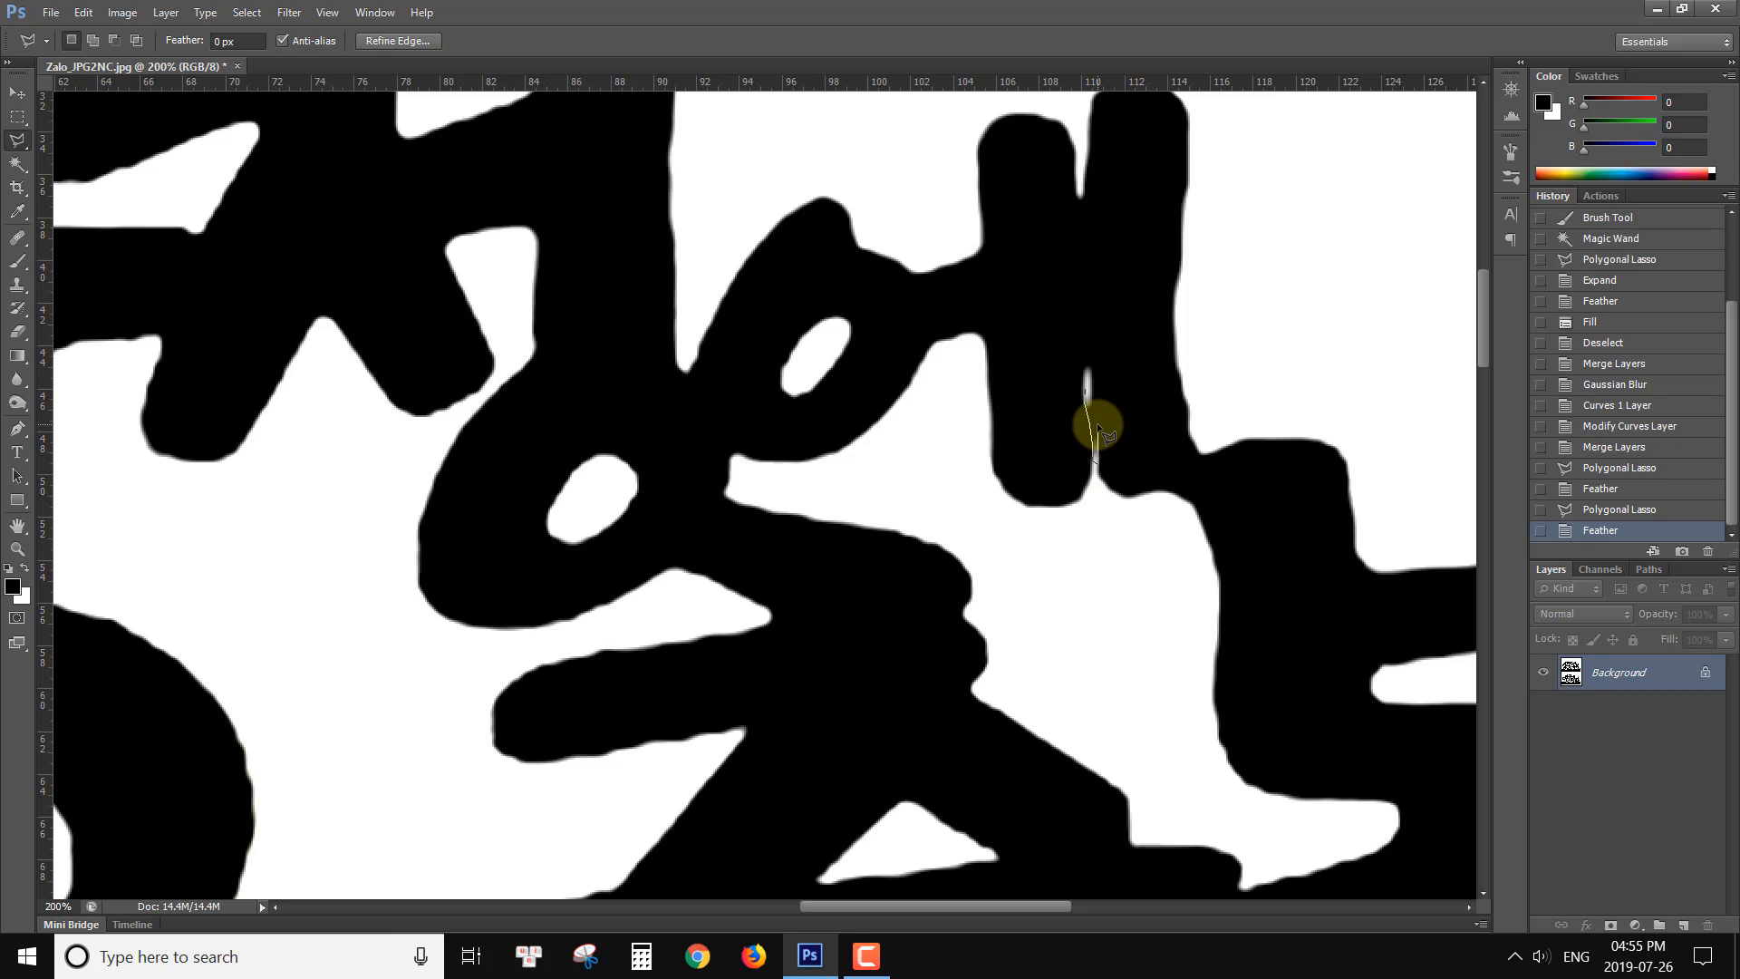
left_click(1089, 386)
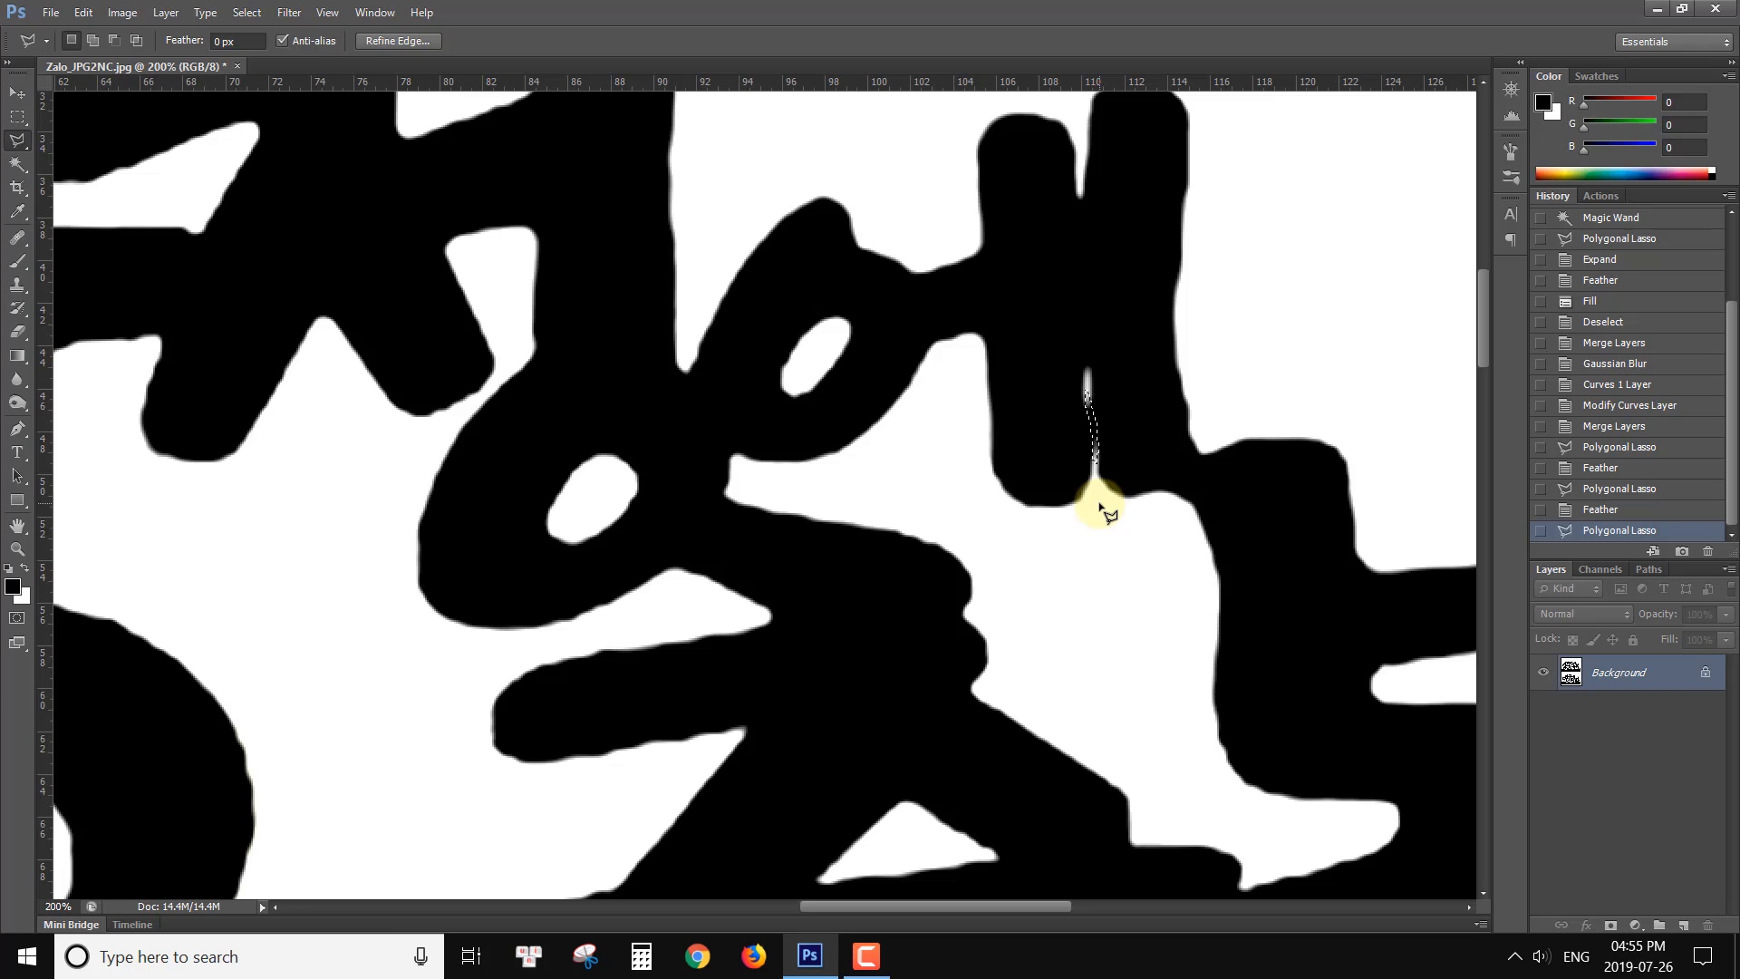
key("shift+F6")
type("10")
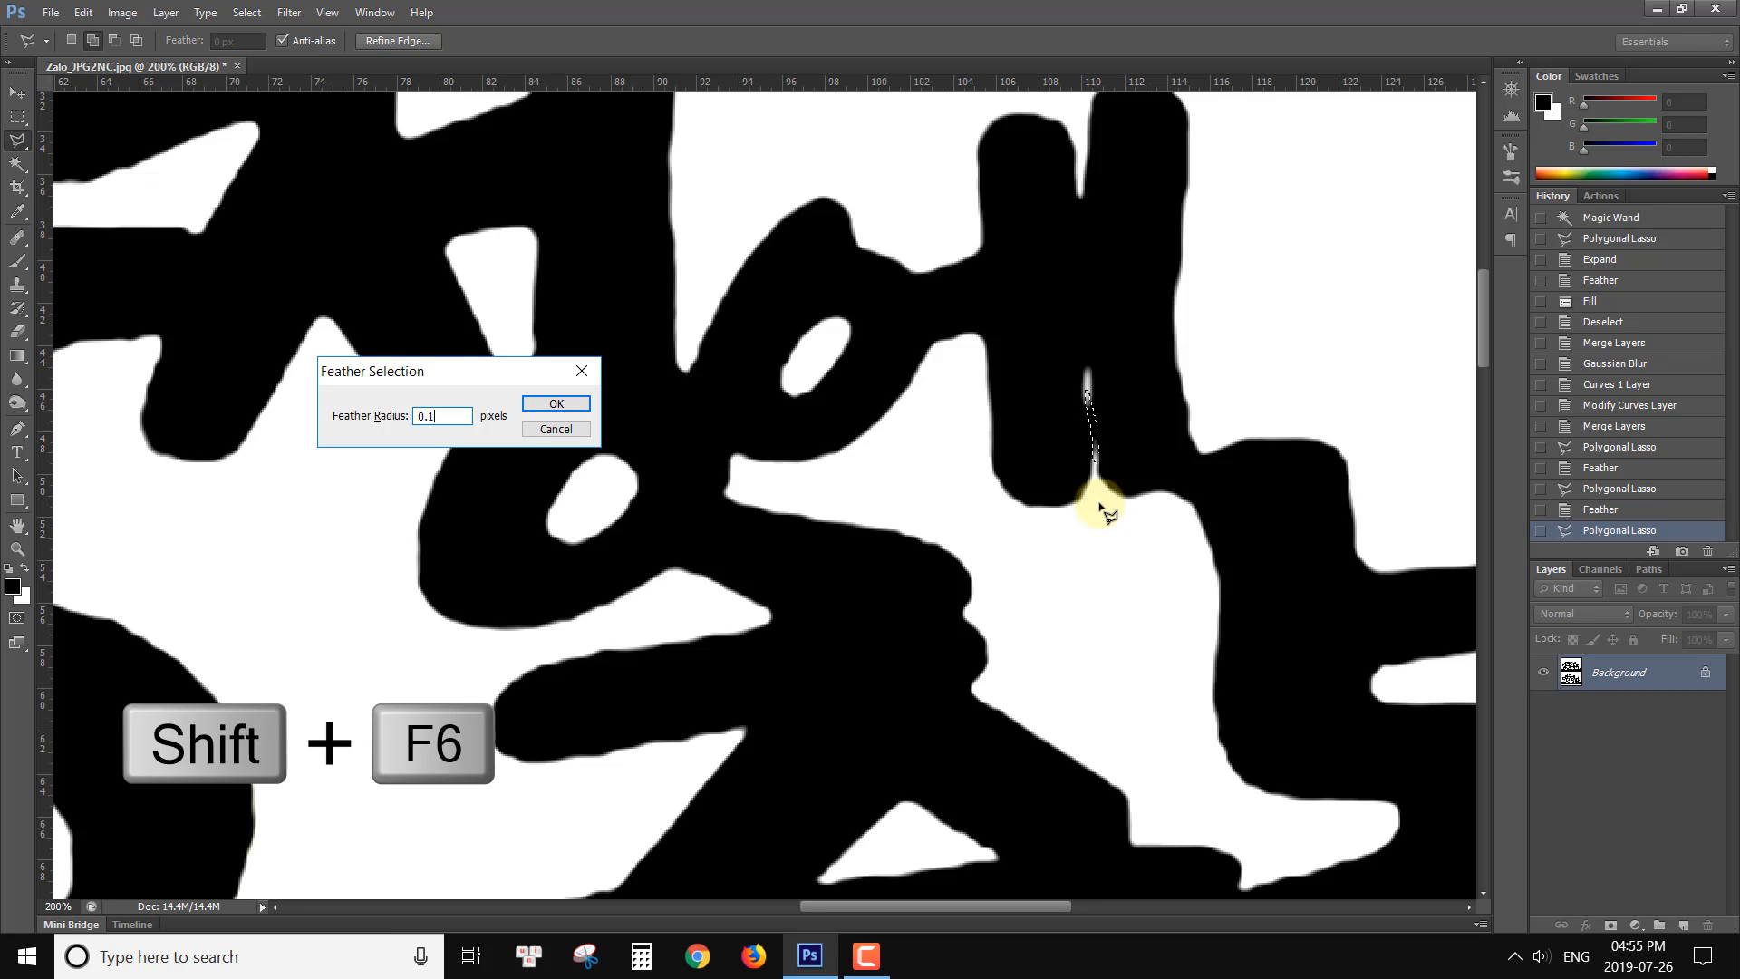
key("Return")
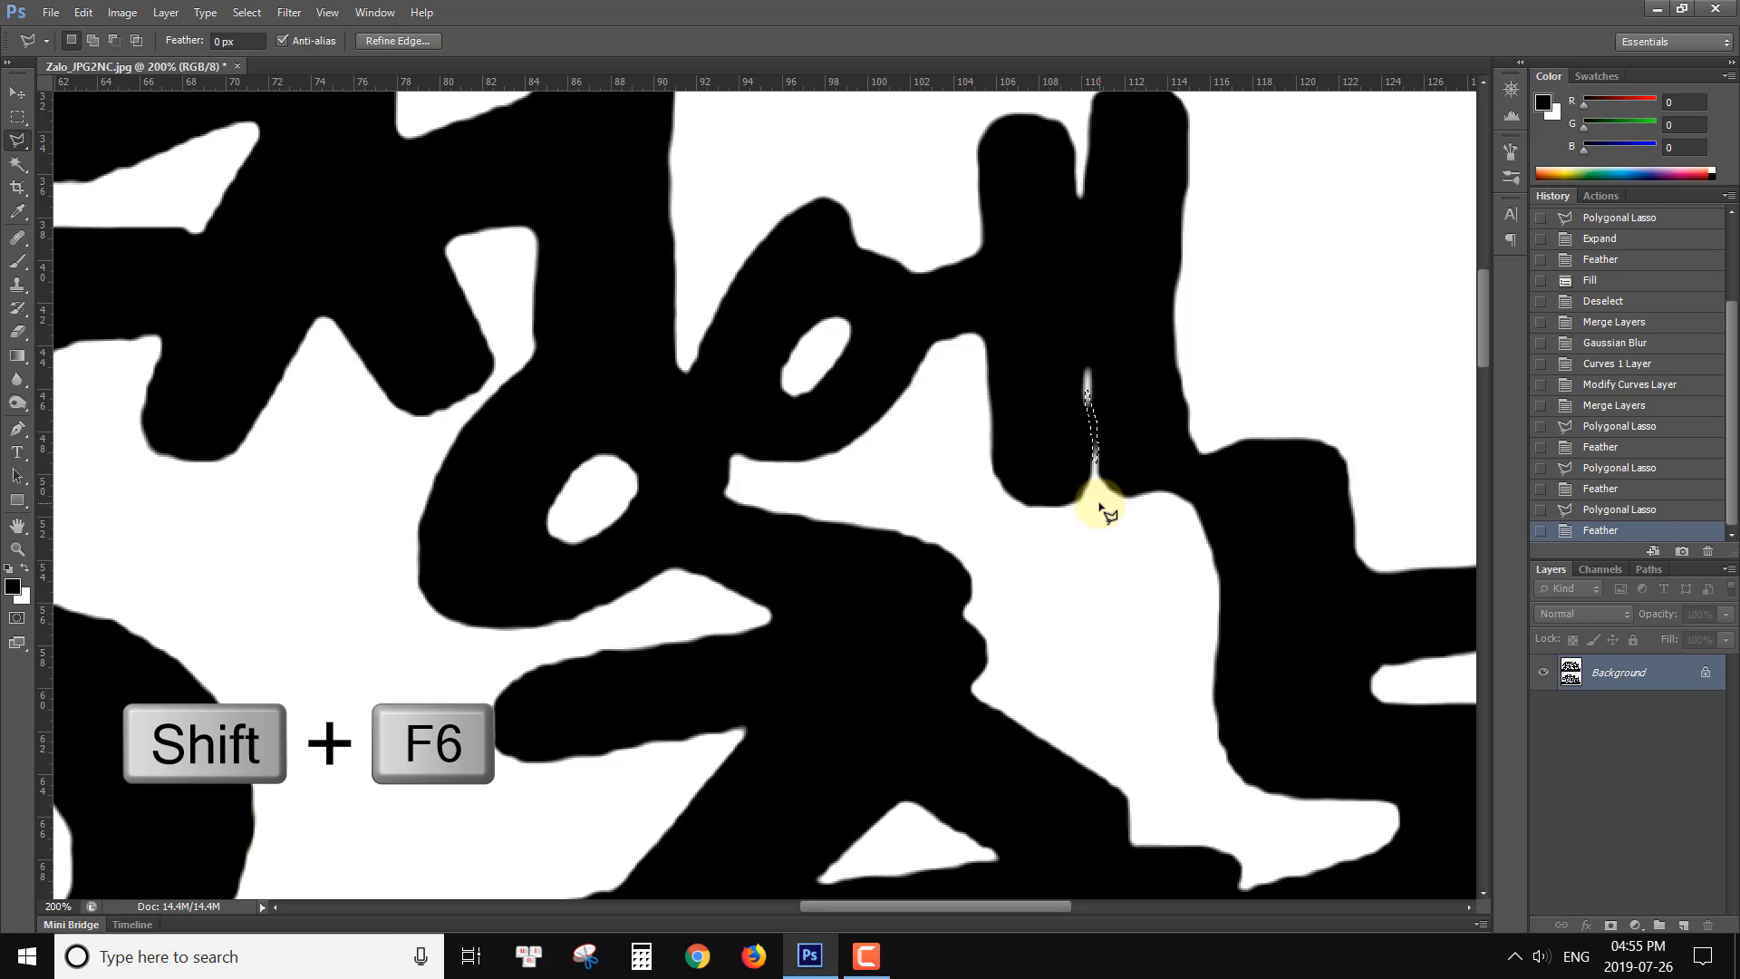
key("shift+F5")
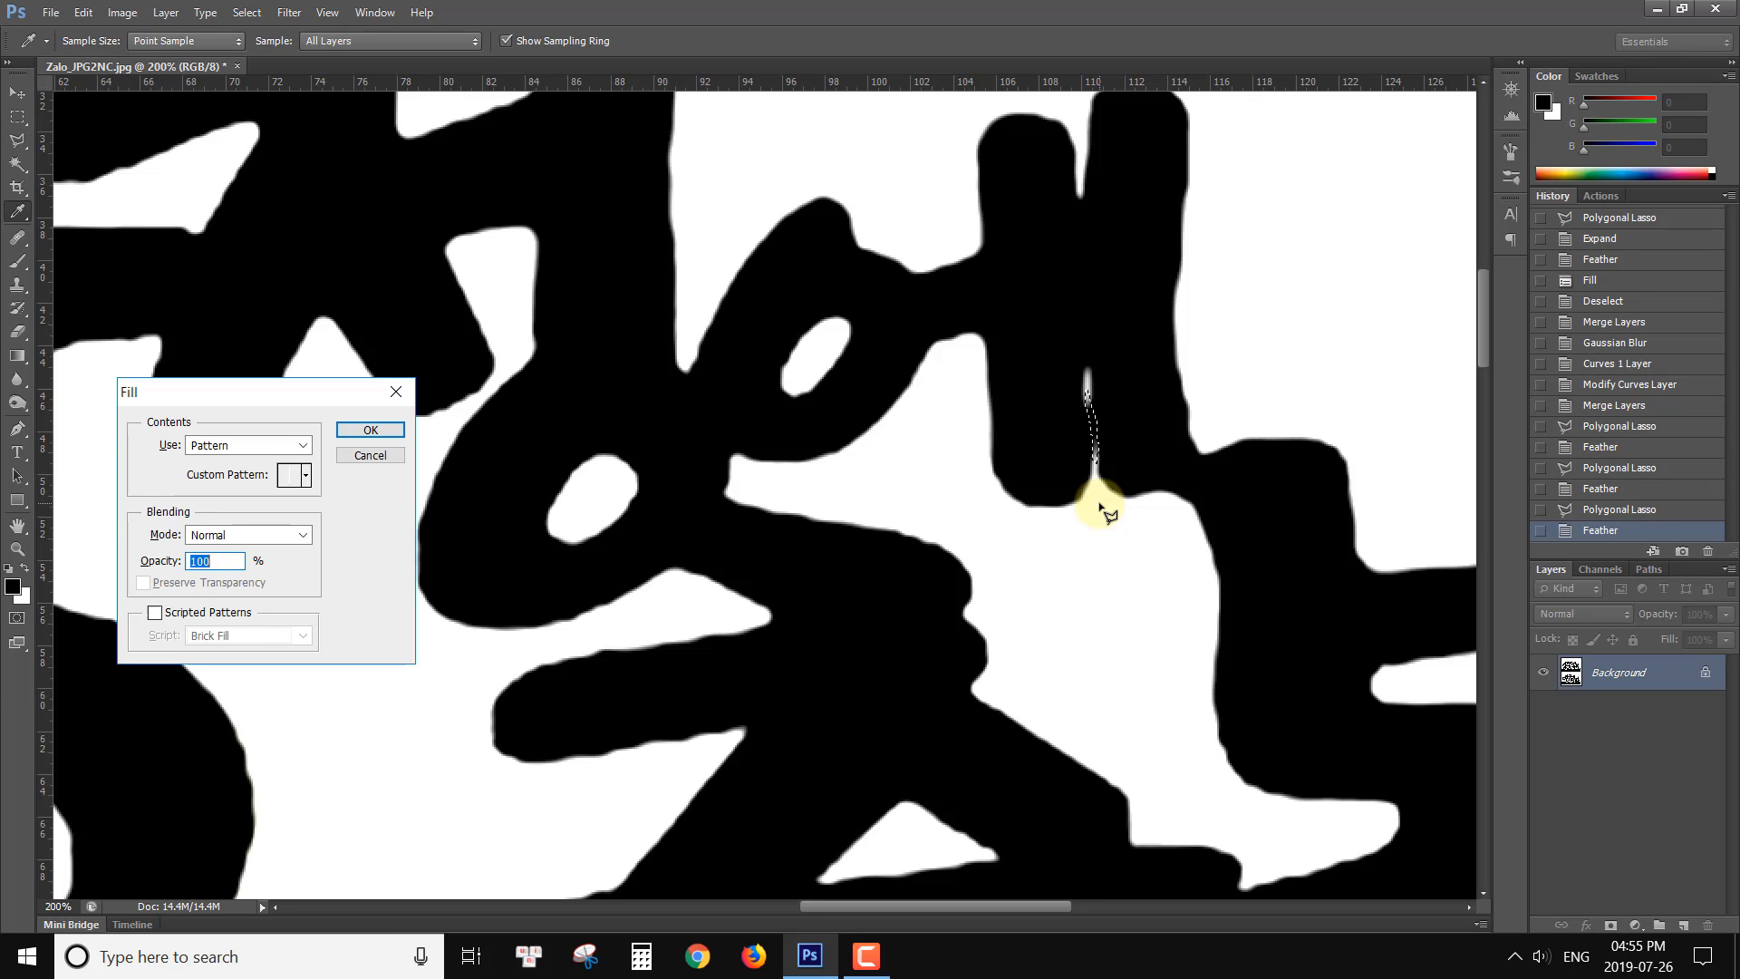
left_click(358, 456)
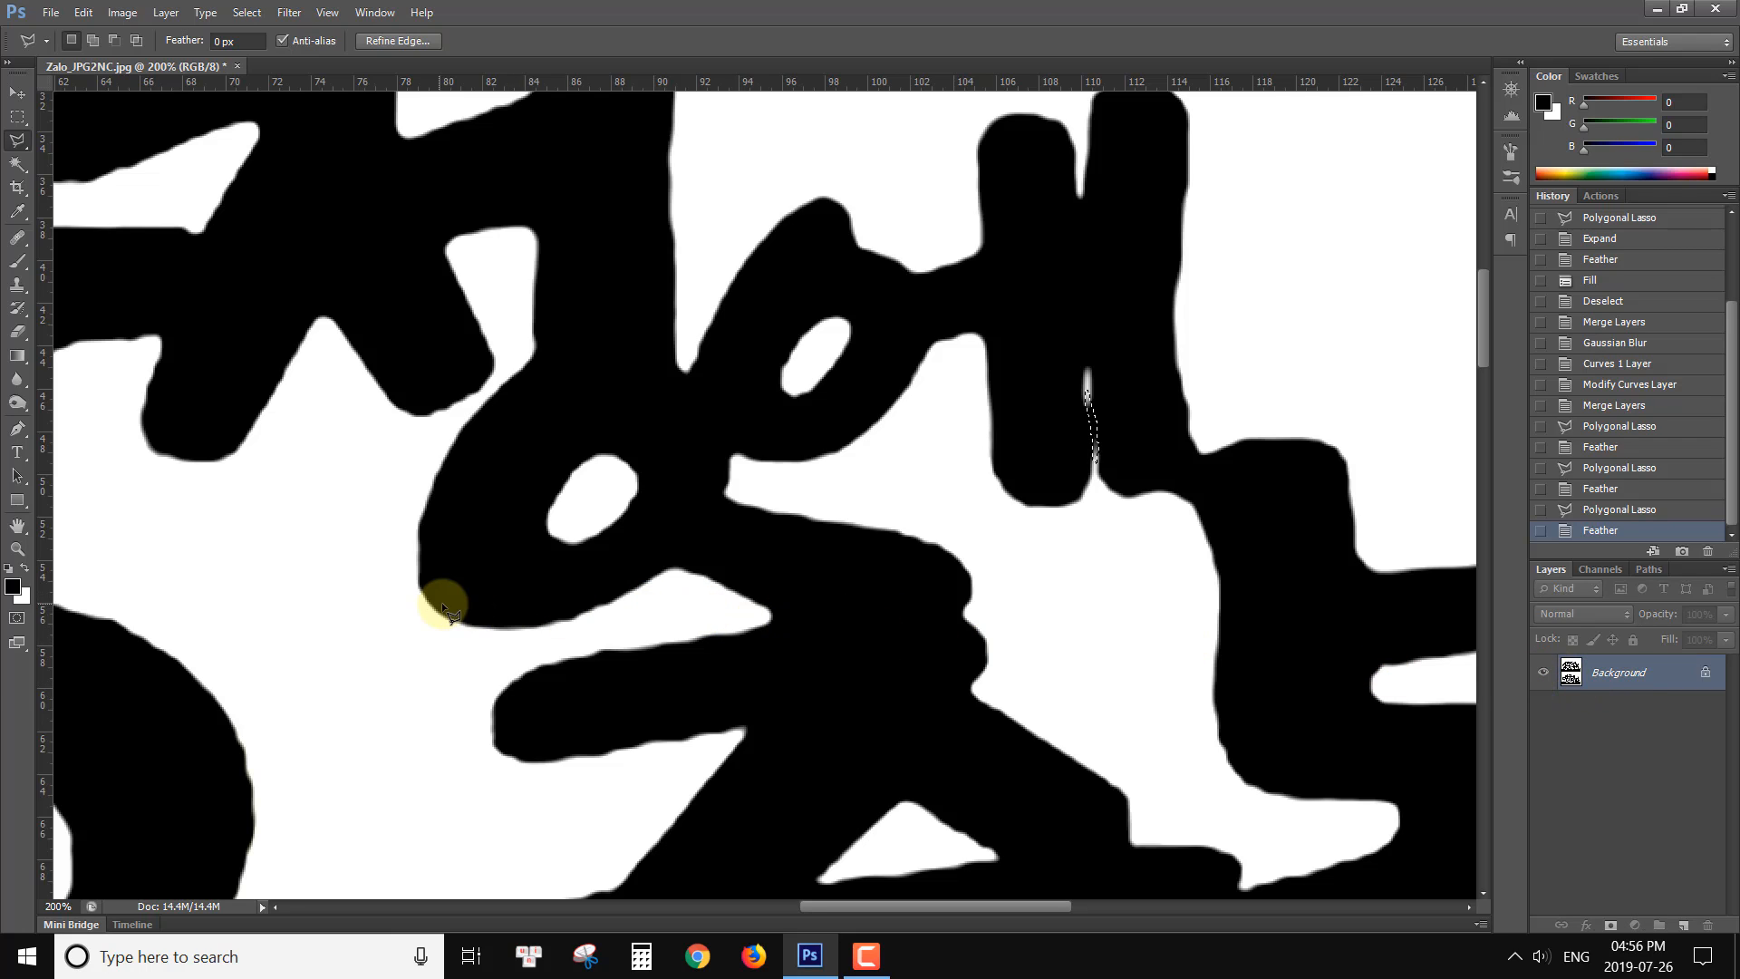
key("shift+F5")
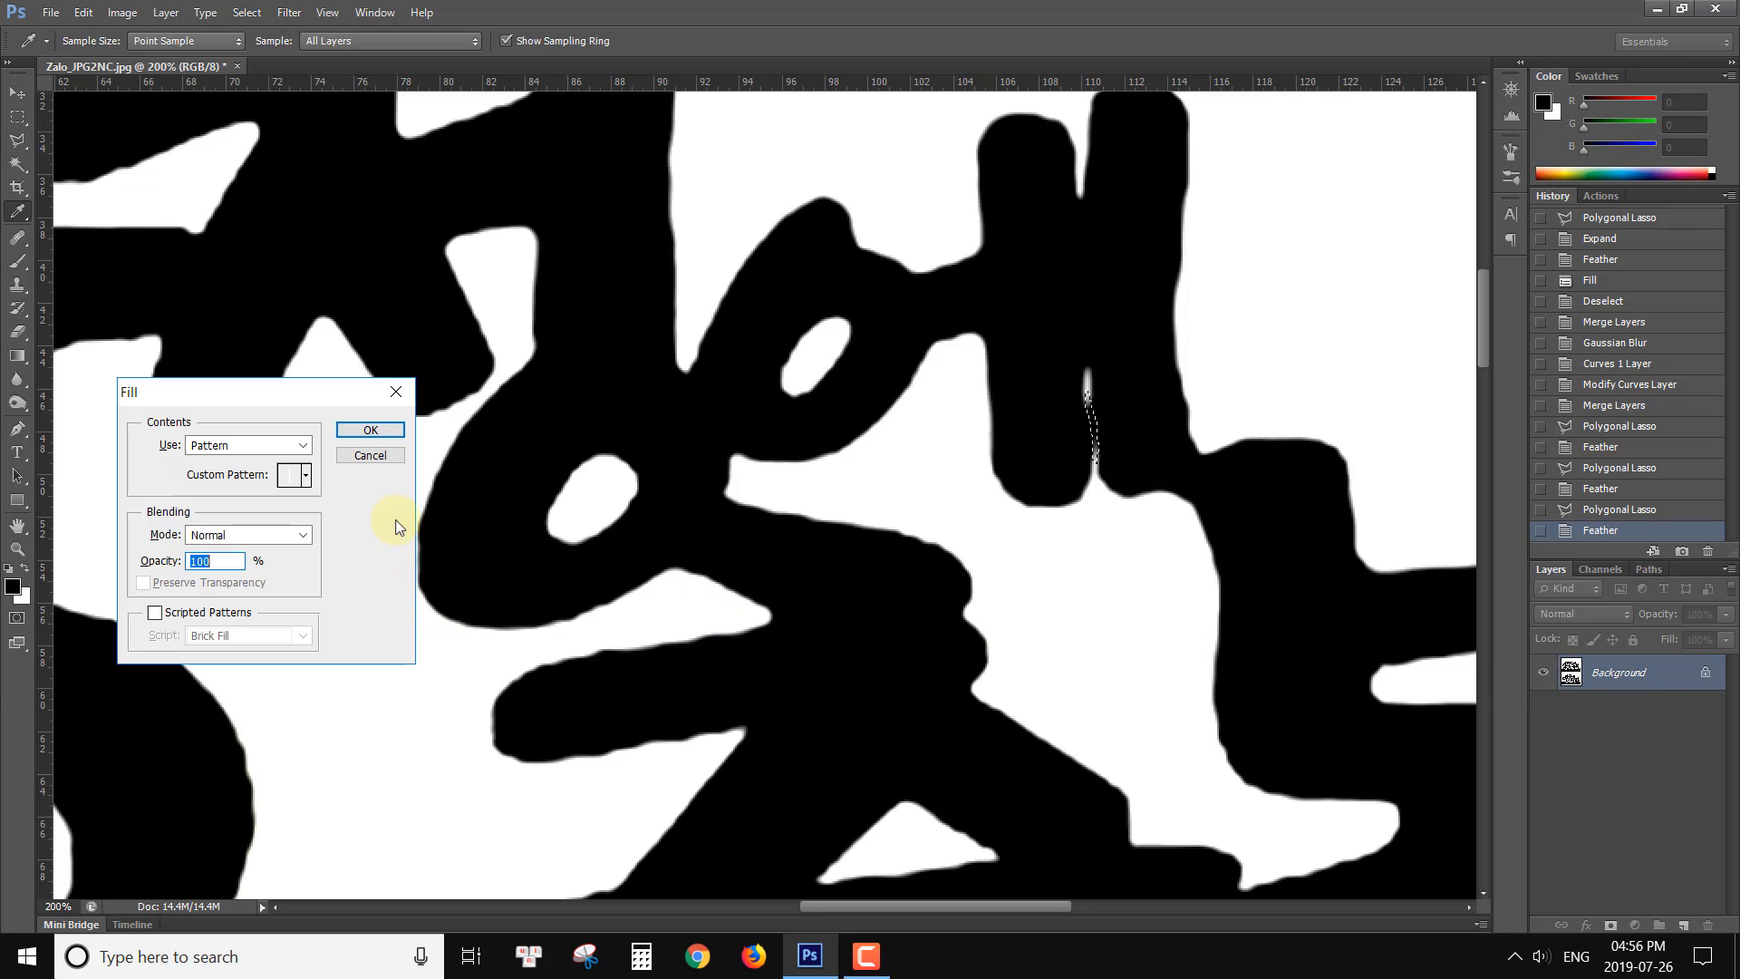
left_click(362, 458)
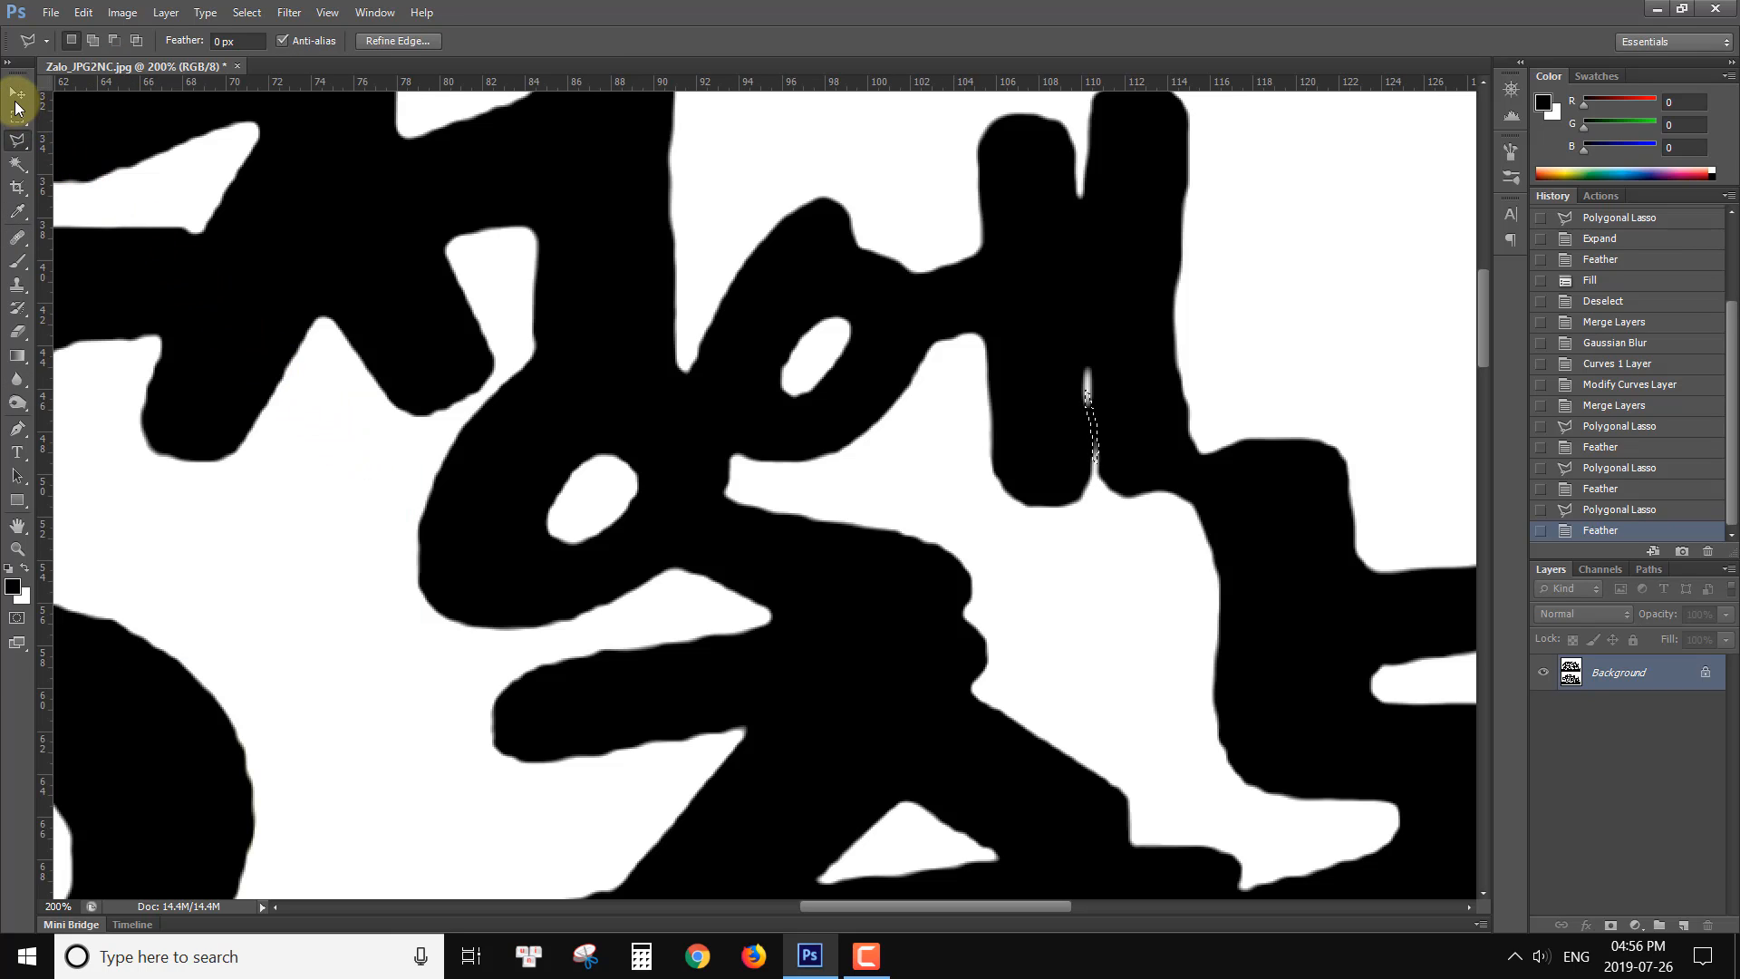
Step: Make white the foreground colour, fill the selected strip in the upper 에 with it, and deselect
left_click(24, 571)
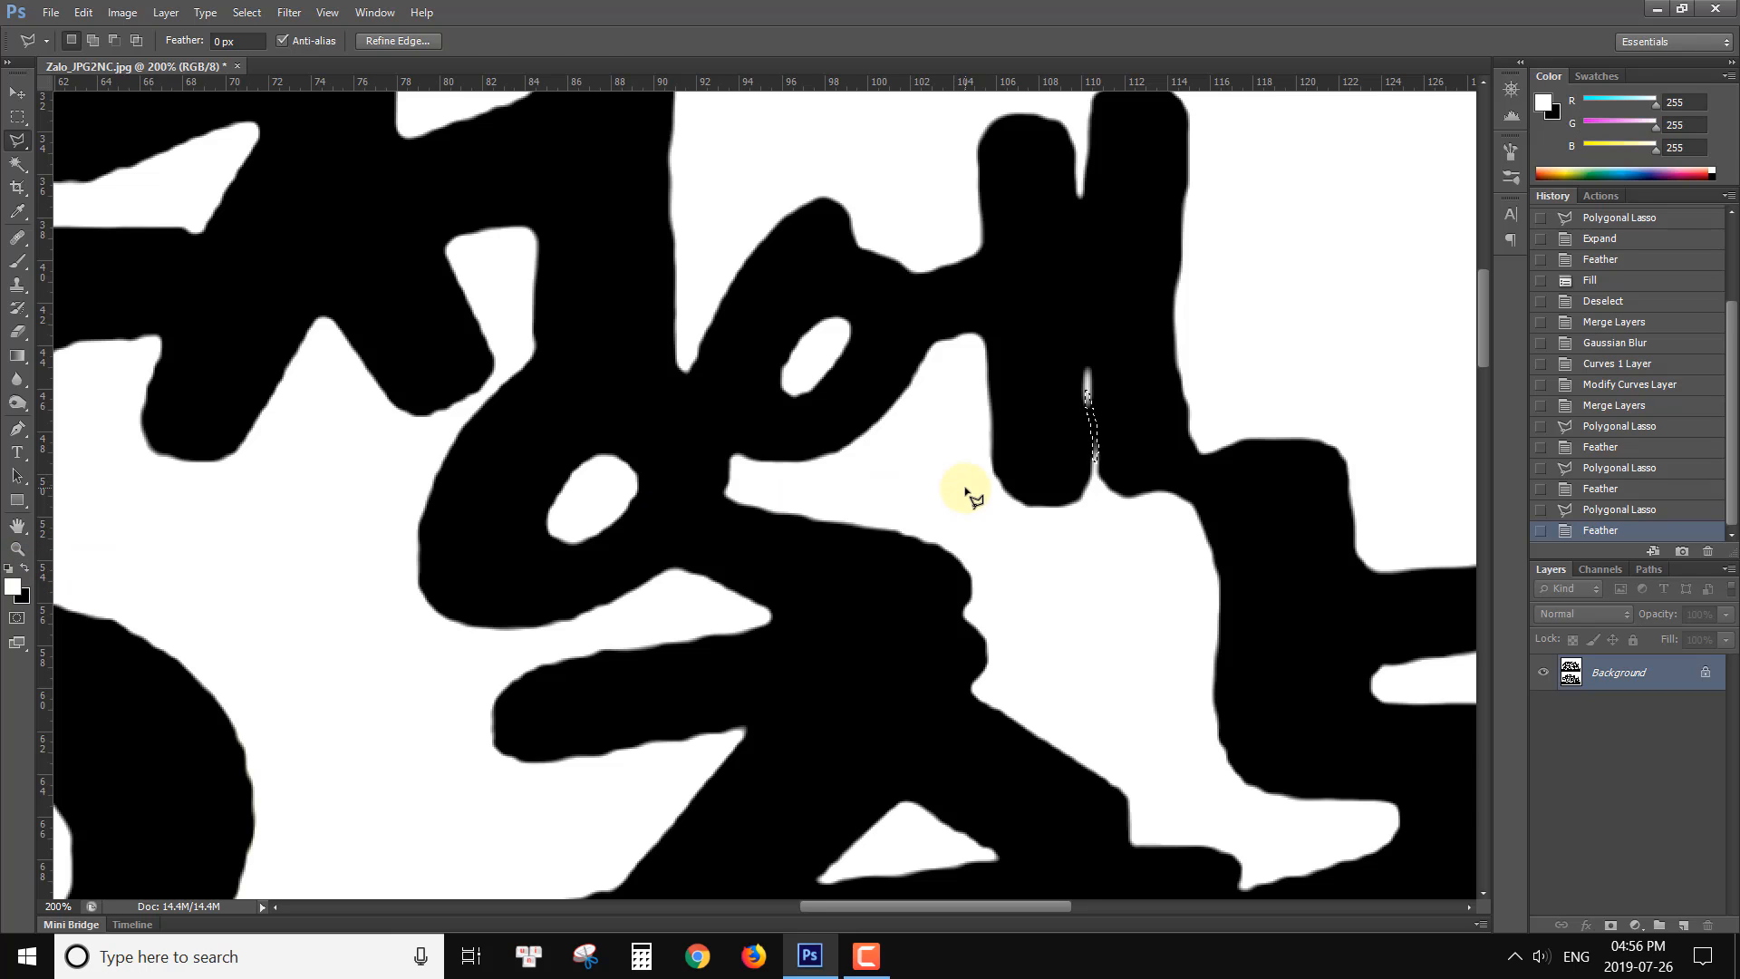
key("shift+F5")
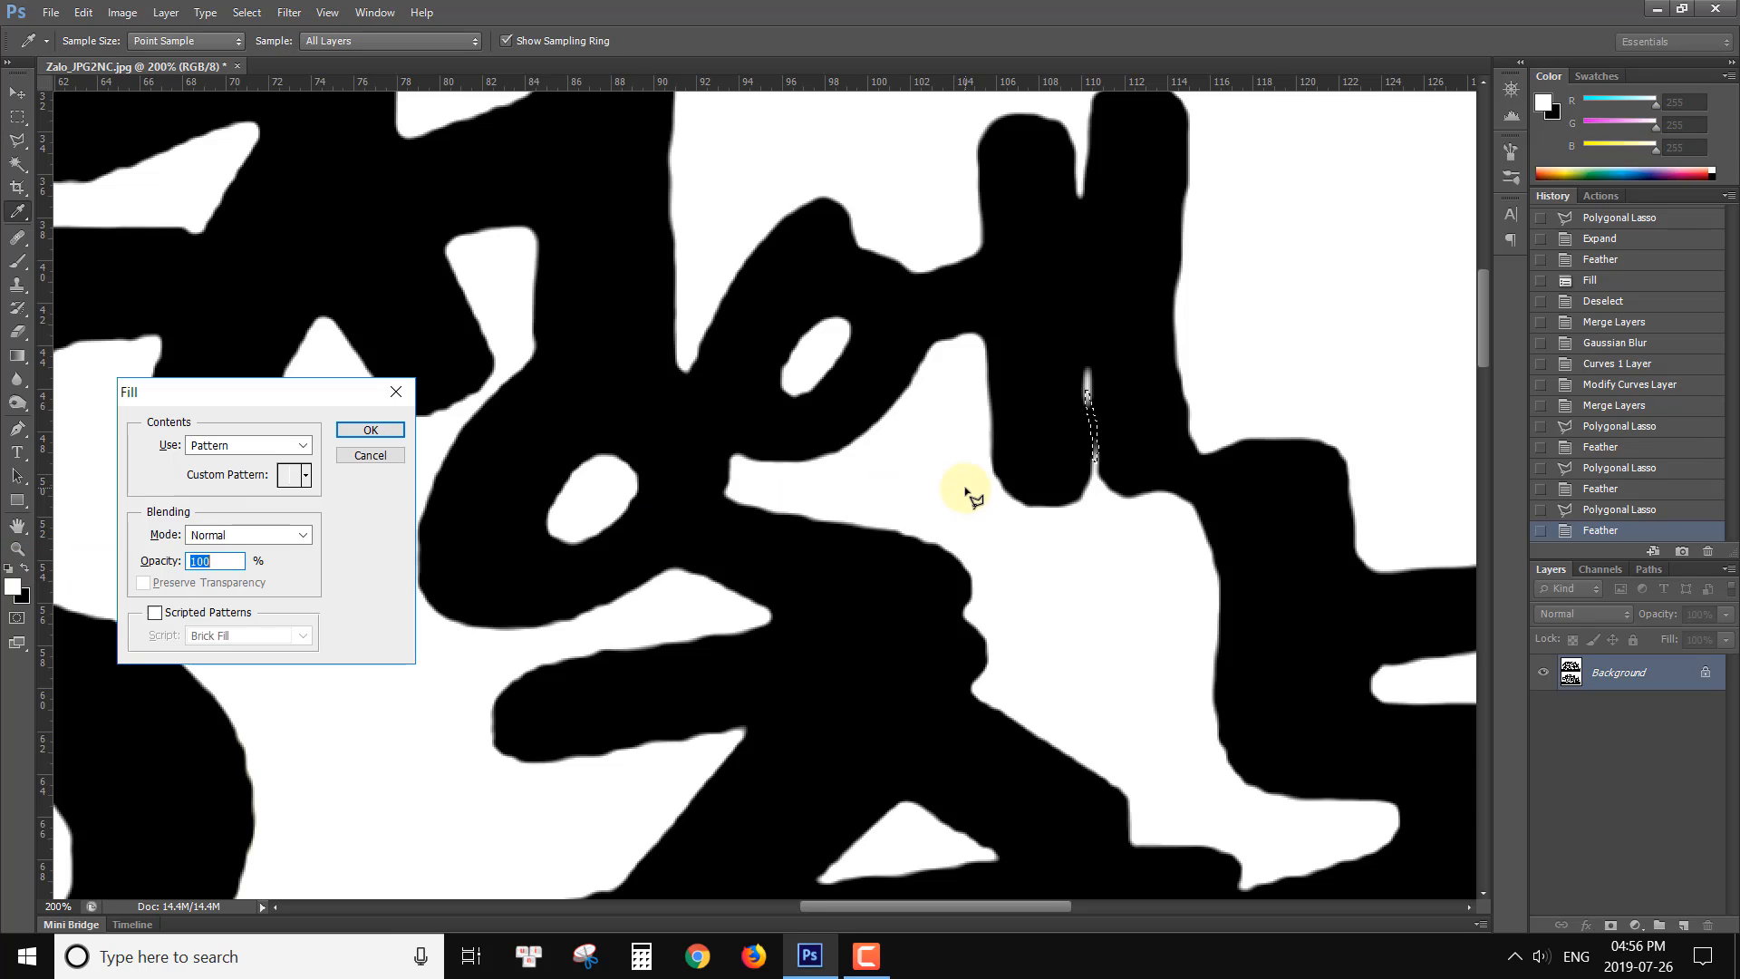
left_click(364, 467)
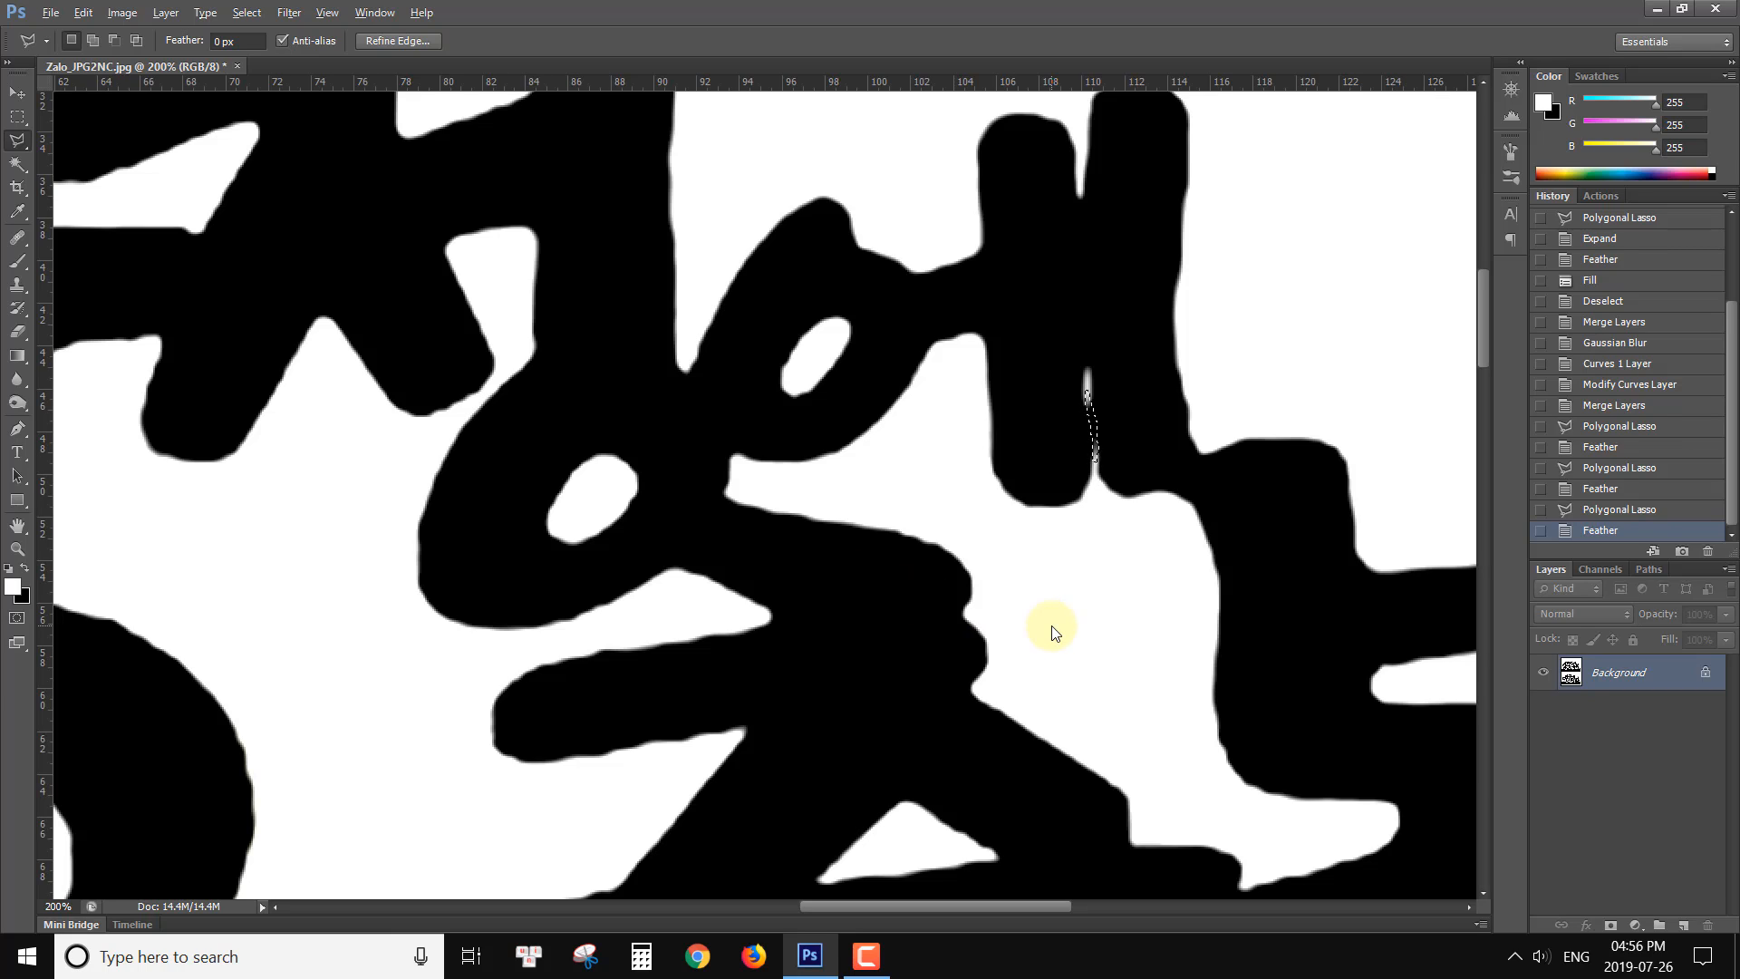
key("alt+Delete")
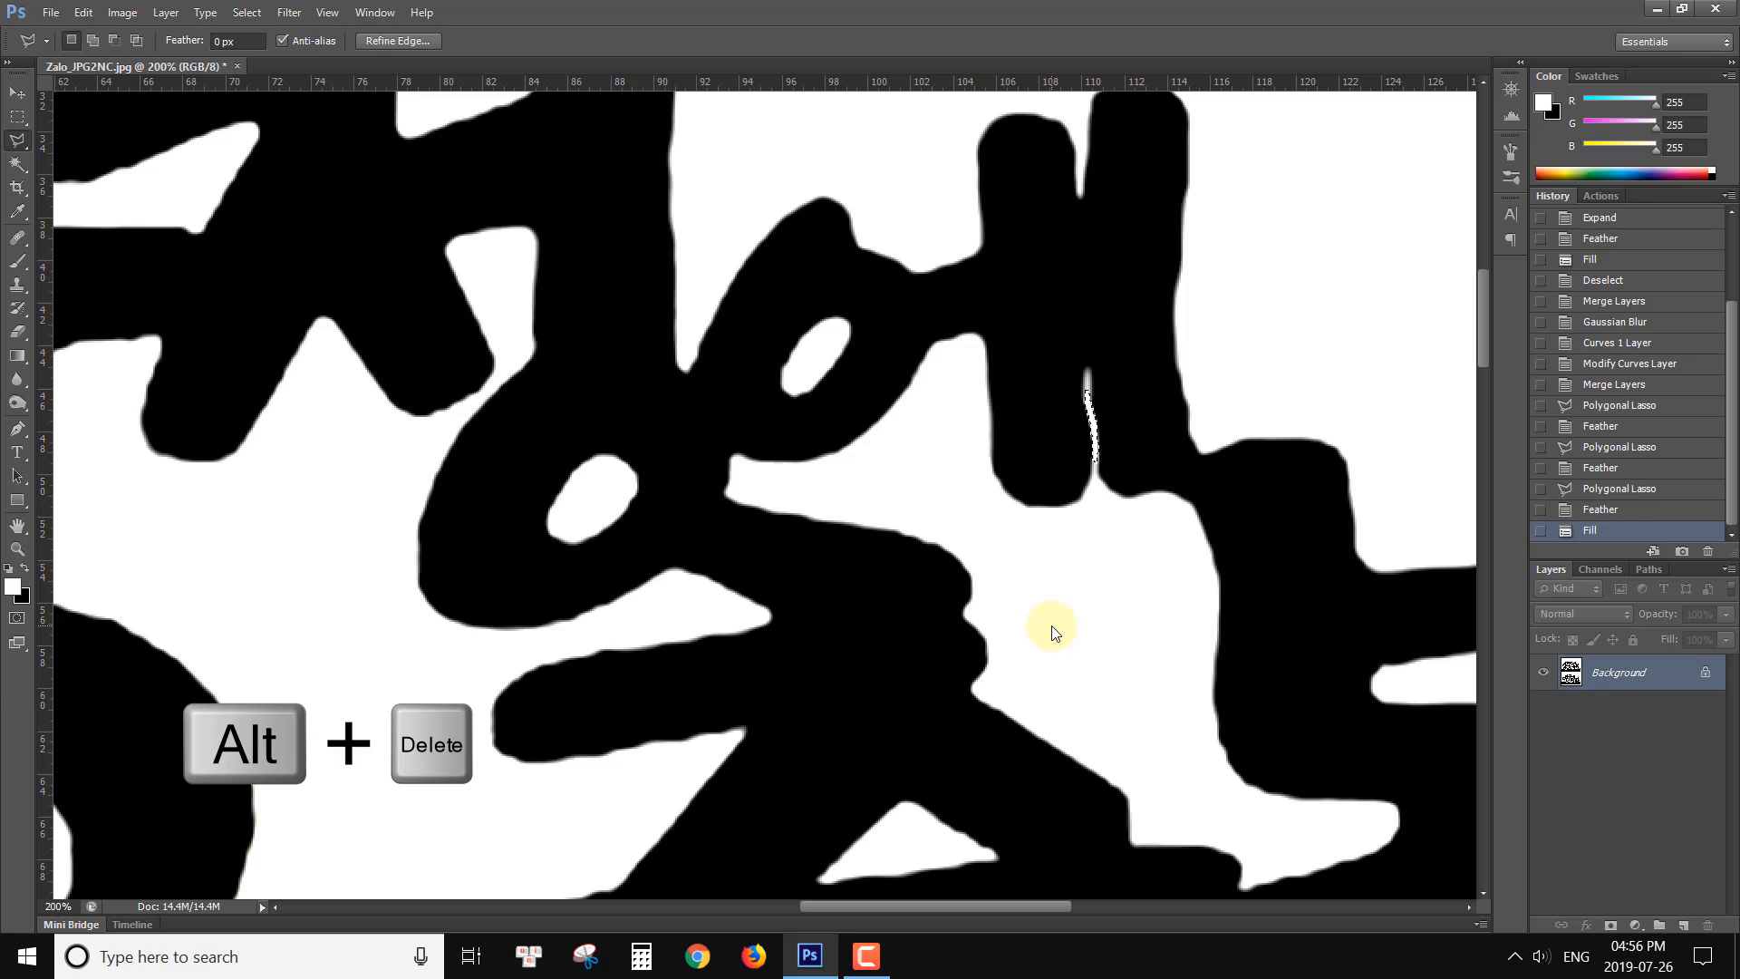
key("ctrl+d")
Step: Outline the broken gap between the two vertical strokes of the lower design's 에 with the Polygonal Lasso, fill it with white, and deselect
key("ctrl+1")
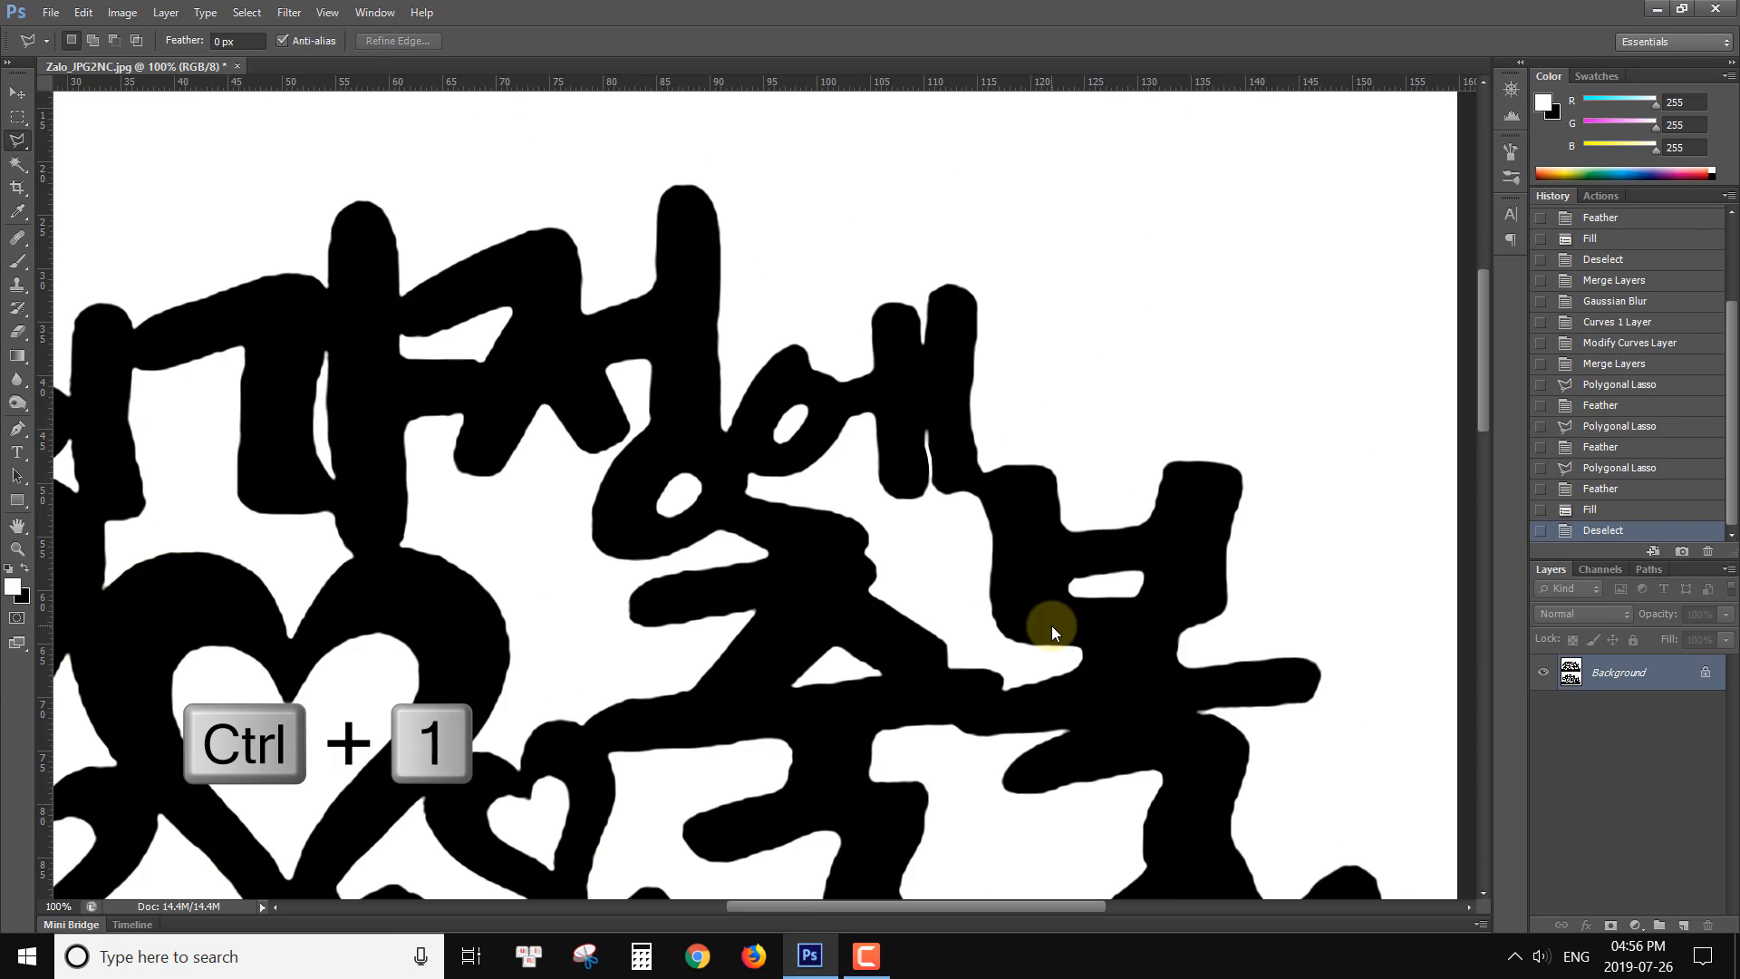
key("ctrl+0")
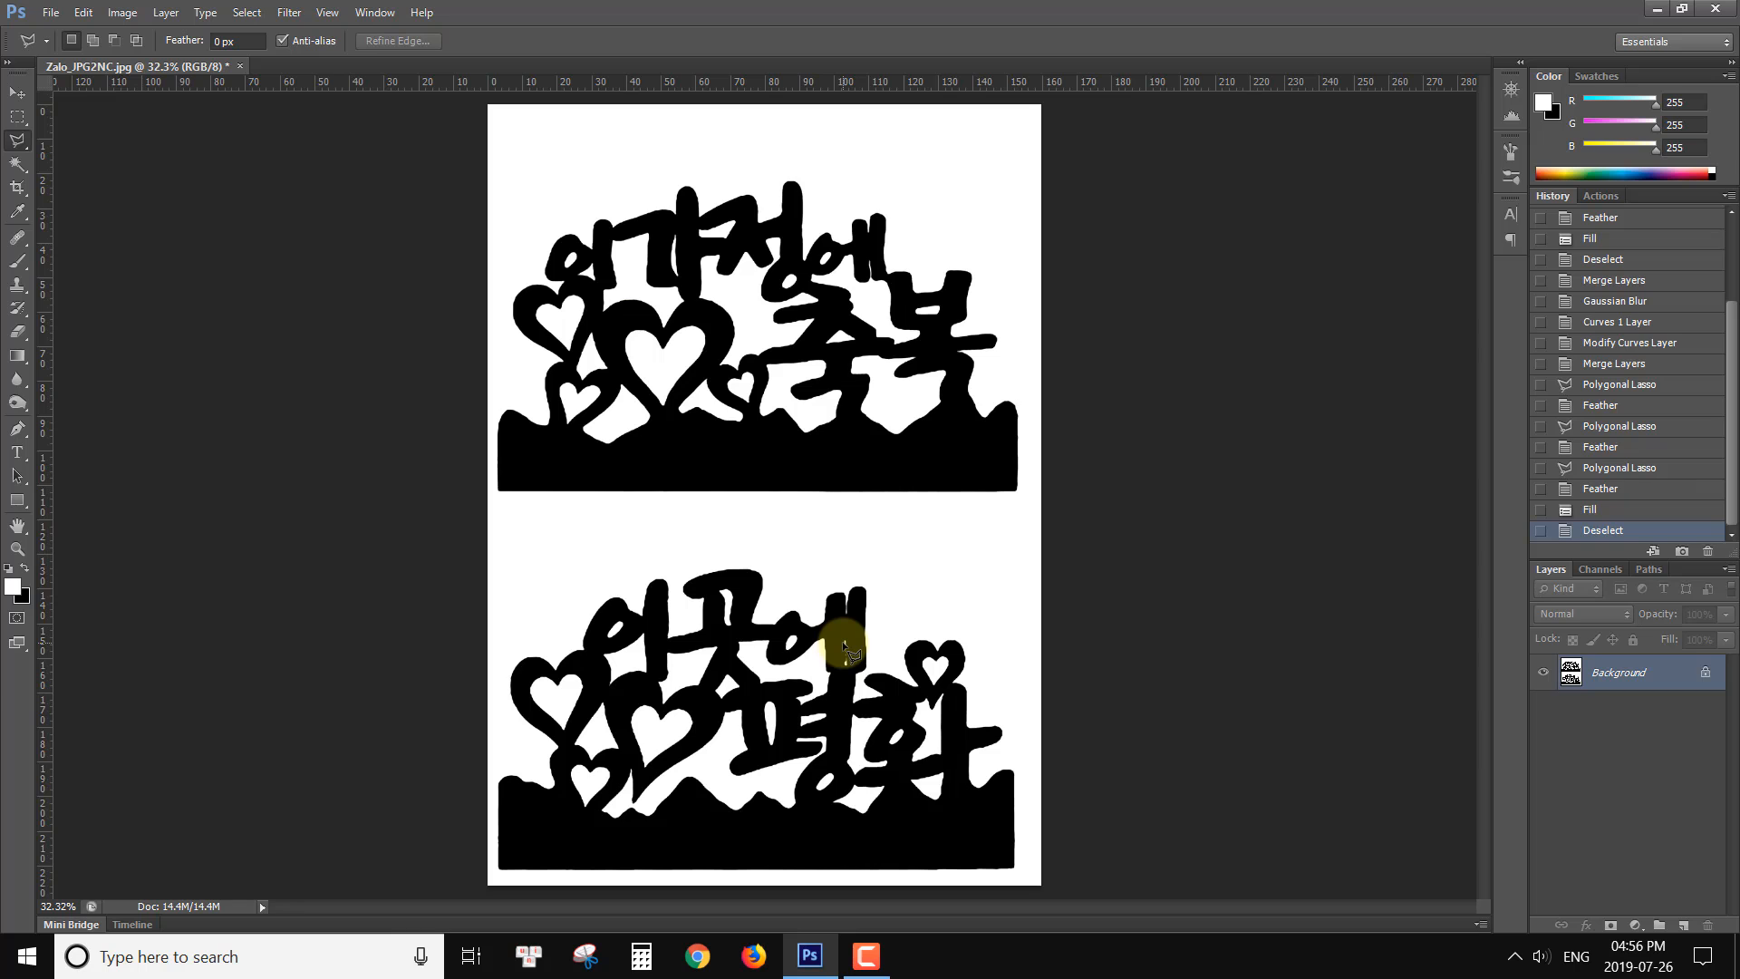
key("ctrl+plus")
key("ctrl+plus")
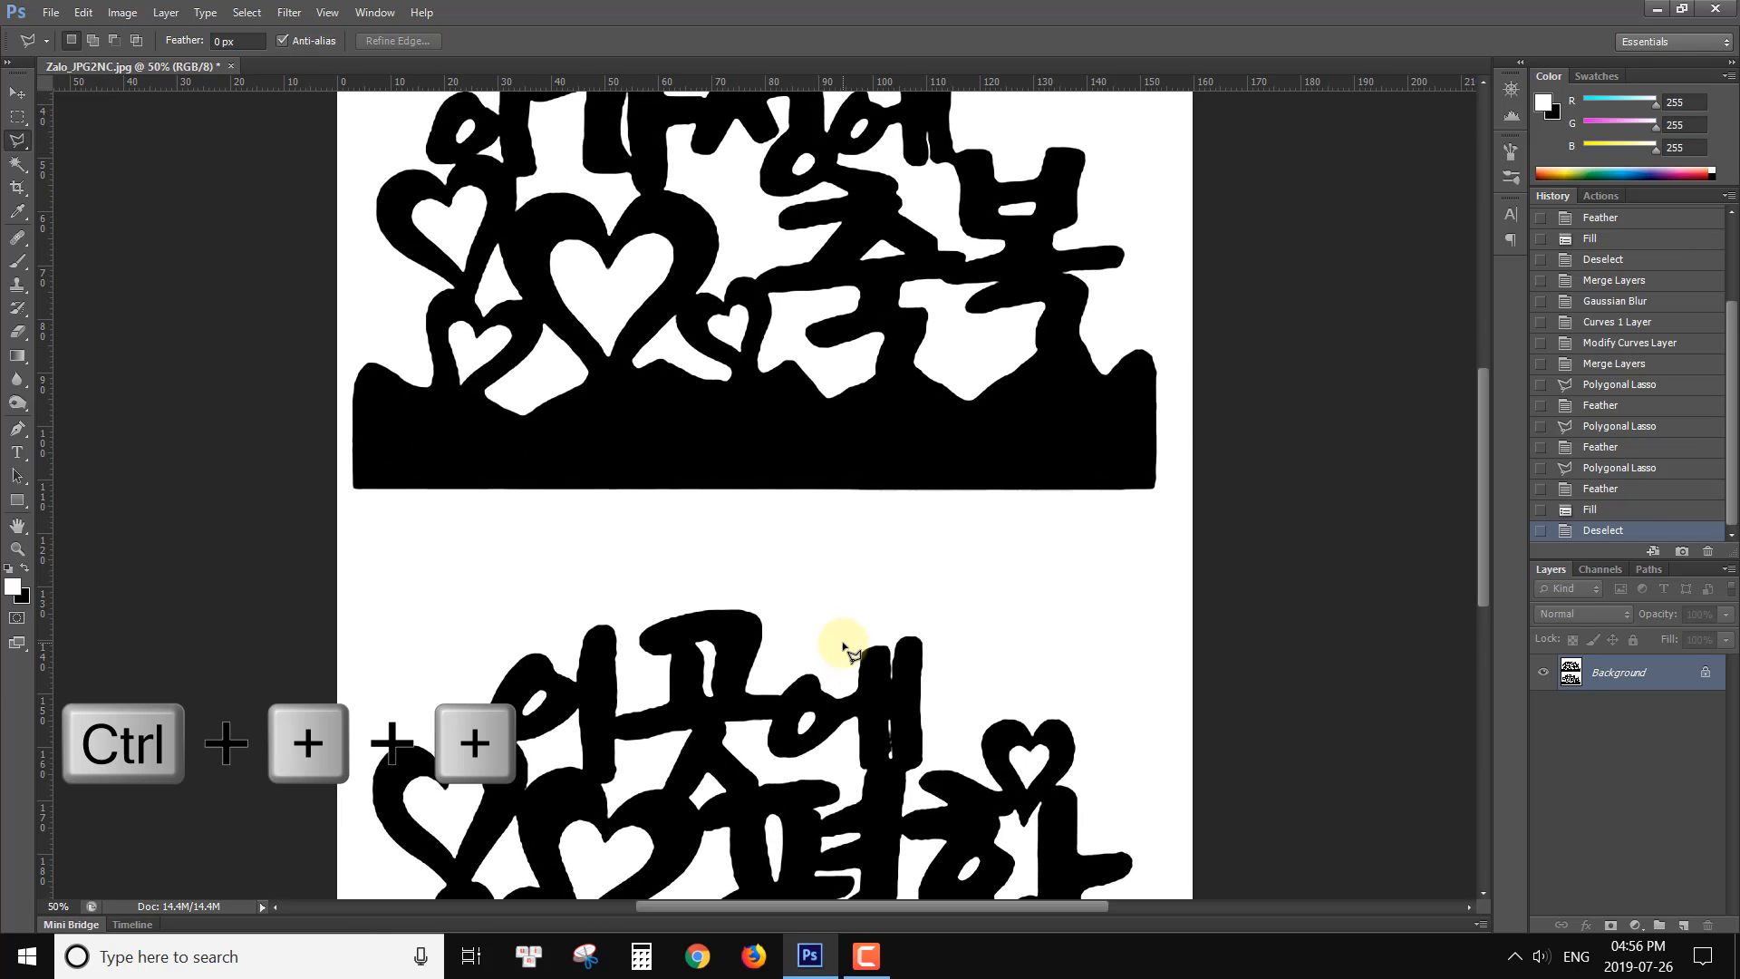
key("ctrl+plus")
key("ctrl+plus")
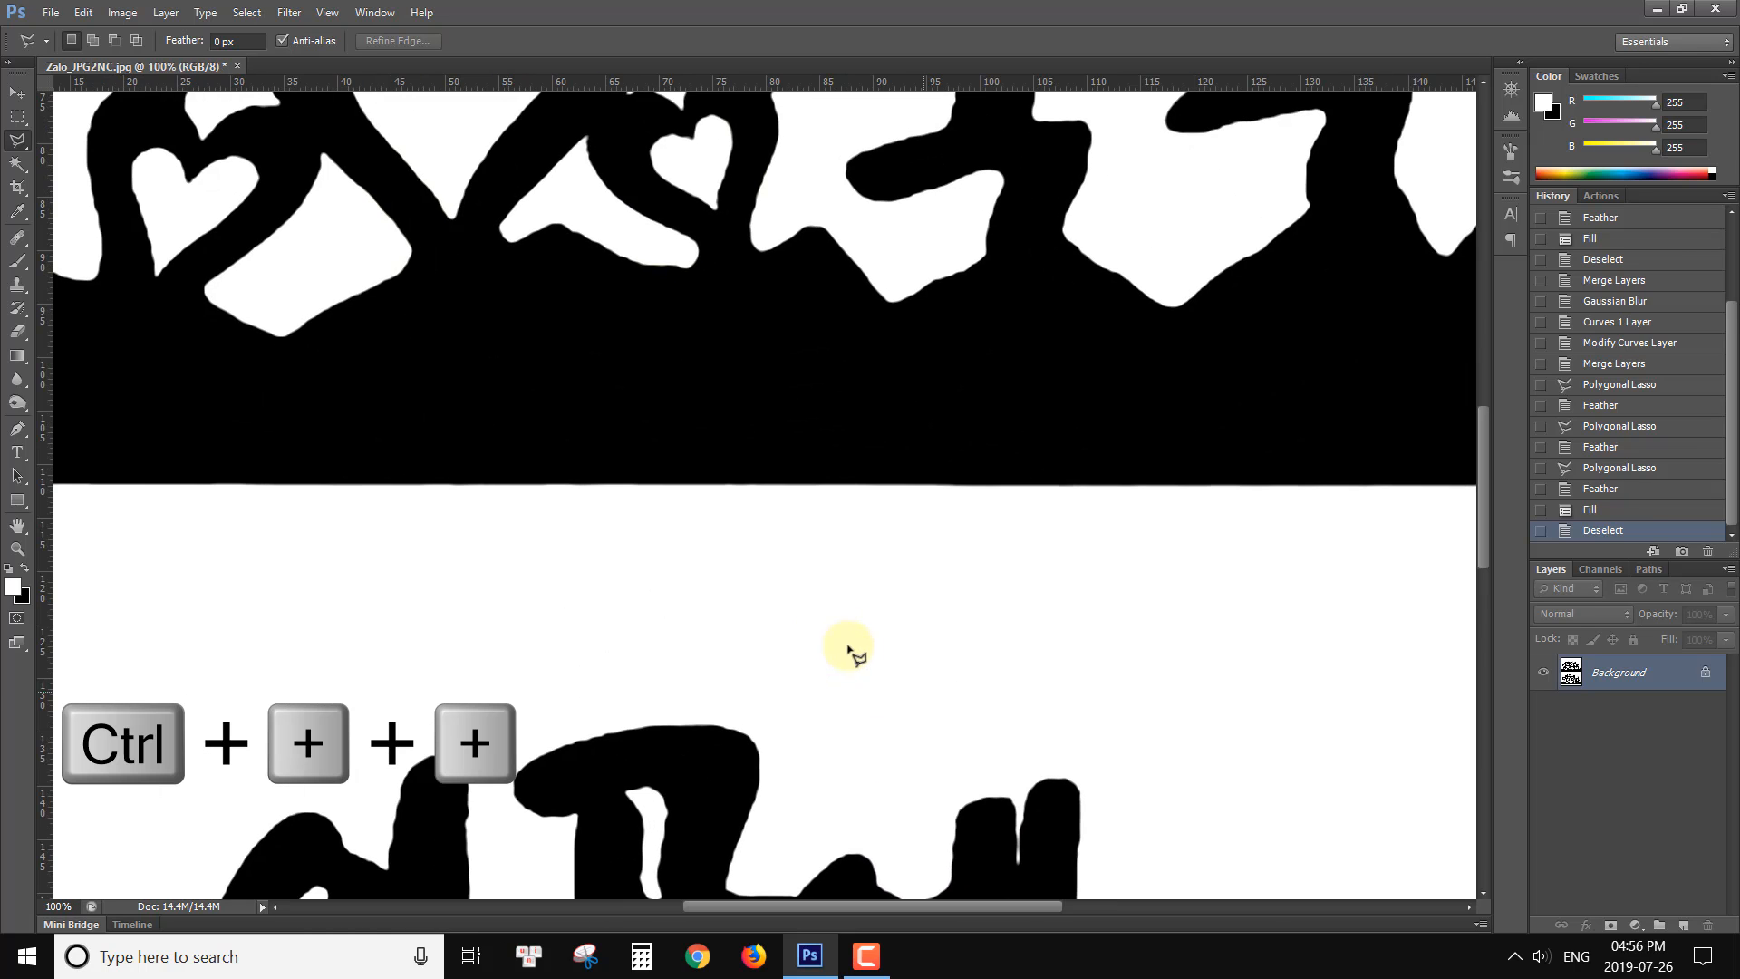
left_click_drag(1094, 785, 1030, 455)
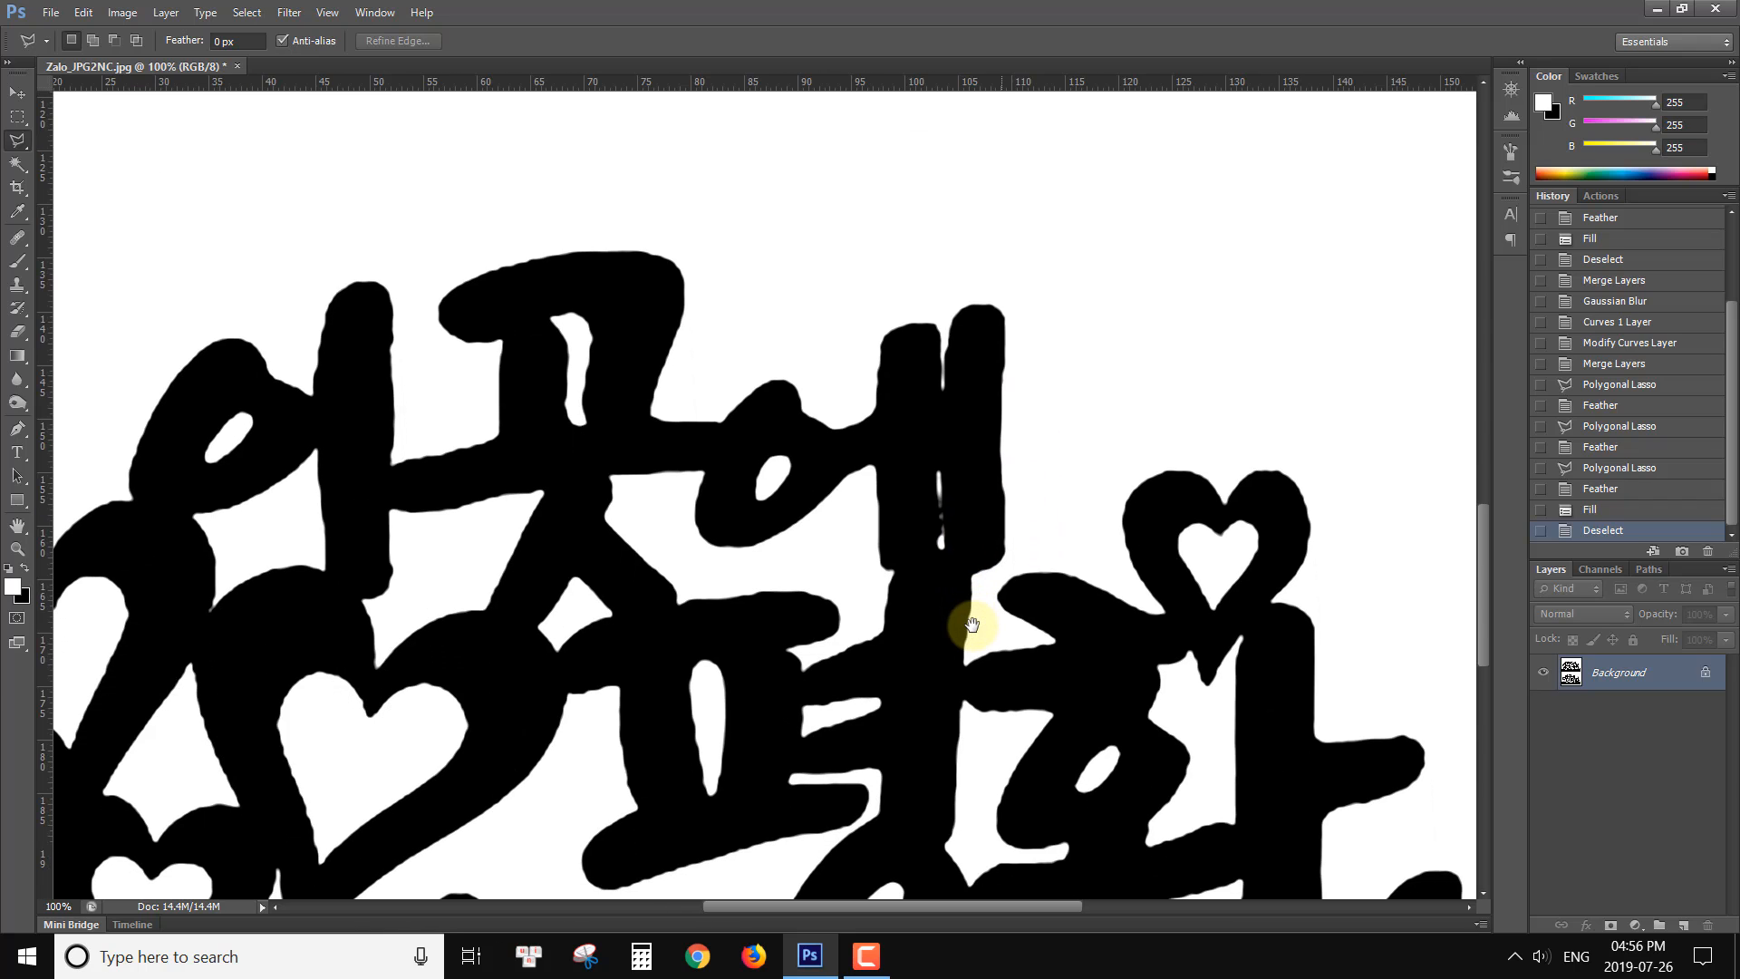
key("ctrl+plus")
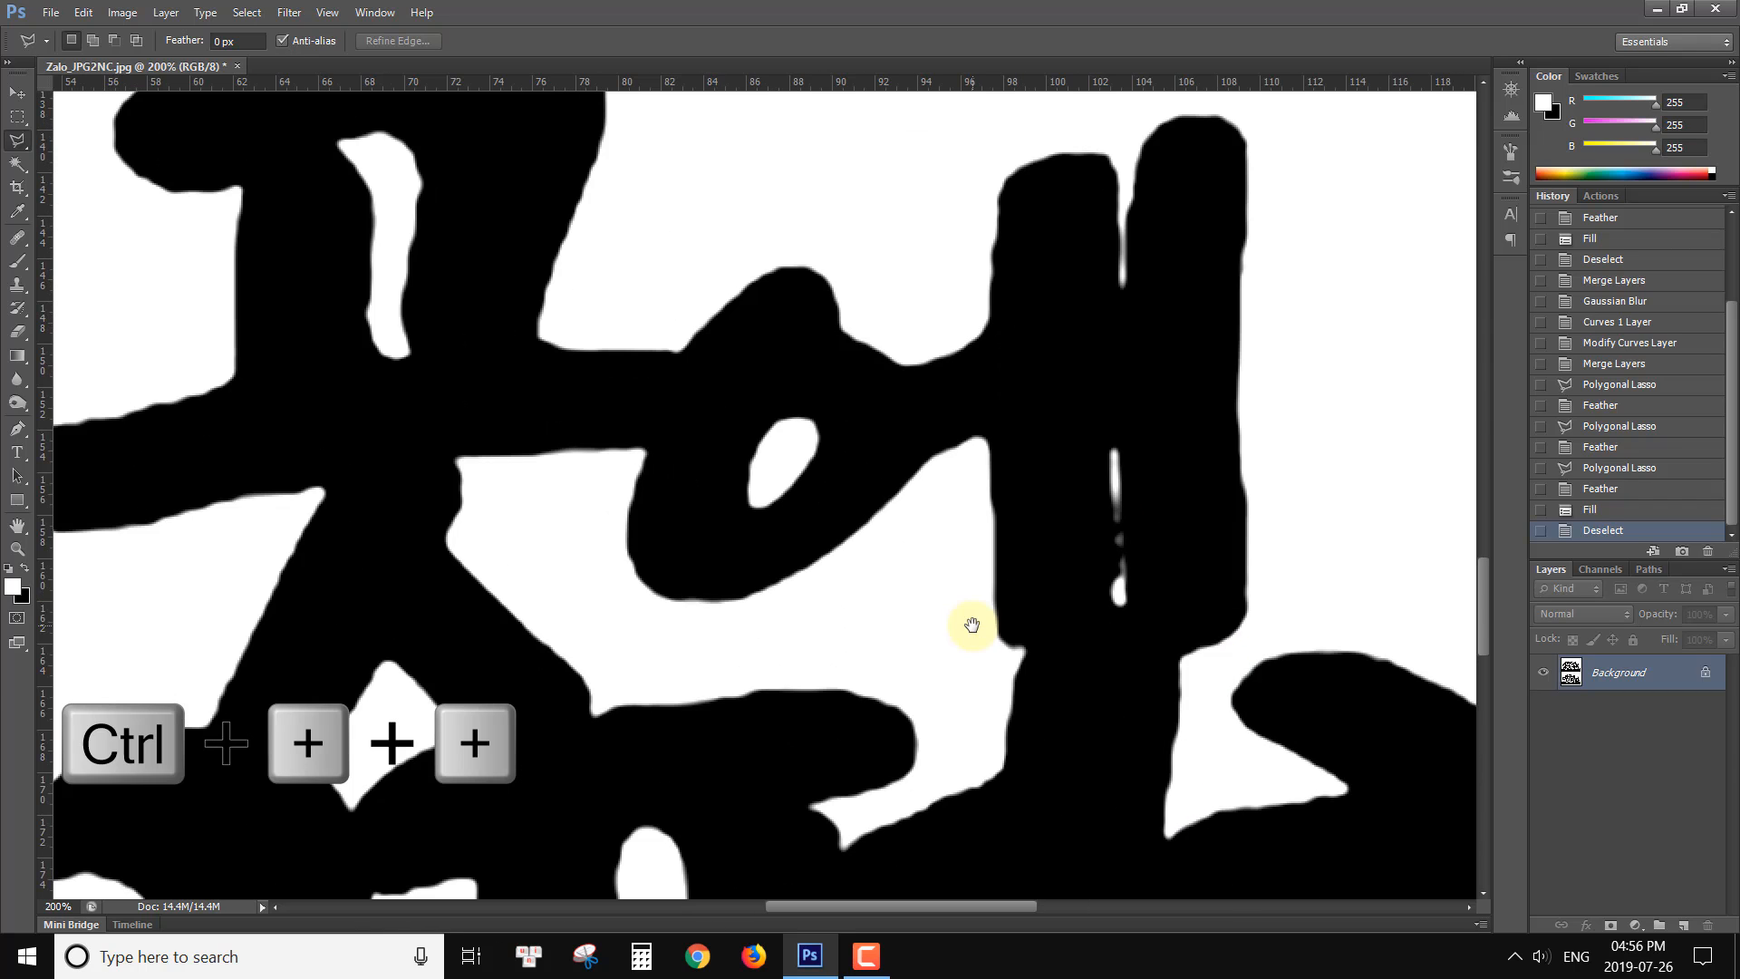
left_click(1113, 510)
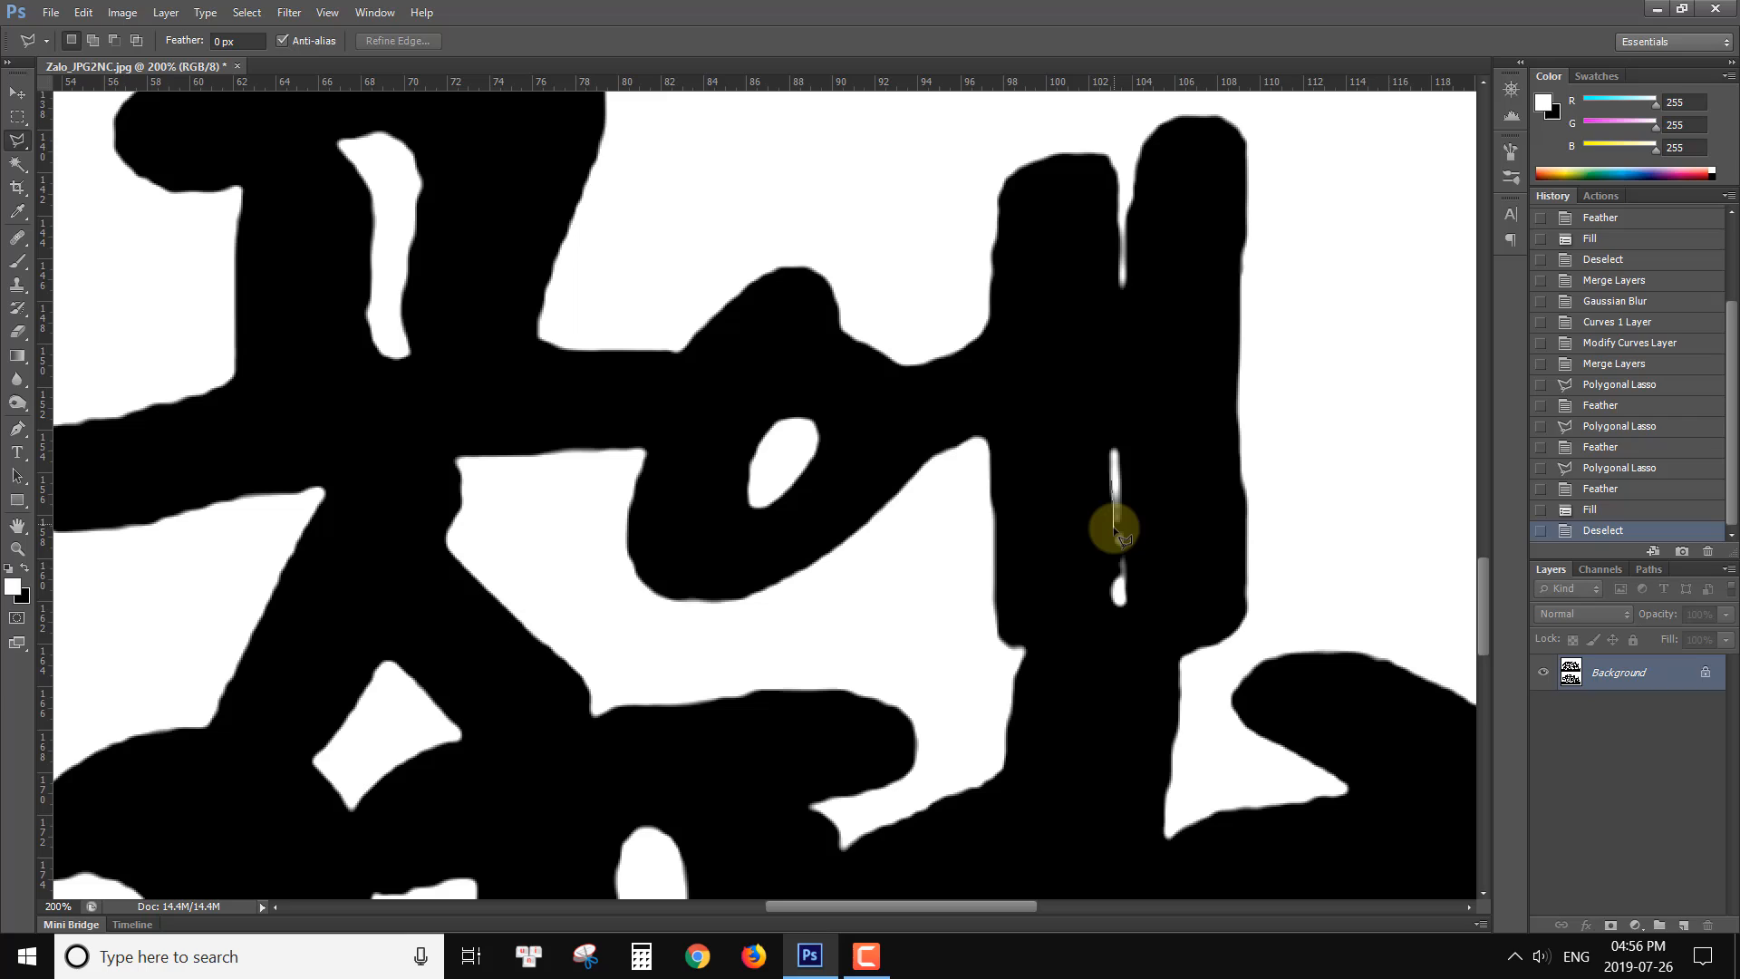
left_click(1117, 595)
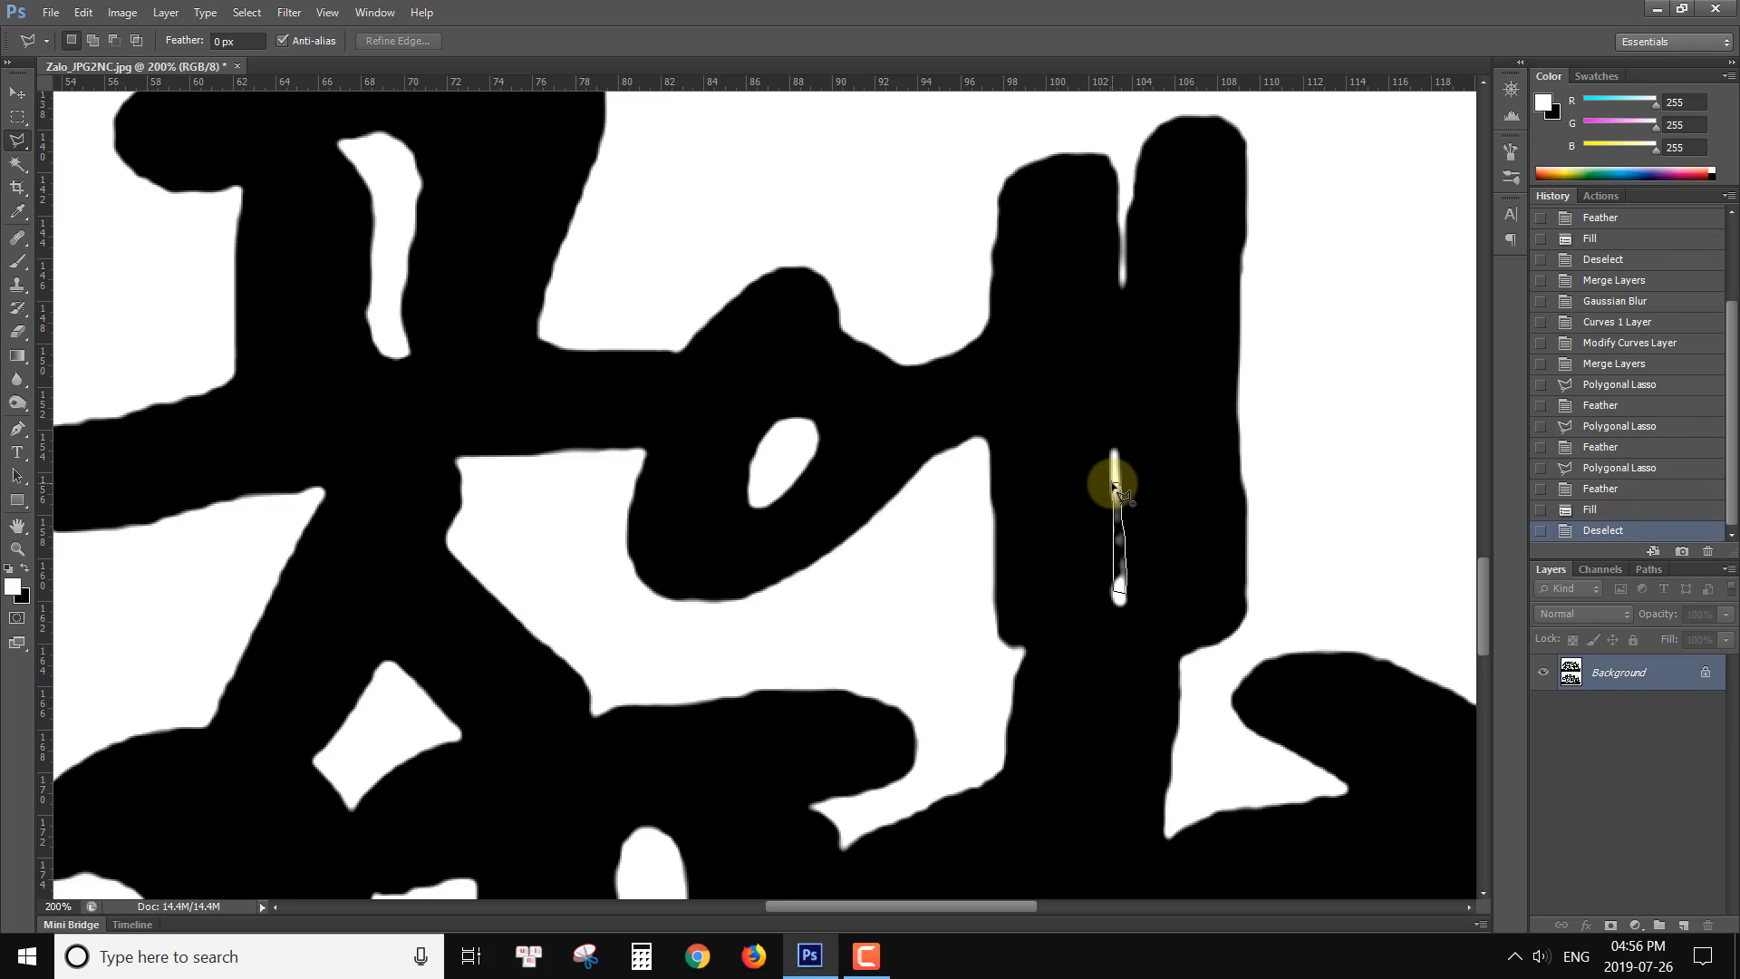
left_click(1122, 605)
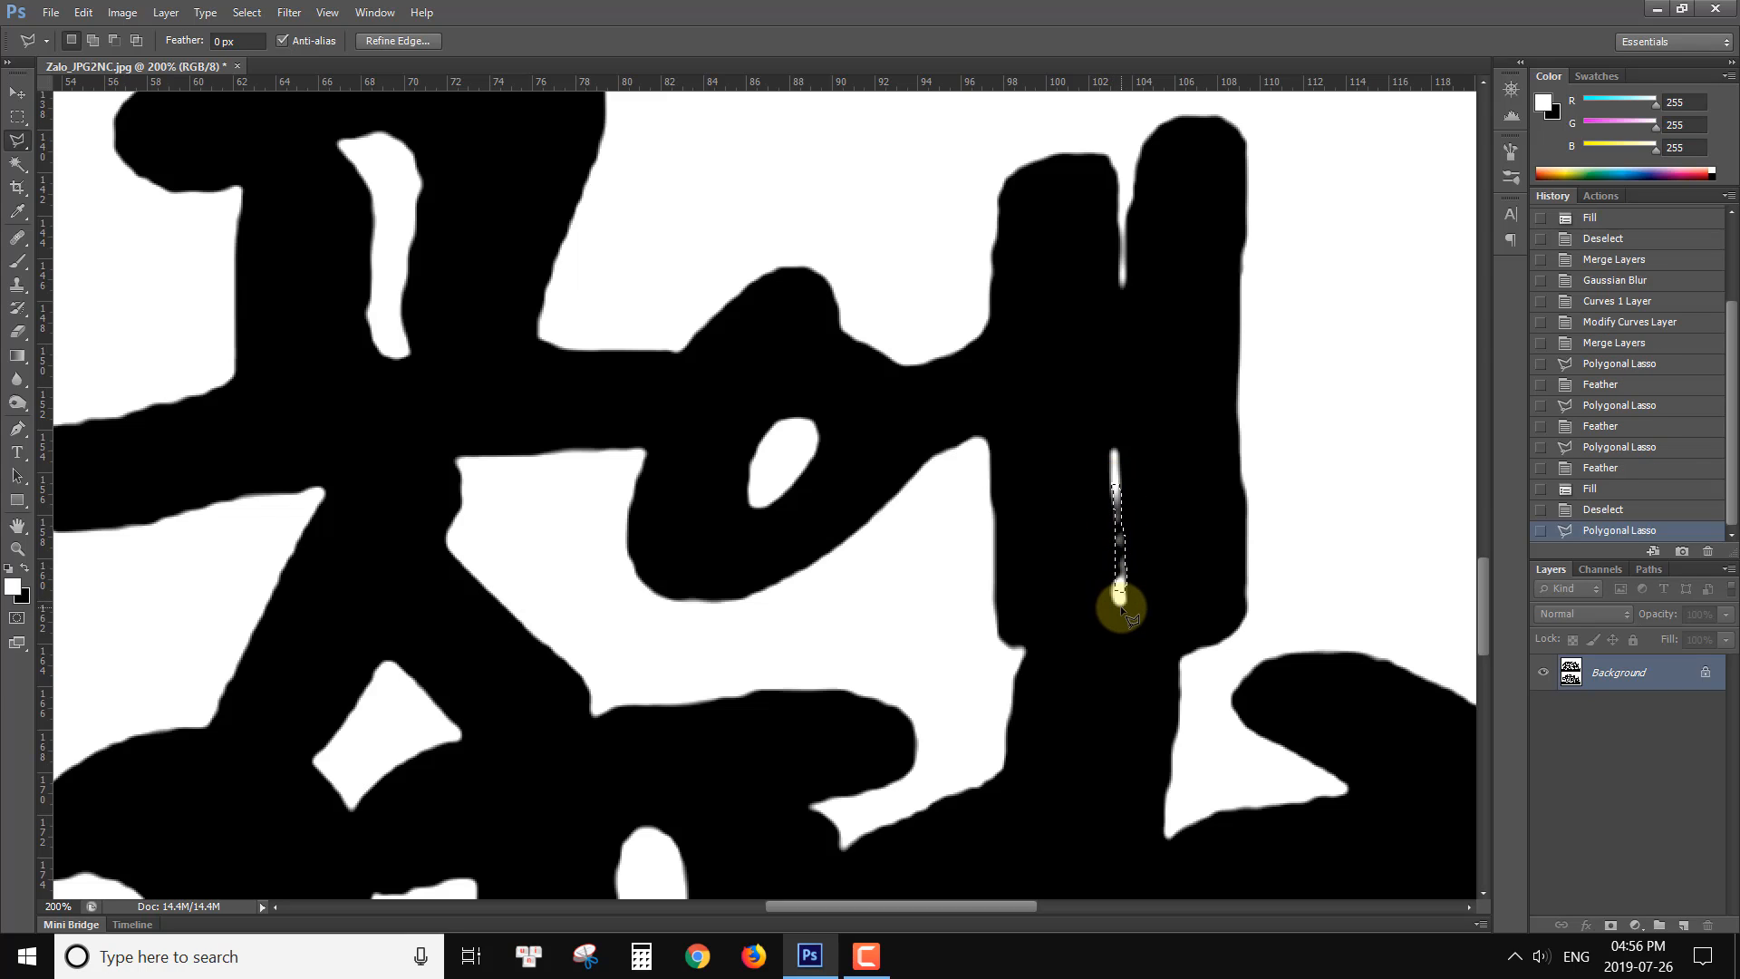
key("alt+Delete")
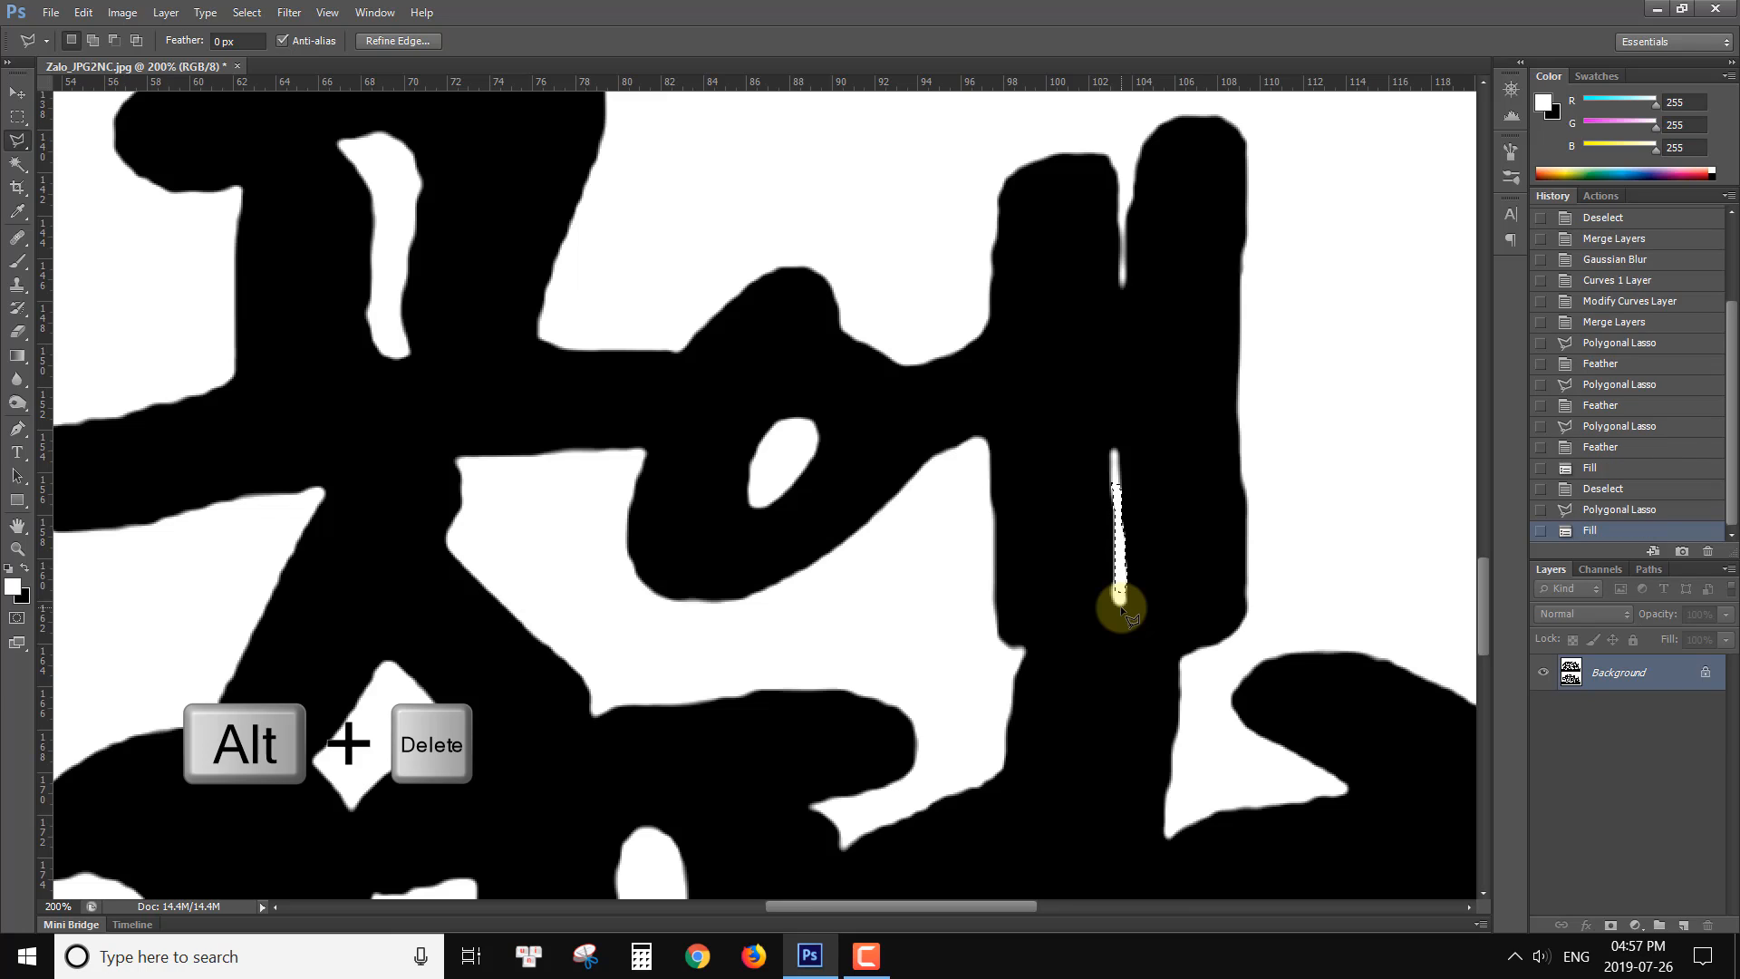
key("ctrl+d")
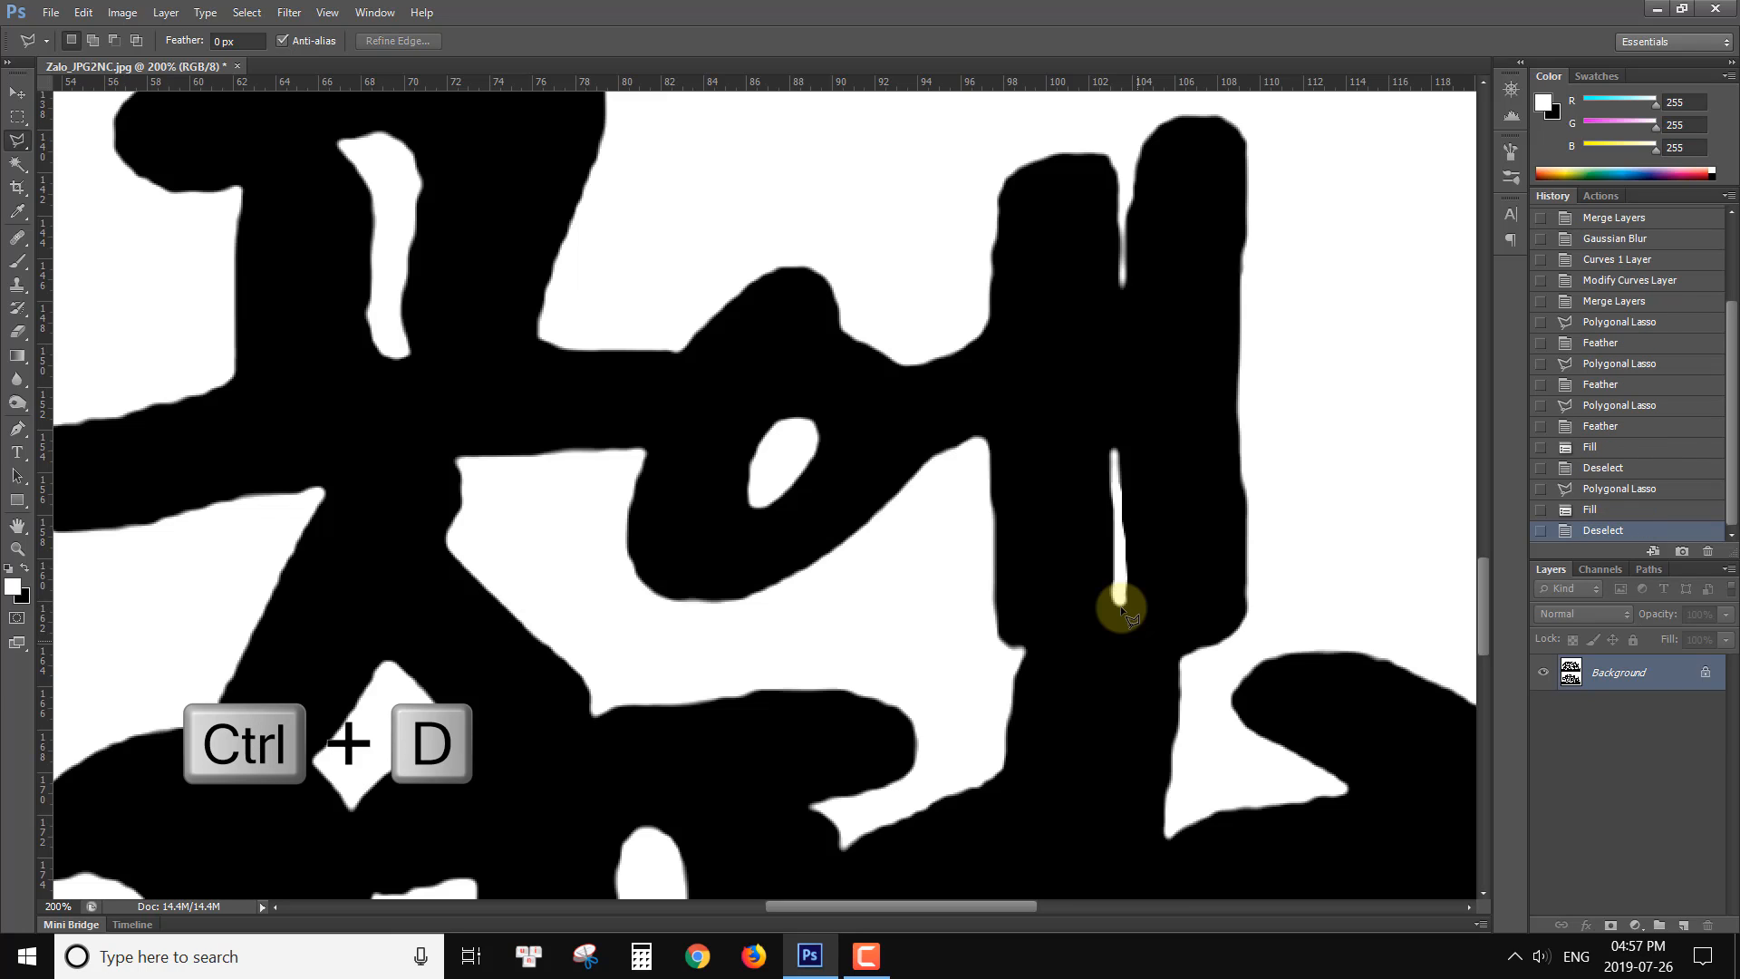
Step: Outline the narrow upper notch between the two vertical strokes of the lower design's 에 with the Polygonal Lasso, fill it with white, and deselect
key("ctrl+1")
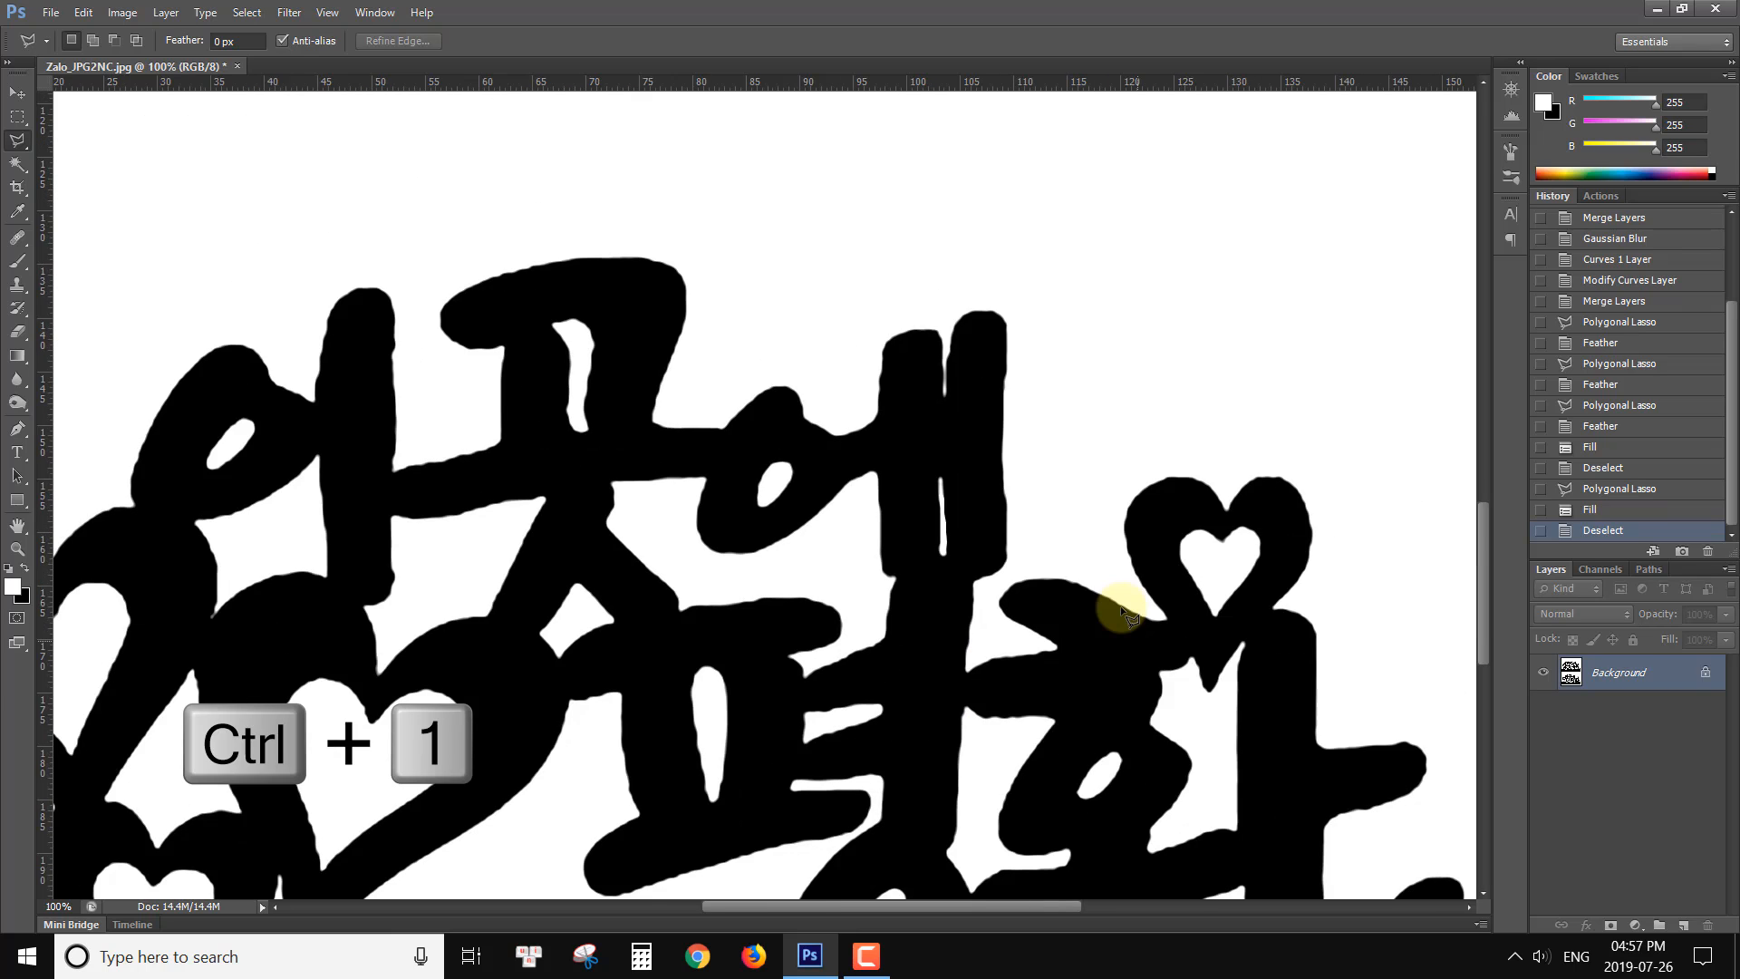
key("ctrl+0")
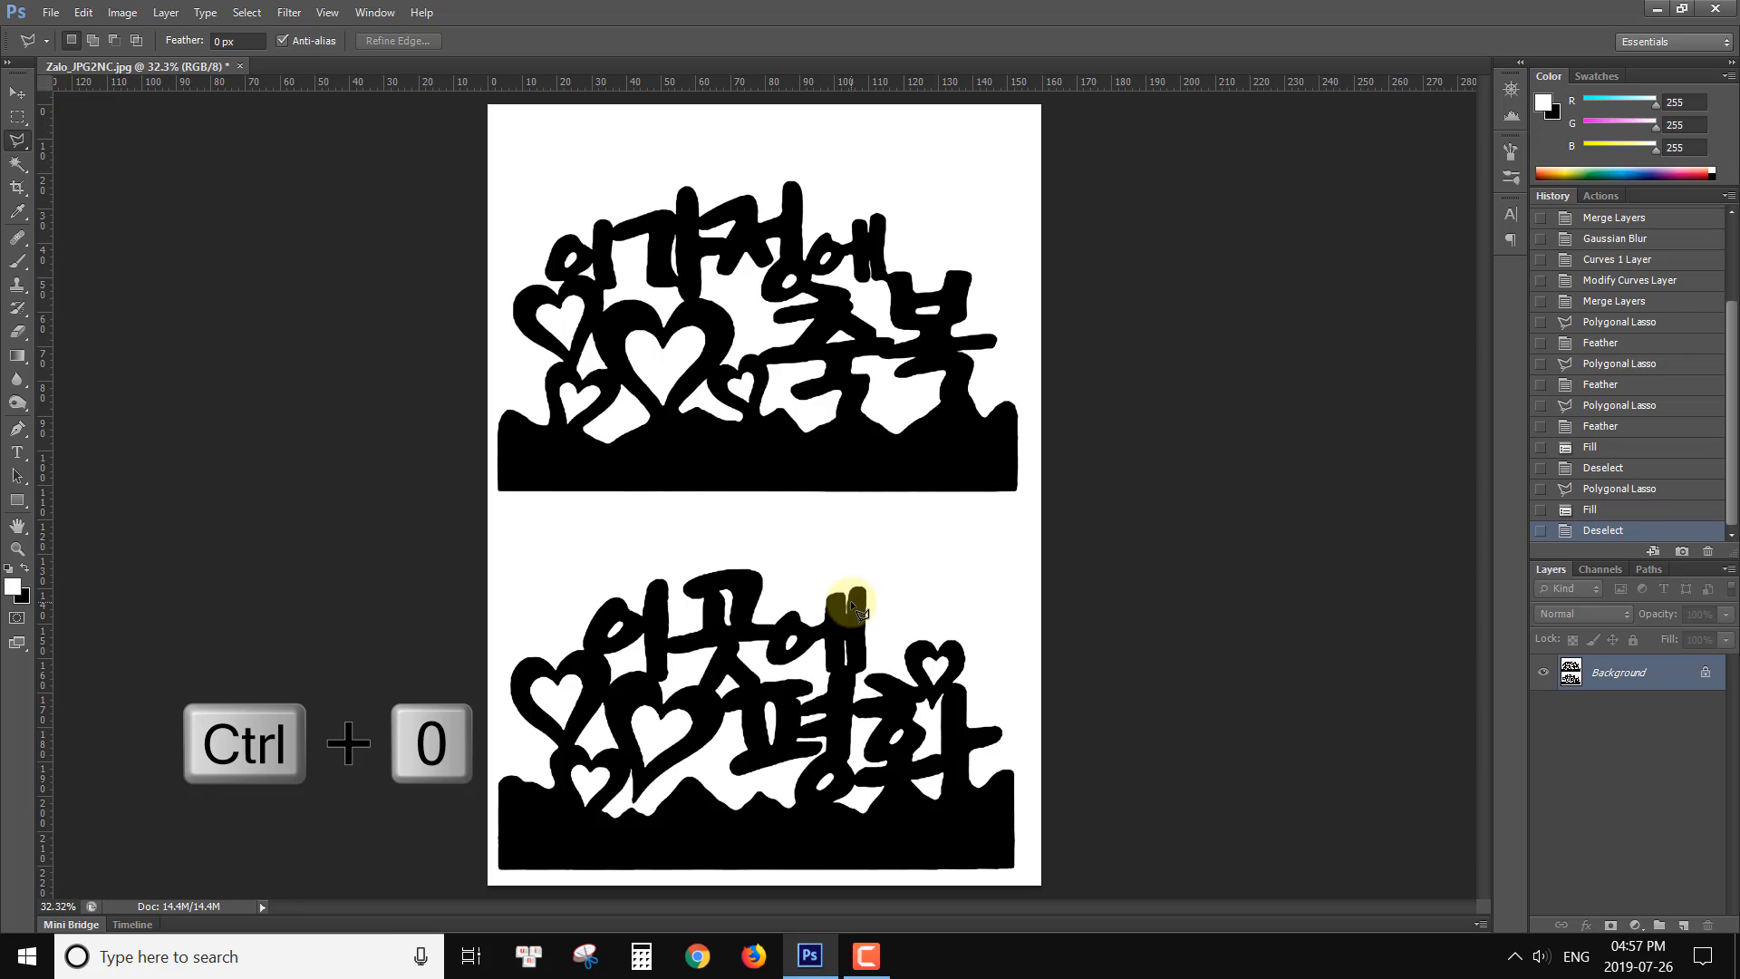
key("ctrl+plus")
key("ctrl+plus")
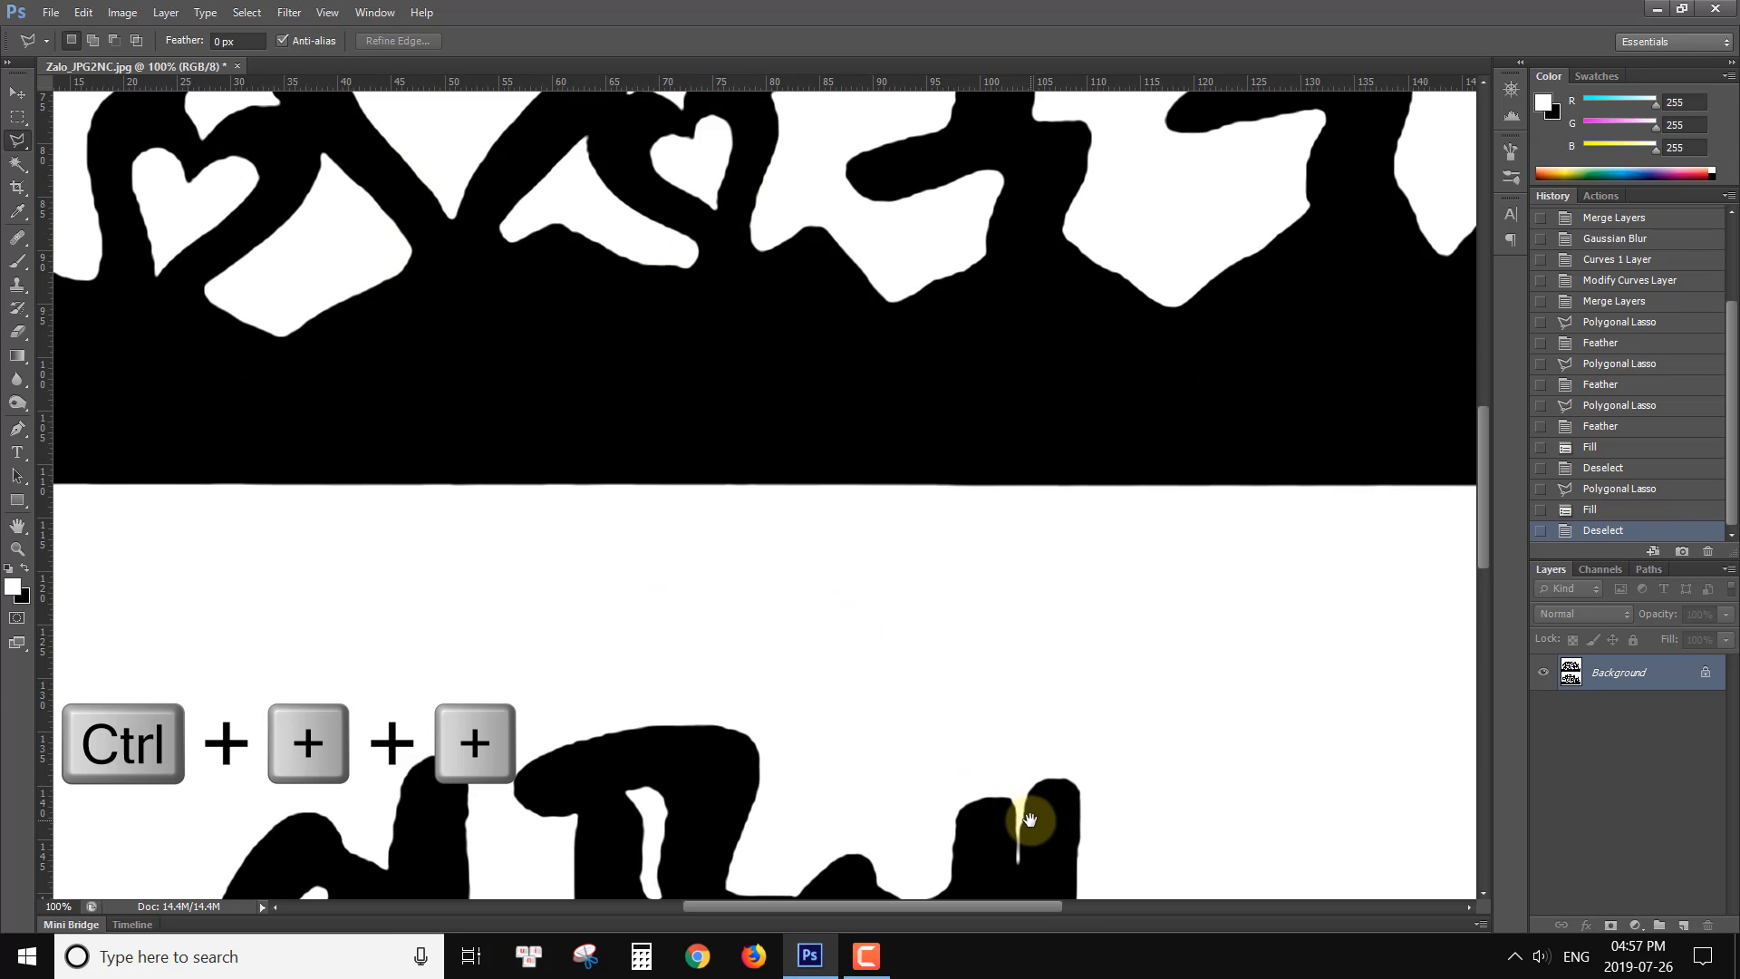
left_click_drag(1028, 815, 1031, 591)
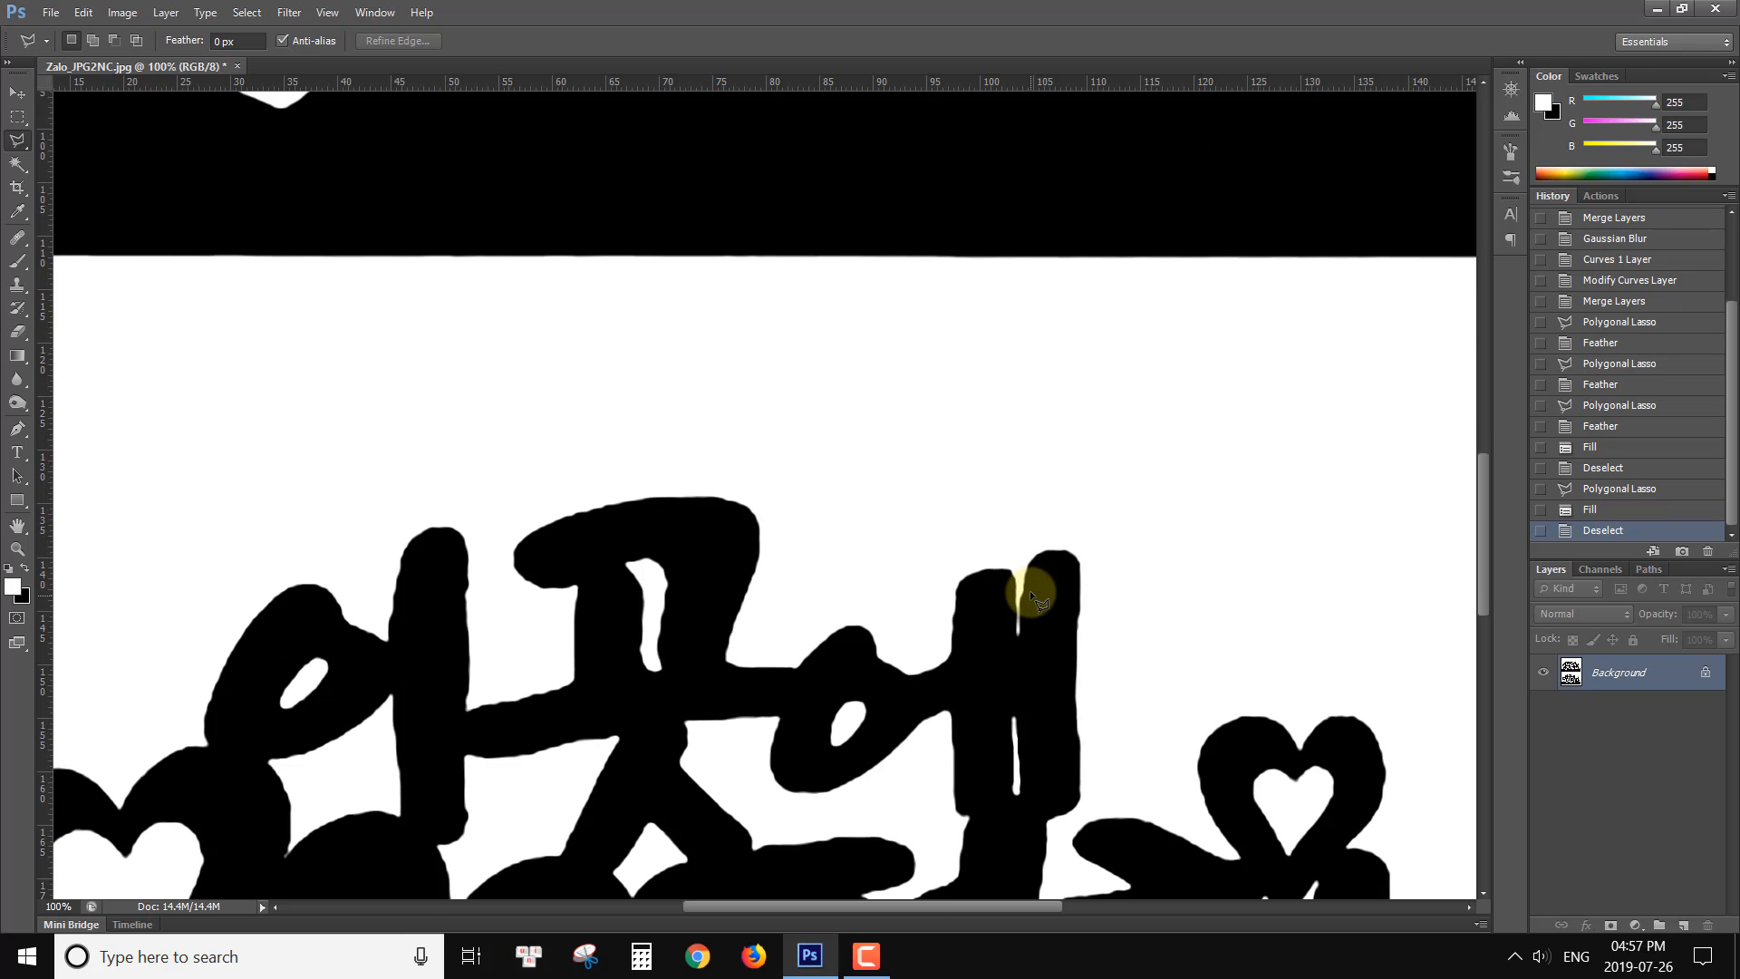
key("ctrl+plus")
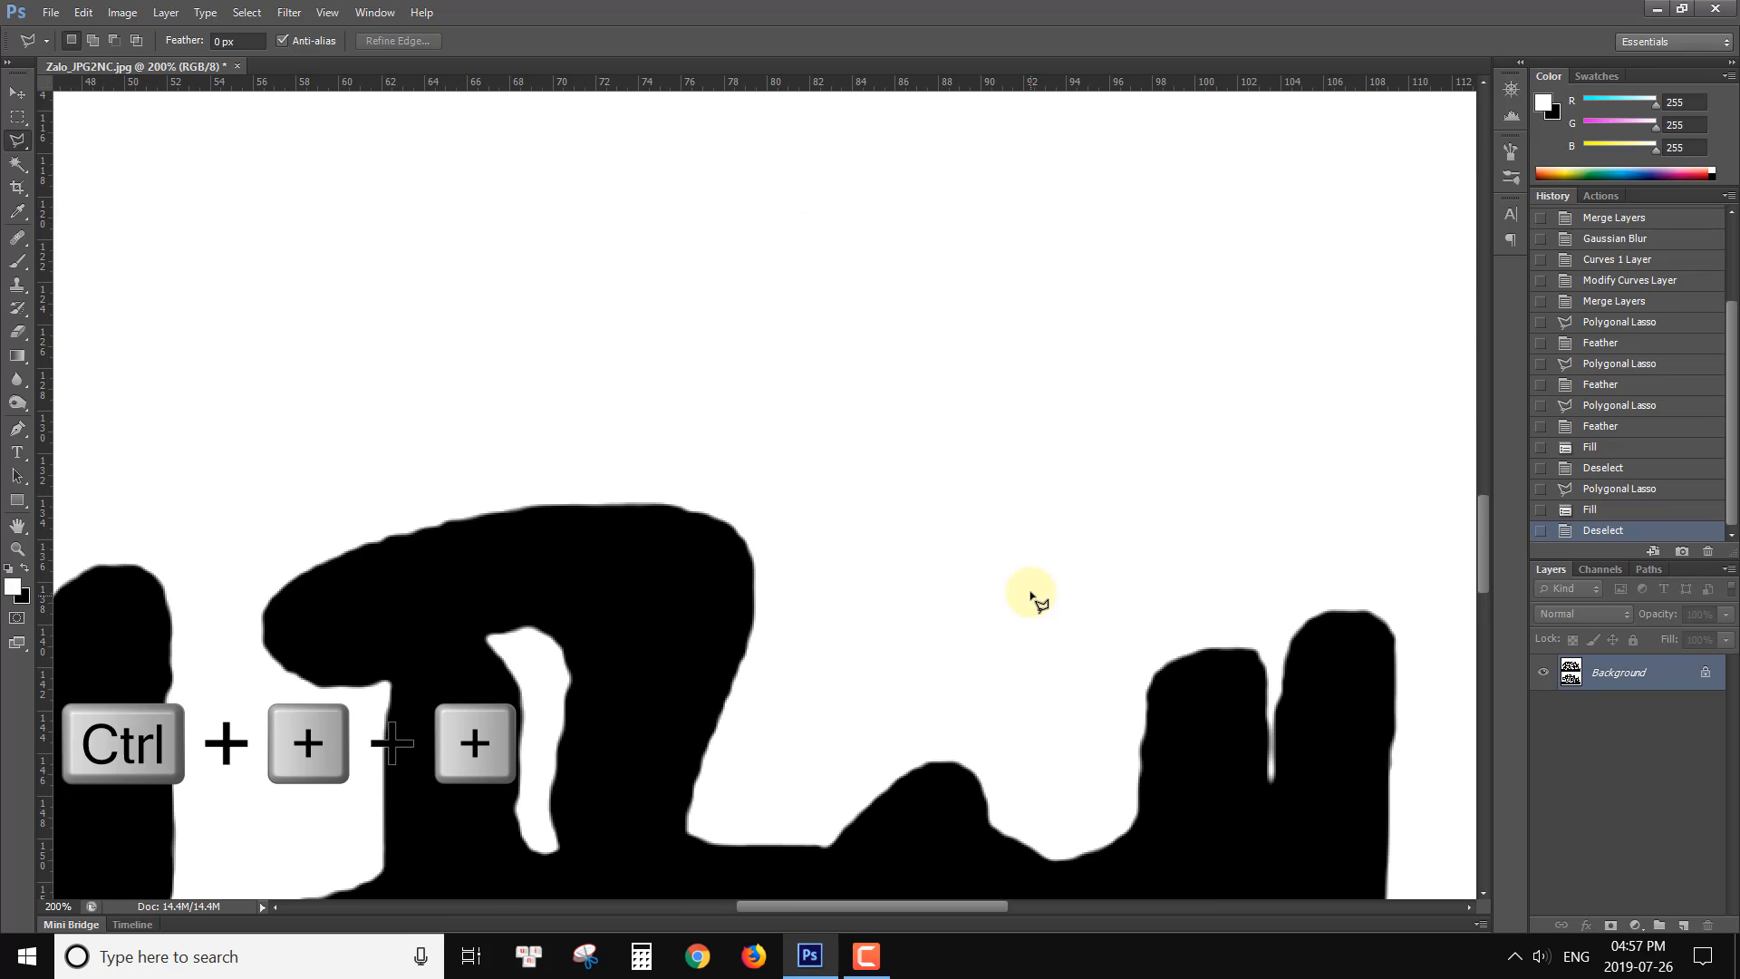
left_click_drag(1185, 590, 1118, 532)
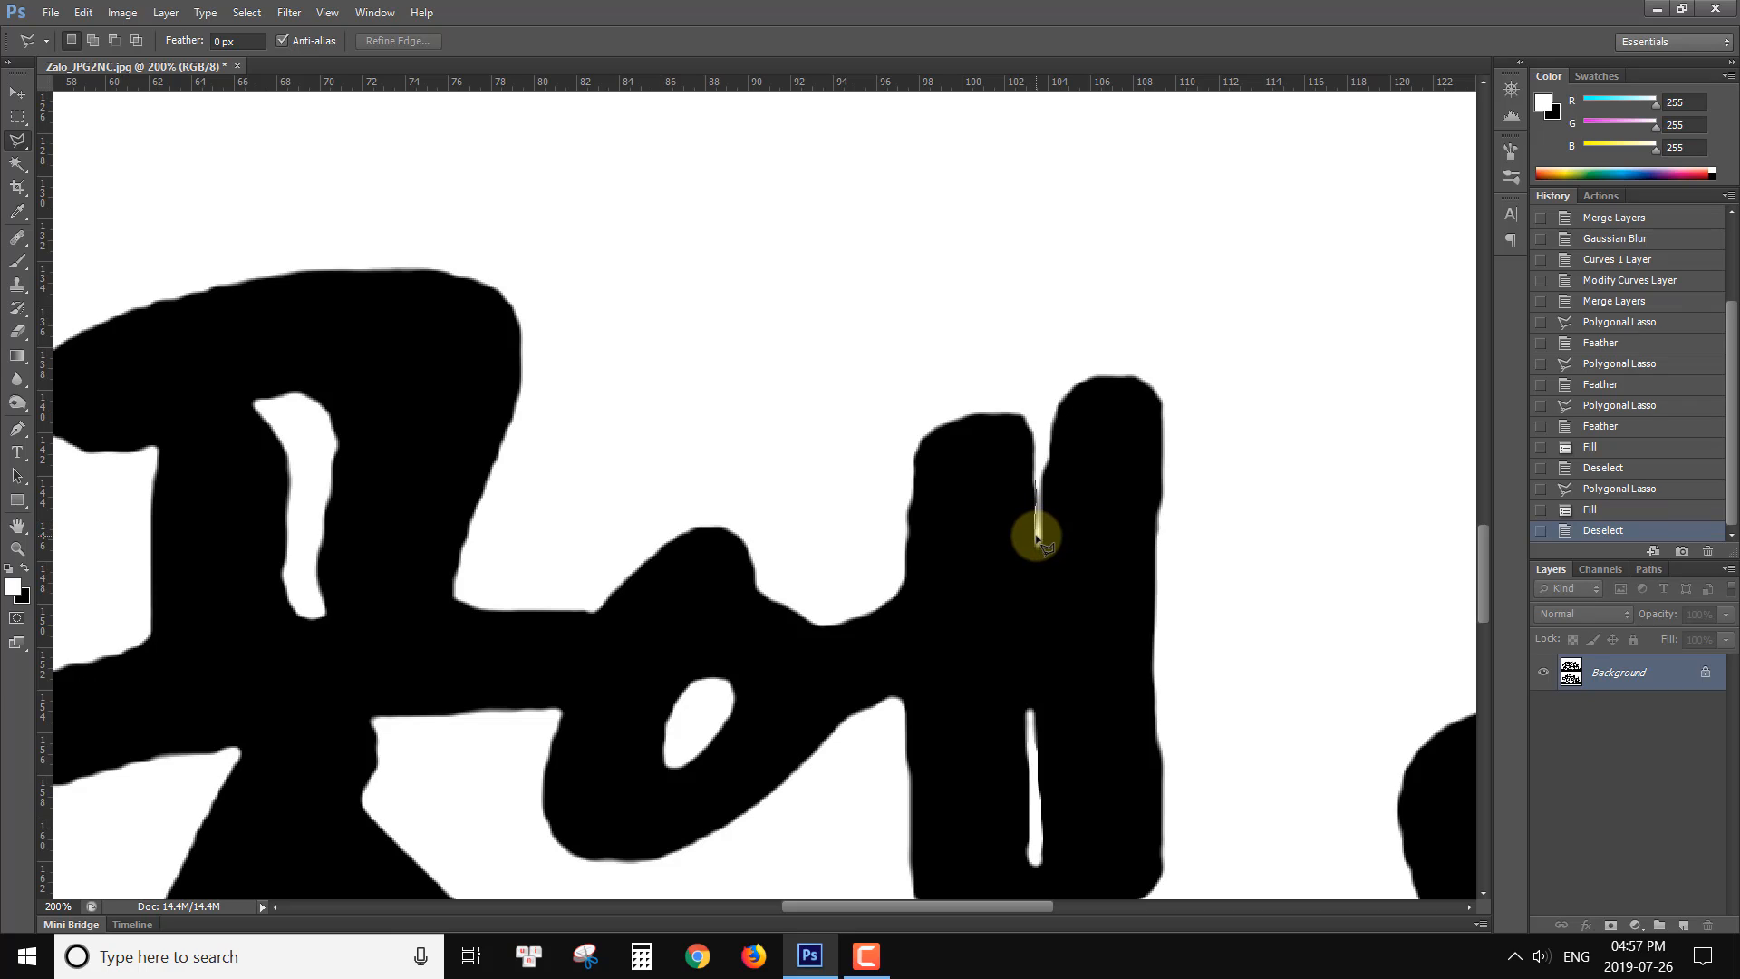
left_click(1042, 450)
double_click(1037, 490)
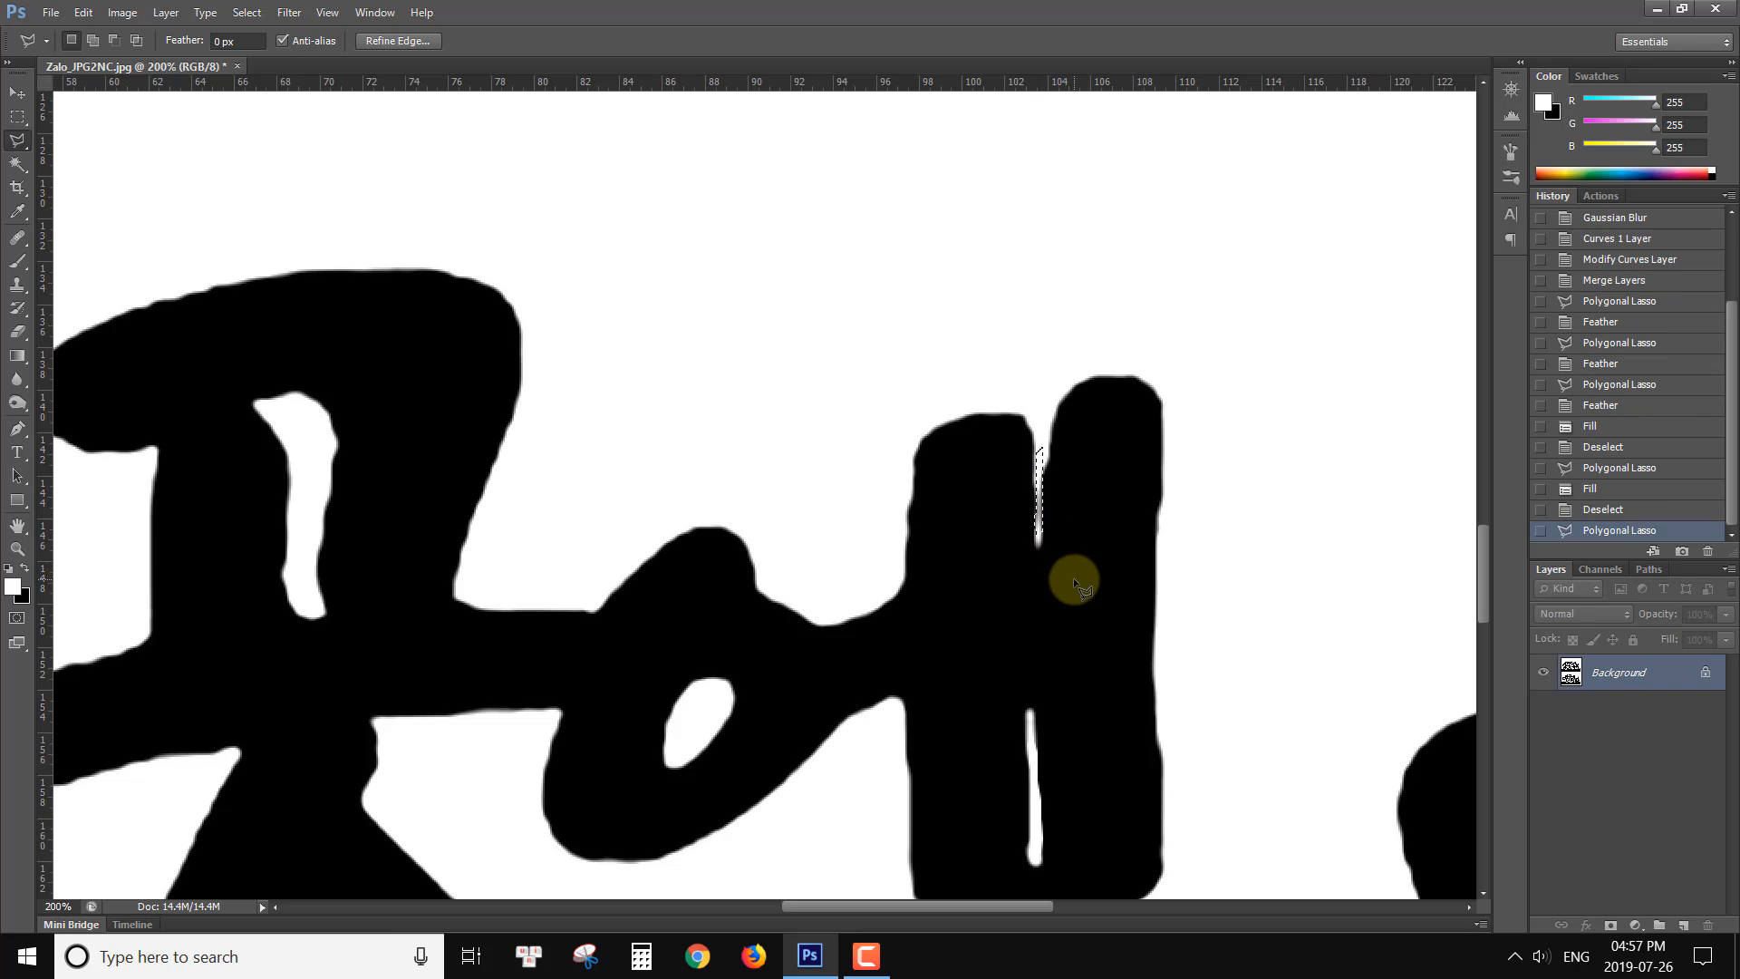
key("alt+Delete")
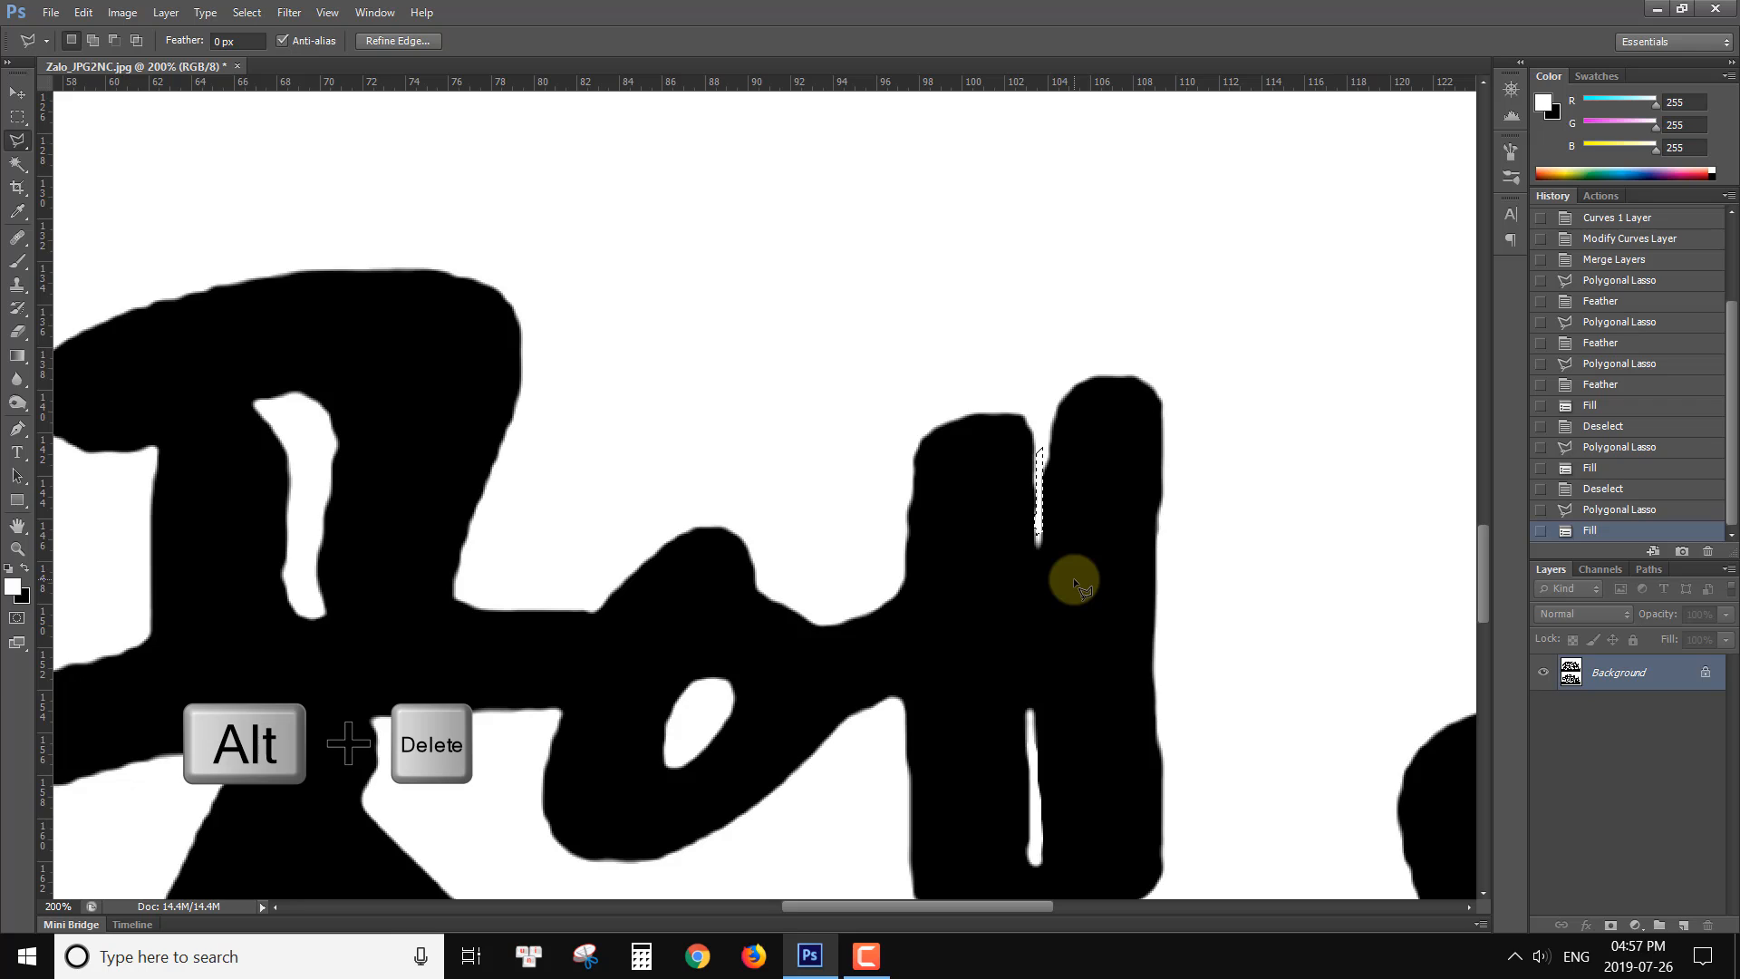
key("ctrl+d")
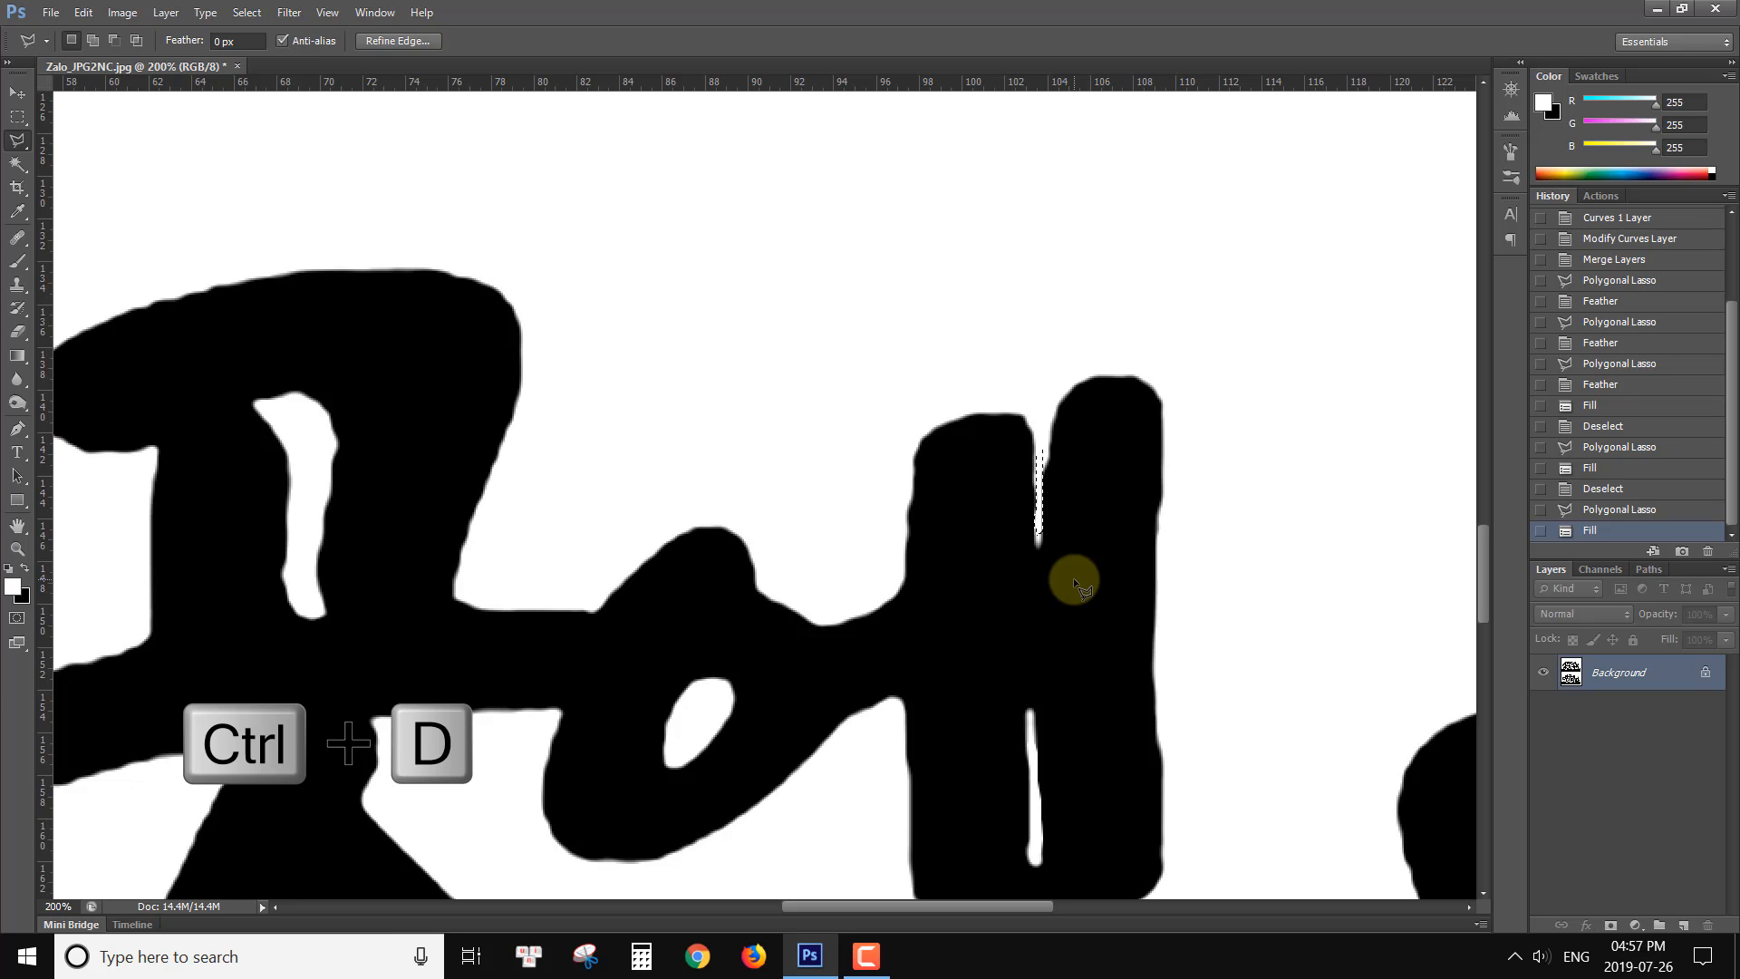
Step: Apply a Gaussian Blur with a radius of 0.6 pixels to the whole image
key("ctrl+1")
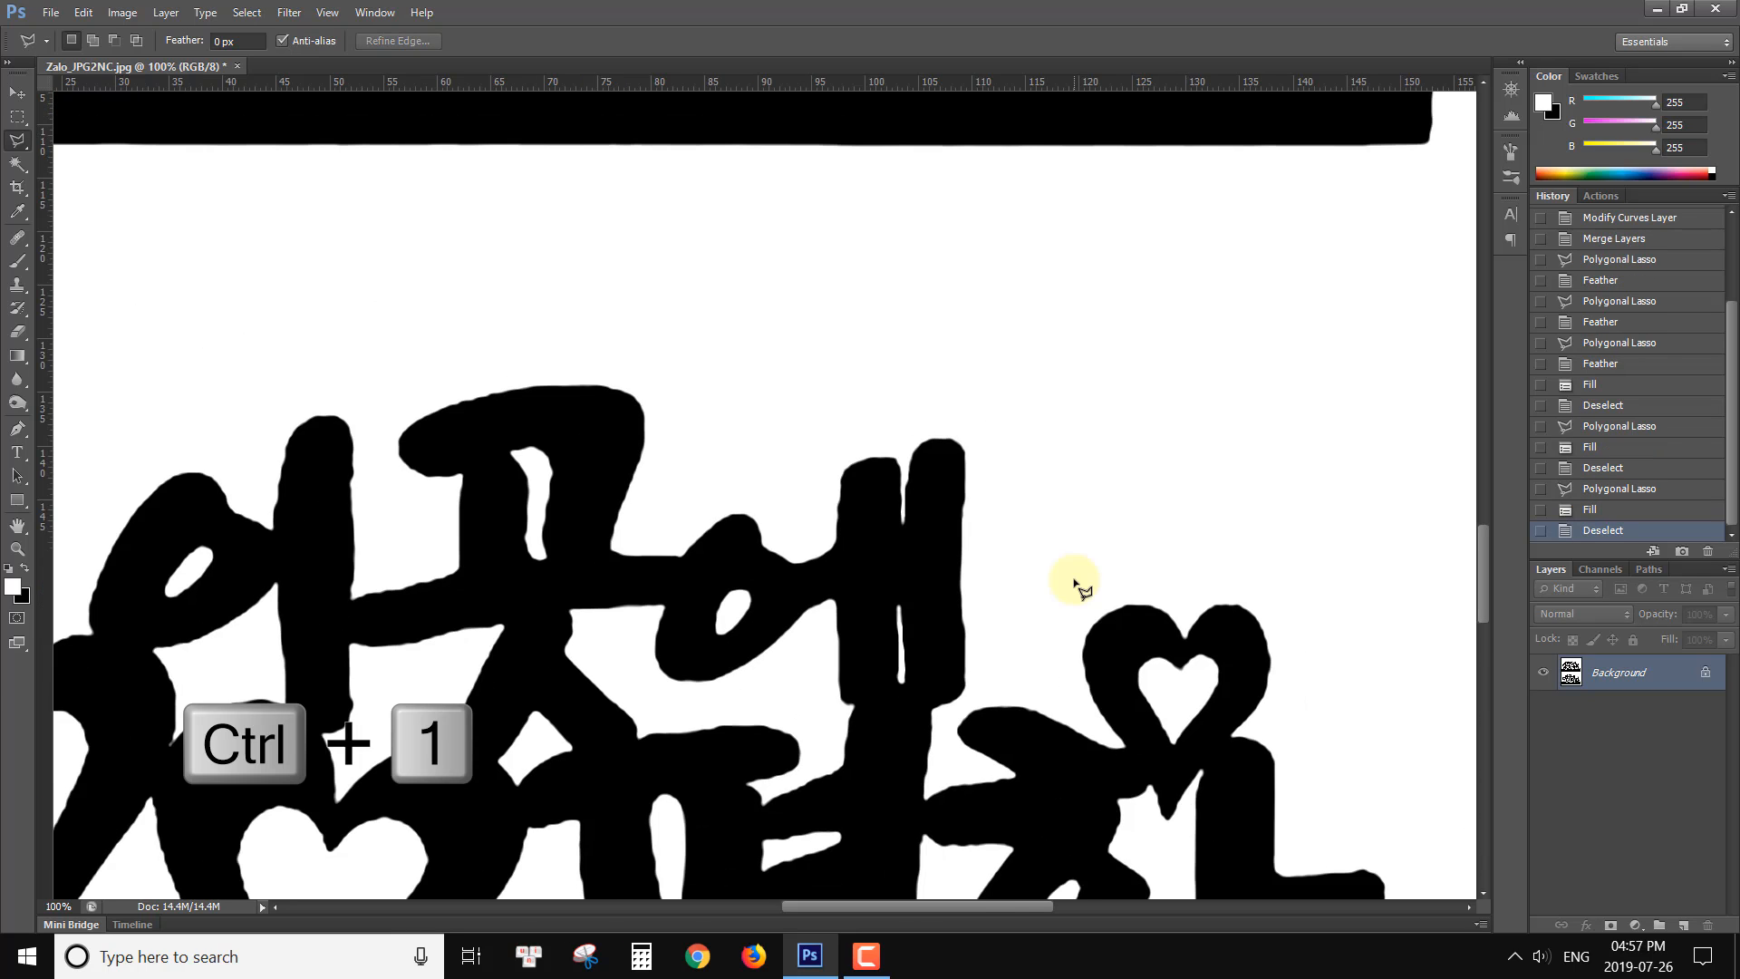
key("ctrl+0")
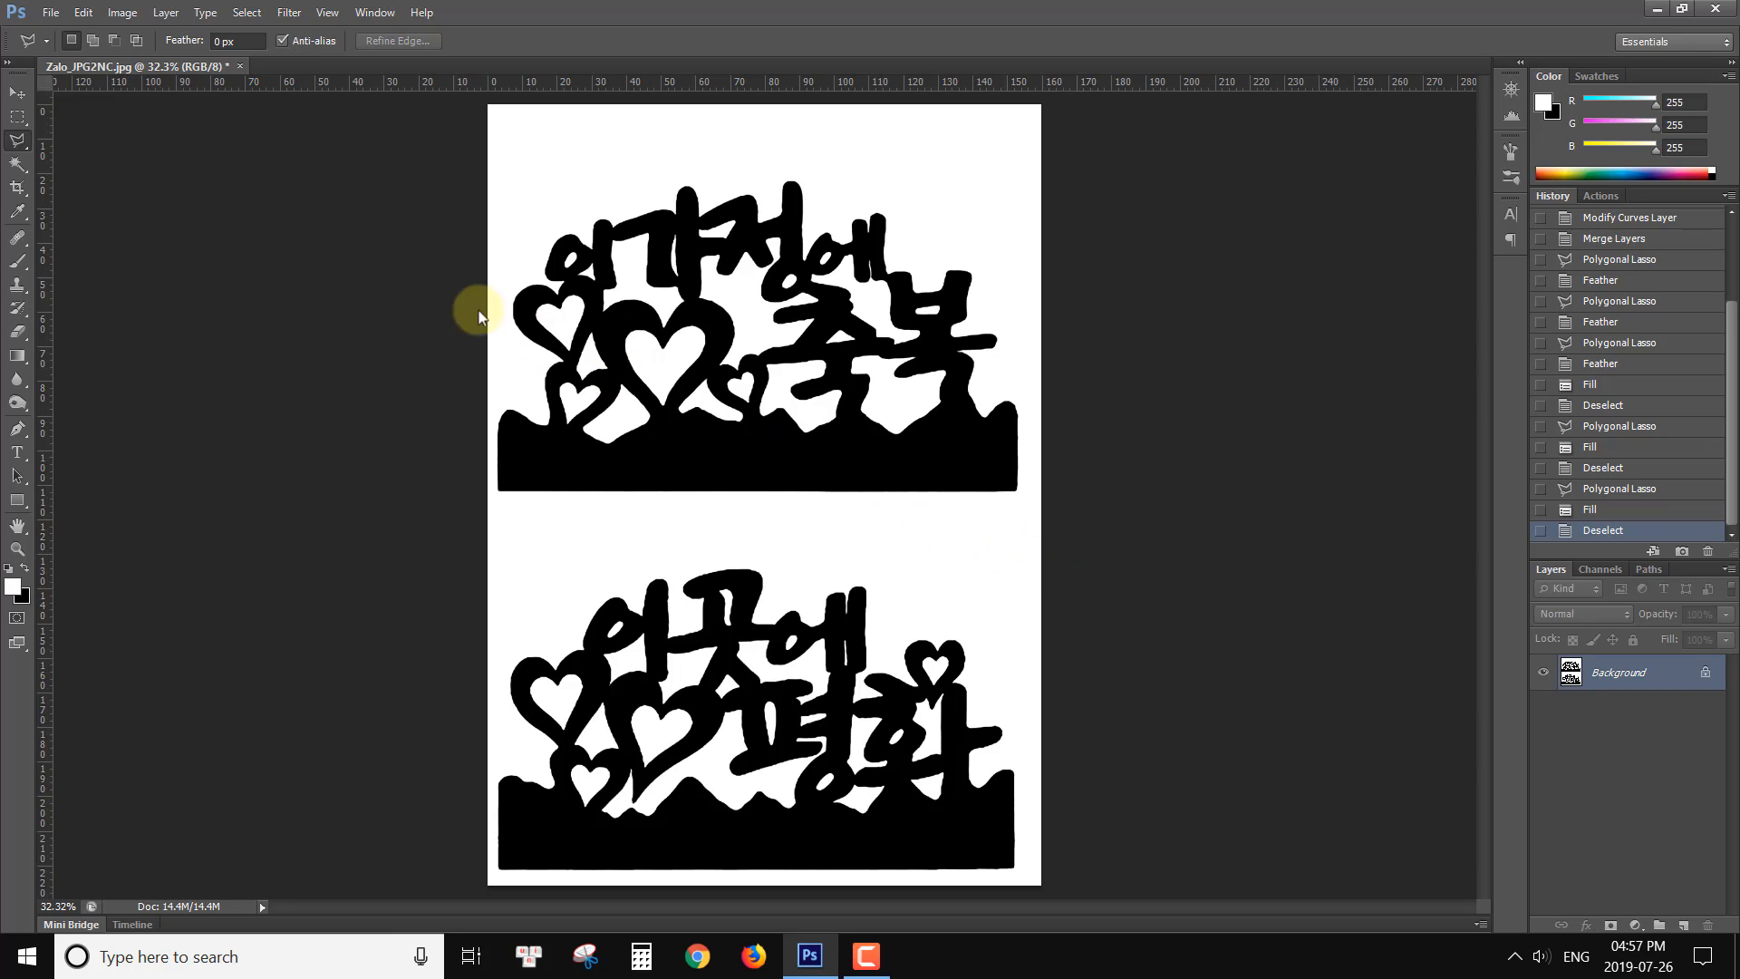
left_click(19, 96)
left_click(292, 13)
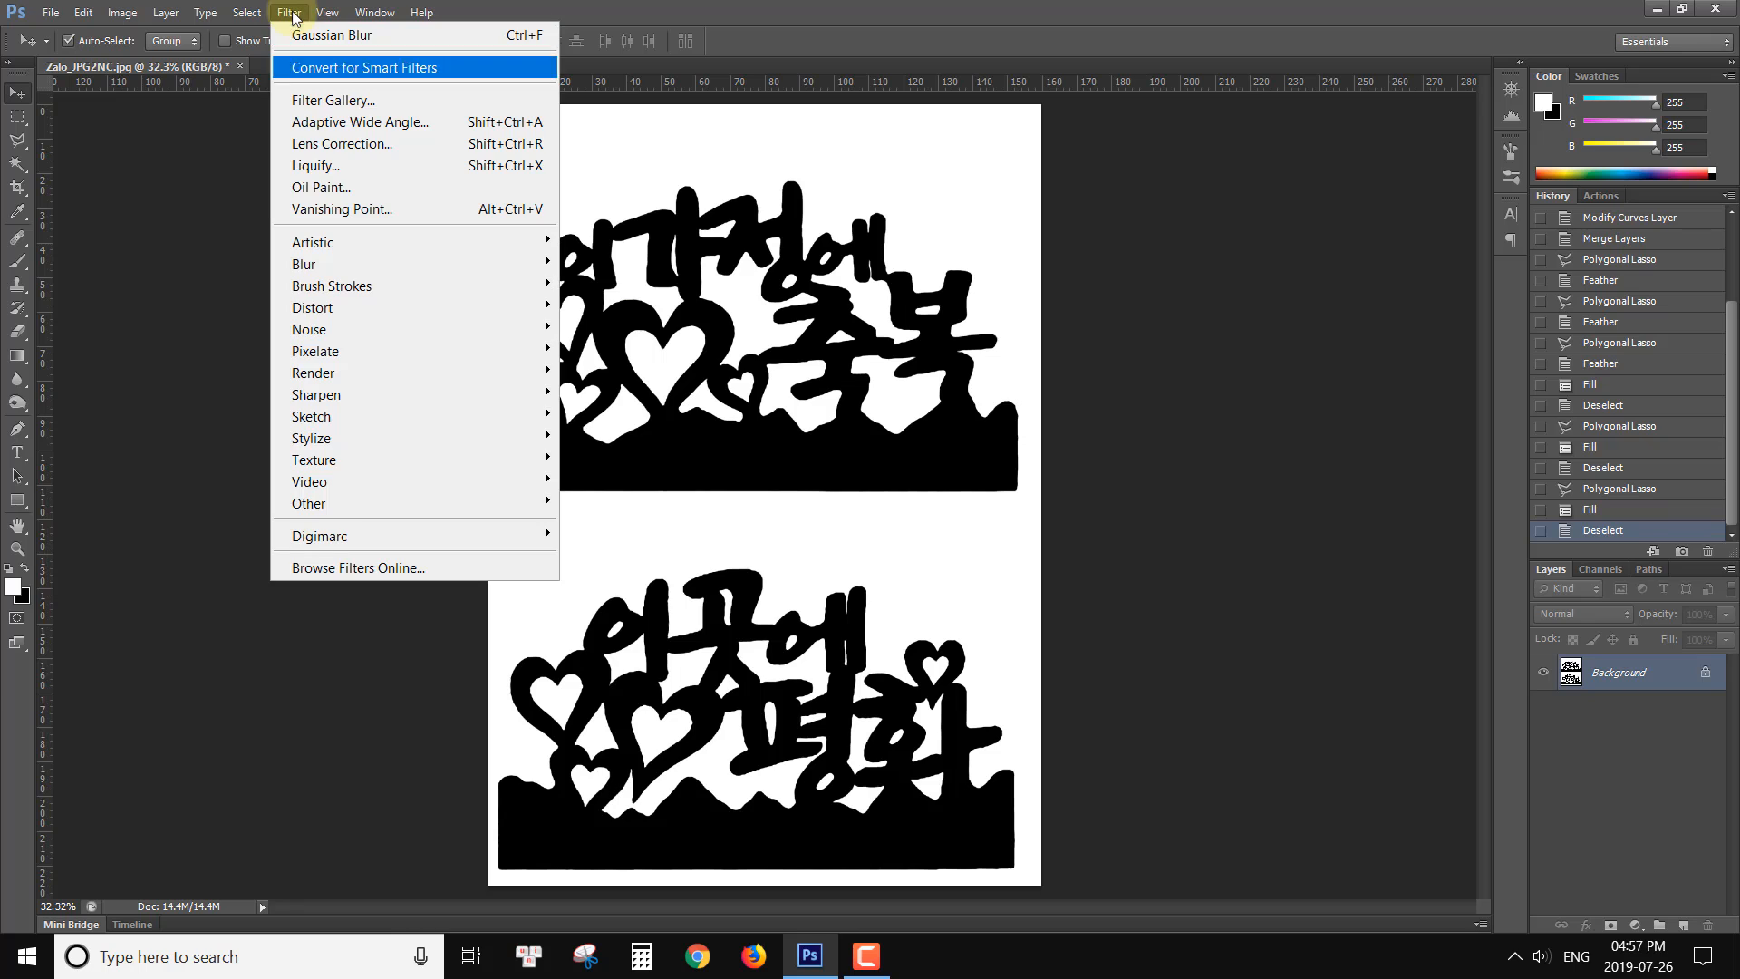
mouse_move(337, 274)
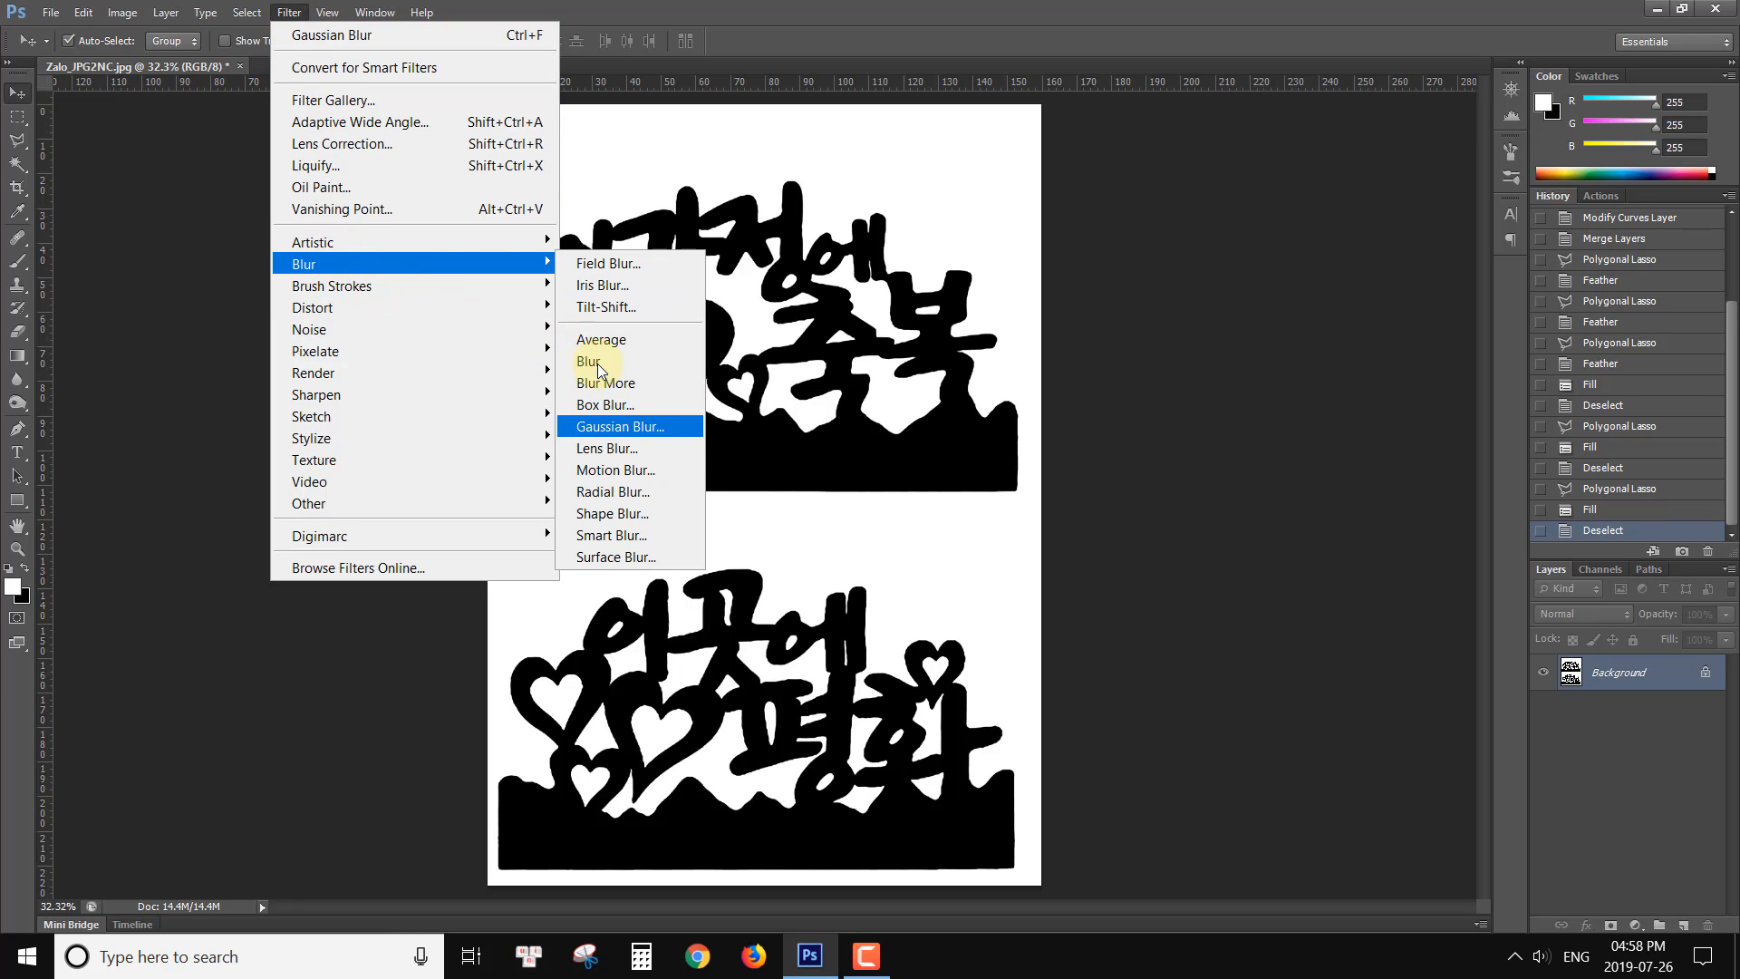
left_click(604, 426)
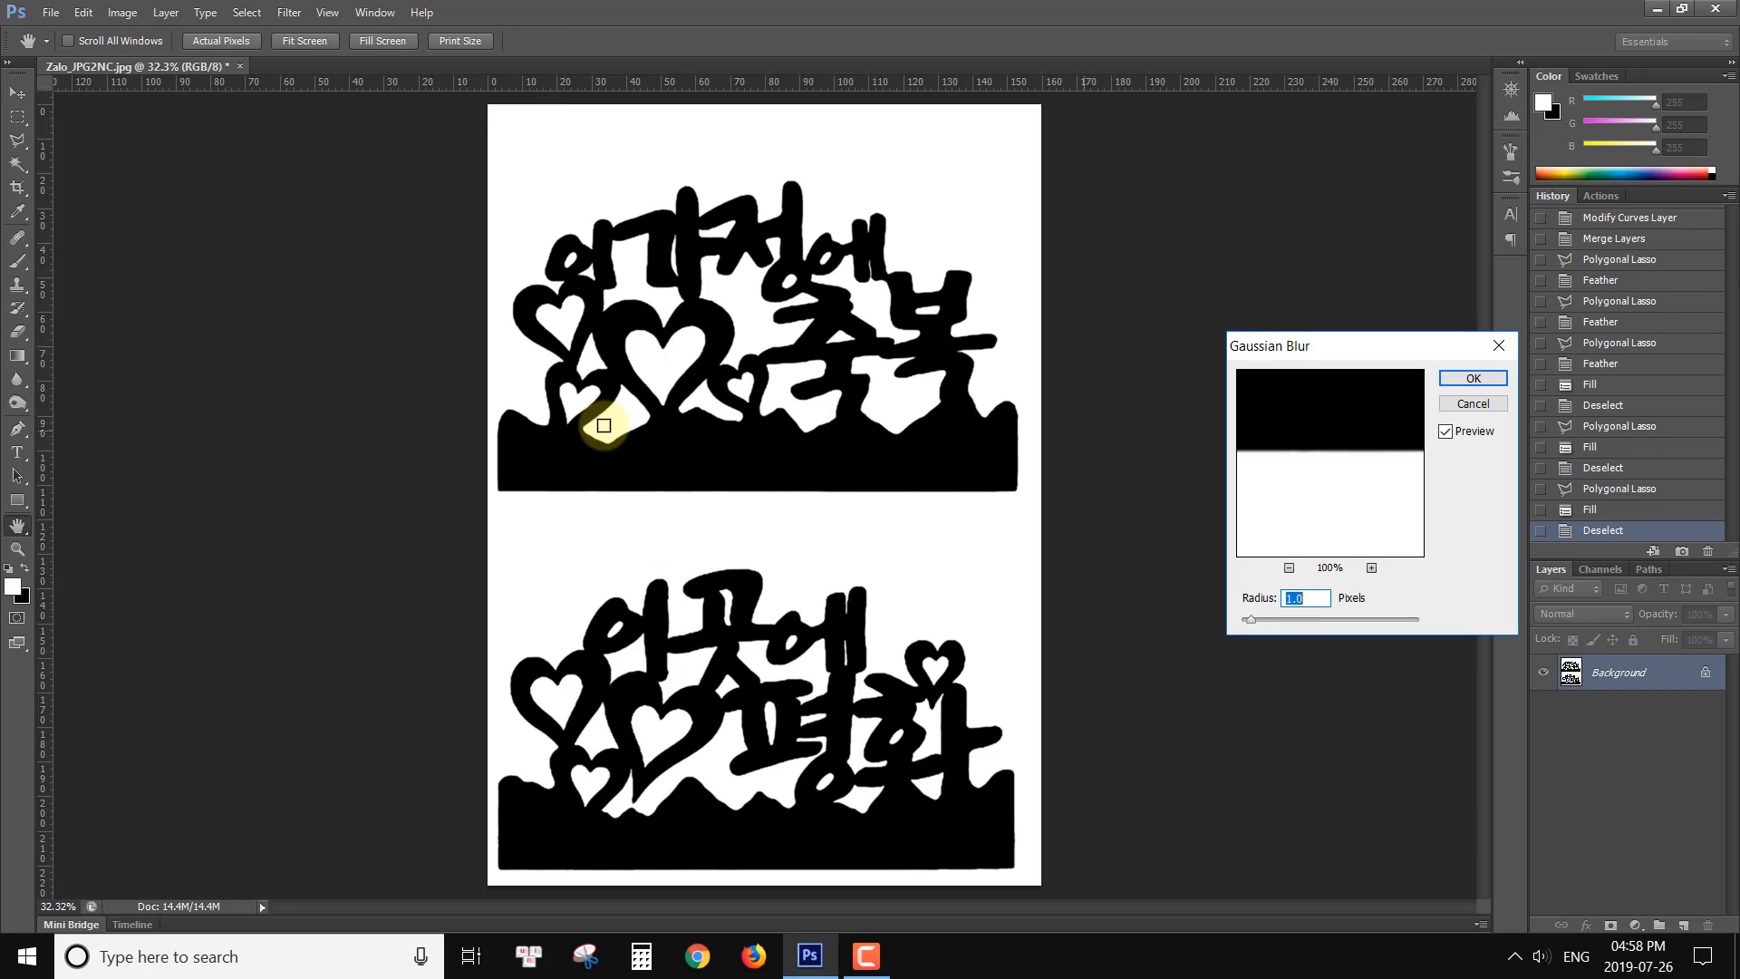
left_click_drag(1307, 598, 1261, 599)
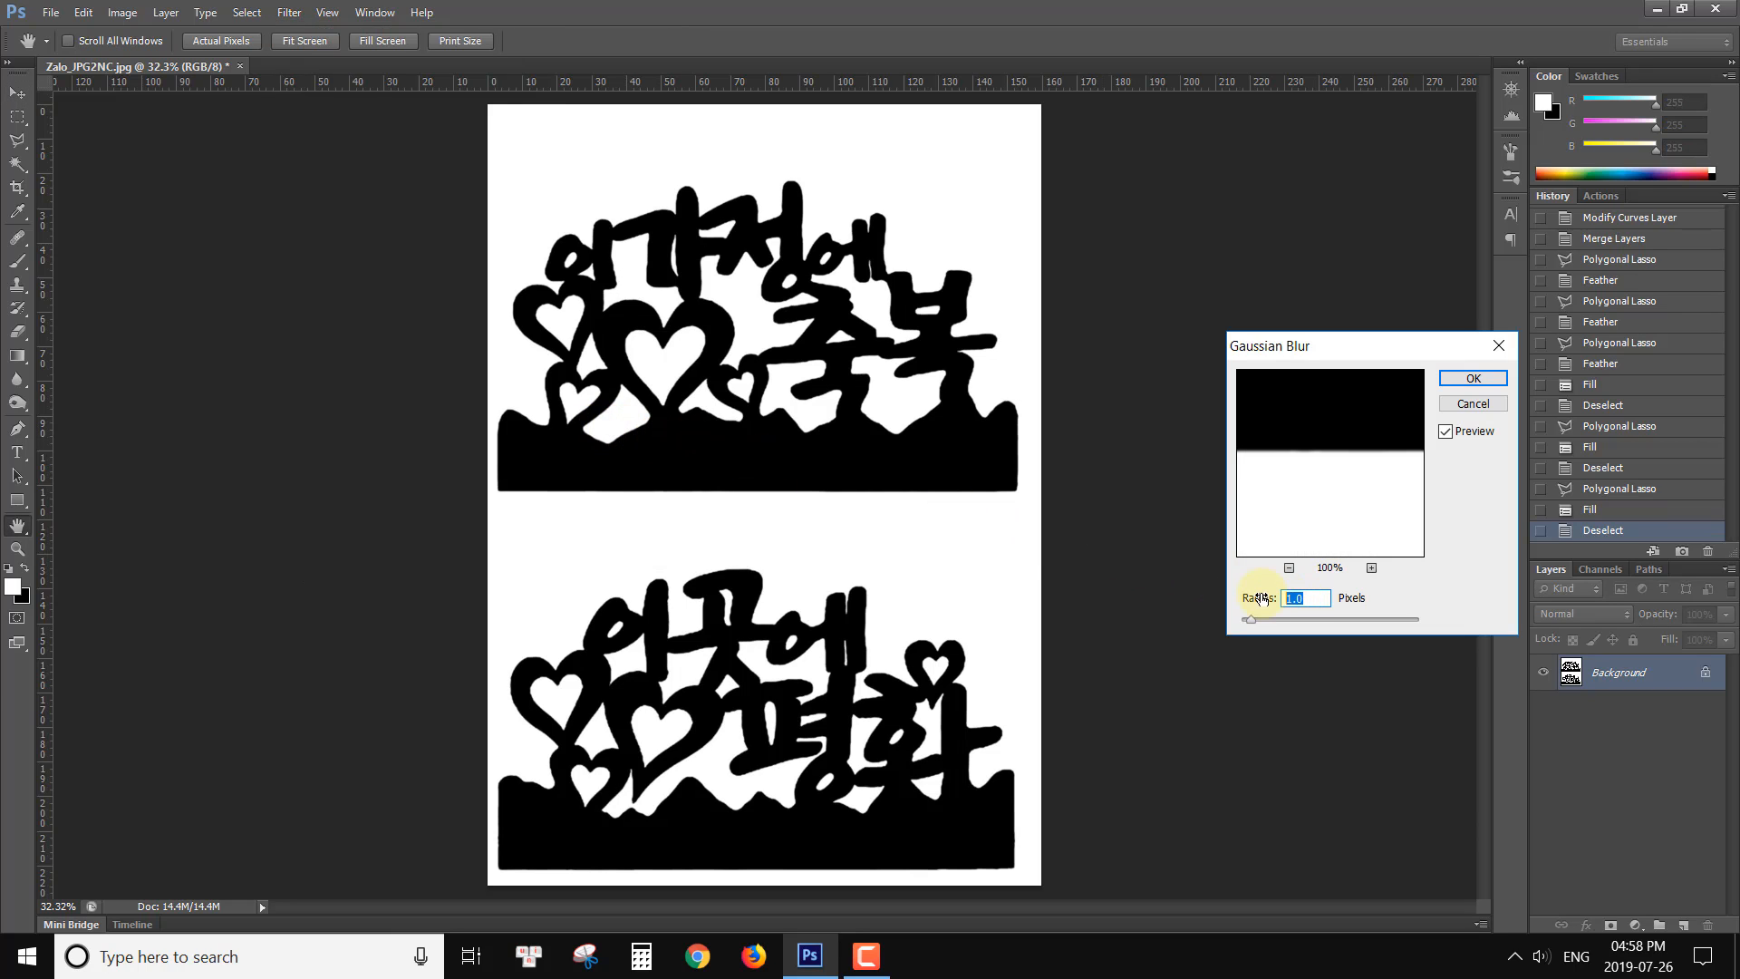
type(".6")
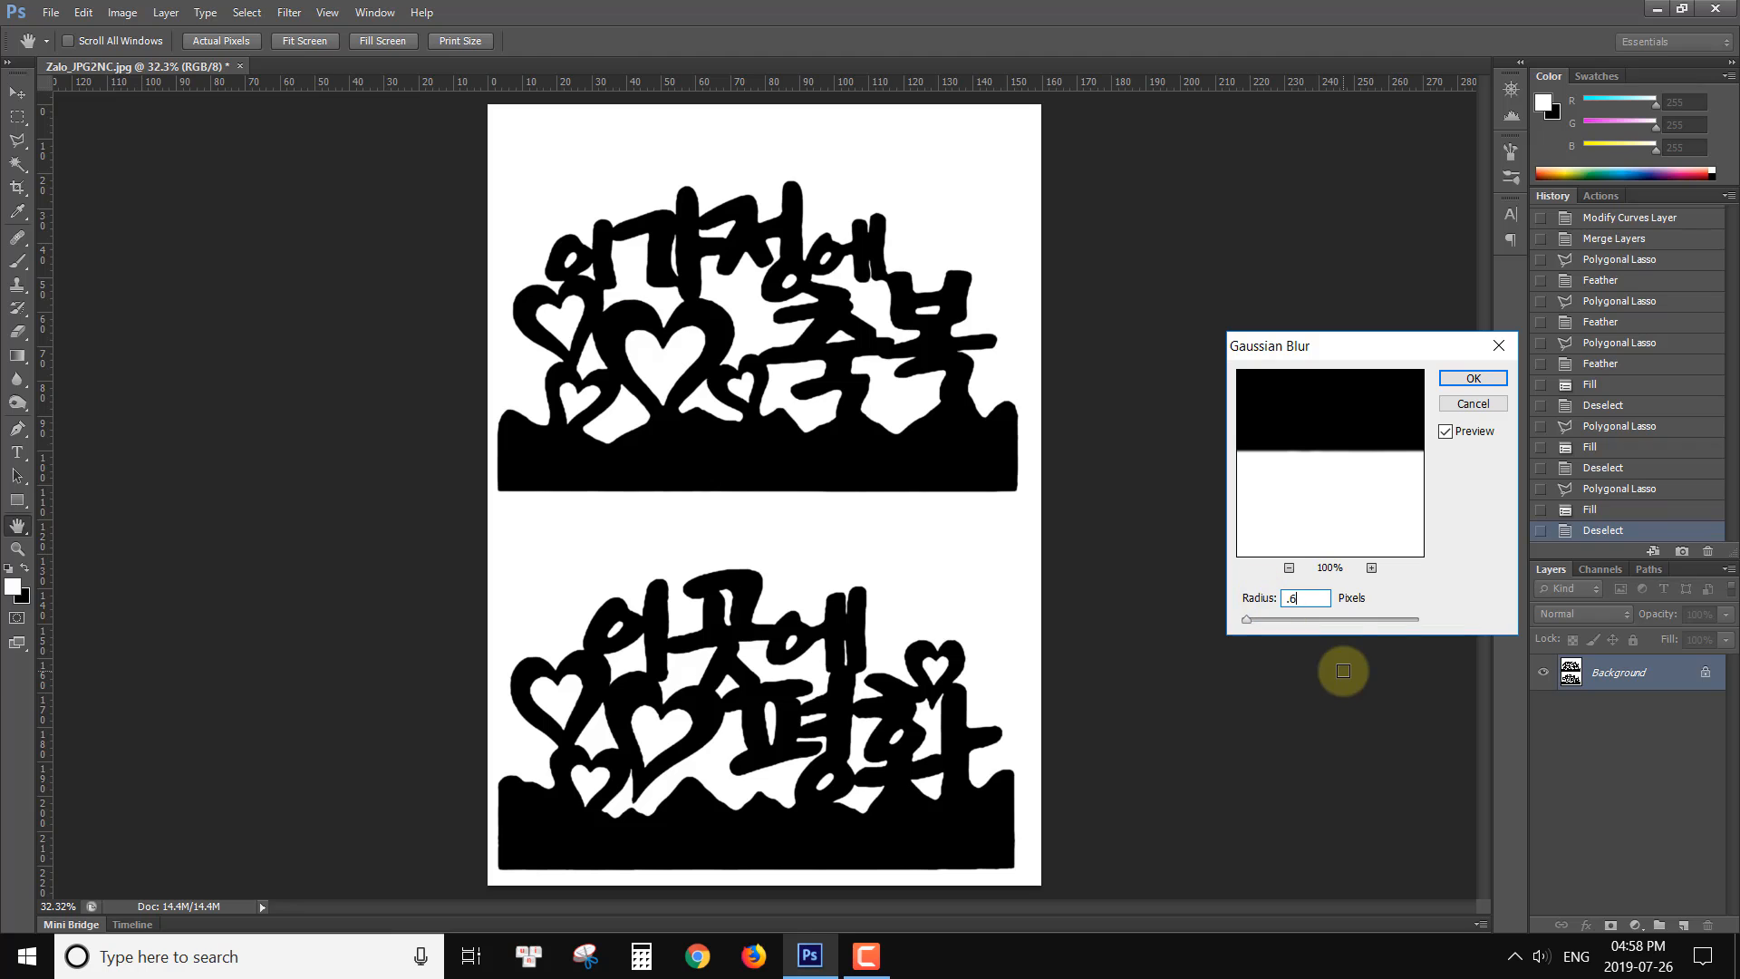
key("Return")
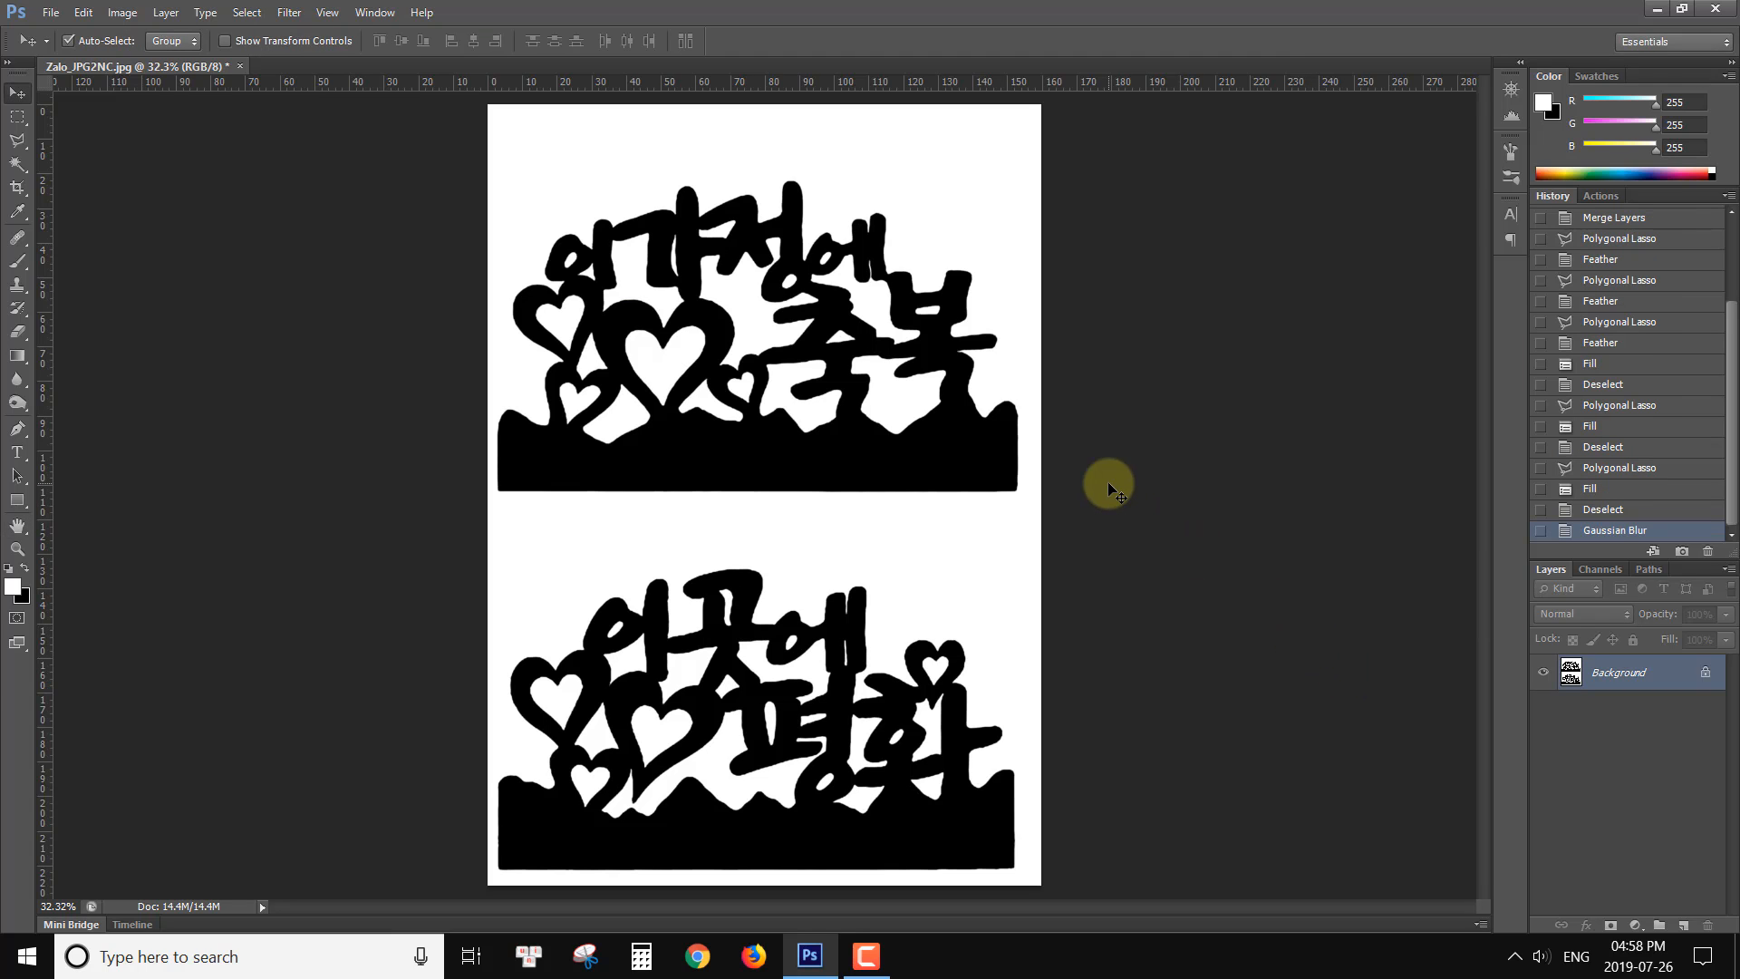
Step: Add a Curves adjustment layer and pull its black and white points inward close to the midtones for a steep contrast line
key("ctrl+plus")
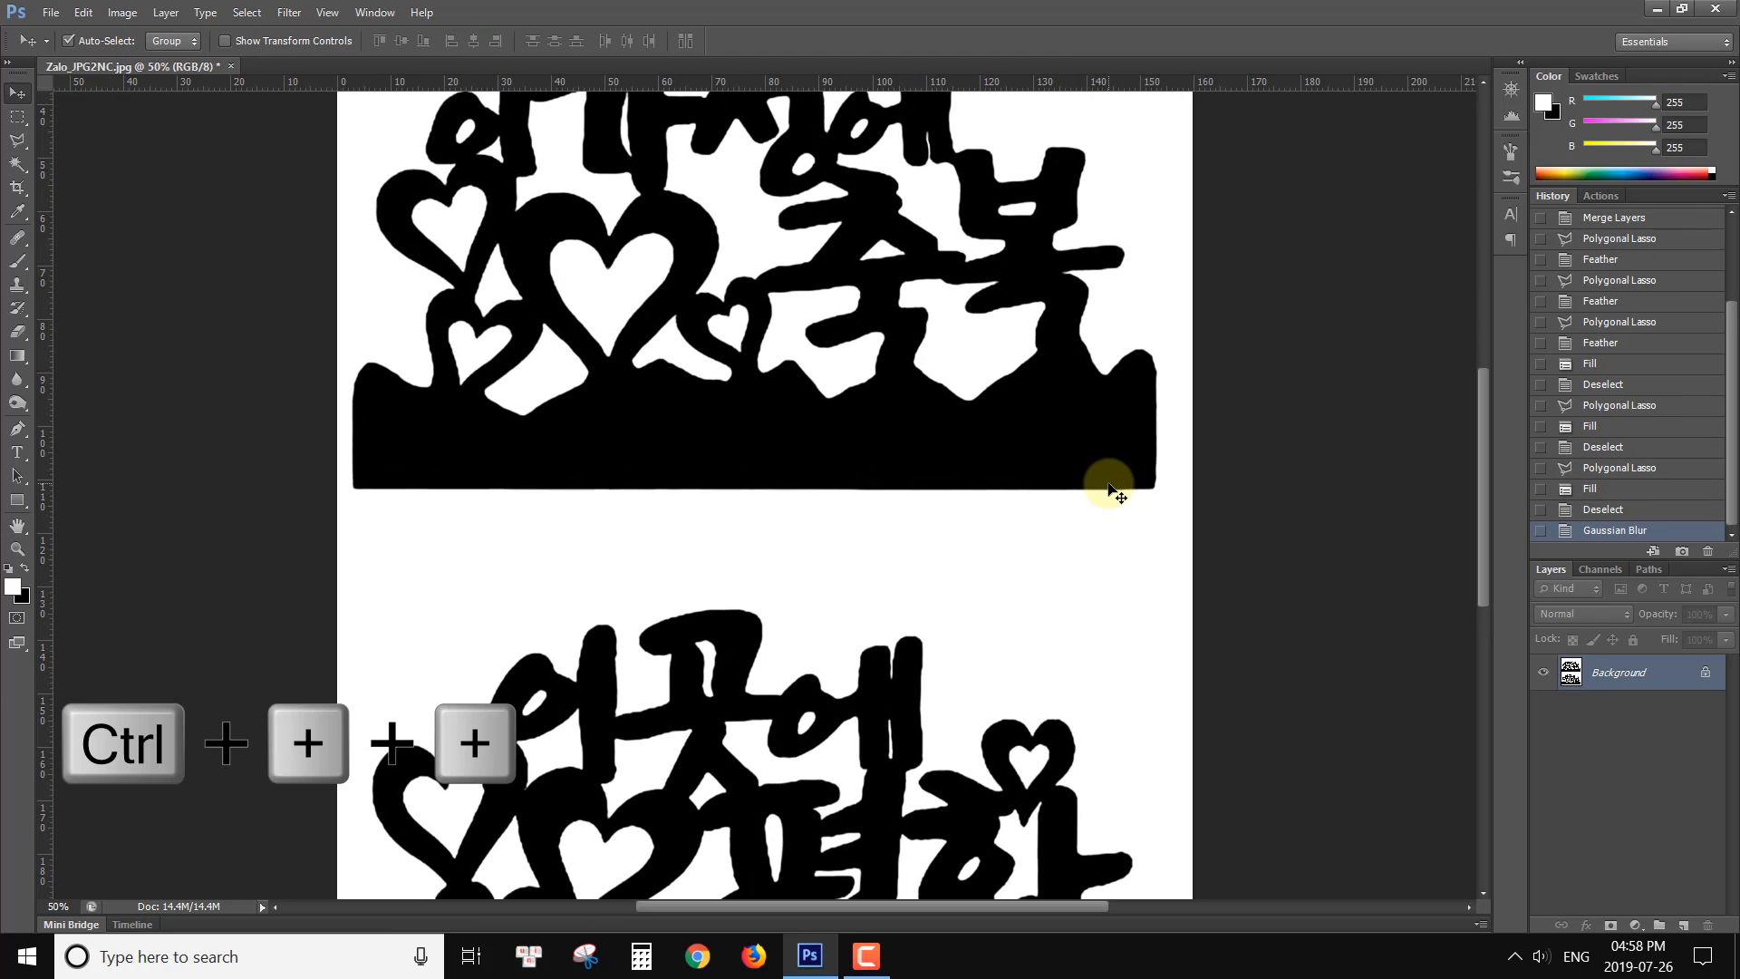
scroll(1028, 398, "up", 1)
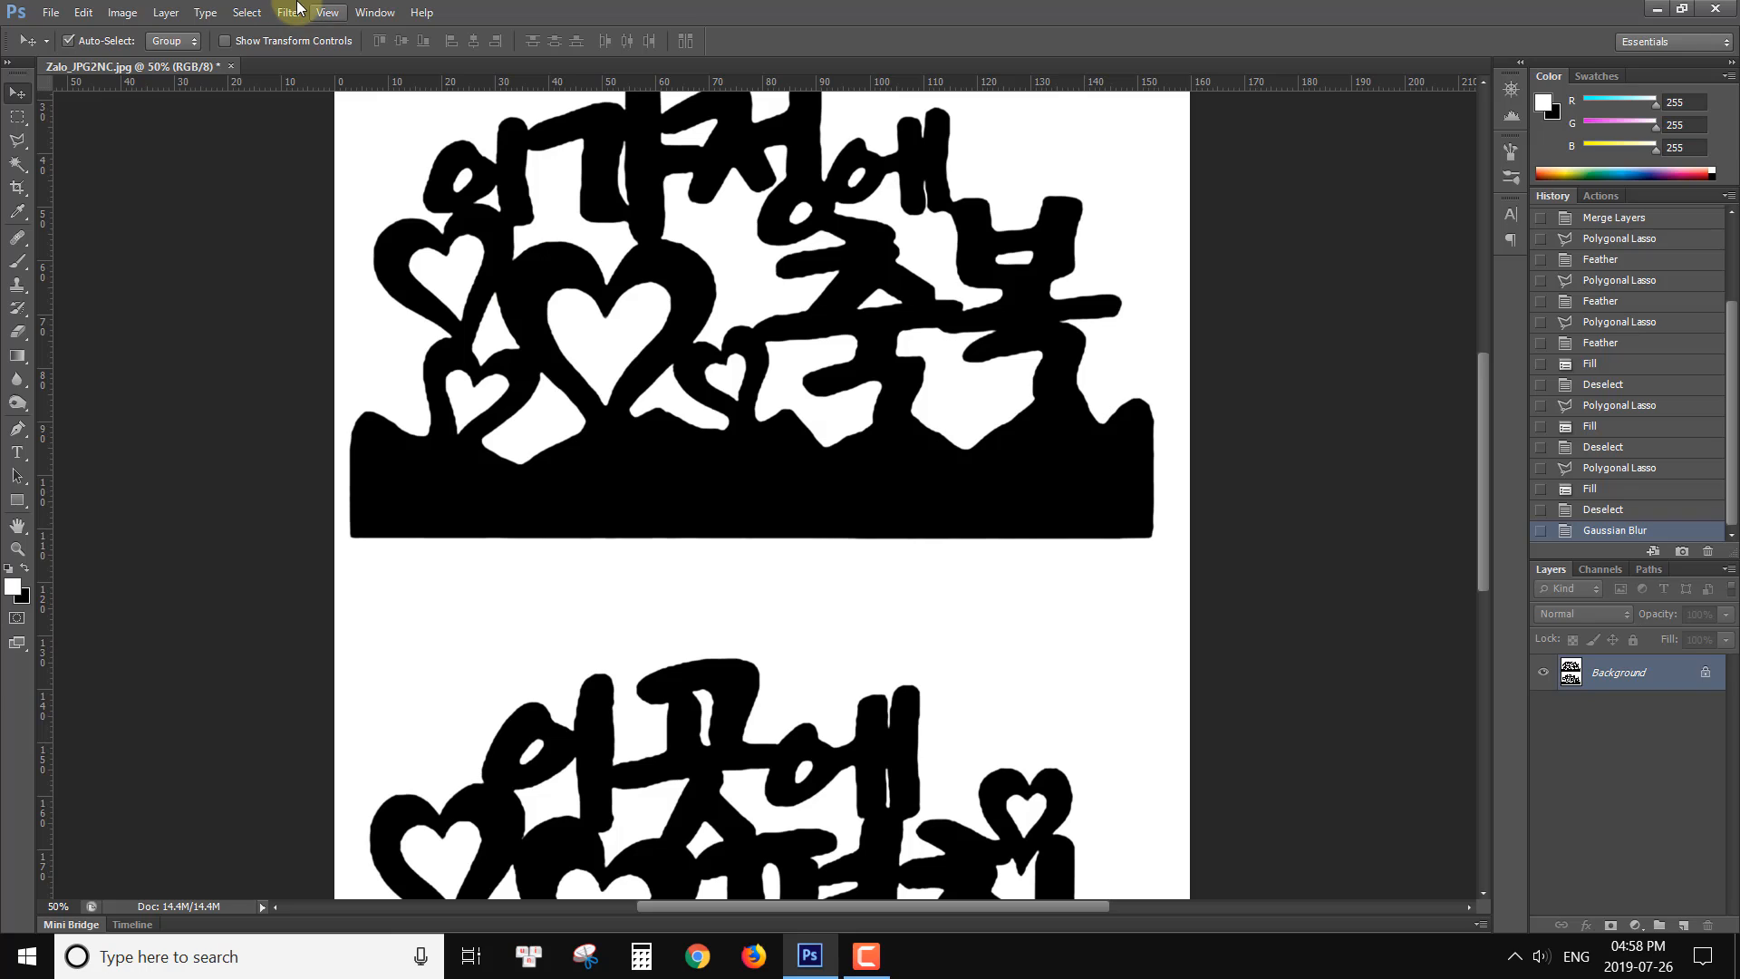
left_click(1646, 928)
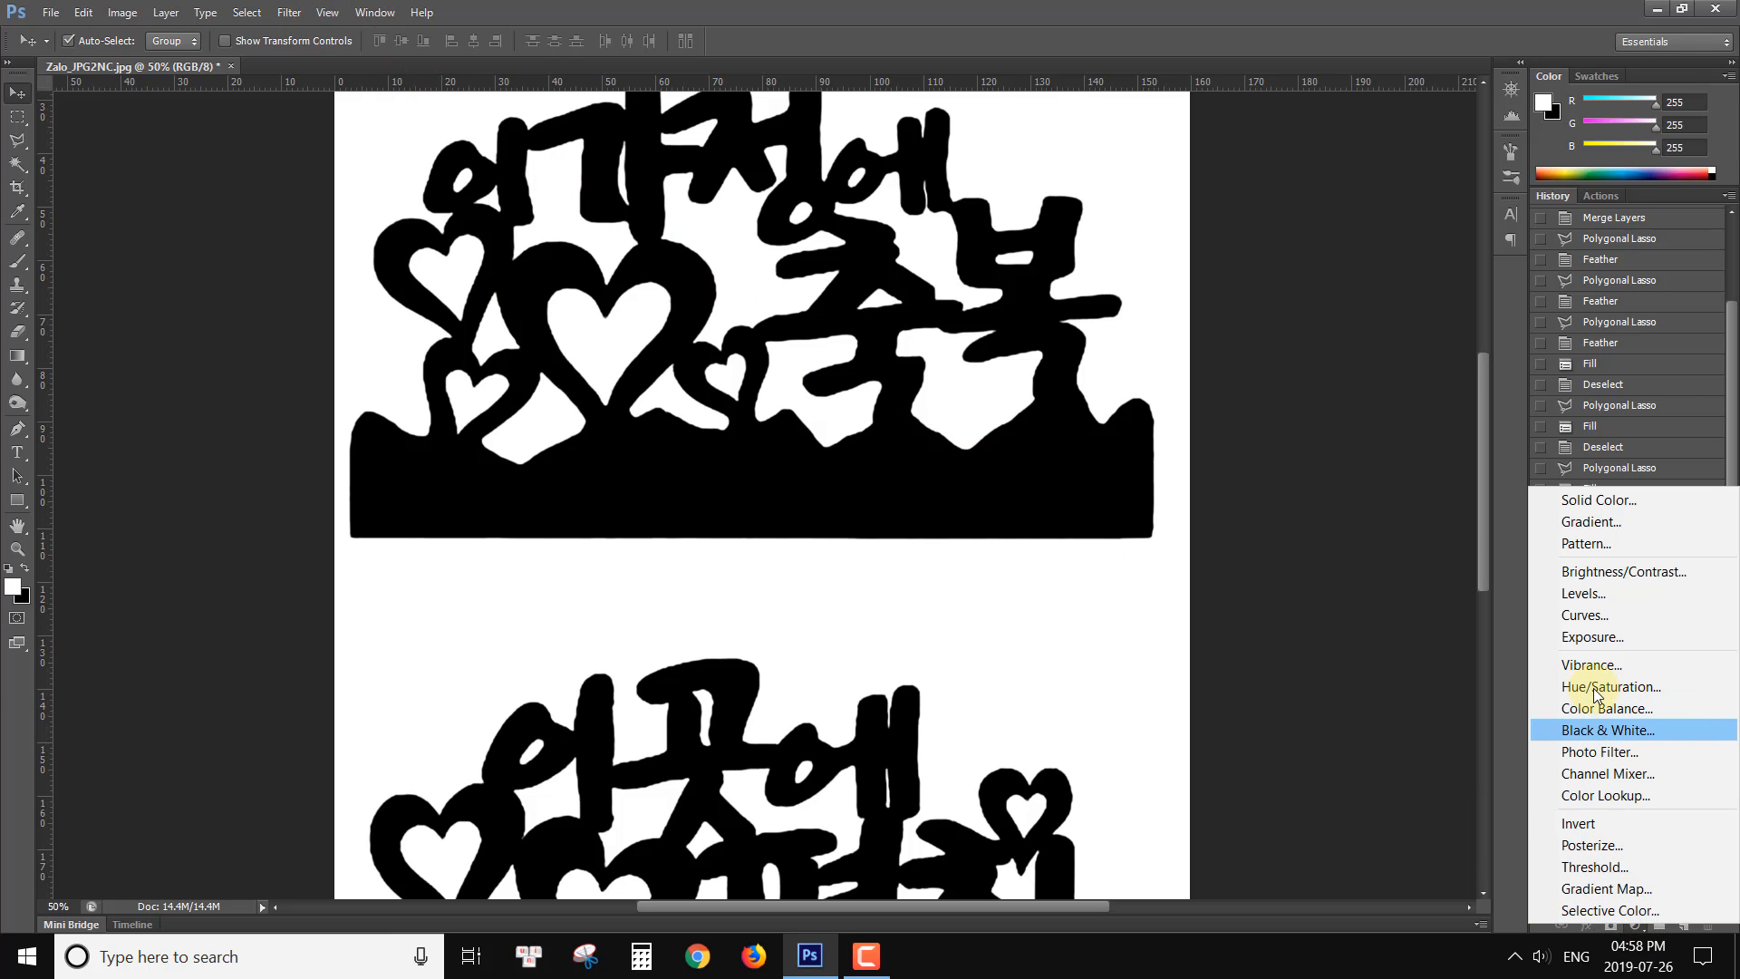
left_click(1583, 615)
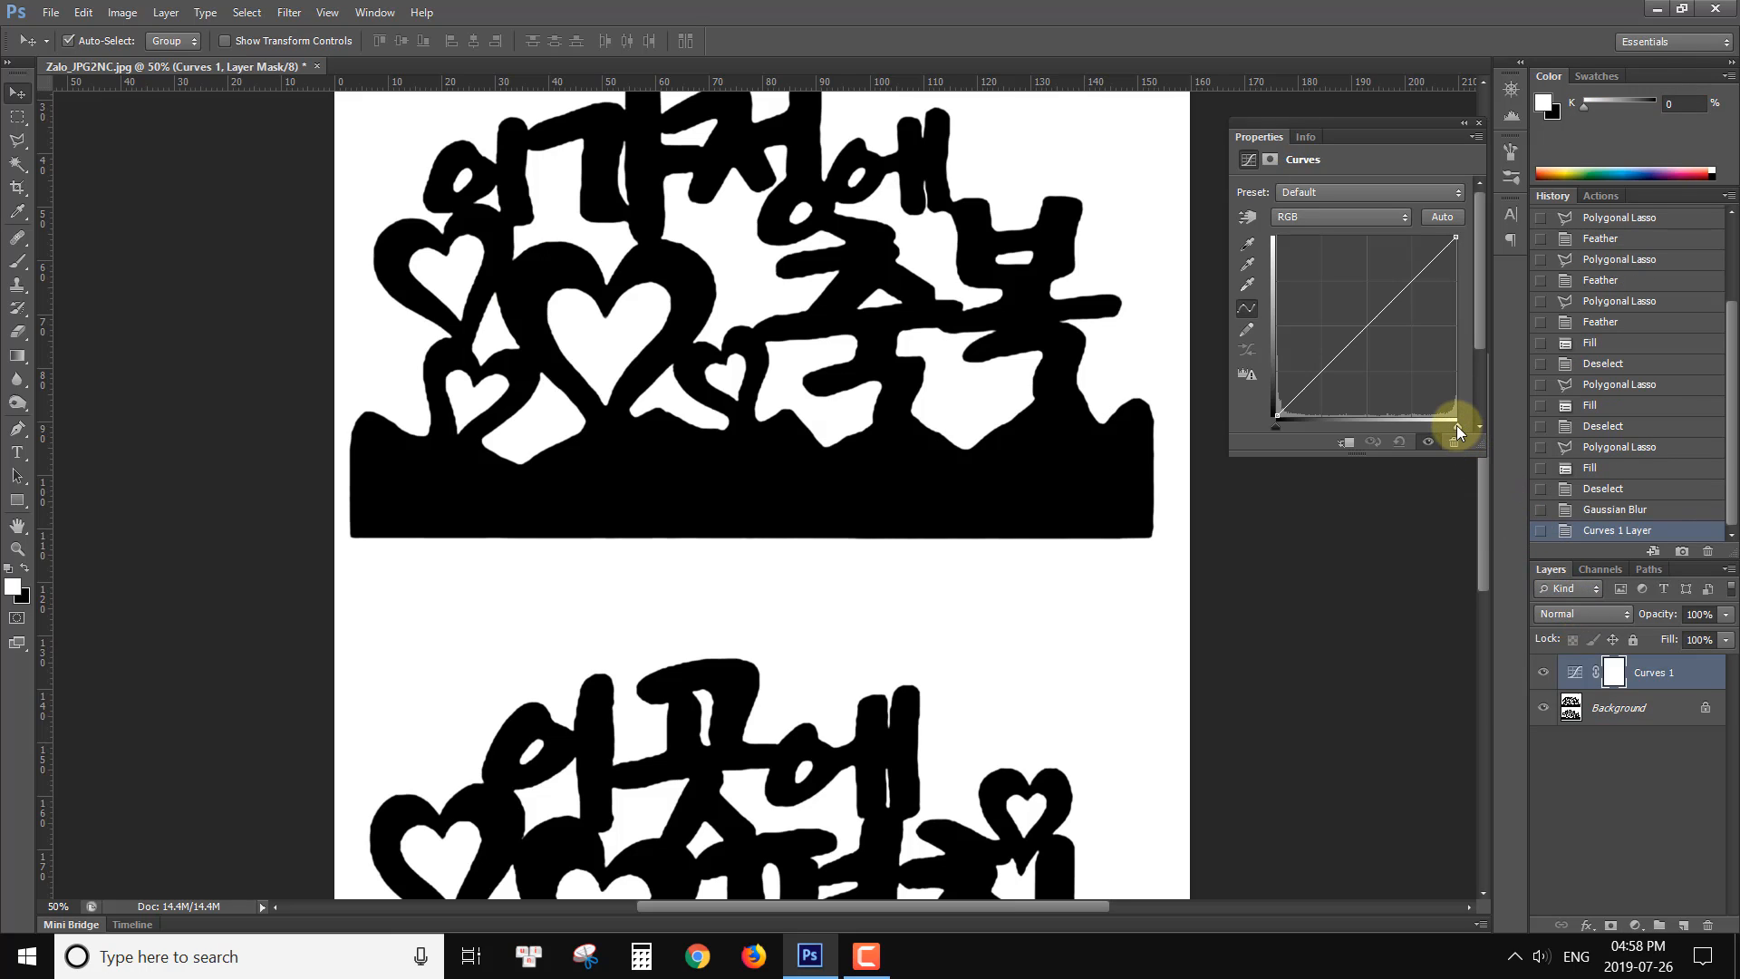
left_click_drag(1457, 430, 1433, 421)
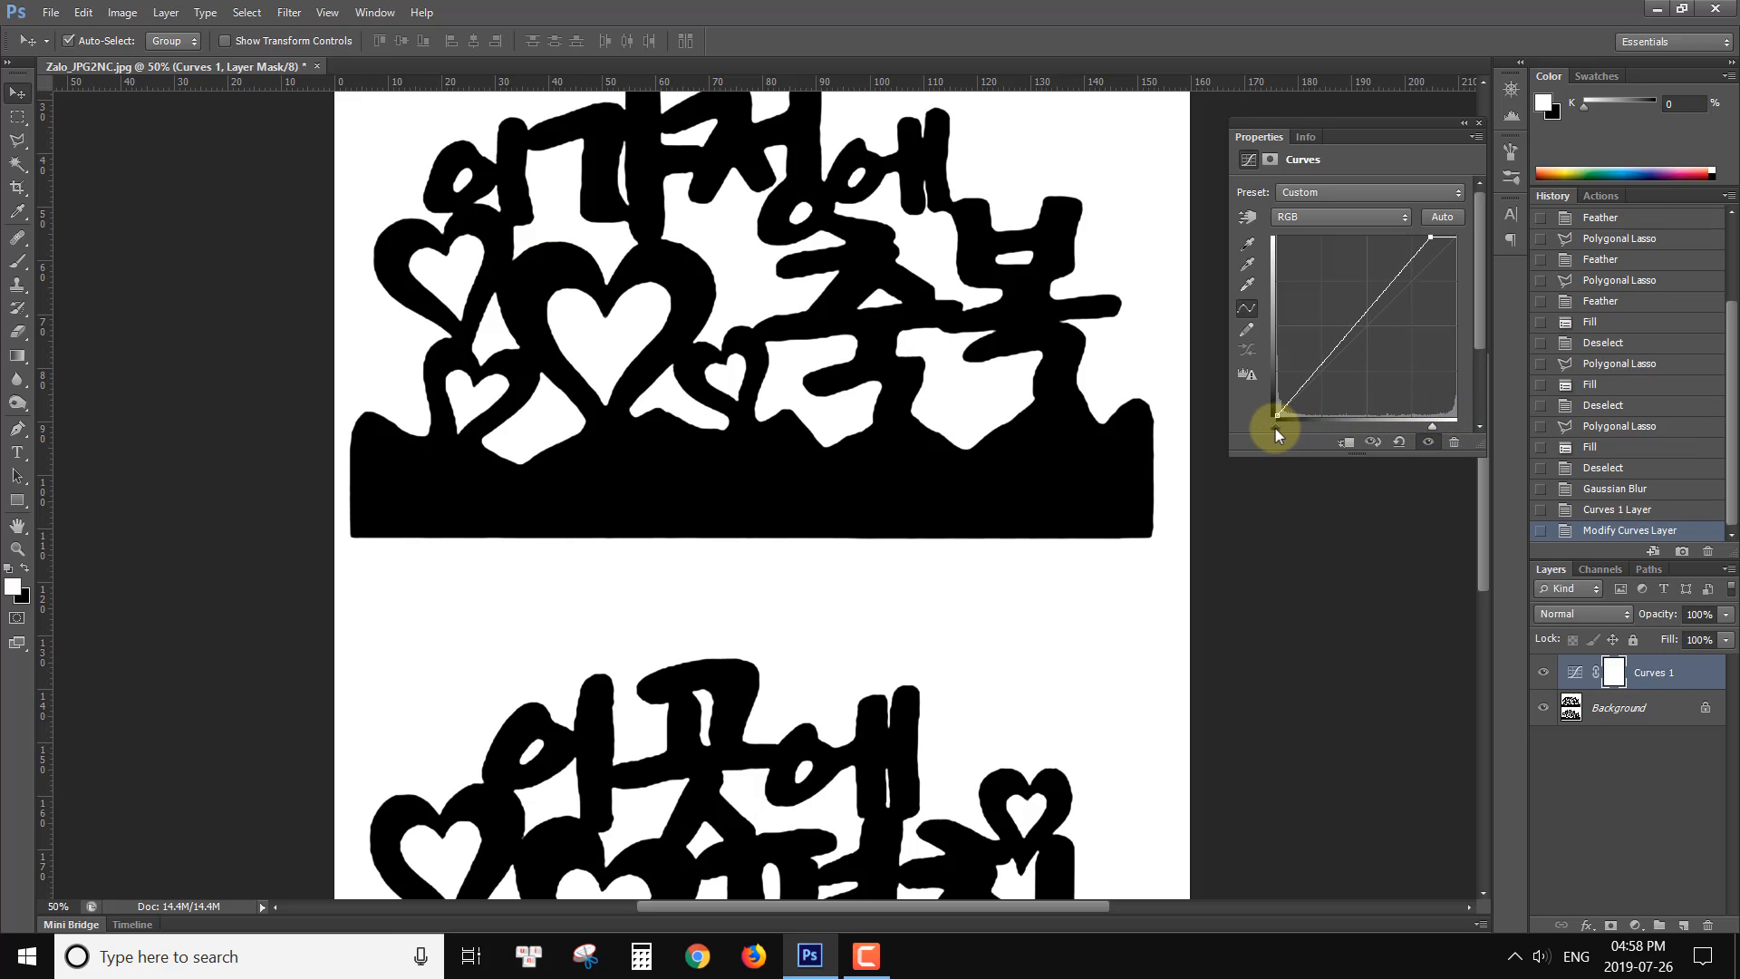
left_click_drag(1275, 423, 1383, 421)
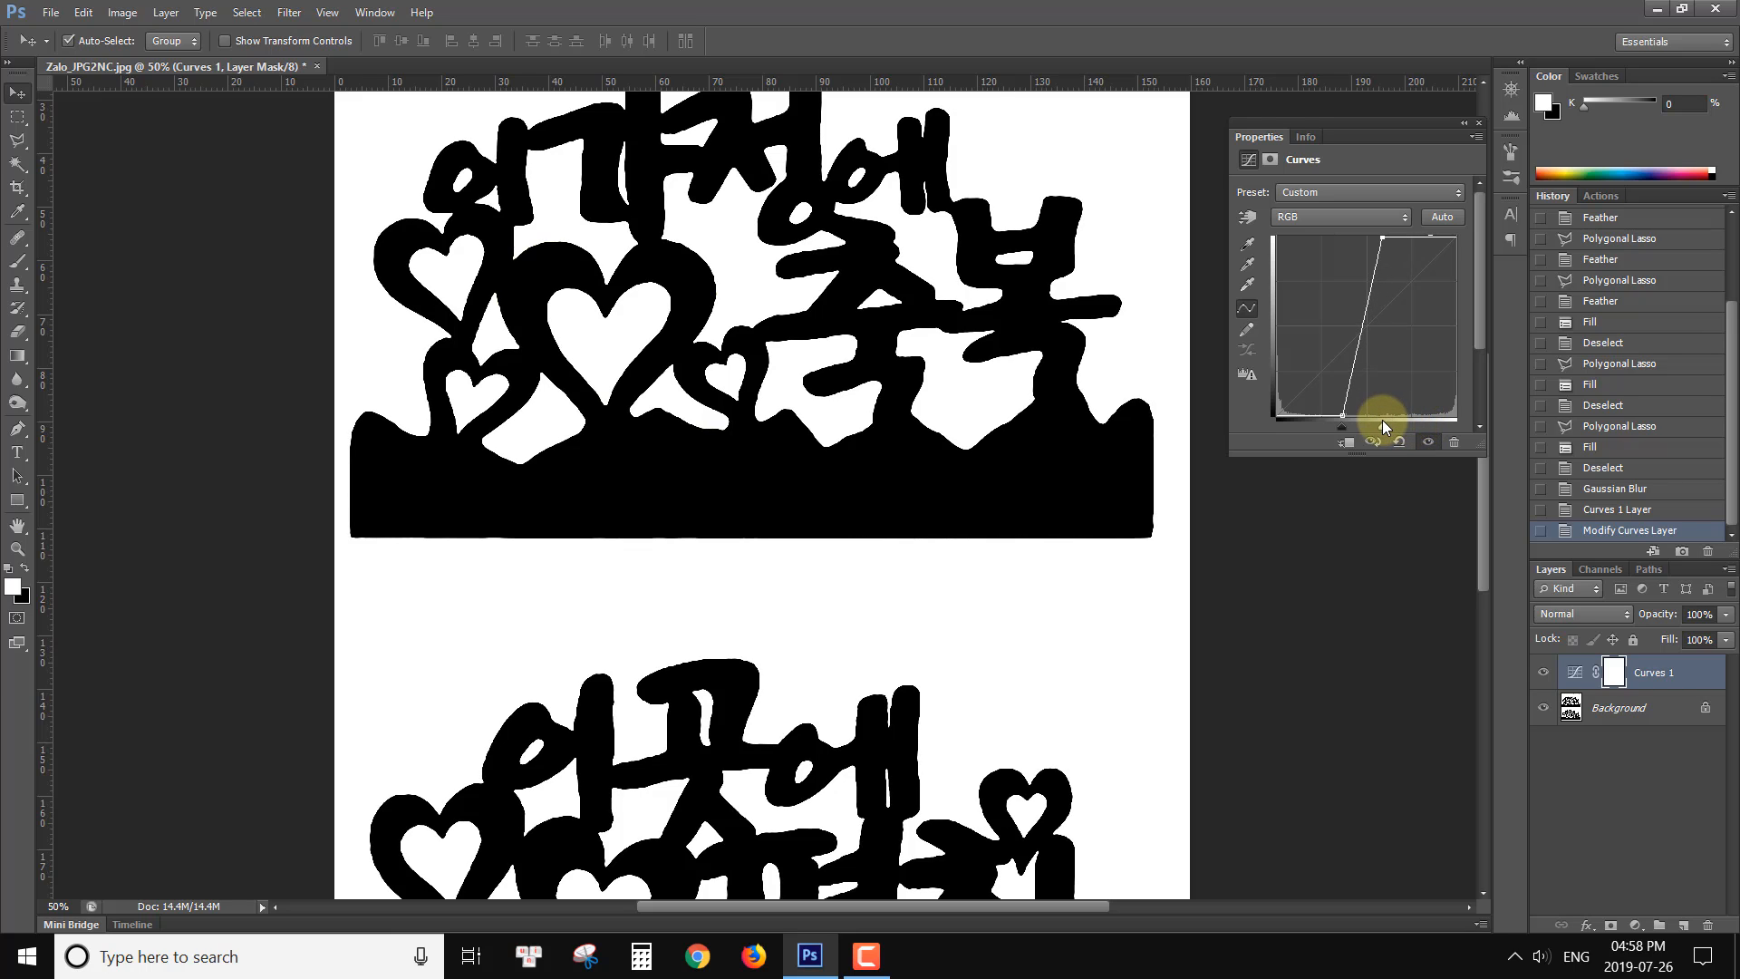
left_click(1478, 125)
Step: Merge the Curves adjustment layer with the Background layer
key("ctrl+1")
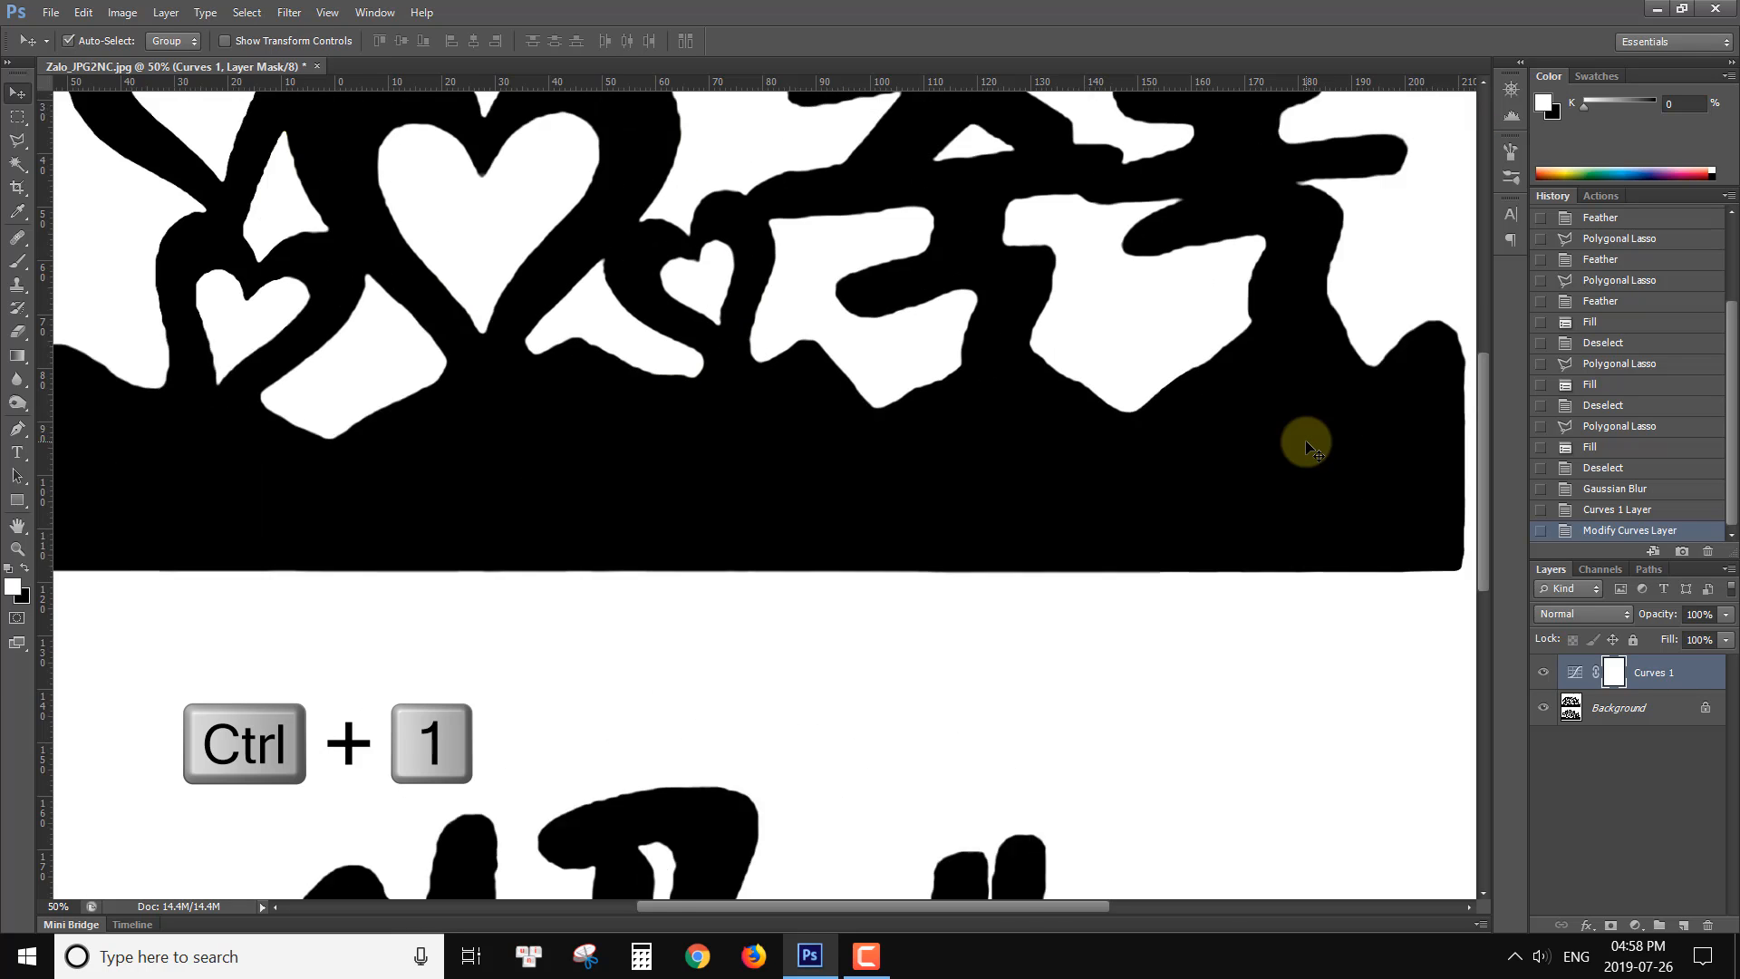
key("ctrl+0")
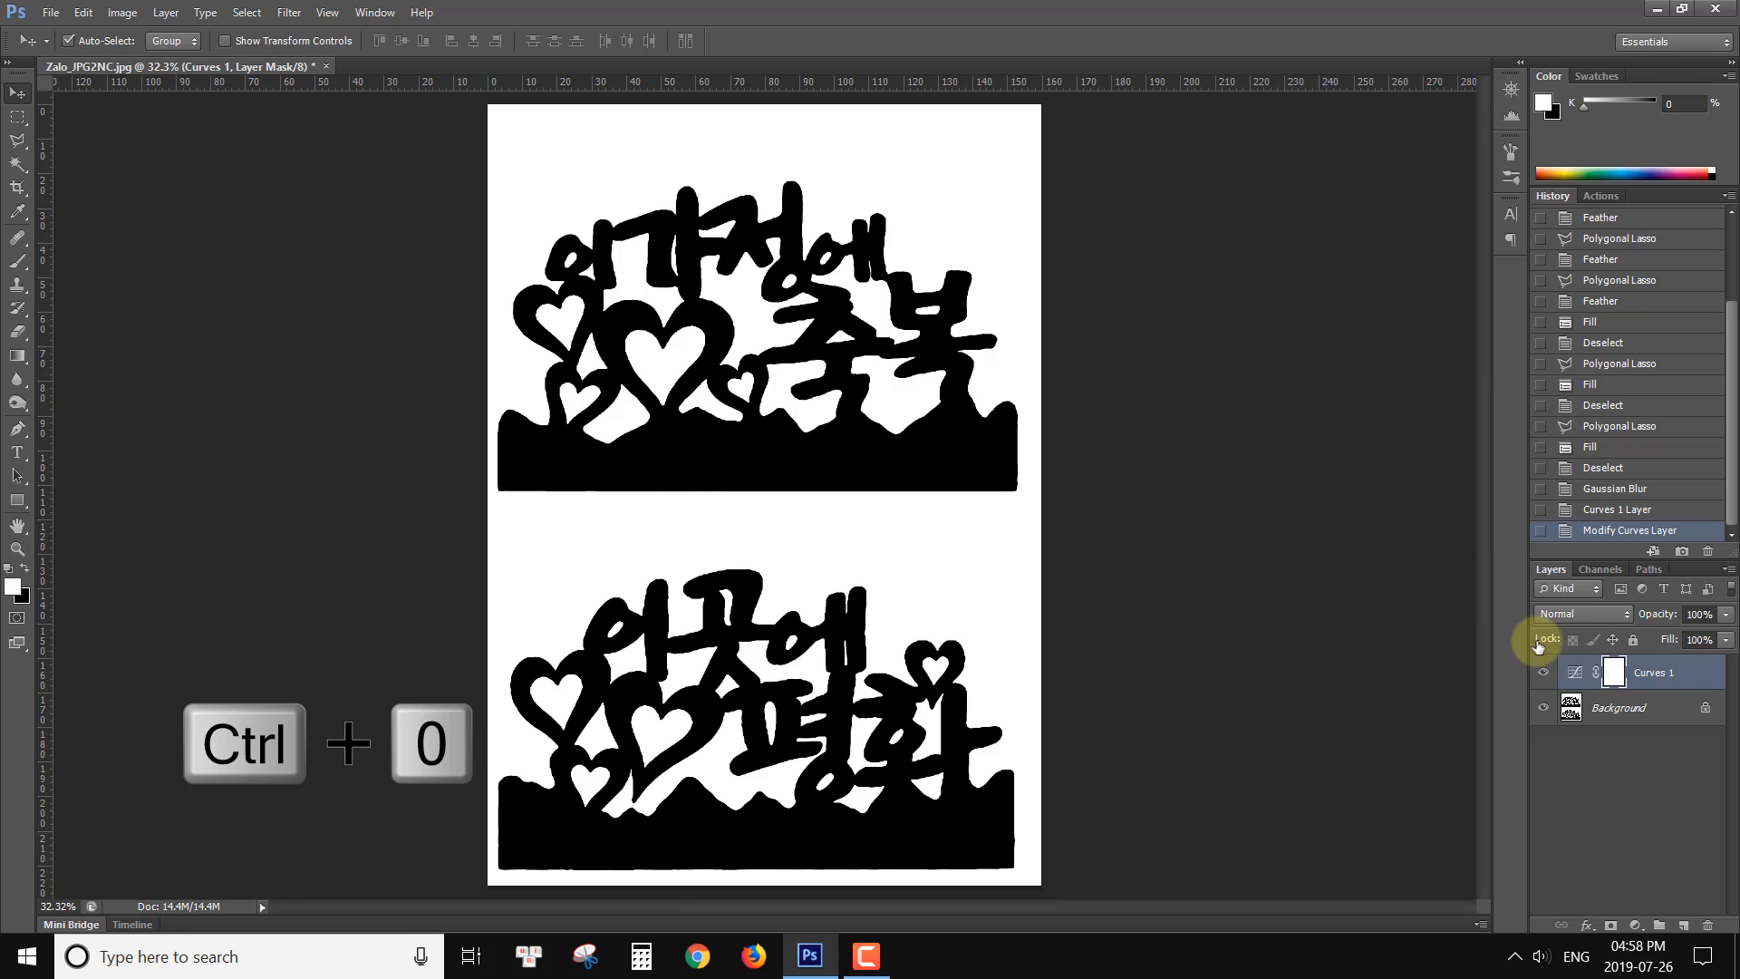
left_click(1621, 713, "shift")
key("ctrl+e")
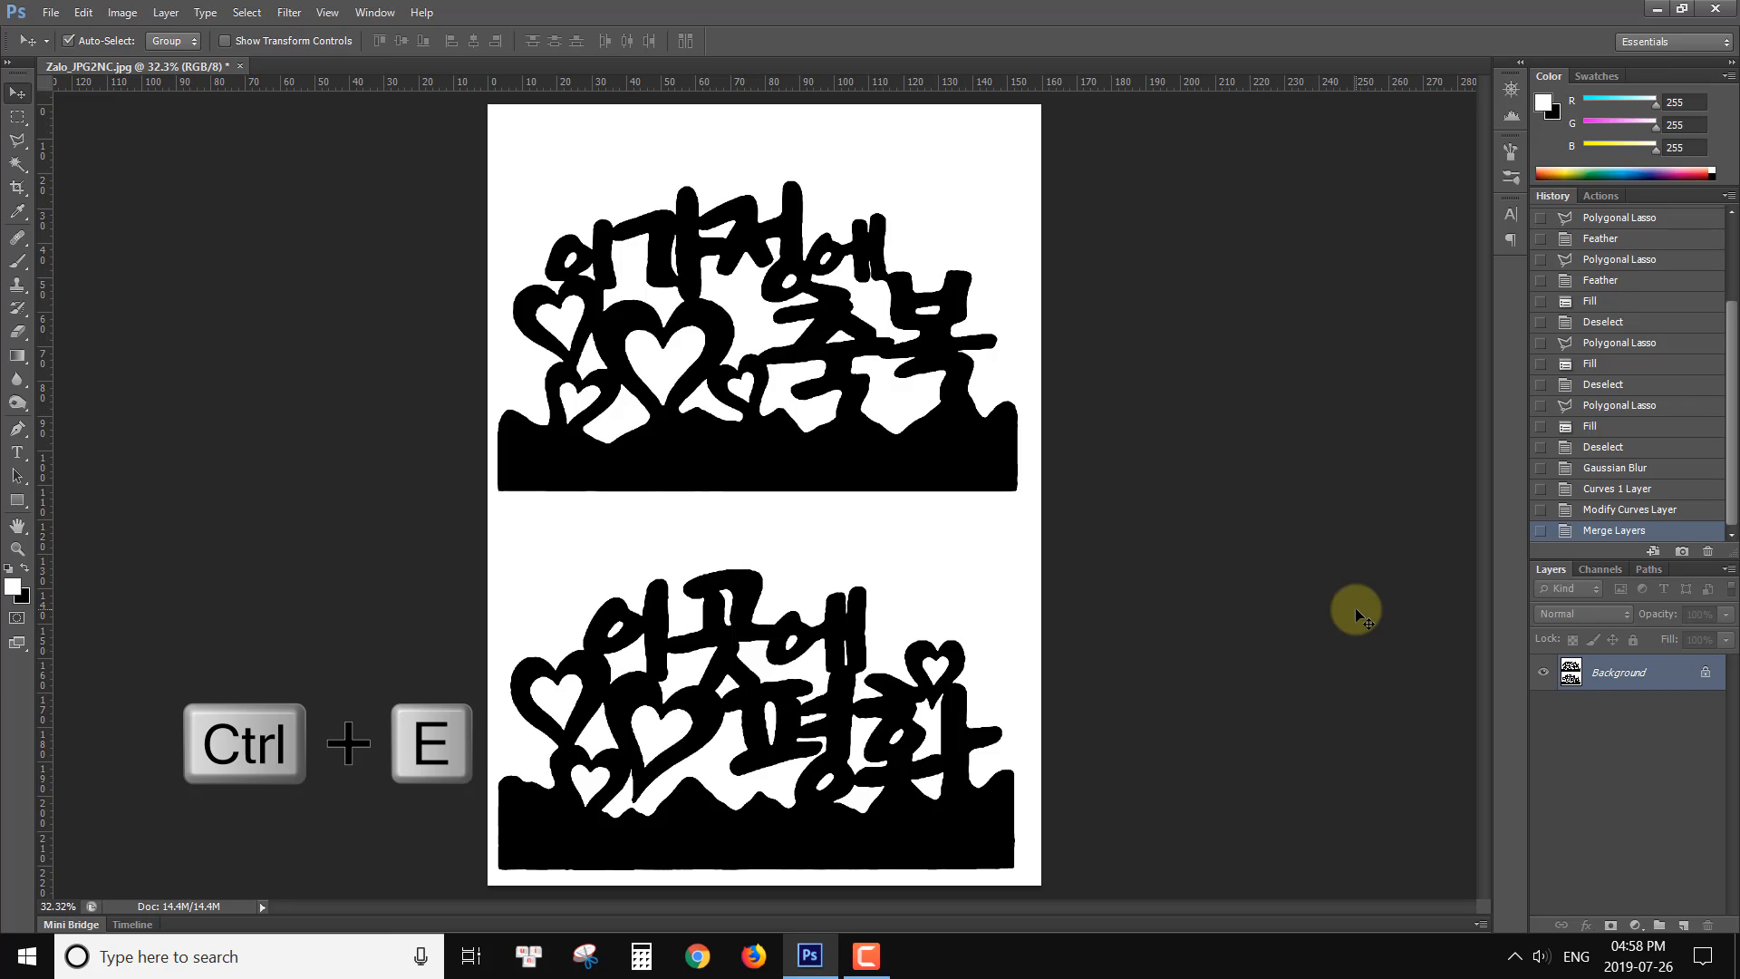
Step: Select the black silhouettes of both the upper and lower designs together with the Magic Wand
left_click(17, 164)
left_click(721, 470)
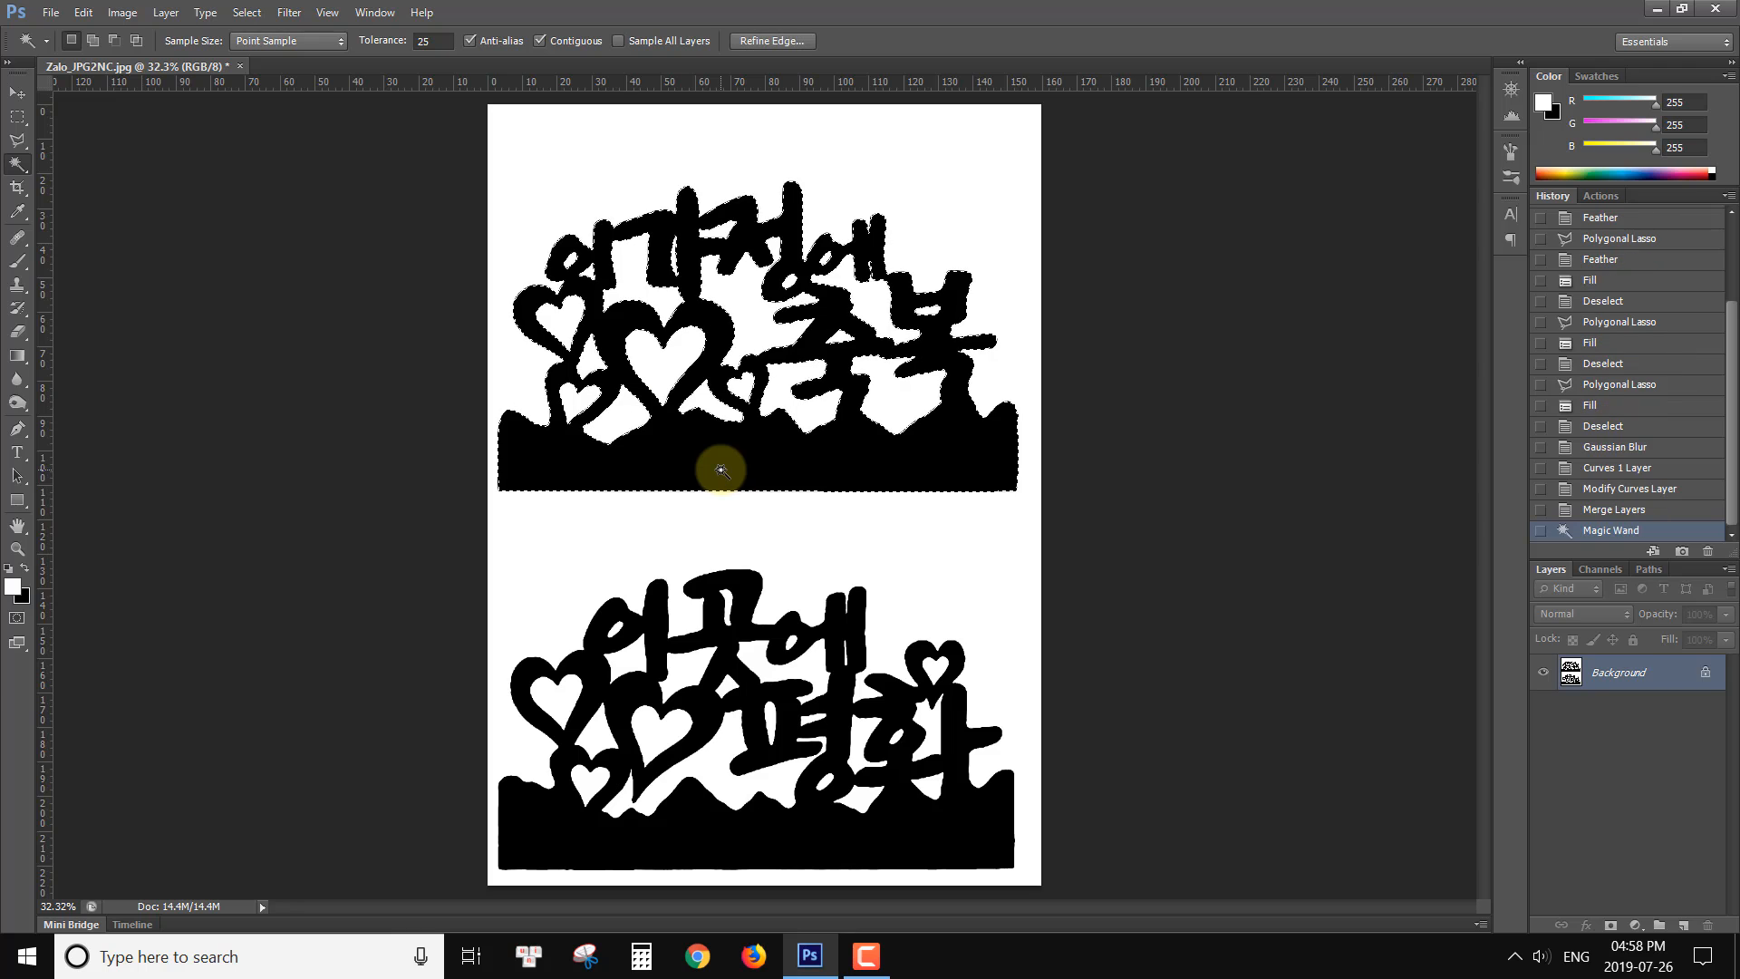
key("shift")
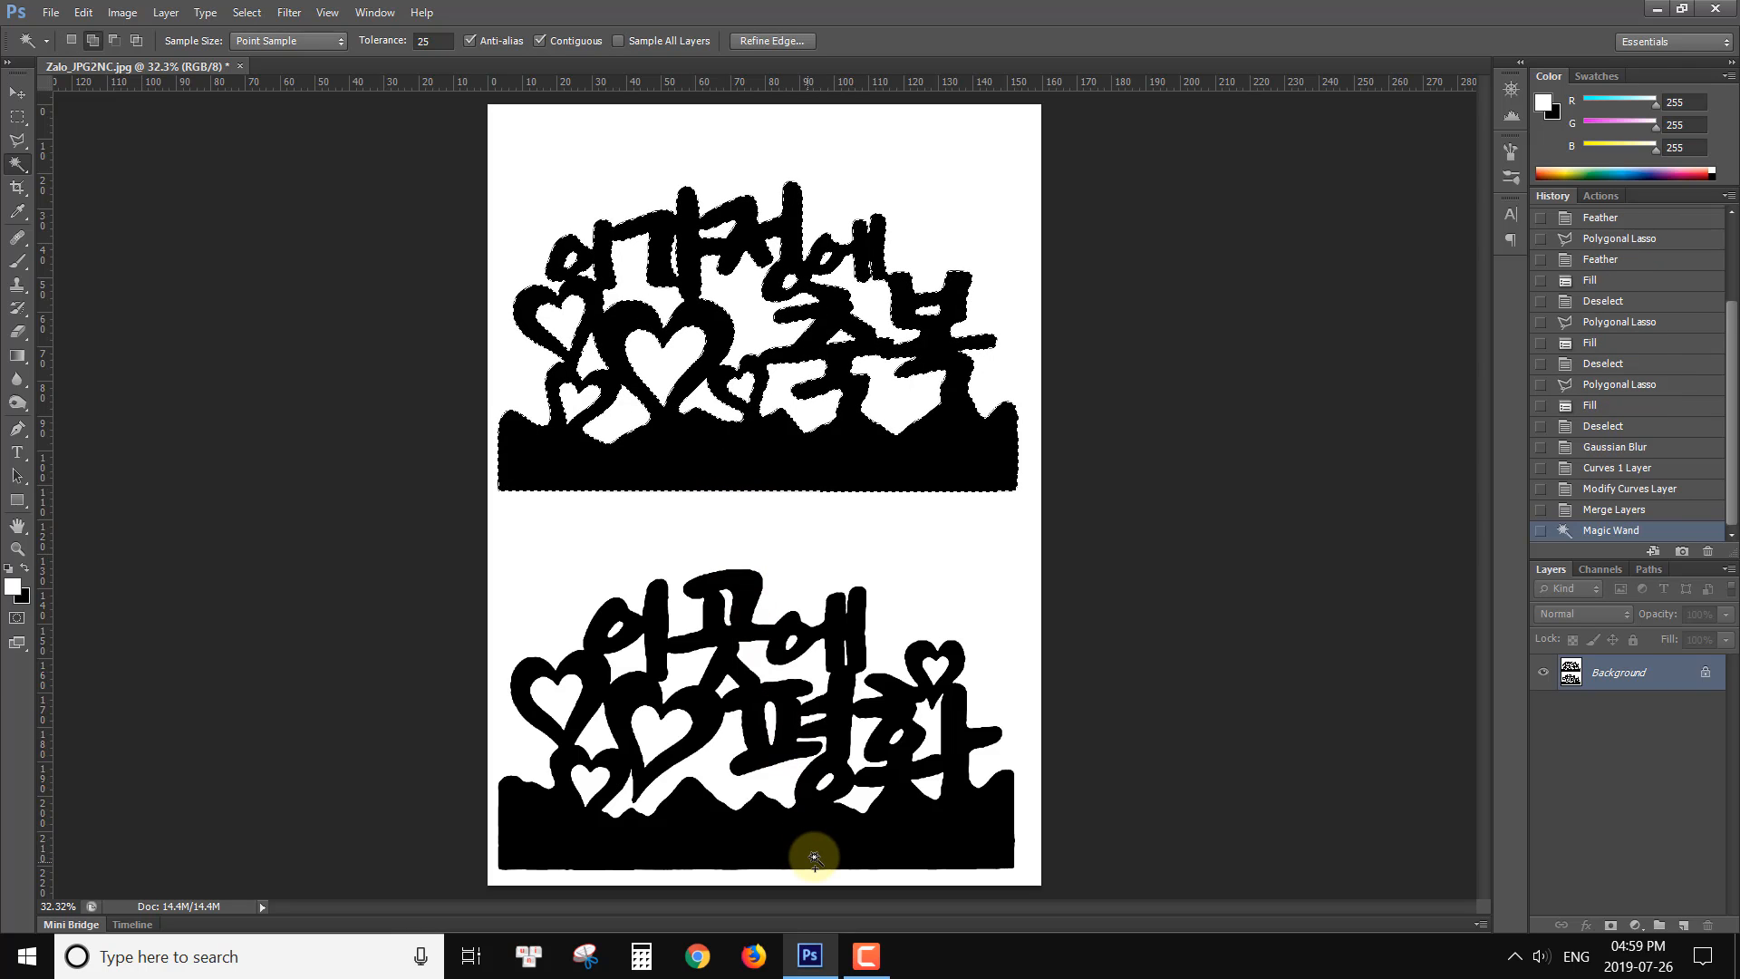
left_click(794, 849, "shift")
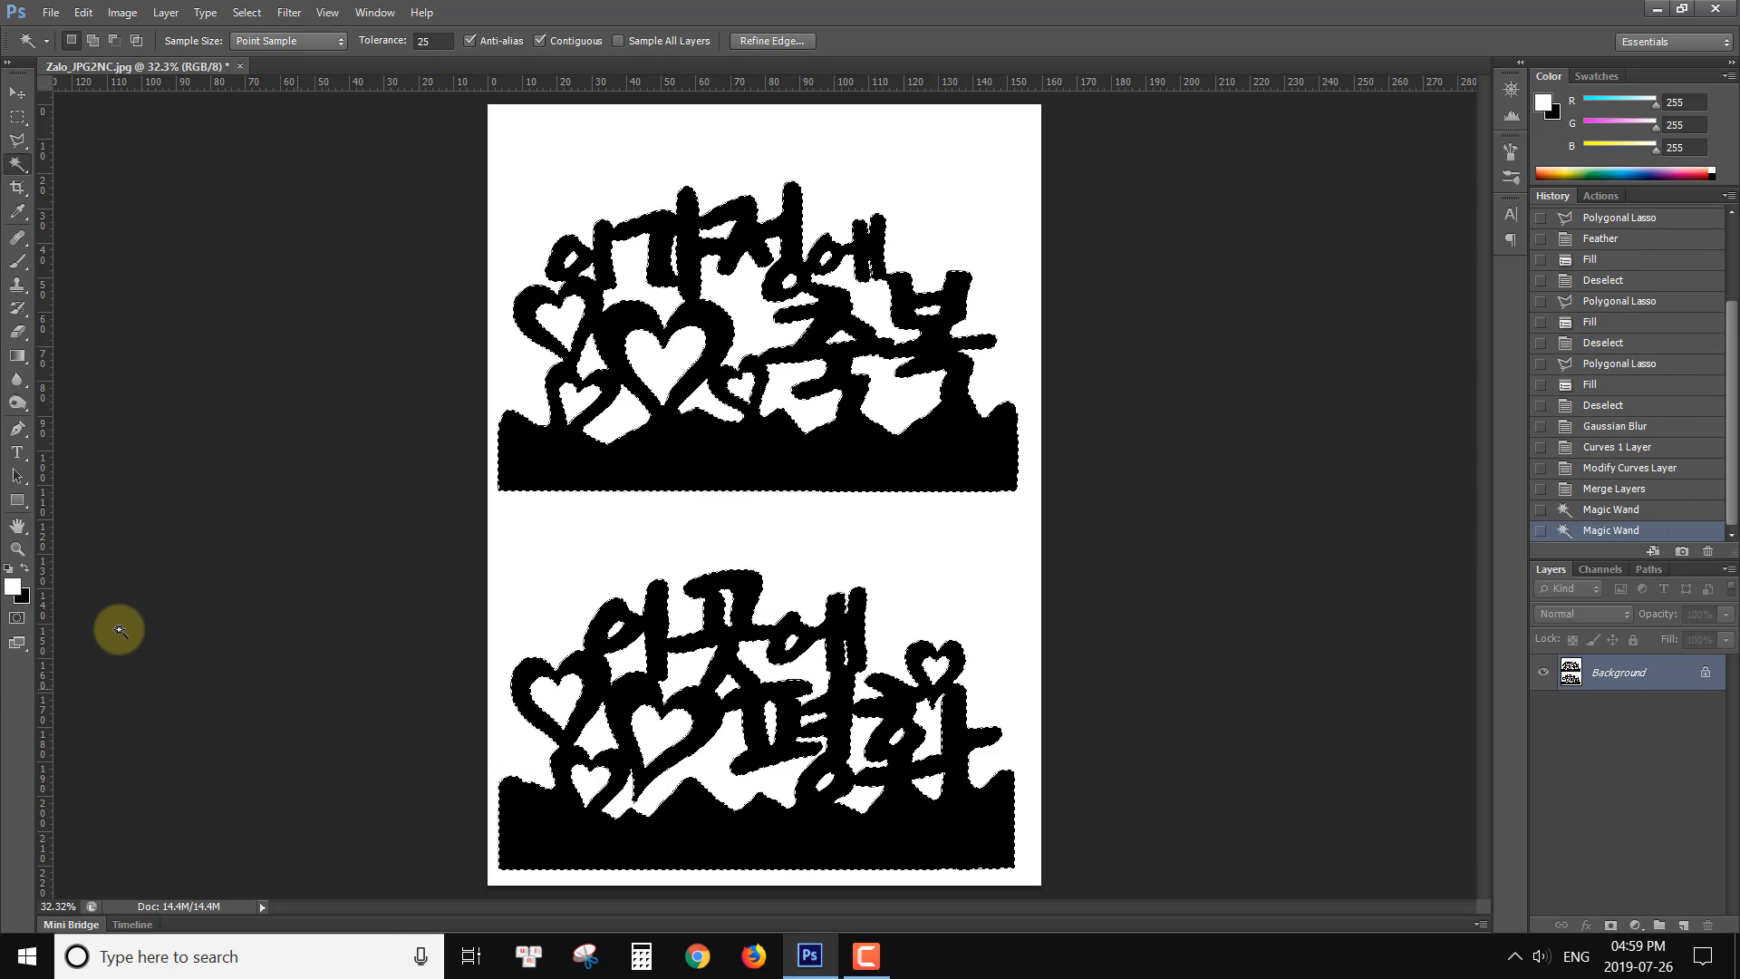
Step: Make black the foreground colour, feather the silhouette selection by 0.1 pixels, and fill it with black
key("x")
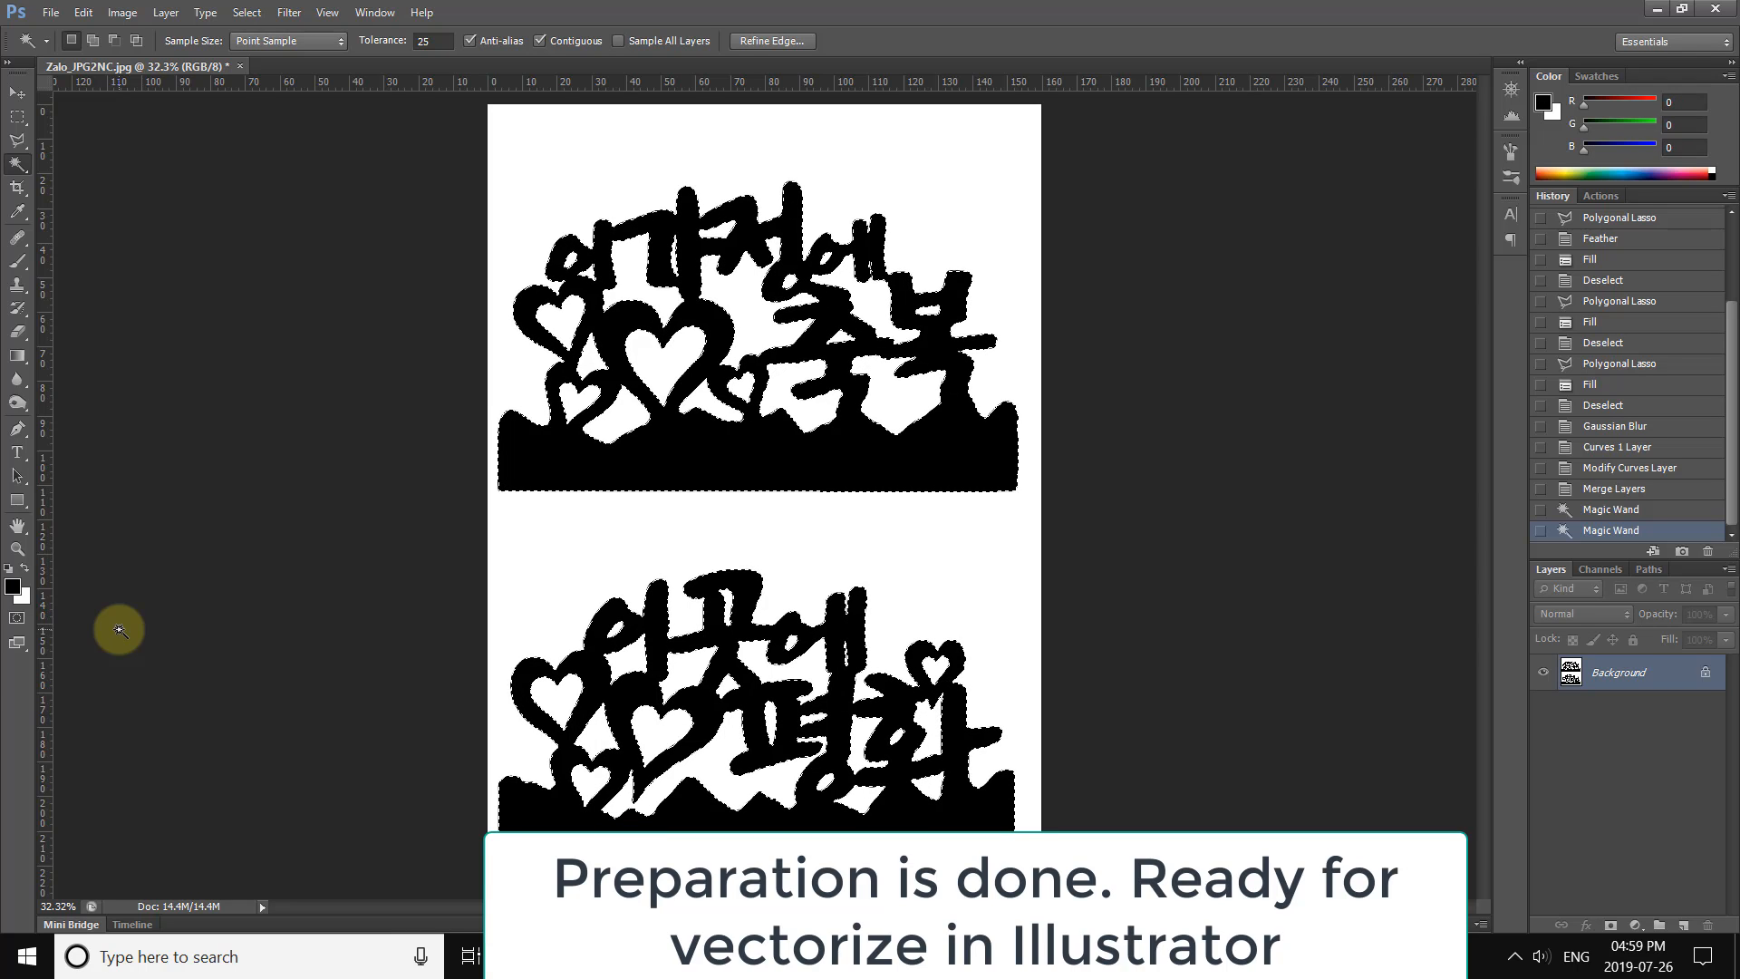
key("shift")
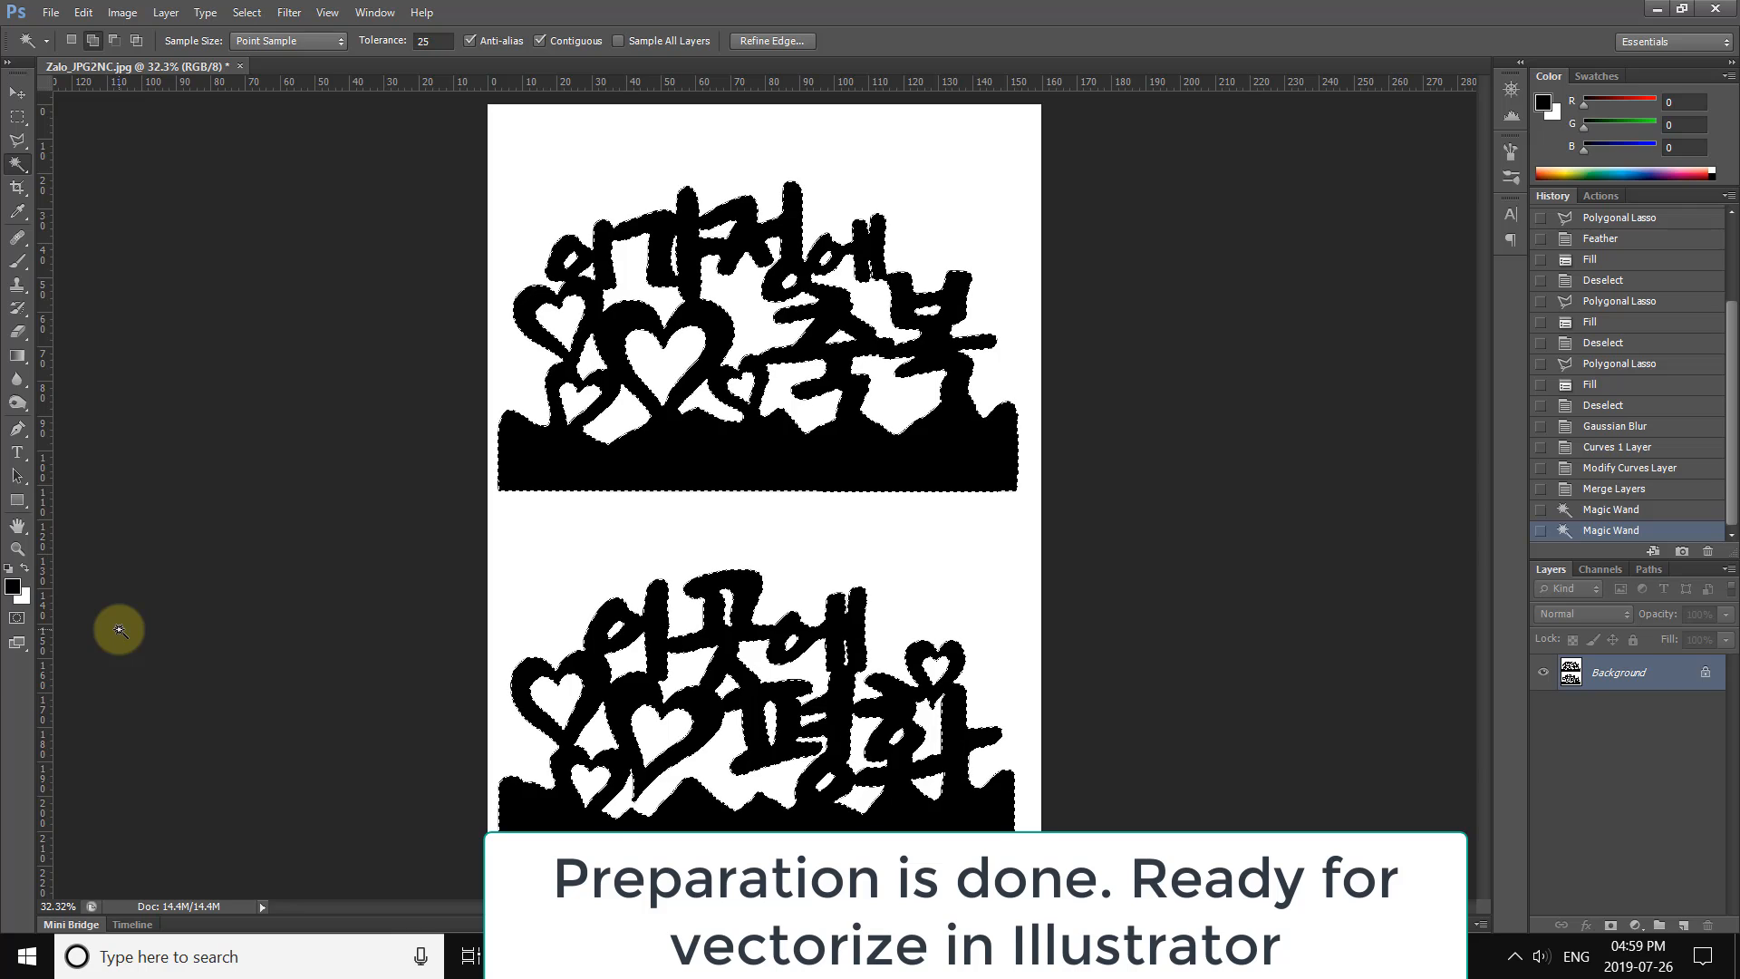
key("shift+F6")
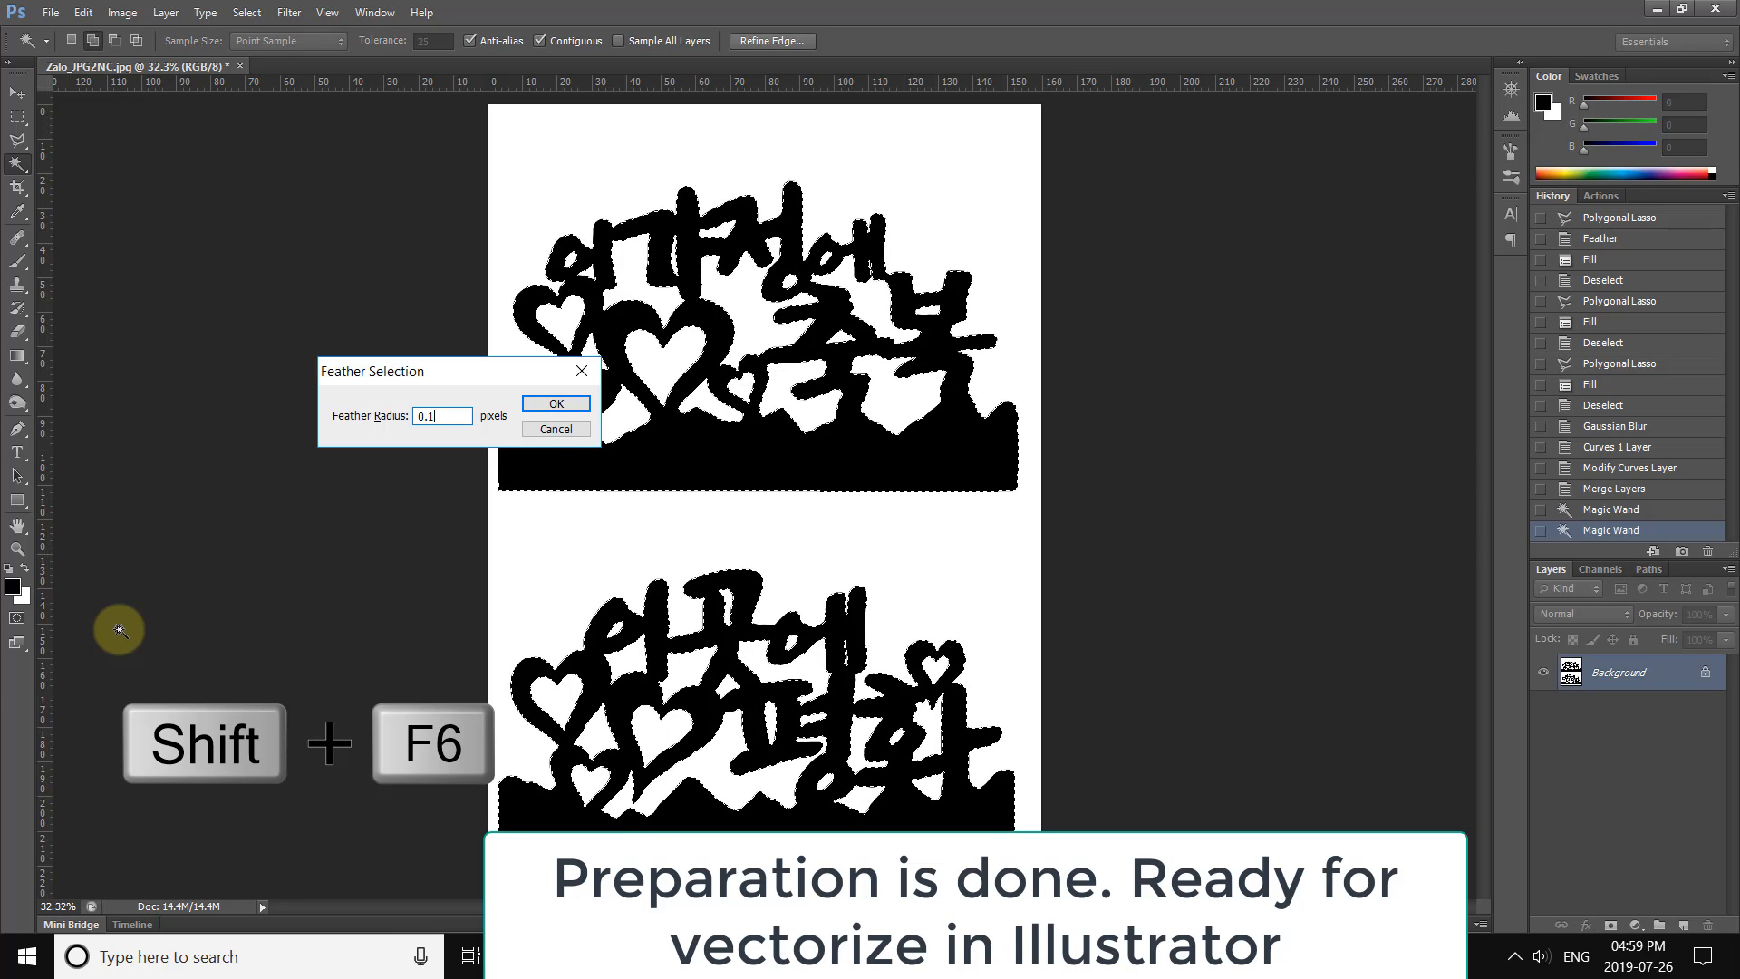
type("0.1")
key("Return")
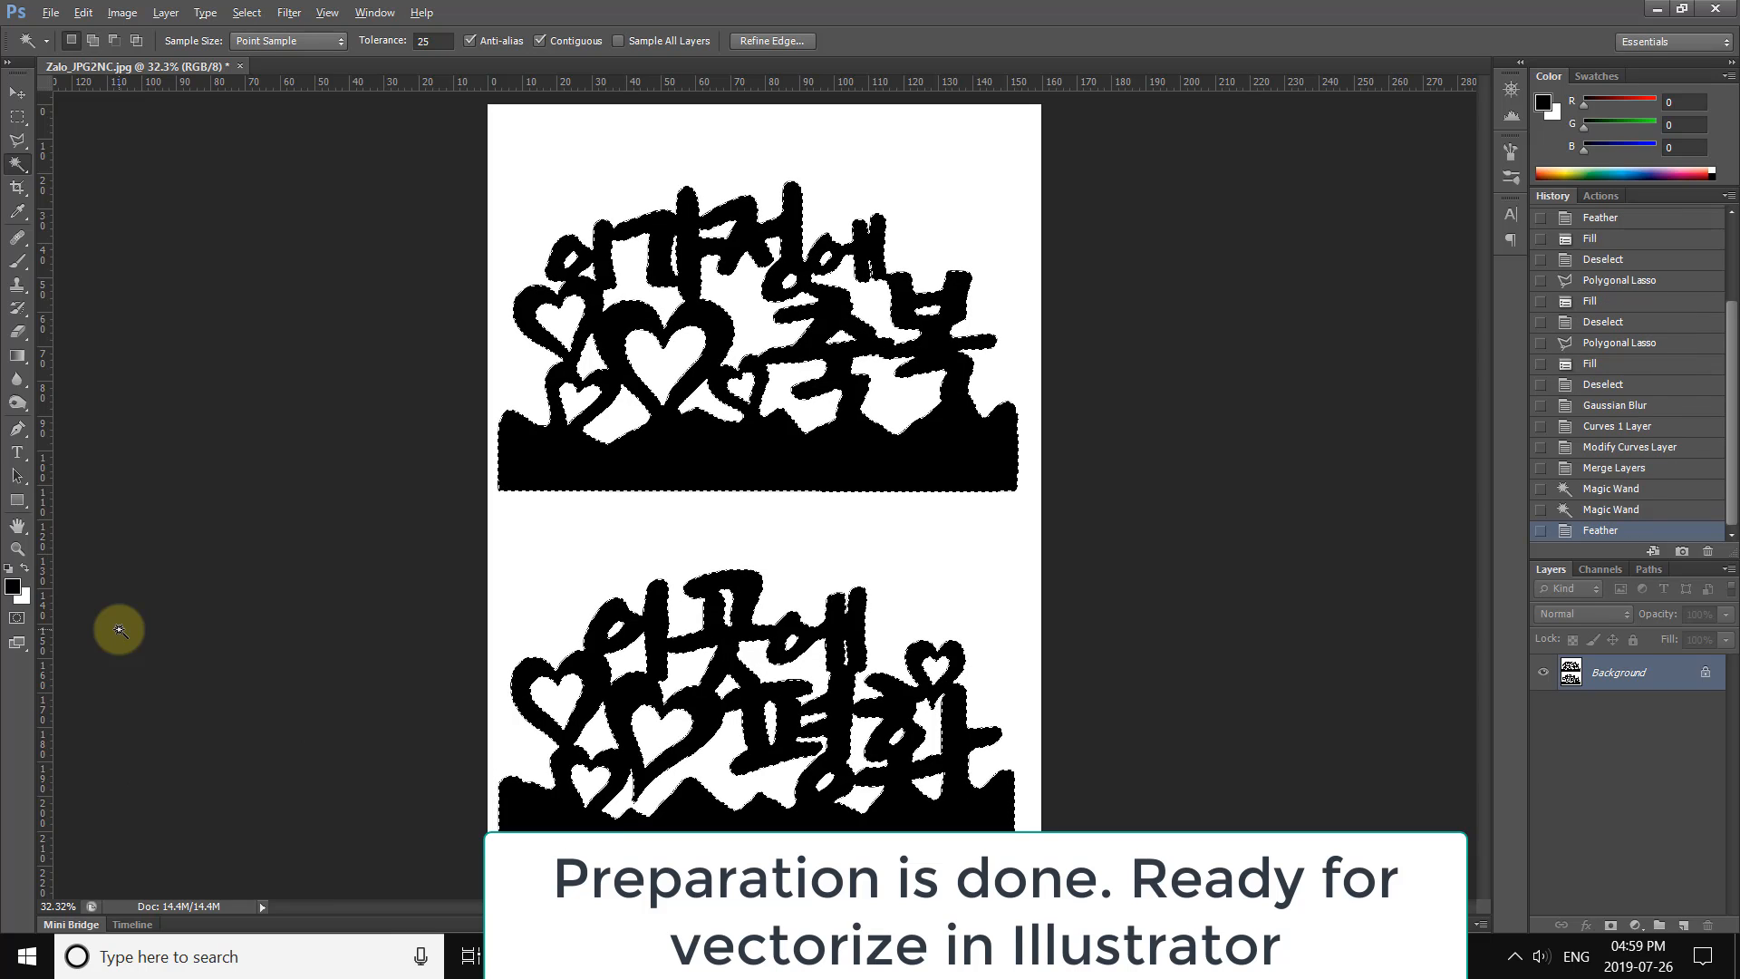
key("alt+Delete")
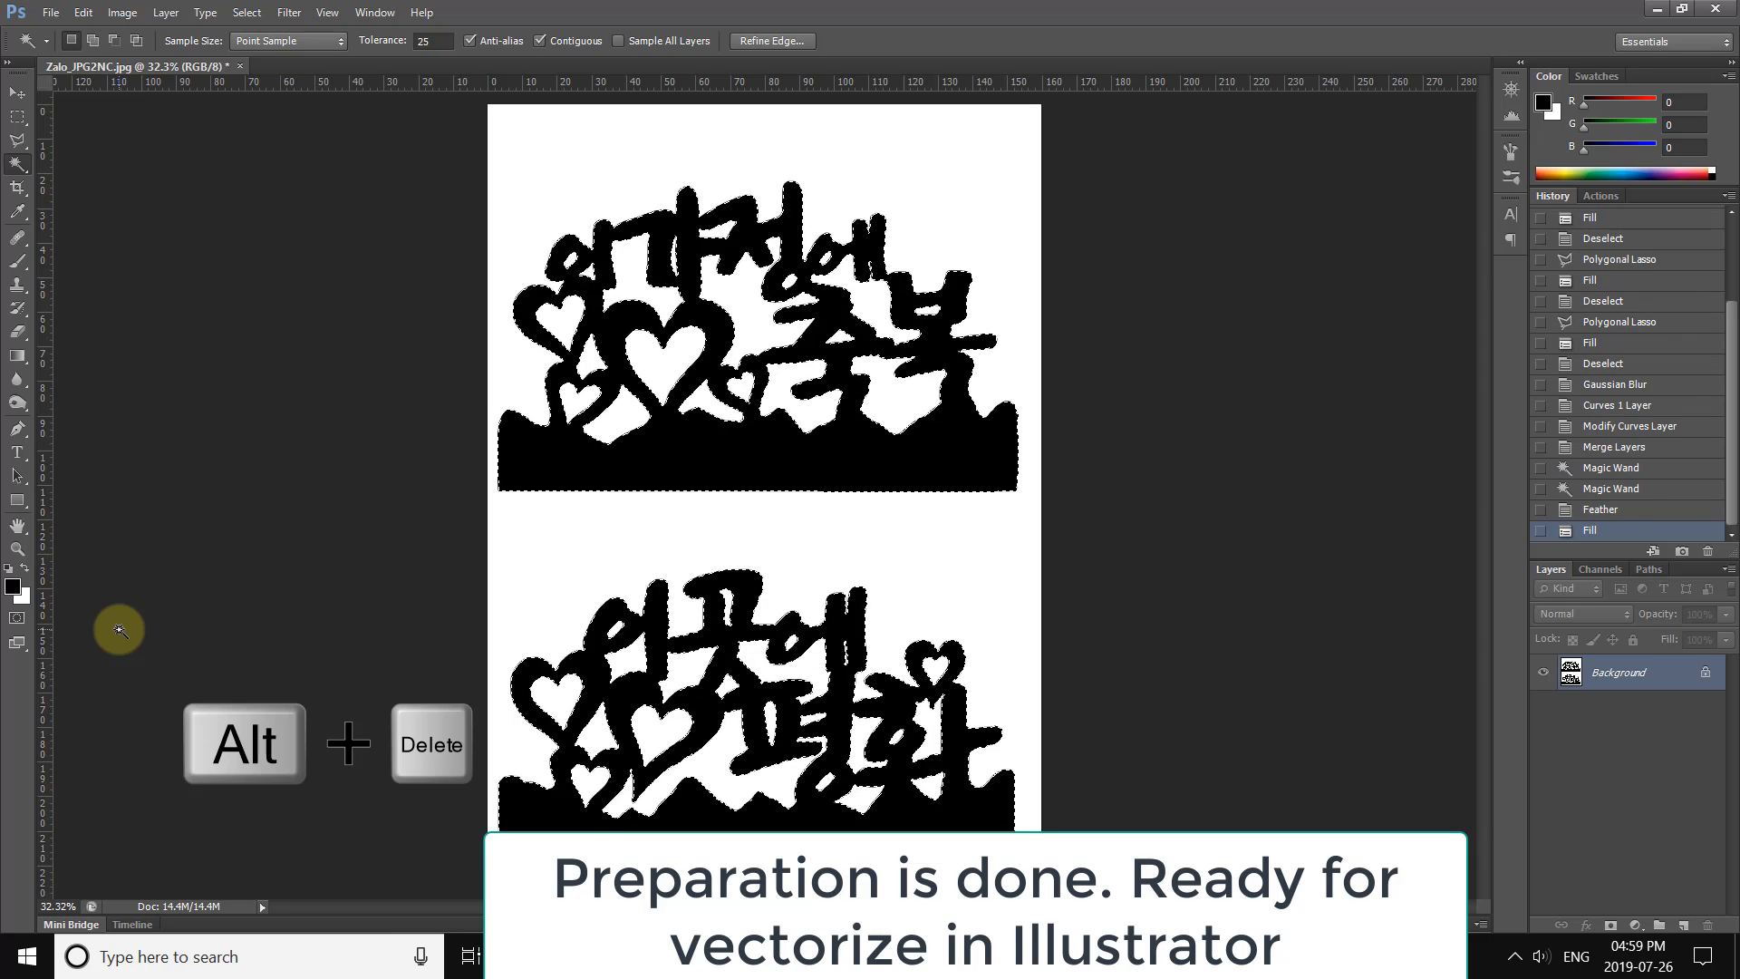
Step: Invert the selection to the area around the silhouettes, fill it with white as the foreground colour, and deselect
key("ctrl+shift+i")
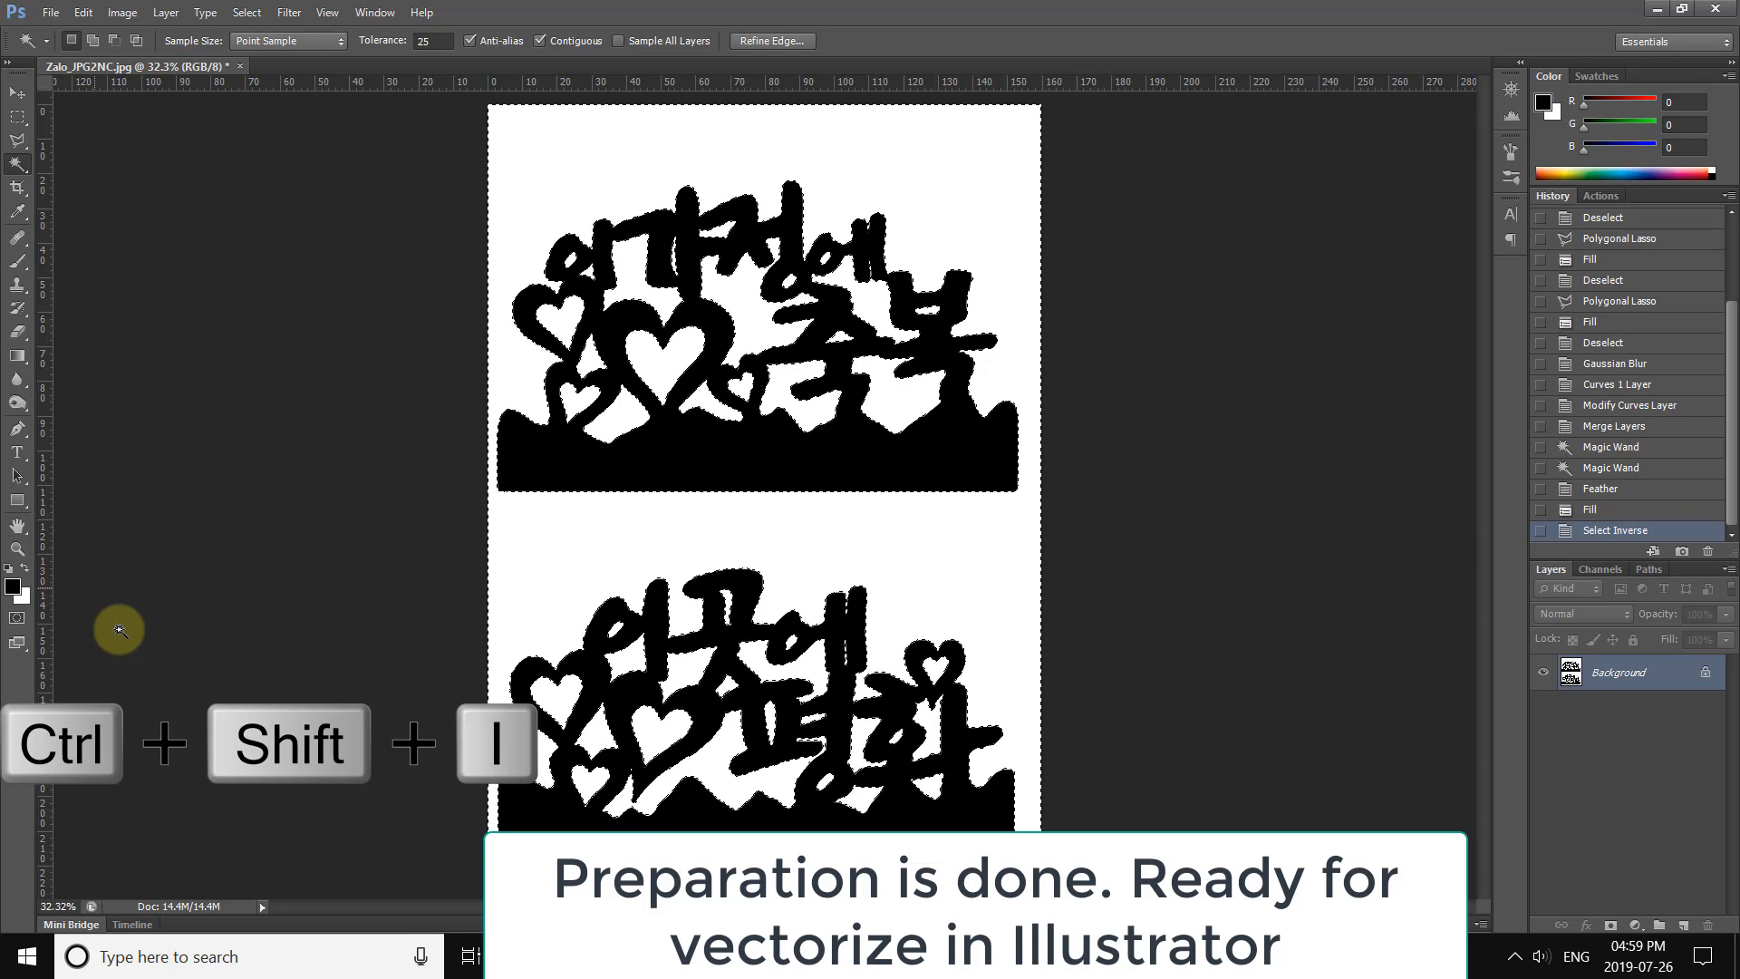
key("x")
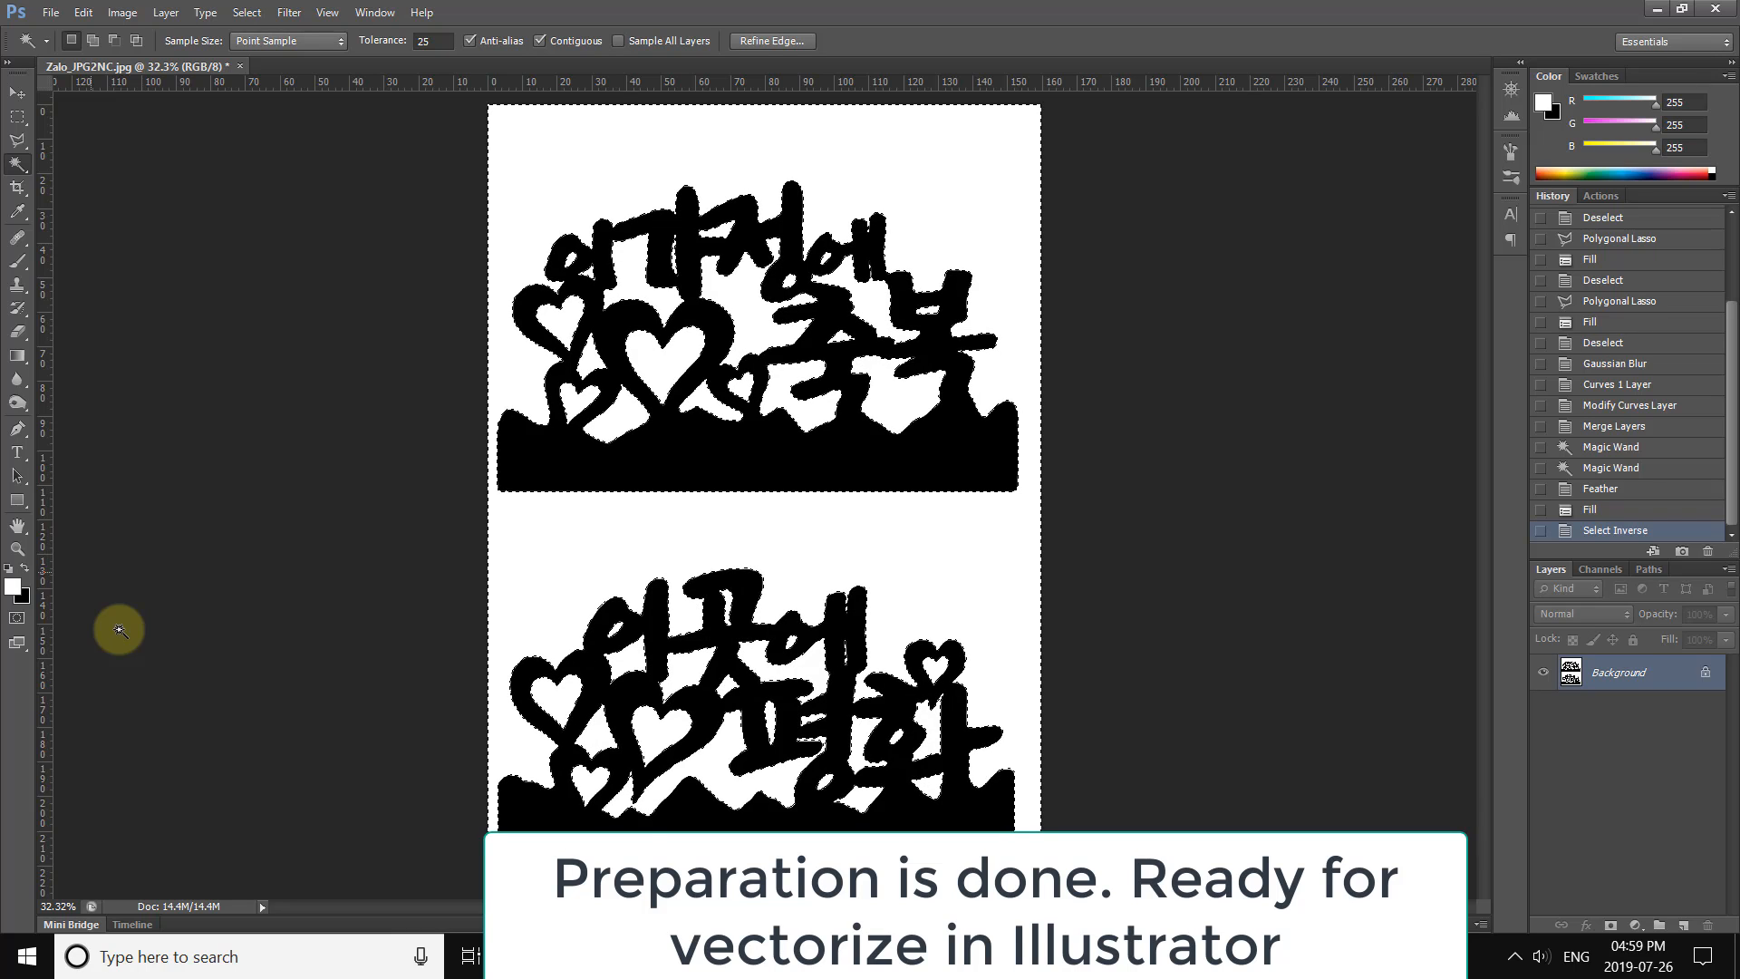
key("alt+Delete")
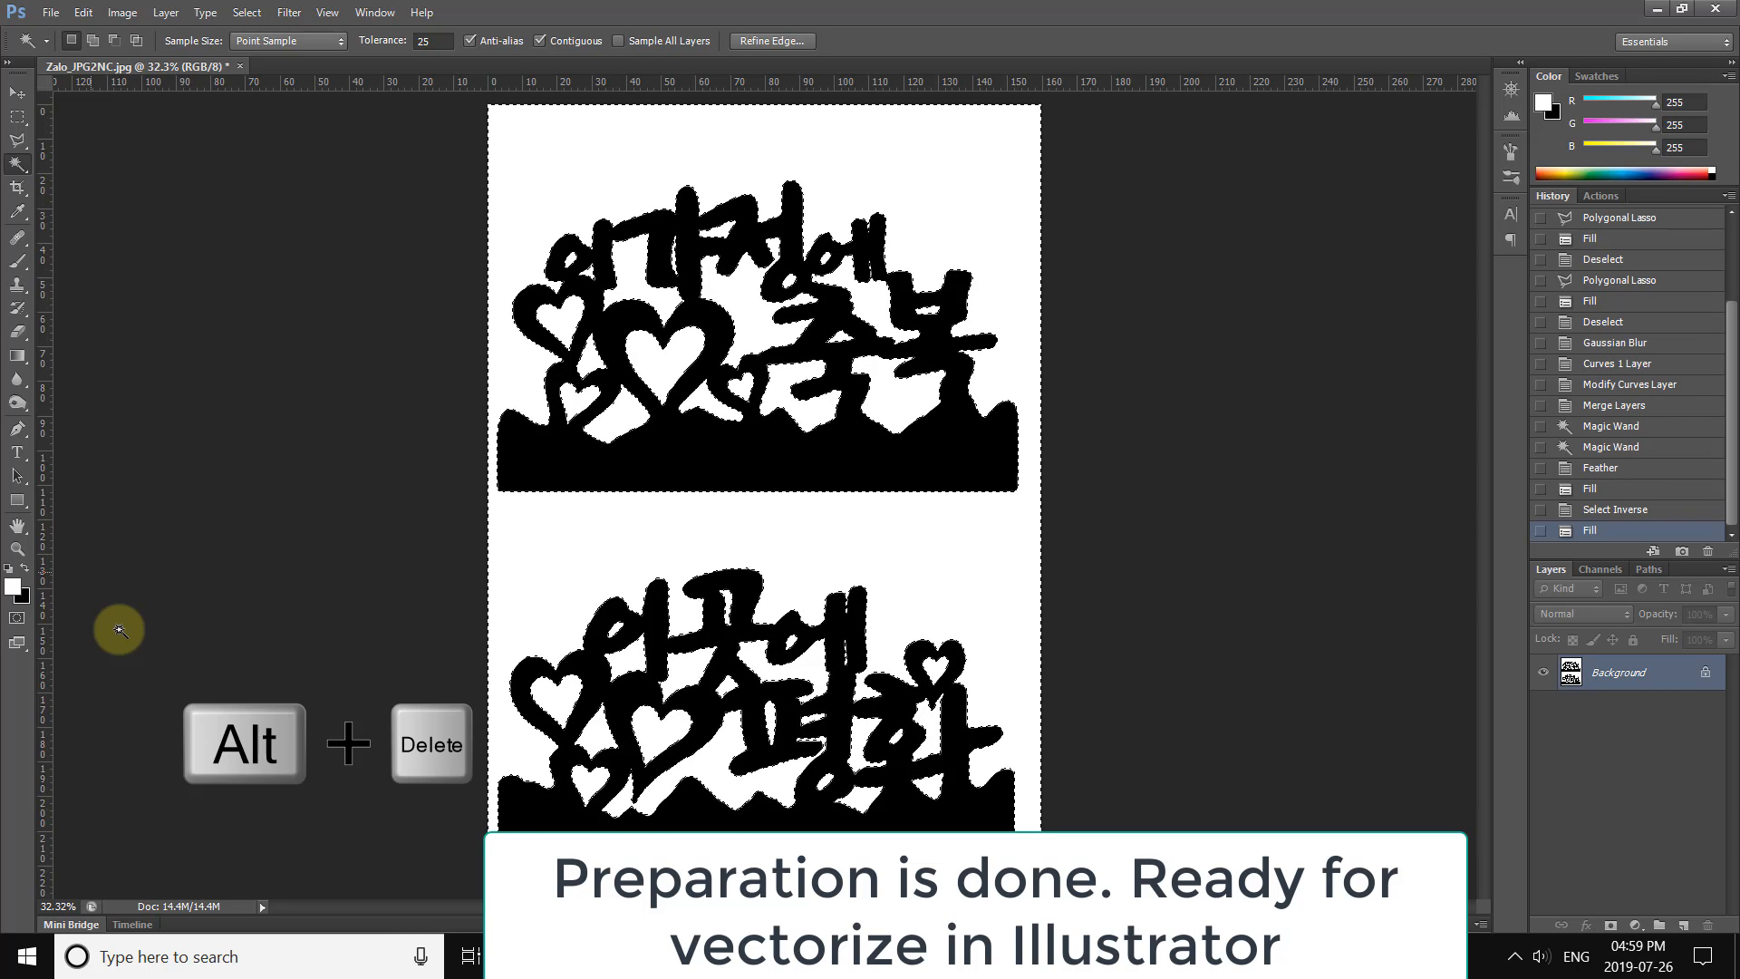
key("ctrl+d")
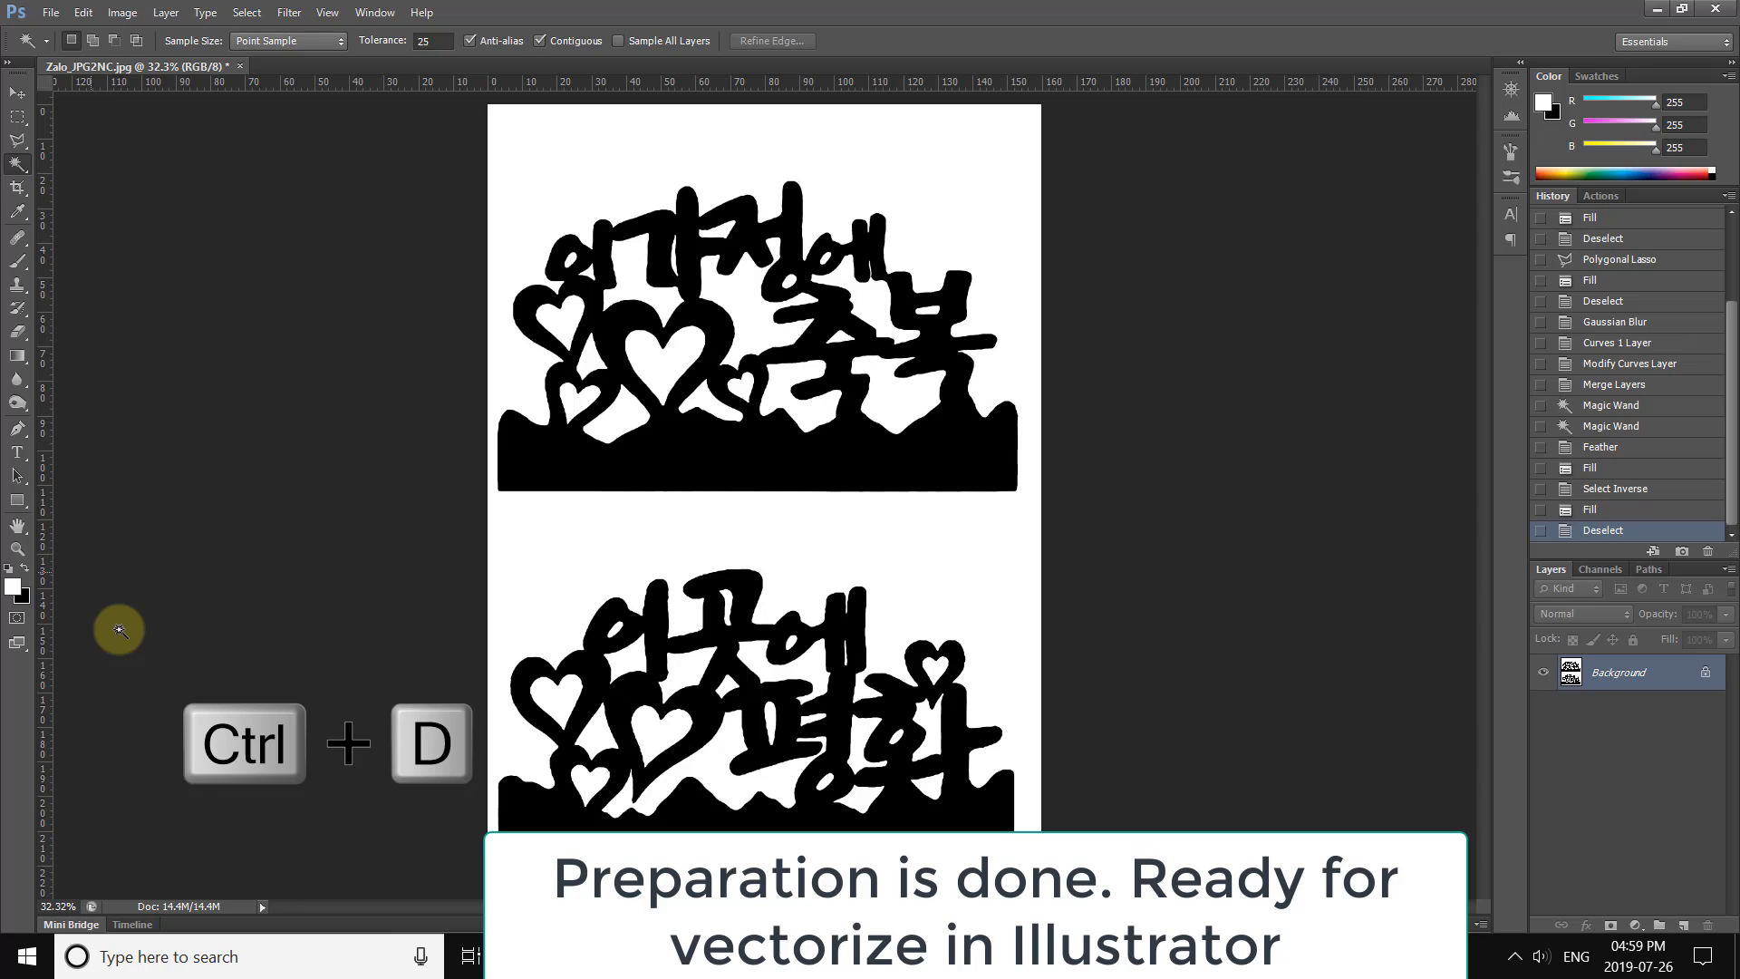